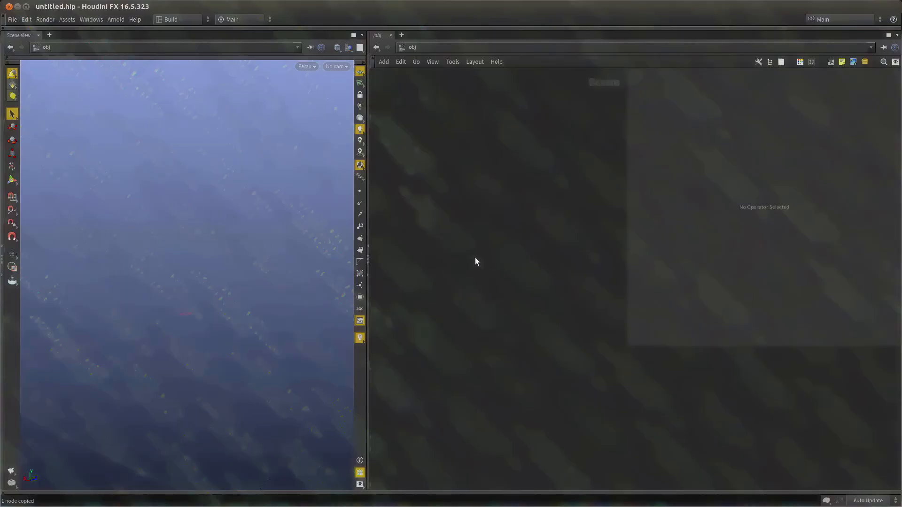
# Create a Geometry object, go inside it and delete its default file node.
pyautogui.press('Tab')
pyautogui.write('ge')
pyautogui.press('Escape')
pyautogui.press('Tab')
pyautogui.write('ge')
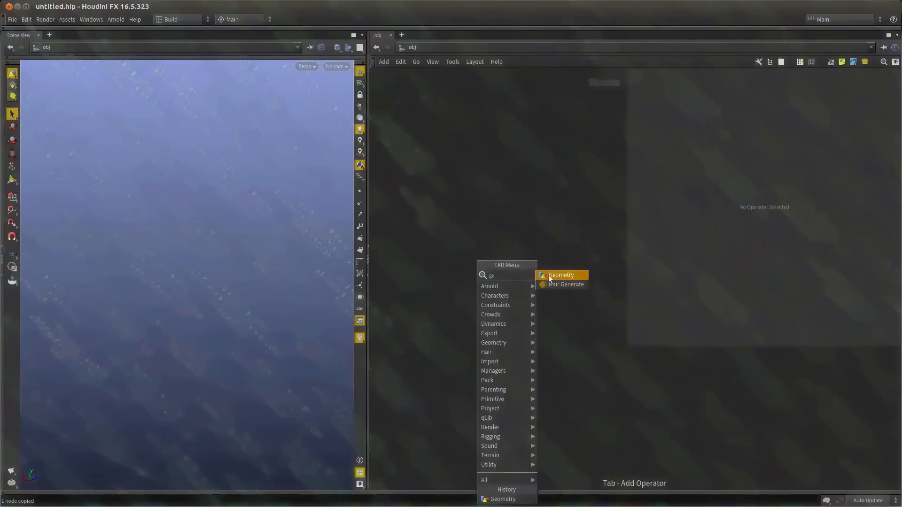
pyautogui.click(550, 279)
pyautogui.click(495, 277)
pyautogui.doubleClick(499, 277)
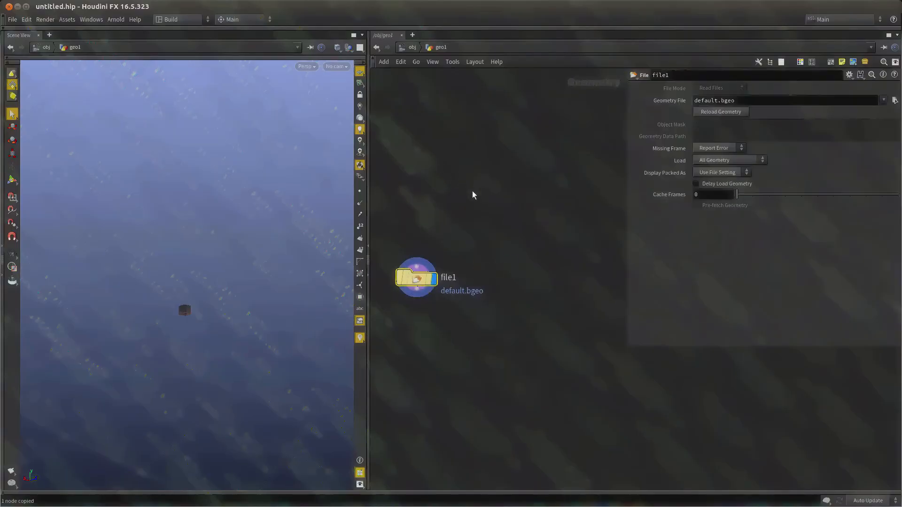
pyautogui.press('Delete')
# Add a Grid node to the empty geometry network.
pyautogui.press('Tab')
pyautogui.write('c')
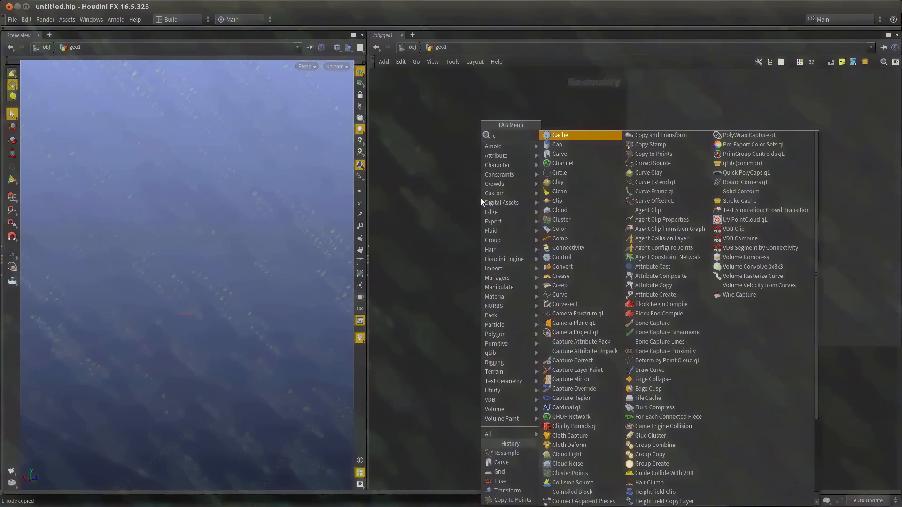
pyautogui.press('Escape')
pyautogui.press('Tab')
pyautogui.write('ru')
pyautogui.press('Return')
pyautogui.press('Tab')
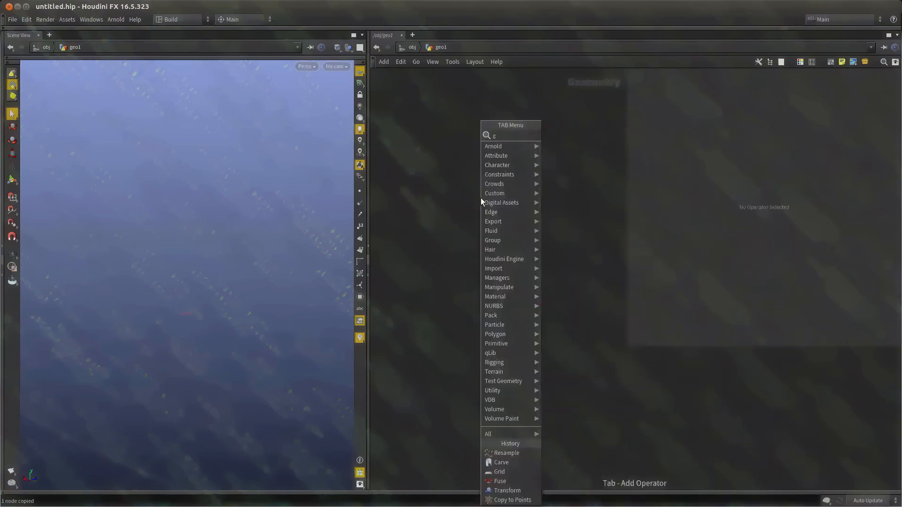
pyautogui.write('grid')
pyautogui.press('Return')
pyautogui.click(481, 198)
pyautogui.moveTo(479, 207); pyautogui.dragTo(479, 205)
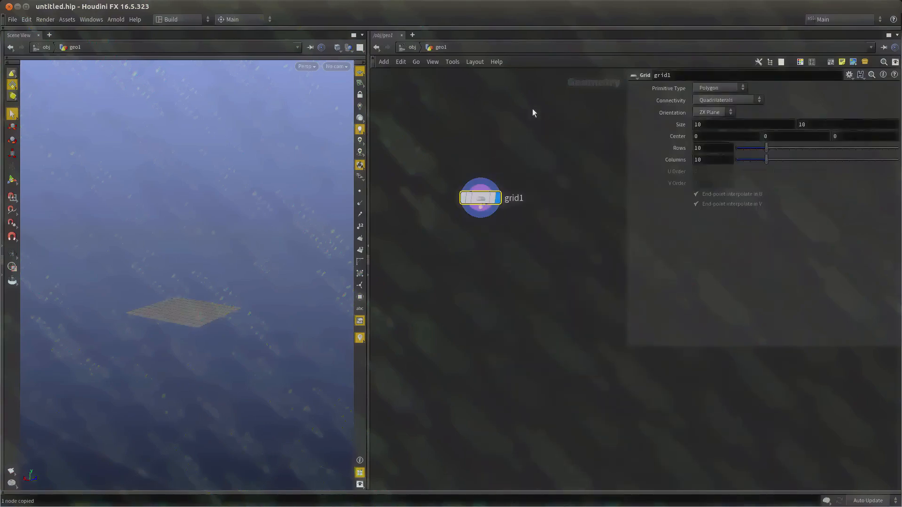
# Set the grid to 2 rows and 2 columns, keeping the polygon quadrilateral type.
pyautogui.keyDown('alt'); pyautogui.moveTo(210, 281); pyautogui.dragTo(209, 322); pyautogui.keyUp('alt')
pyautogui.click(715, 89)
pyautogui.click(710, 100)
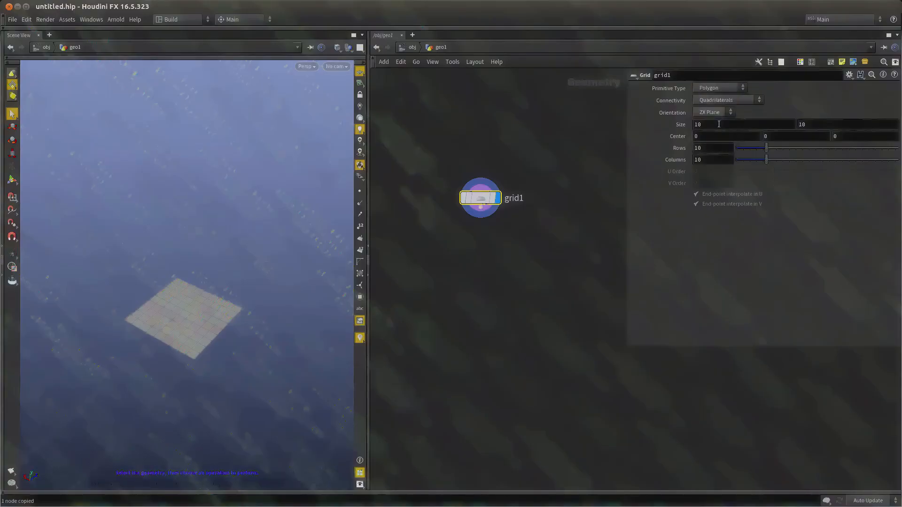
pyautogui.click(676, 148)
pyautogui.write('2')
pyautogui.moveTo(704, 160); pyautogui.dragTo(677, 160)
pyautogui.write('2')
pyautogui.press('Return')
pyautogui.moveTo(538, 252); pyautogui.dragTo(454, 147)
pyautogui.keyDown('alt'); pyautogui.moveTo(193, 287); pyautogui.dragTo(176, 335); pyautogui.keyUp('alt')
pyautogui.keyDown('alt'); pyautogui.moveTo(175, 329); pyautogui.dragTo(193, 328, button='right'); pyautogui.keyUp('alt')
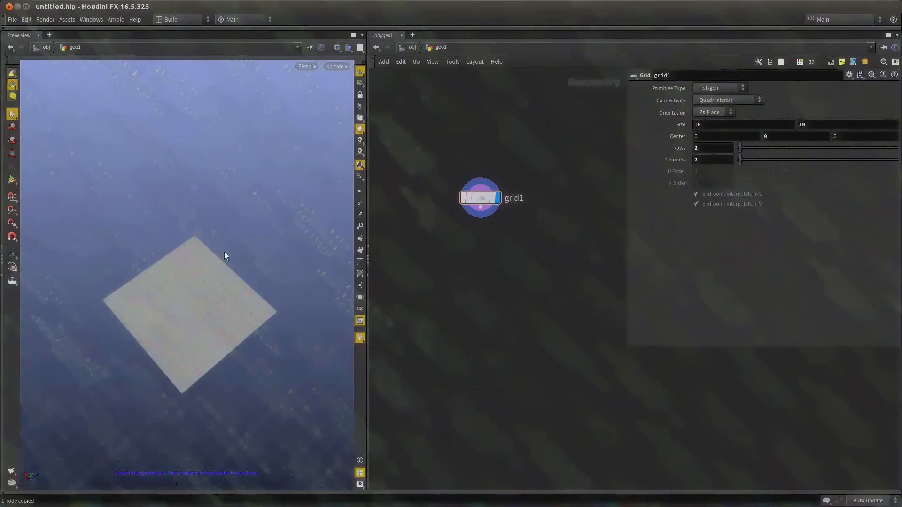
# Add a Carve node fed by the grid and make it the displayed node.
pyautogui.press('Tab')
pyautogui.write('carve')
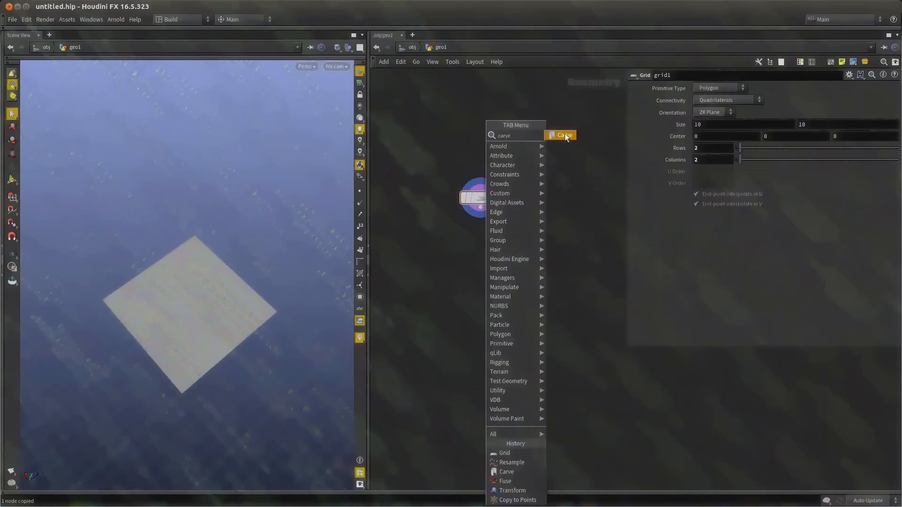
pyautogui.click(565, 135)
pyautogui.click(465, 324)
pyautogui.click(480, 207)
pyautogui.click(463, 320)
pyautogui.press('r')
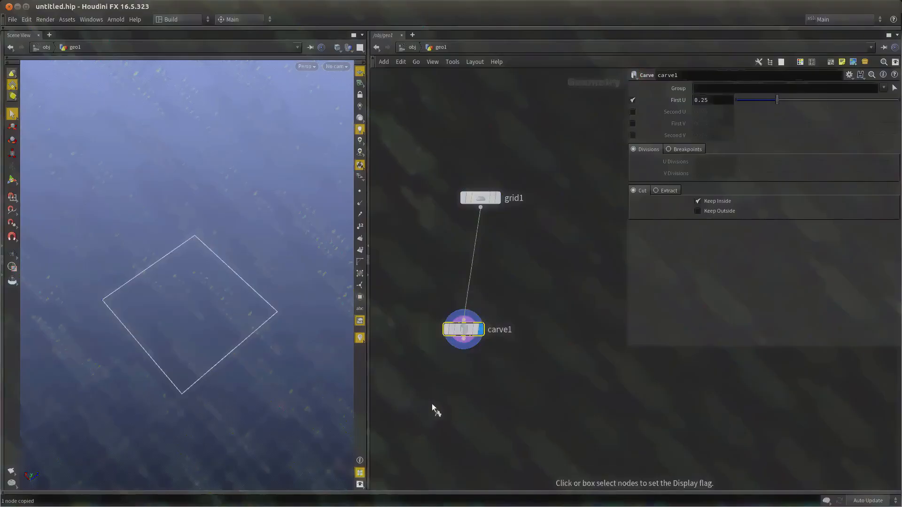
# Set the Carve node's First U to 0 and check the node's geometry info.
pyautogui.moveTo(432, 404); pyautogui.dragTo(430, 375, button='middle')
pyautogui.scroll(2, 508, 245)
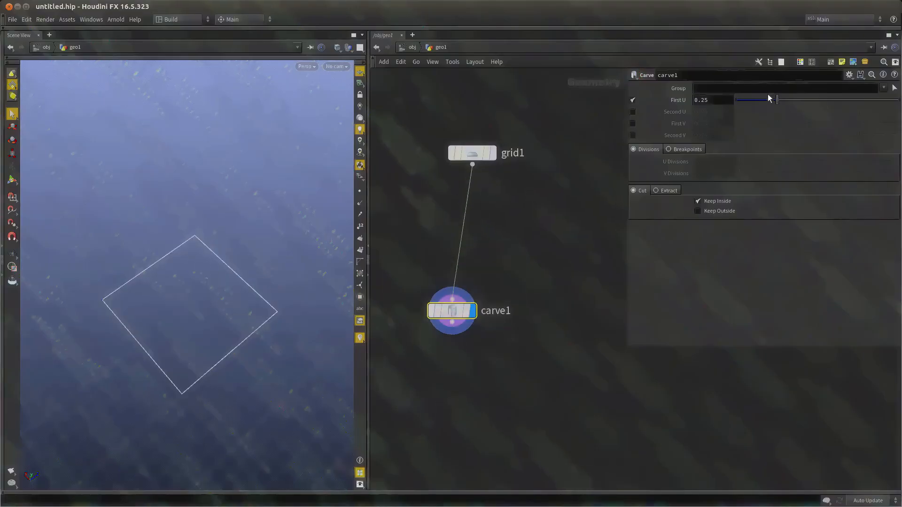
pyautogui.moveTo(768, 98); pyautogui.dragTo(736, 100)
pyautogui.keyDown('alt'); pyautogui.moveTo(193, 243); pyautogui.dragTo(250, 260); pyautogui.keyUp('alt')
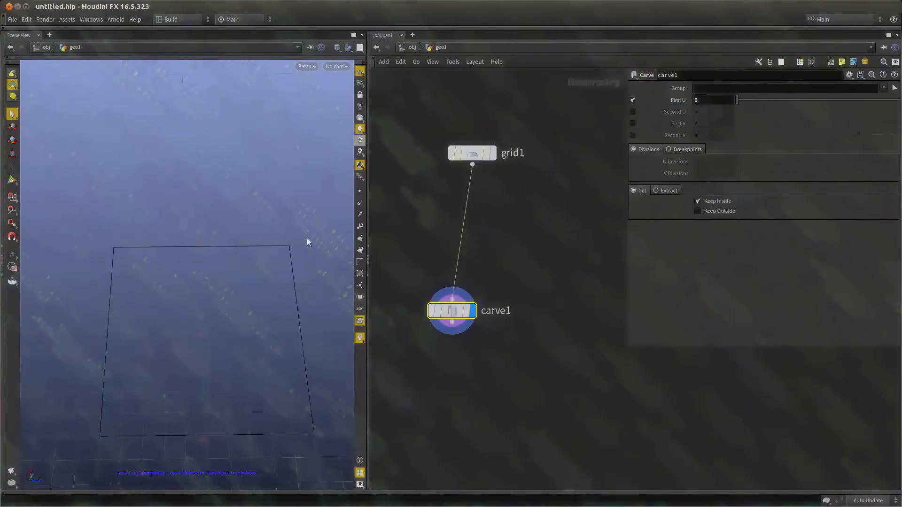
pyautogui.keyDown('alt'); pyautogui.moveTo(293, 370); pyautogui.dragTo(287, 300, button='middle'); pyautogui.keyUp('alt')
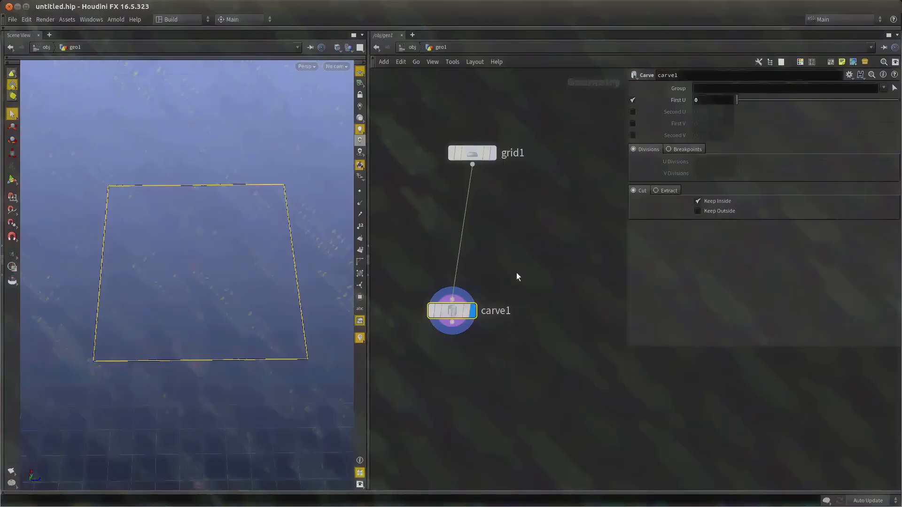
pyautogui.moveTo(516, 274); pyautogui.dragTo(518, 204, button='middle')
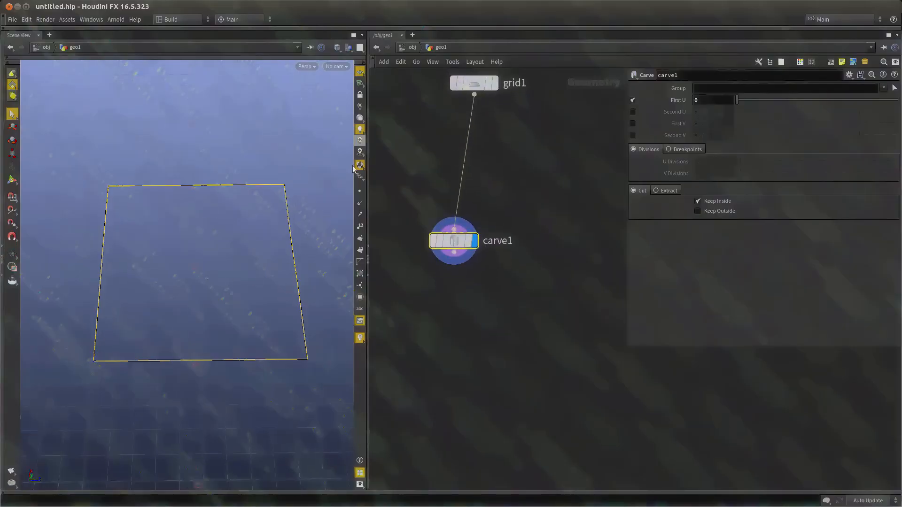
pyautogui.middleClick(453, 245)
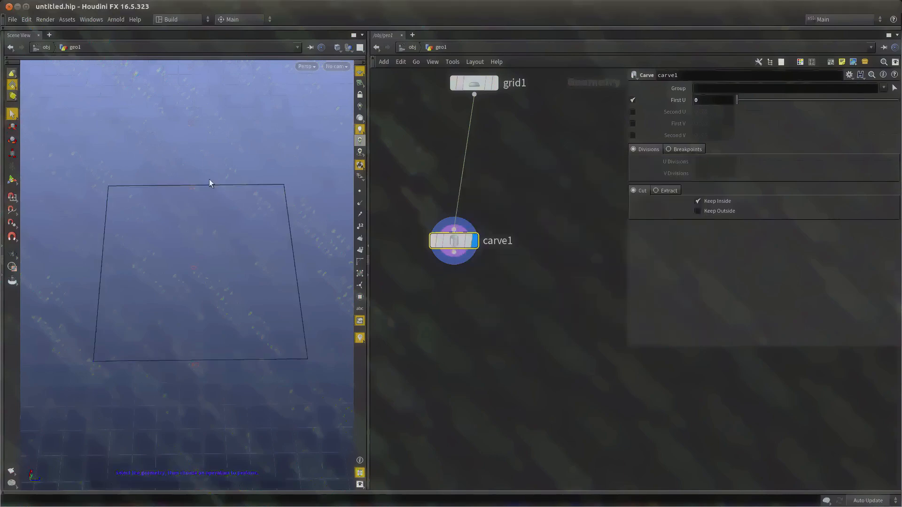
# Try moving the far edge of the carved square vertically with an edge edit, and undo the move.
pyautogui.press('3')
pyautogui.press('t')
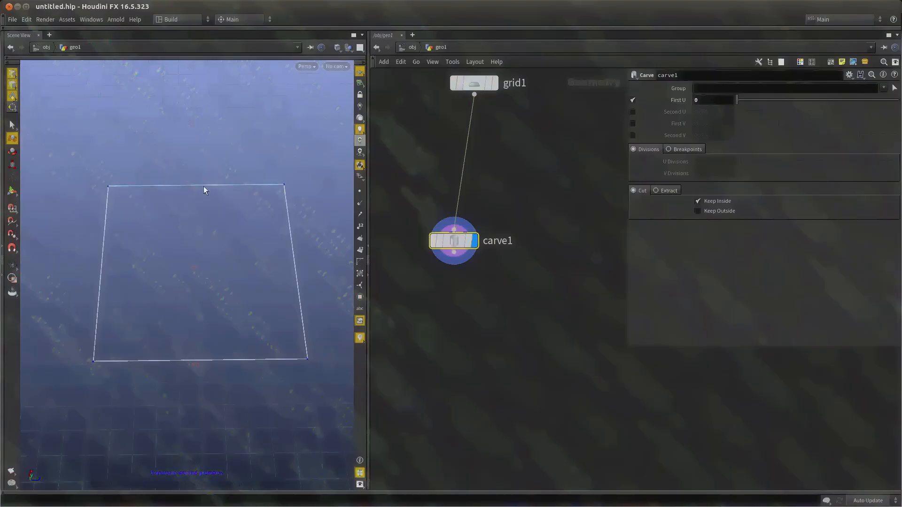
pyautogui.click(204, 186)
pyautogui.moveTo(196, 161); pyautogui.dragTo(200, 125)
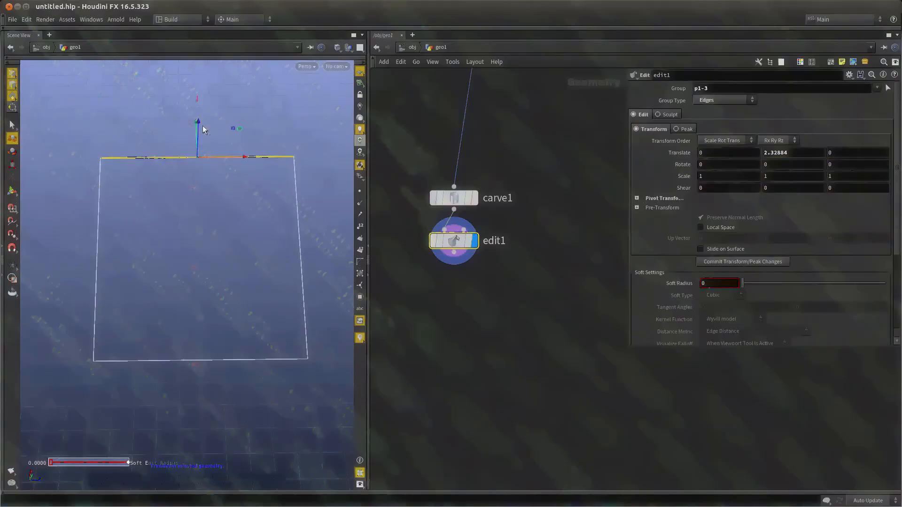
pyautogui.hotkey('ctrl', 'z')
pyautogui.hotkey('ctrl', 'z')
# Try moving the near edge of the square vertically, undo it and remove the Edit node.
pyautogui.click(224, 362)
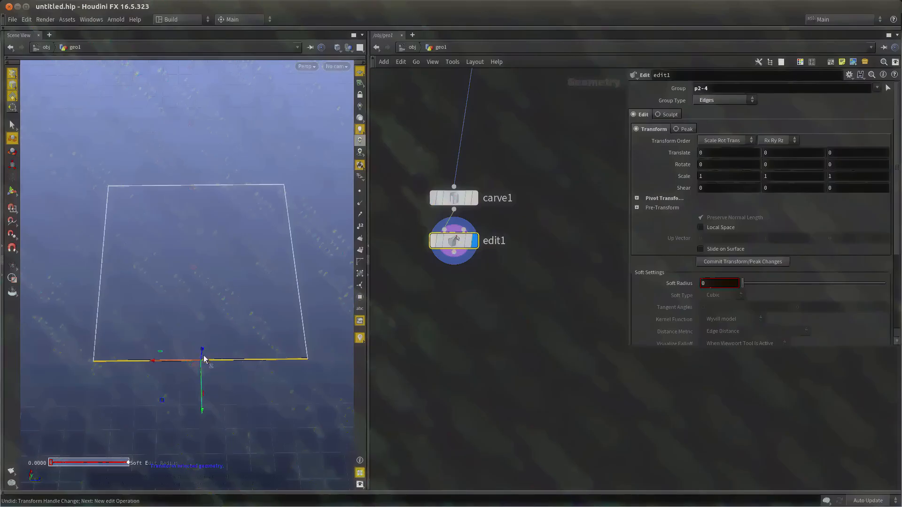
pyautogui.moveTo(204, 358); pyautogui.dragTo(206, 281)
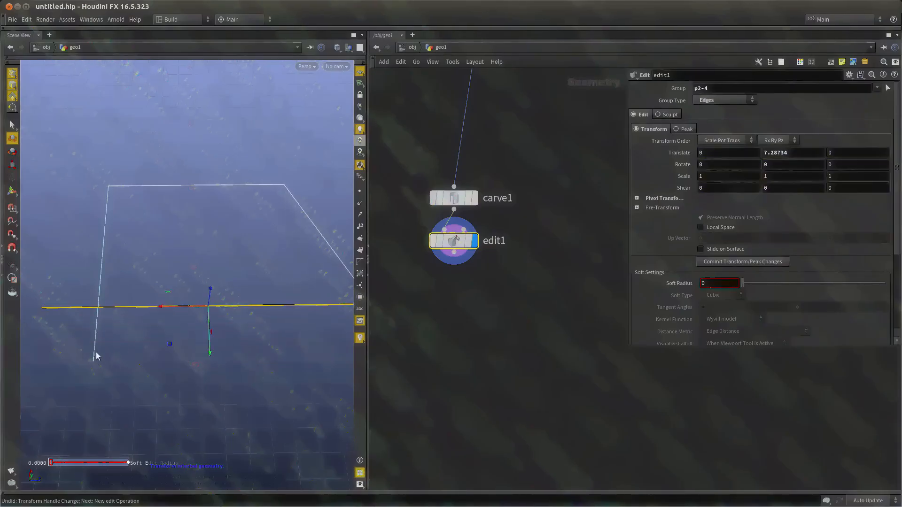
pyautogui.hotkey('ctrl', 'z')
pyautogui.moveTo(497, 313); pyautogui.dragTo(374, 229)
pyautogui.hotkey('ctrl', 'x')
# Add a Resample node, wire the Carve output into it and make it the displayed node.
pyautogui.press('Tab')
pyautogui.write('resa')
pyautogui.click(533, 135)
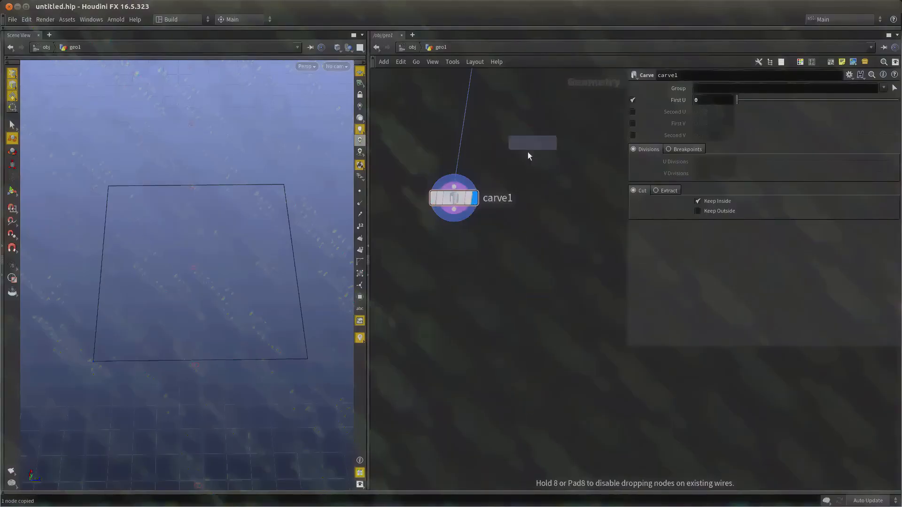
pyautogui.click(436, 293)
pyautogui.moveTo(454, 209); pyautogui.dragTo(439, 278)
pyautogui.click(459, 288)
pyautogui.moveTo(452, 403); pyautogui.dragTo(458, 377, button='middle')
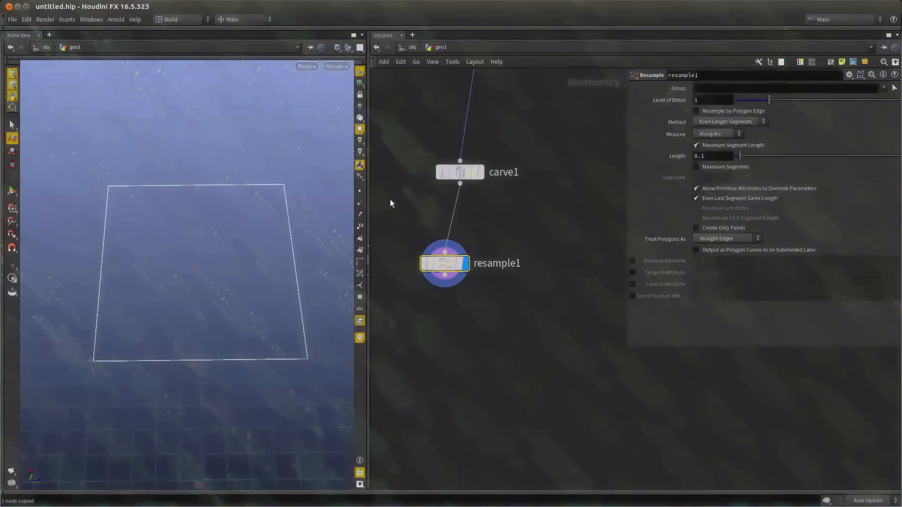
# Turn on the display of points and point numbers for the resampled square.
pyautogui.click(359, 192)
pyautogui.keyDown('alt'); pyautogui.moveTo(169, 320); pyautogui.dragTo(239, 292); pyautogui.keyUp('alt')
pyautogui.click(360, 227)
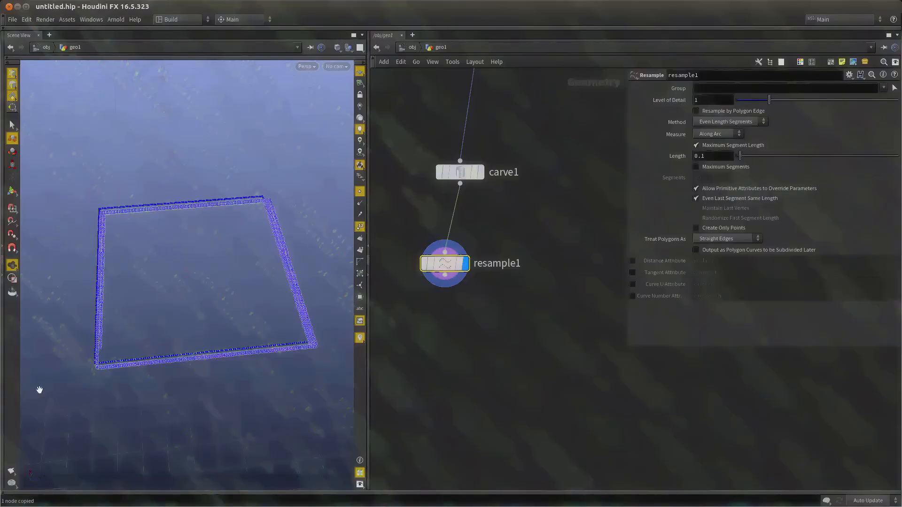
pyautogui.keyDown('alt'); pyautogui.moveTo(39, 390); pyautogui.dragTo(169, 360, button='right'); pyautogui.keyUp('alt')
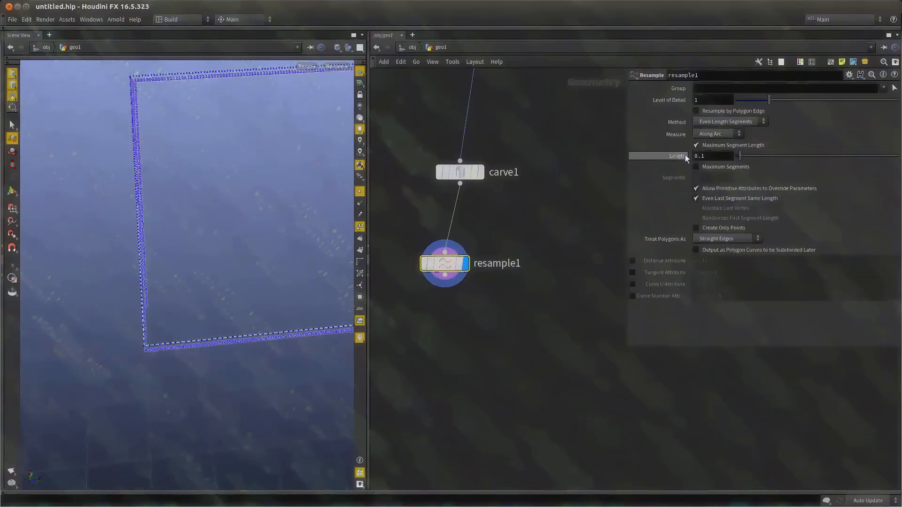
# Set the Resample node's maximum segment length to 1 and inspect the point numbering around the square.
pyautogui.moveTo(713, 153); pyautogui.dragTo(635, 156)
pyautogui.write('1')
pyautogui.press('Return')
pyautogui.keyDown('alt'); pyautogui.moveTo(201, 332); pyautogui.dragTo(204, 351, button='middle'); pyautogui.keyUp('alt')
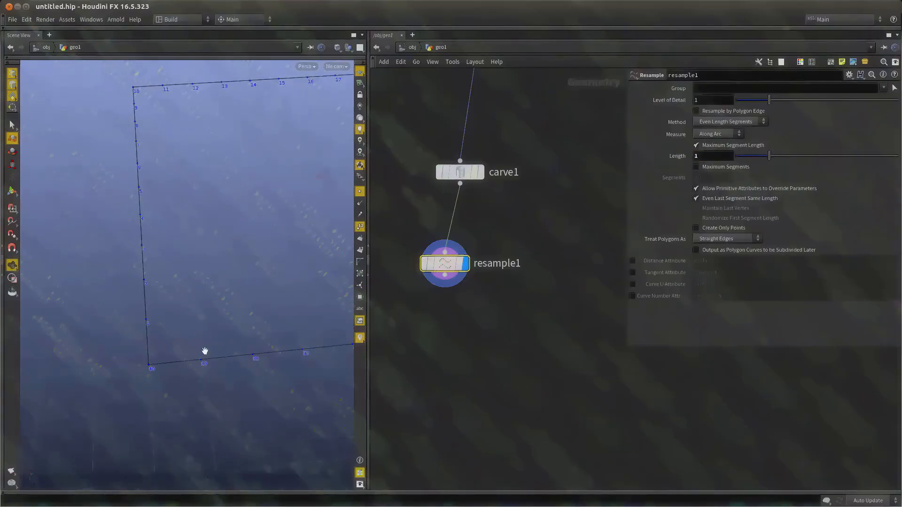
pyautogui.keyDown('alt'); pyautogui.moveTo(205, 351); pyautogui.dragTo(191, 394, button='right'); pyautogui.keyUp('alt')
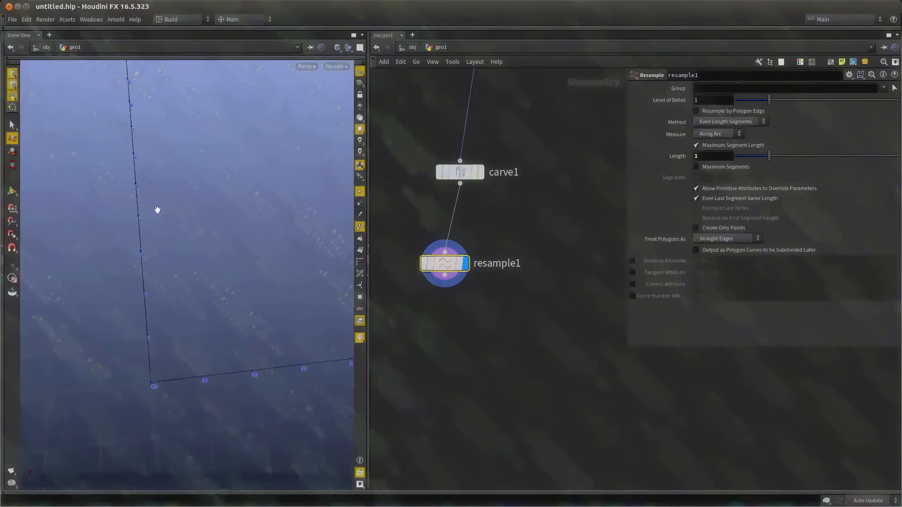
pyautogui.keyDown('alt'); pyautogui.moveTo(219, 155); pyautogui.dragTo(215, 270, button='middle'); pyautogui.keyUp('alt')
pyautogui.keyDown('alt'); pyautogui.moveTo(215, 270); pyautogui.dragTo(220, 224, button='right'); pyautogui.keyUp('alt')
pyautogui.keyDown('alt'); pyautogui.moveTo(267, 230); pyautogui.dragTo(155, 228, button='middle'); pyautogui.keyUp('alt')
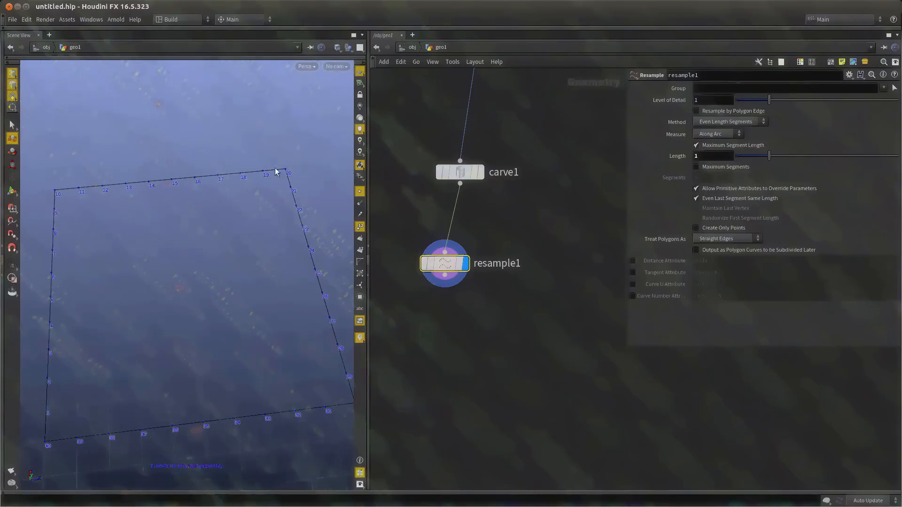
# Set the Resample length to 0.5 and align the node directly below the Carve node.
pyautogui.moveTo(714, 155); pyautogui.dragTo(604, 154)
pyautogui.write('.5')
pyautogui.press('Return')
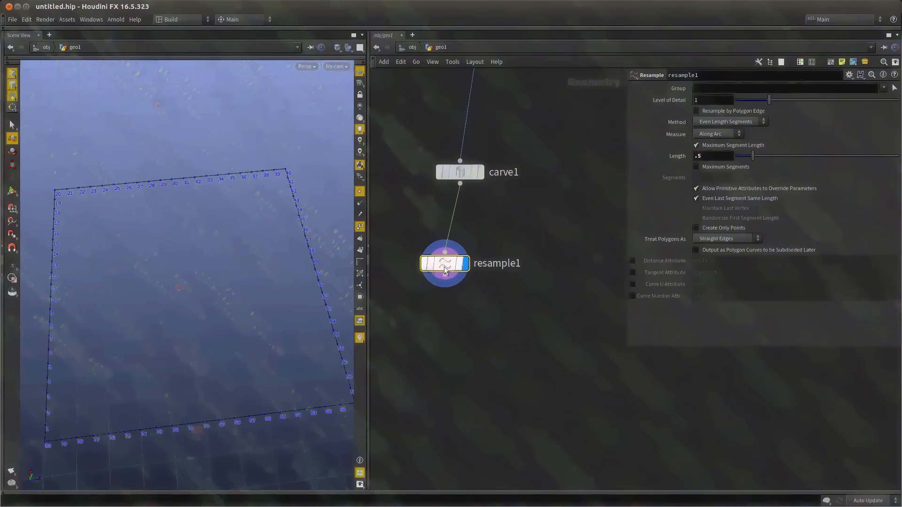
pyautogui.moveTo(443, 266); pyautogui.dragTo(460, 248)
pyautogui.middleClick(452, 251)
pyautogui.moveTo(539, 312); pyautogui.dragTo(554, 243, button='middle')
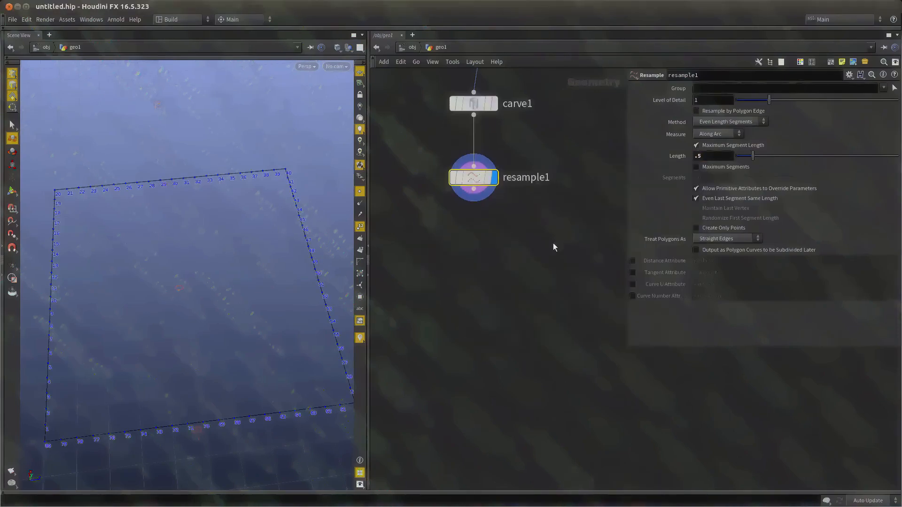
# Set the Resample length to 0.3 and turn off the point markers, leaving the point numbers on.
pyautogui.write('.3')
pyautogui.press('Return')
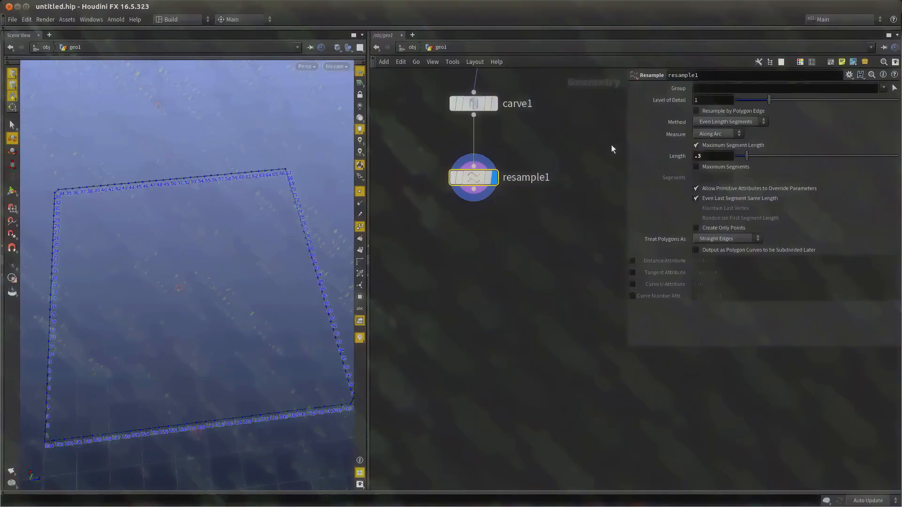
pyautogui.middleClick(466, 180)
pyautogui.scroll(-4, 171, 312)
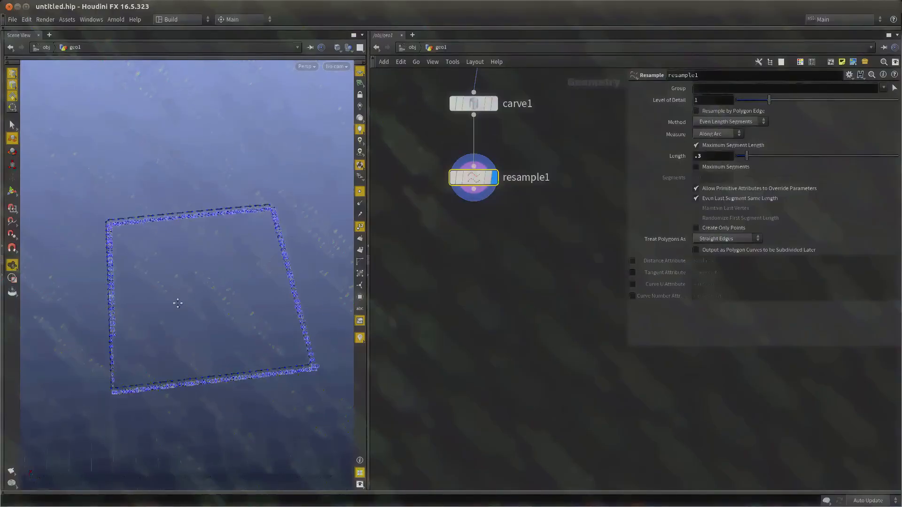
pyautogui.click(359, 191)
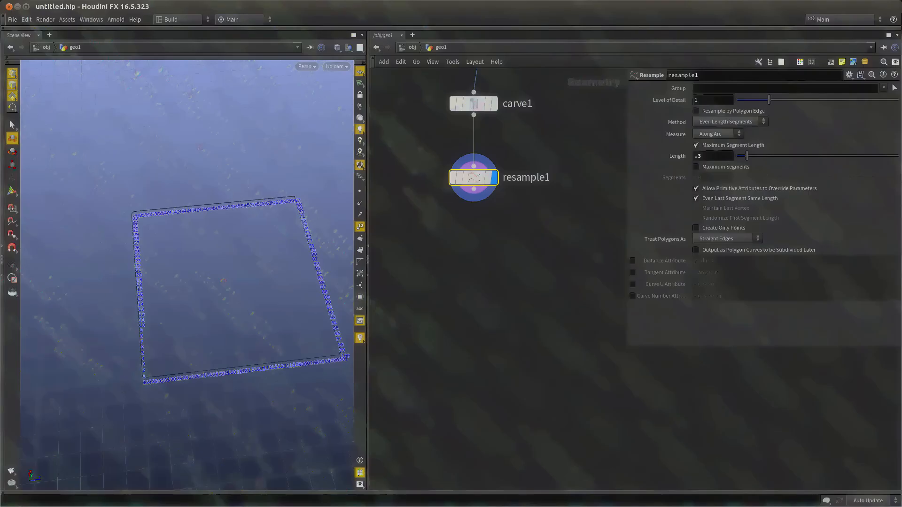
pyautogui.scroll(1, 554, 295)
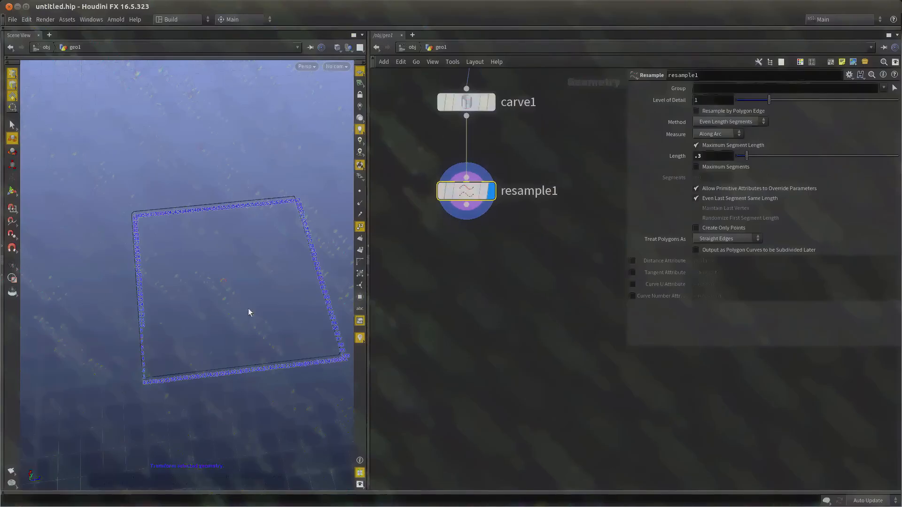
# Add a Point VOP node fed by the Resample output, make it the displayed node and open its inner network.
pyautogui.moveTo(499, 314); pyautogui.dragTo(492, 337, button='middle')
pyautogui.press('Tab')
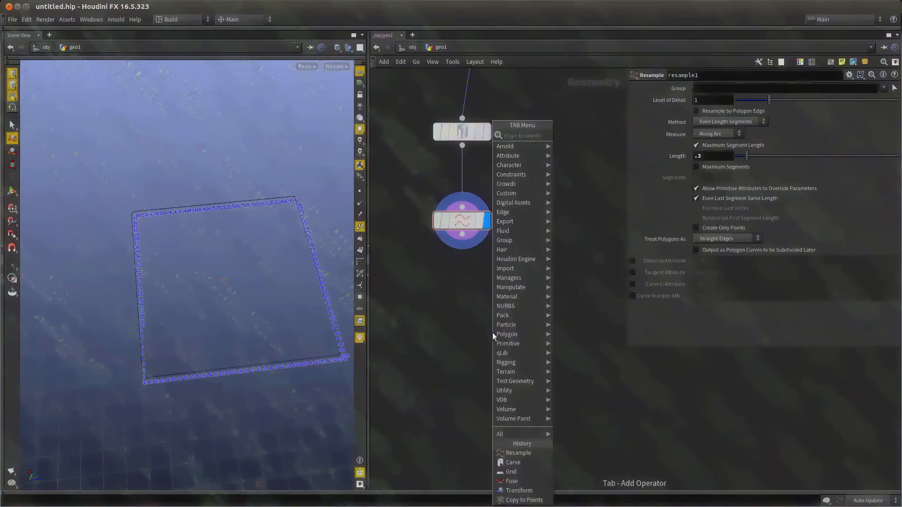
pyautogui.write('pointw')
pyautogui.press('Return')
pyautogui.click(492, 336)
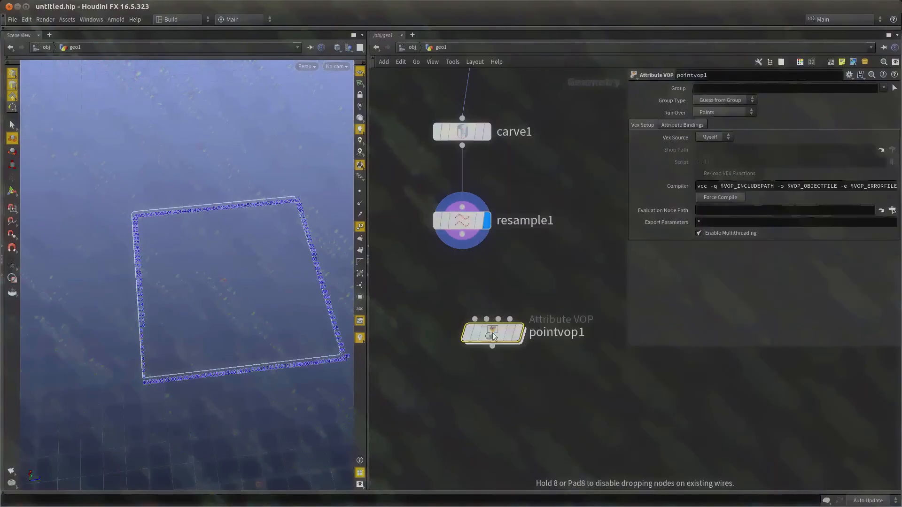
pyautogui.moveTo(458, 262); pyautogui.dragTo(479, 358)
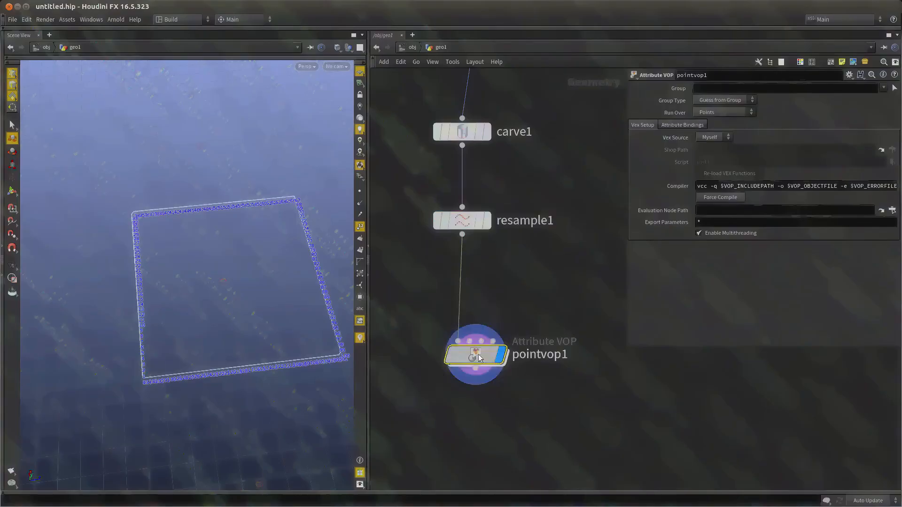
pyautogui.doubleClick(478, 356)
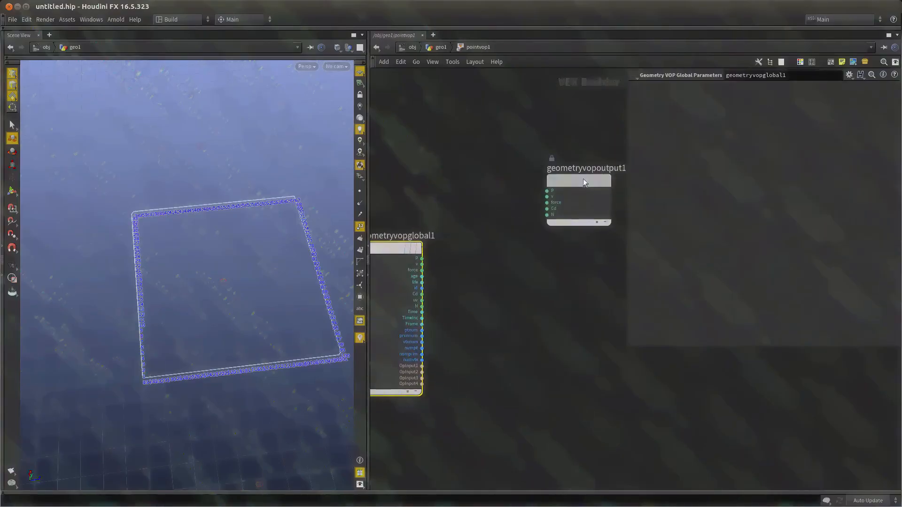
# Move the geometry output node lower, beside the lower half of the global parameters node.
pyautogui.moveTo(582, 178); pyautogui.dragTo(574, 346)
pyautogui.press('l')
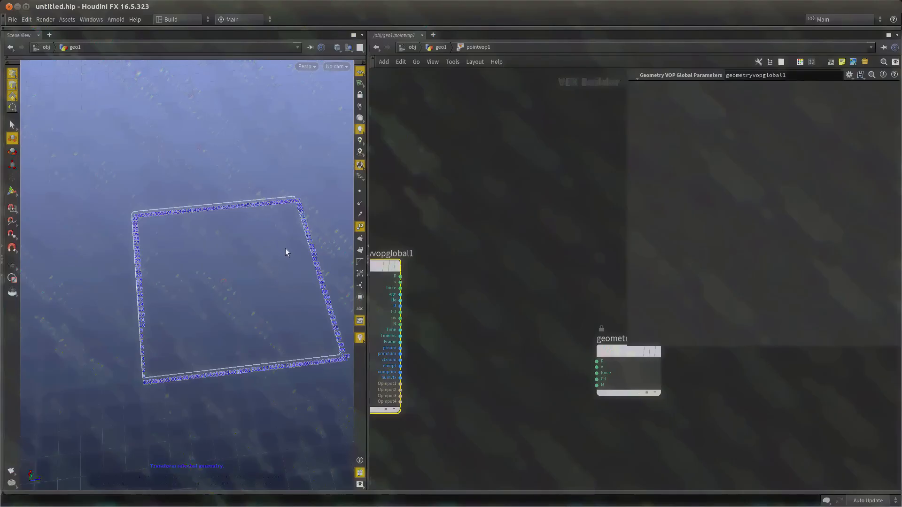
pyautogui.moveTo(466, 332); pyautogui.dragTo(478, 301, button='middle')
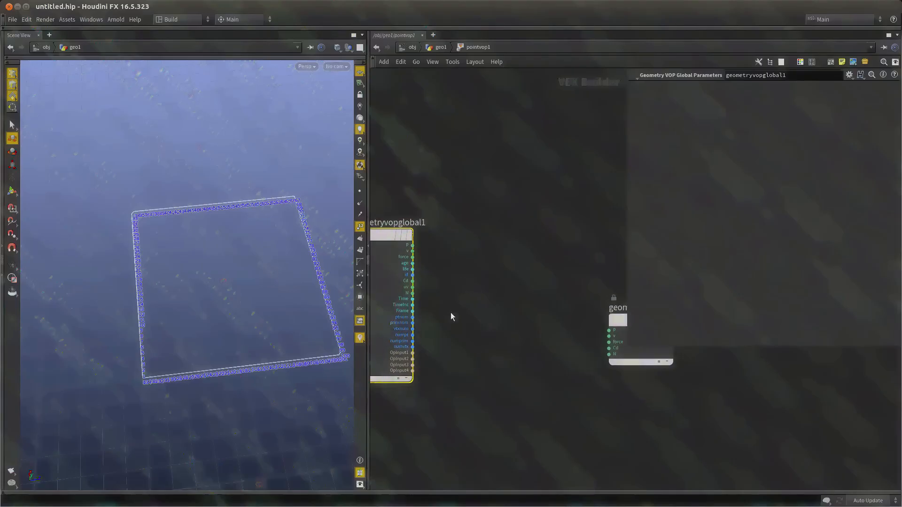
pyautogui.press('space')
pyautogui.keyDown('alt'); pyautogui.moveTo(220, 298); pyautogui.dragTo(227, 324); pyautogui.keyUp('alt')
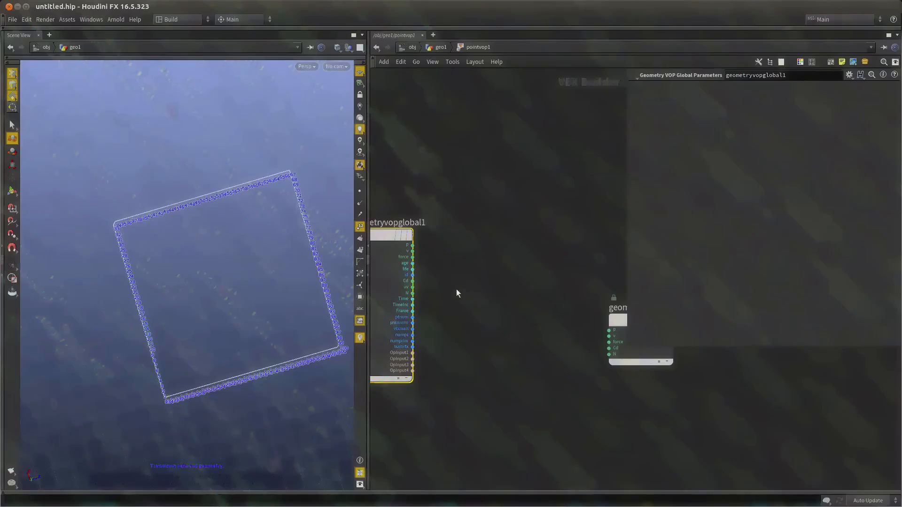
# Add a Cosine node between the global parameters and output nodes, driving its radians input with the point number.
pyautogui.scroll(2, 466, 299)
pyautogui.moveTo(457, 331); pyautogui.dragTo(474, 318, button='middle')
pyautogui.click(436, 286)
pyautogui.scroll(2, 436, 287)
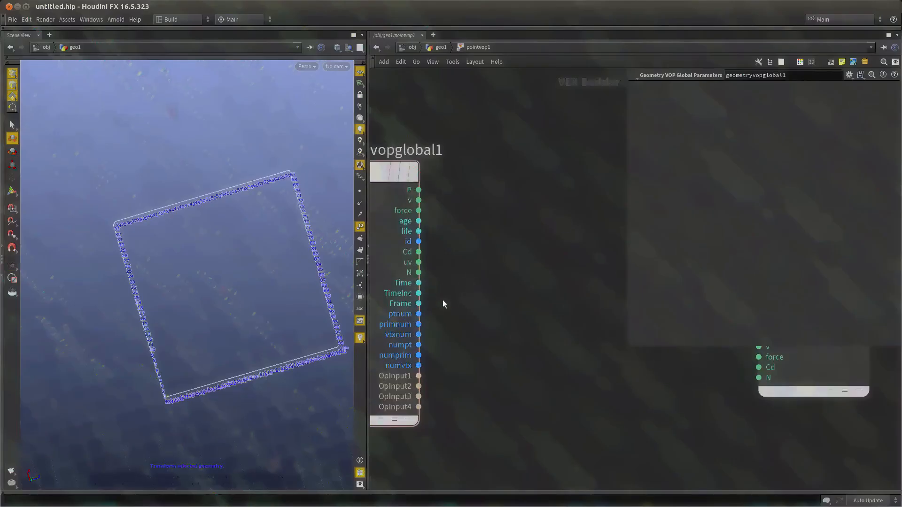
pyautogui.scroll(-2, 444, 301)
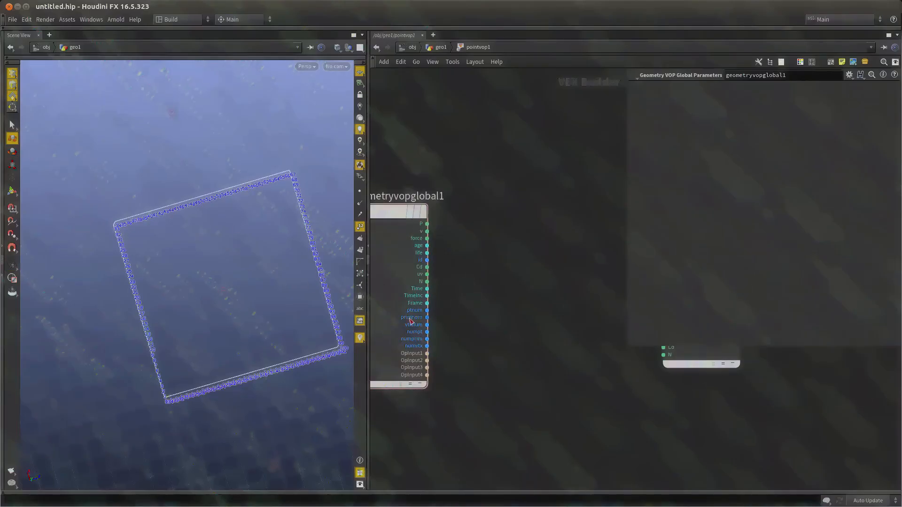
pyautogui.scroll(1, 428, 315)
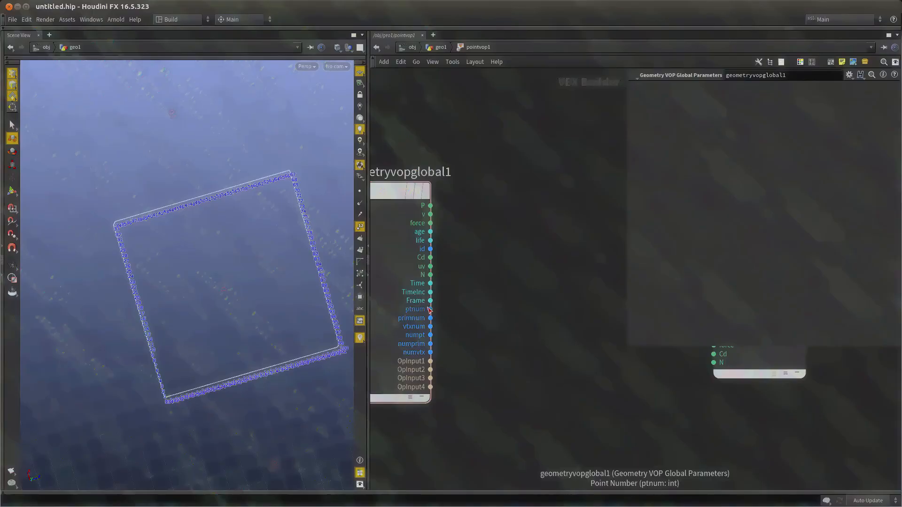
pyautogui.press('Tab')
pyautogui.write('cos')
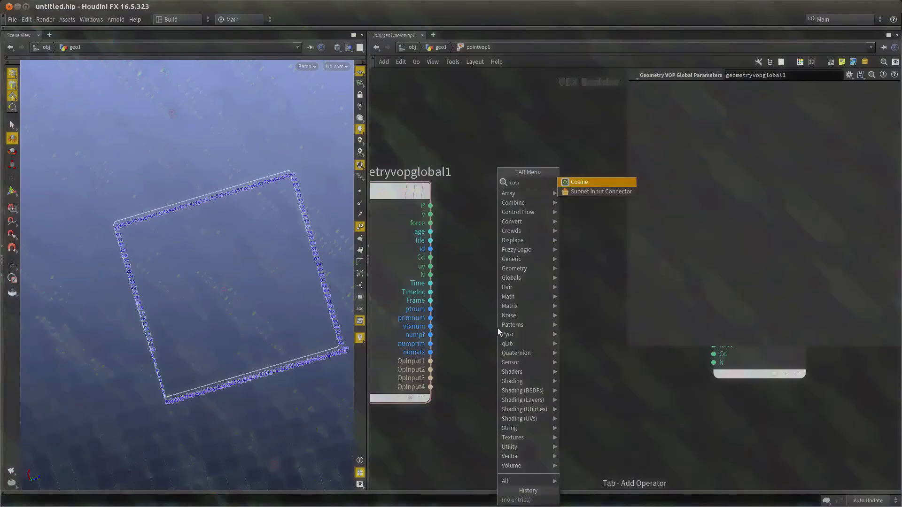
pyautogui.press('Return')
pyautogui.moveTo(497, 329); pyautogui.dragTo(548, 332)
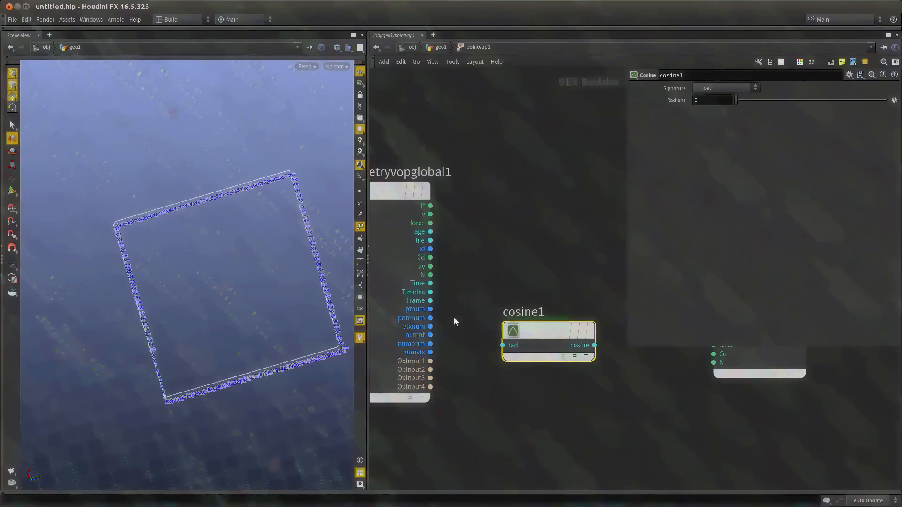
pyautogui.moveTo(428, 310); pyautogui.dragTo(502, 345)
# Connect the cosine result to the output node's position input P and orbit around the resulting shape.
pyautogui.moveTo(571, 391); pyautogui.dragTo(458, 404, button='middle')
pyautogui.scroll(-1, 458, 405)
pyautogui.moveTo(475, 365); pyautogui.dragTo(574, 352)
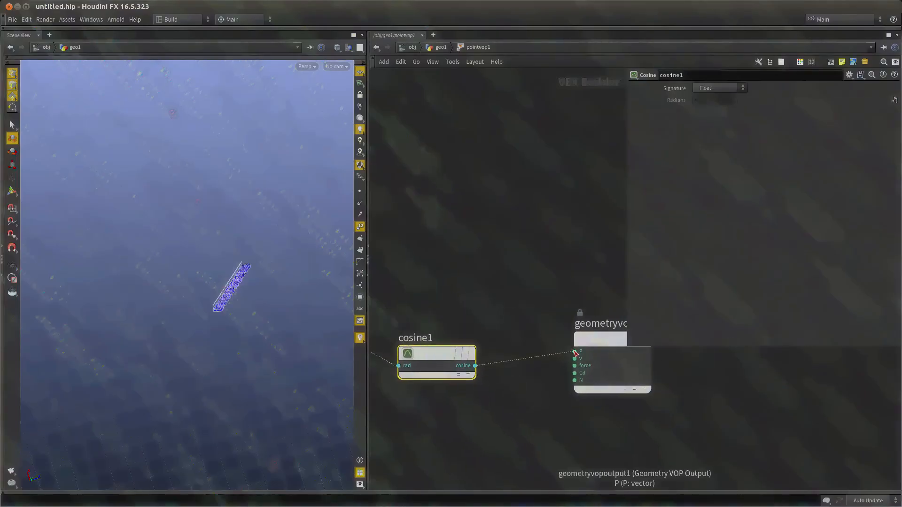
pyautogui.keyDown('alt'); pyautogui.moveTo(292, 285); pyautogui.dragTo(197, 285); pyautogui.keyUp('alt')
pyautogui.press('h')
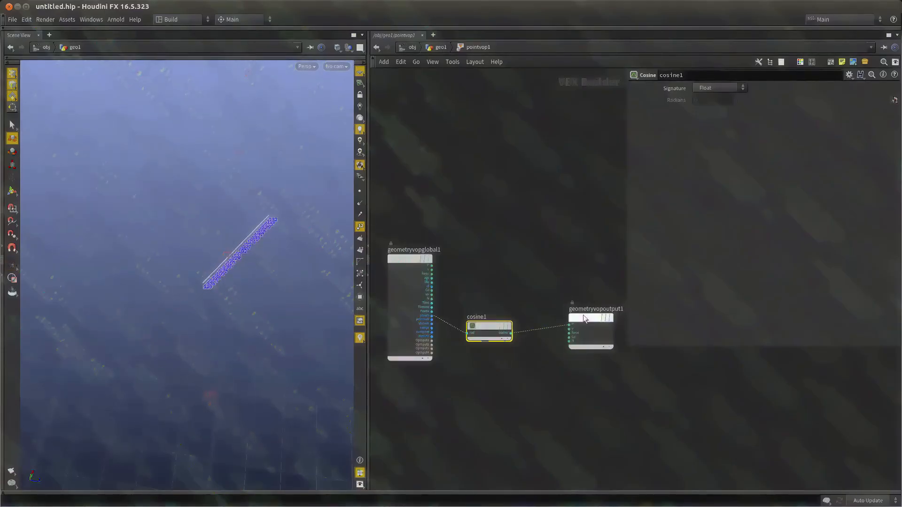
# Move the Cosine and output nodes lower to free space above them in the VOP network.
pyautogui.scroll(2, 503, 292)
pyautogui.moveTo(507, 298); pyautogui.dragTo(515, 323, button='middle')
pyautogui.moveTo(484, 360); pyautogui.dragTo(480, 395)
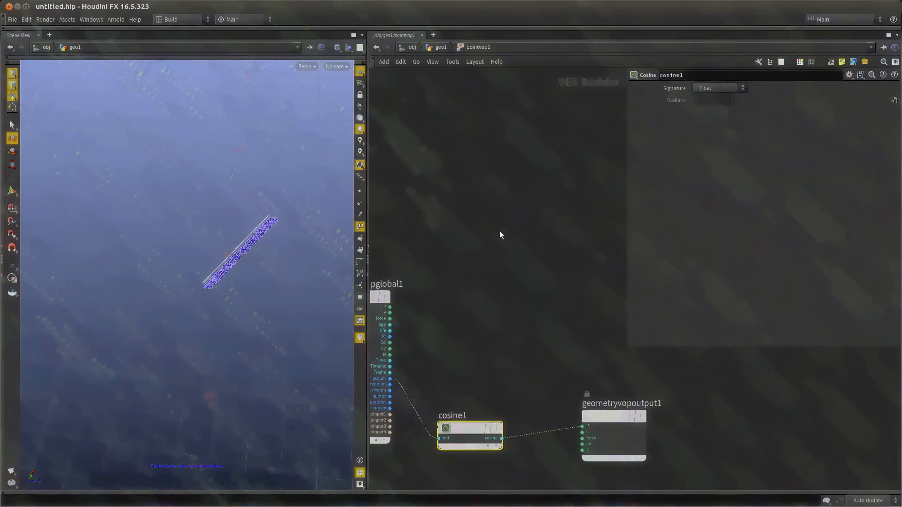
# Go up to the geometry network to check the displayed Point VOP node, and reopen its inner network.
pyautogui.press('u')
pyautogui.click(490, 243)
pyautogui.click(508, 377)
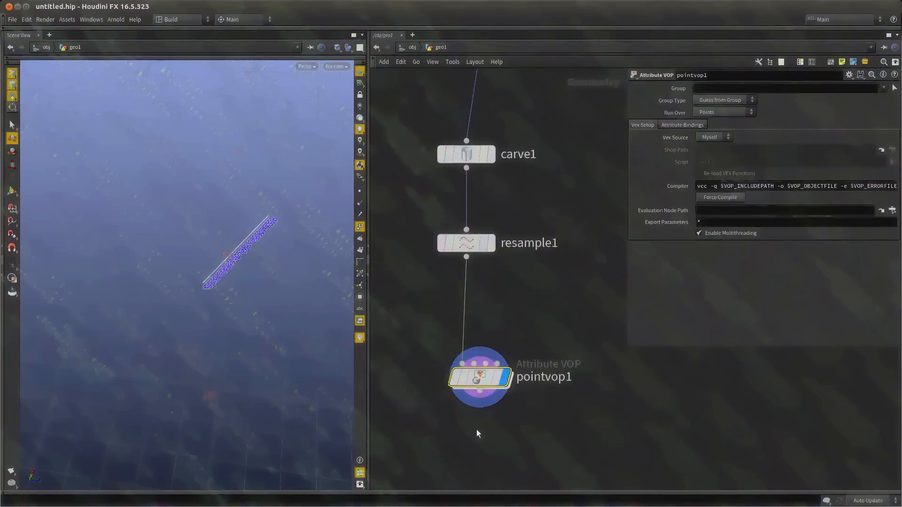
pyautogui.doubleClick(479, 377)
pyautogui.moveTo(509, 316); pyautogui.dragTo(525, 292, button='middle')
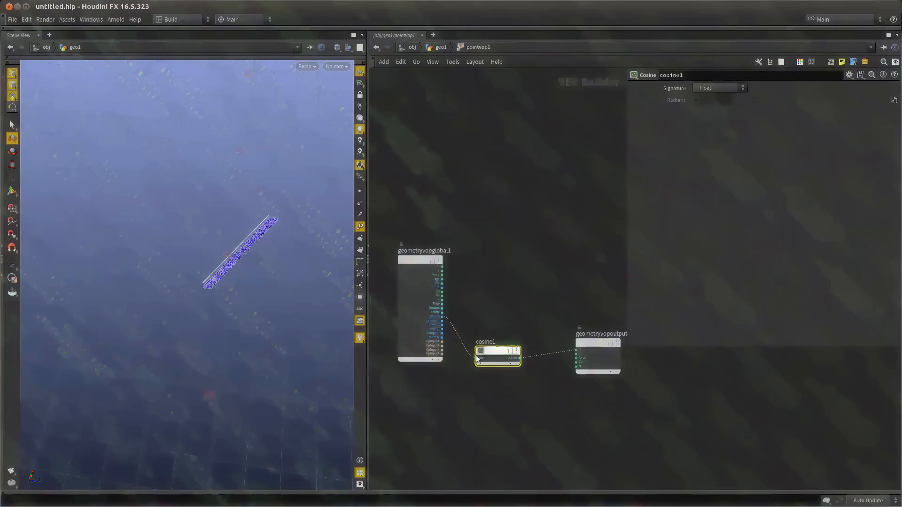
pyautogui.scroll(2, 447, 292)
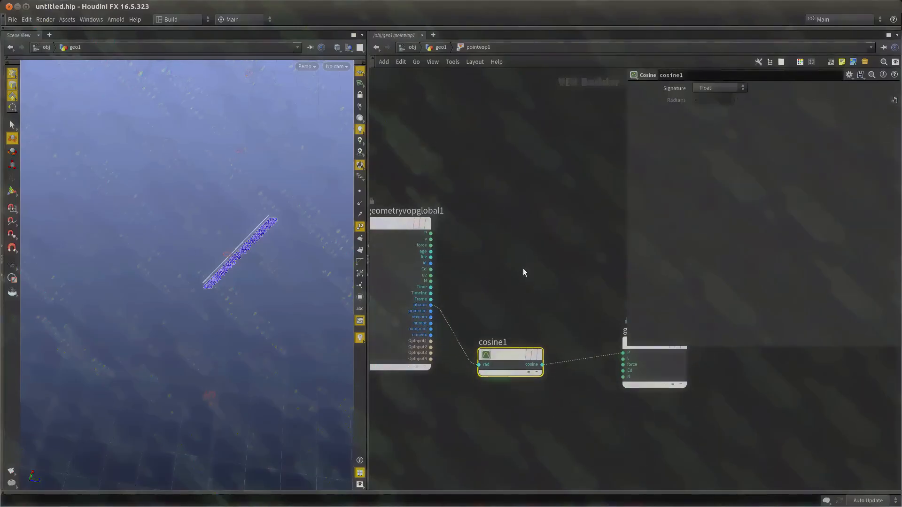
# Add a Sine node above the Cosine node and drive its radians input with the point number.
pyautogui.press('Tab')
pyautogui.write('sin')
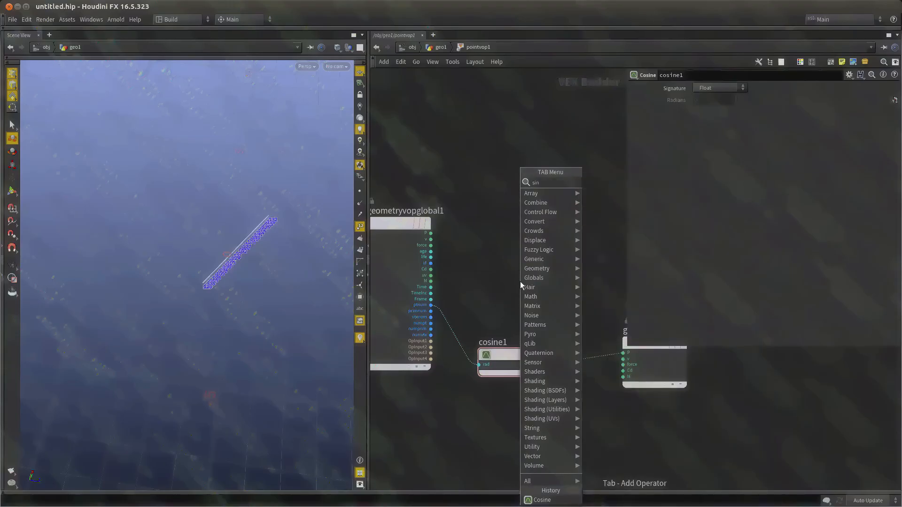
pyautogui.press('Return')
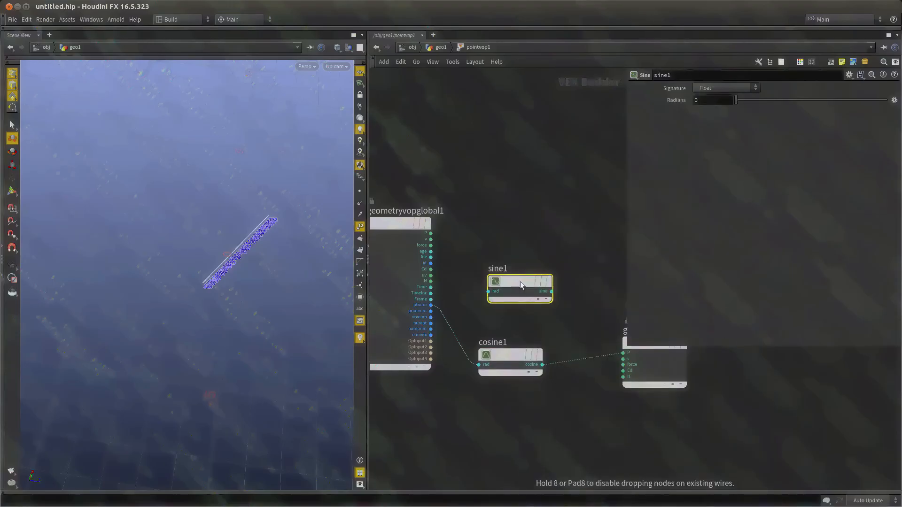
pyautogui.click(520, 281)
pyautogui.click(430, 305)
pyautogui.click(490, 305)
pyautogui.moveTo(512, 272); pyautogui.dragTo(482, 274, button='middle')
pyautogui.moveTo(489, 295); pyautogui.dragTo(472, 287)
pyautogui.click(465, 228)
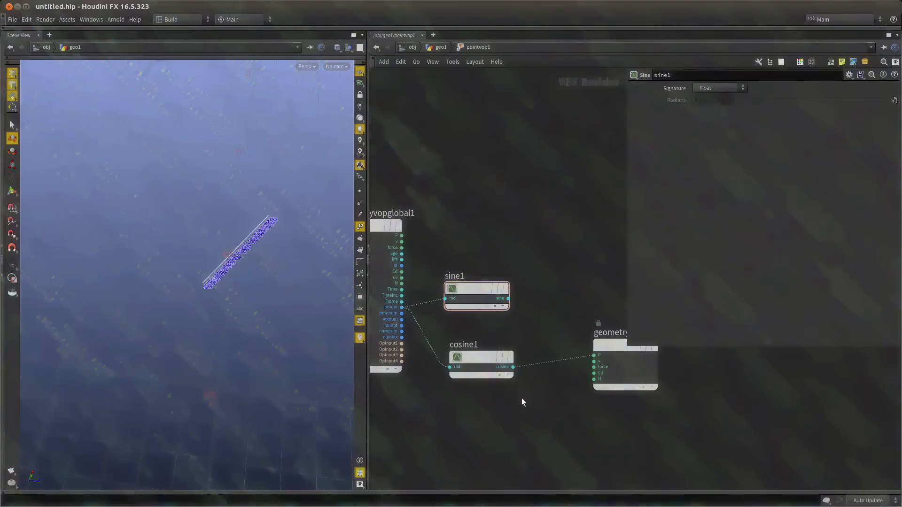
pyautogui.click(483, 371)
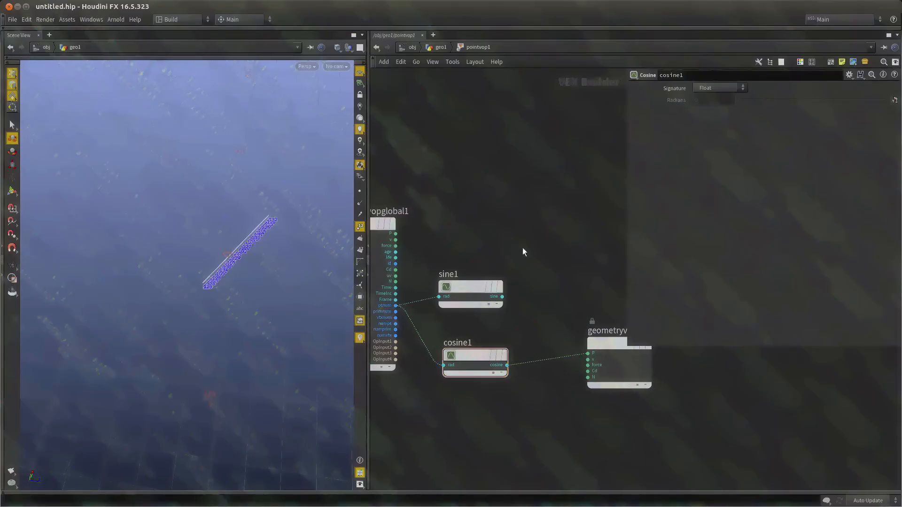
# Add a Float to Vector node to the right of the Sine node.
pyautogui.press('Tab')
pyautogui.write('float to vec')
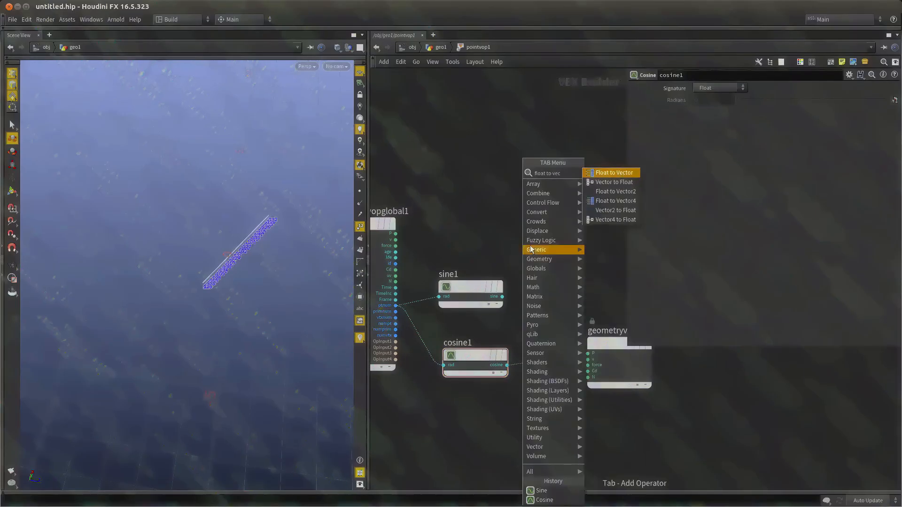
pyautogui.click(598, 174)
pyautogui.click(584, 220)
pyautogui.scroll(-1, 450, 277)
pyautogui.scroll(2, 470, 277)
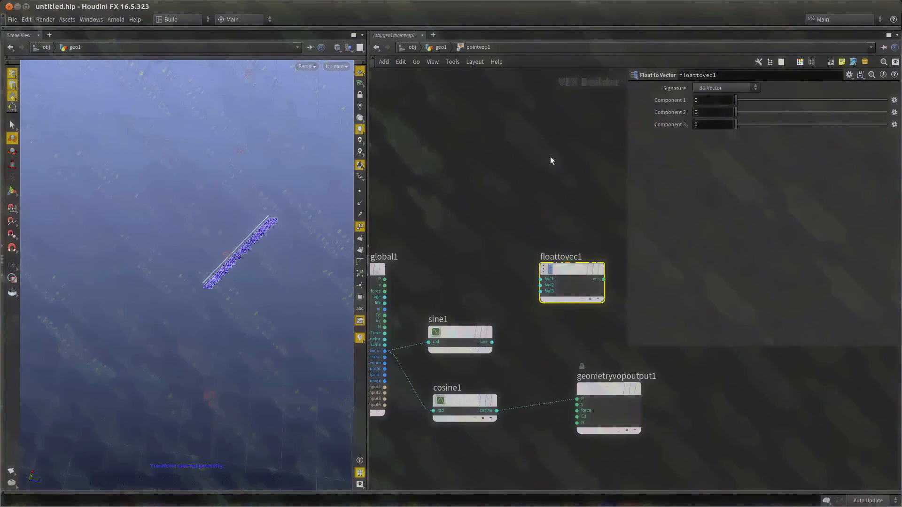
pyautogui.moveTo(561, 200); pyautogui.dragTo(542, 174, button='middle')
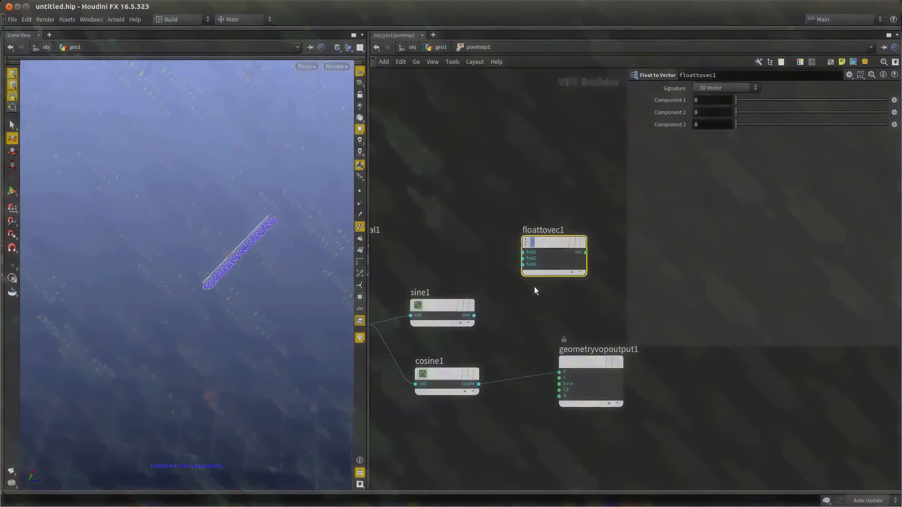
pyautogui.moveTo(534, 287); pyautogui.dragTo(553, 286, button='middle')
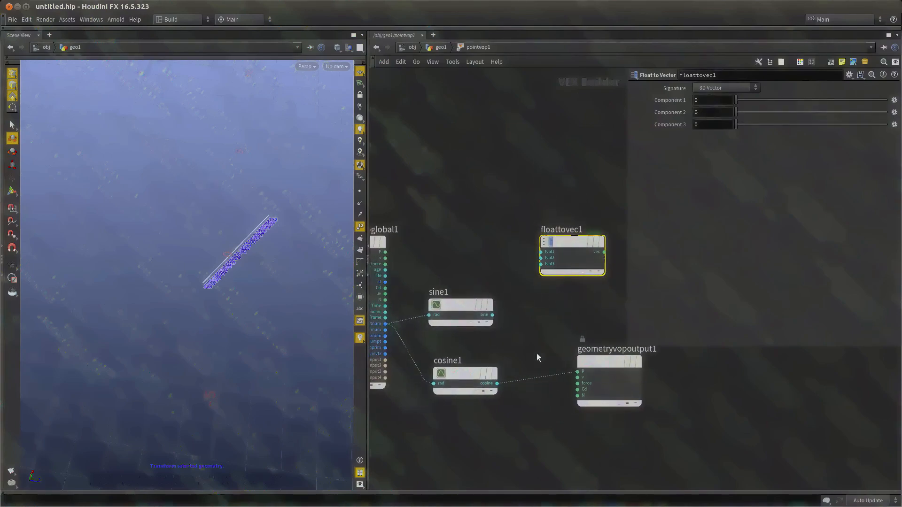
# Feed sine into component 1 and cosine into component 3 of Float to Vector, and connect its vector to the output's P.
pyautogui.click(540, 252)
pyautogui.click(493, 314)
pyautogui.click(540, 264)
pyautogui.click(497, 383)
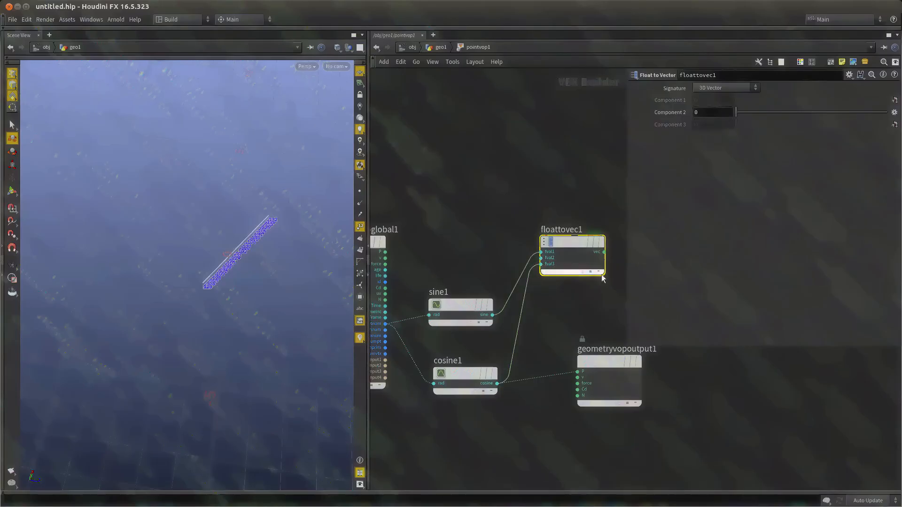
pyautogui.click(604, 252)
pyautogui.click(577, 371)
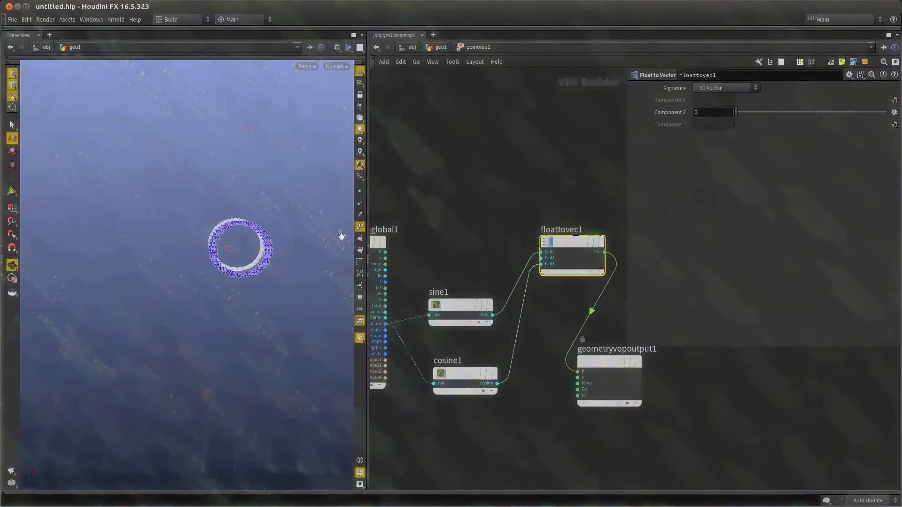
# Examine the ring of overlapping segments closely in the viewport.
pyautogui.keyDown('alt'); pyautogui.moveTo(231, 244); pyautogui.dragTo(197, 276, button='middle'); pyautogui.keyUp('alt')
pyautogui.keyDown('alt'); pyautogui.moveTo(197, 275); pyautogui.dragTo(301, 228, button='right'); pyautogui.keyUp('alt')
pyautogui.keyDown('alt'); pyautogui.moveTo(206, 248); pyautogui.dragTo(240, 212, button='middle'); pyautogui.keyUp('alt')
pyautogui.keyDown('alt'); pyautogui.moveTo(205, 230); pyautogui.dragTo(231, 220, button='right'); pyautogui.keyUp('alt')
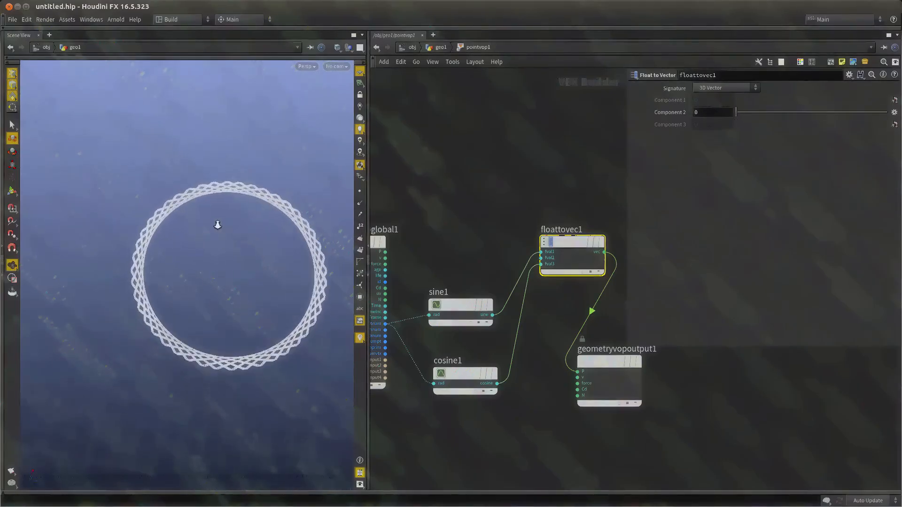
pyautogui.keyDown('alt'); pyautogui.moveTo(223, 338); pyautogui.dragTo(177, 318, button='middle'); pyautogui.keyUp('alt')
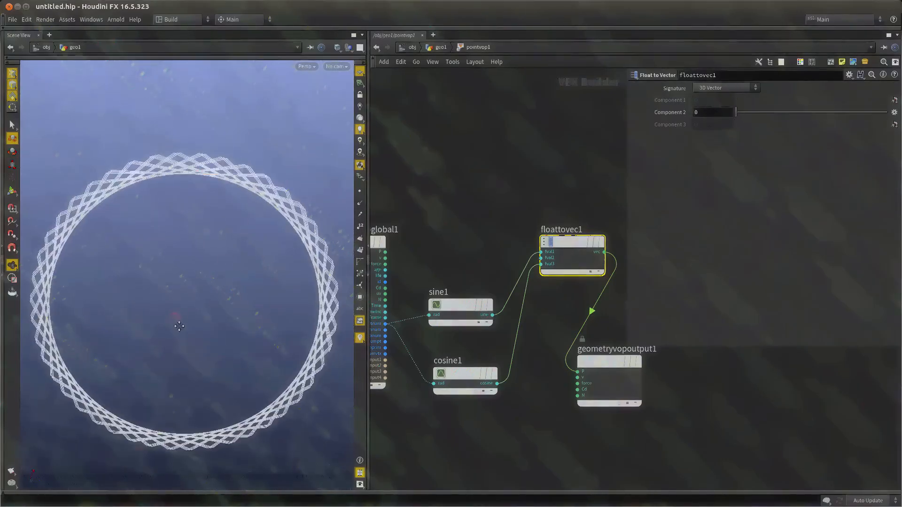
pyautogui.keyDown('alt'); pyautogui.moveTo(177, 318); pyautogui.dragTo(171, 291, button='right'); pyautogui.keyUp('alt')
# Widen the network area and move the global parameters node farther from the Sine and Cosine nodes.
pyautogui.moveTo(472, 456); pyautogui.dragTo(533, 380, button='middle')
pyautogui.scroll(-1, 519, 389)
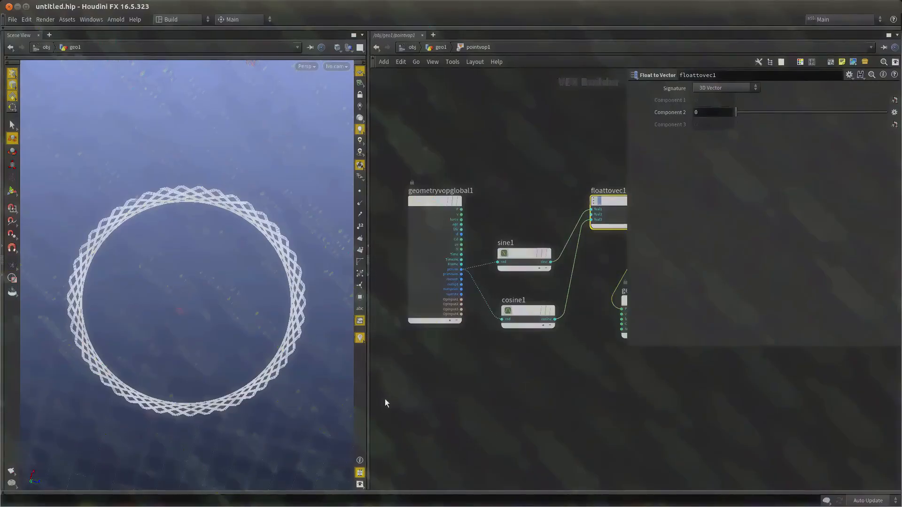
pyautogui.moveTo(367, 402); pyautogui.dragTo(273, 399)
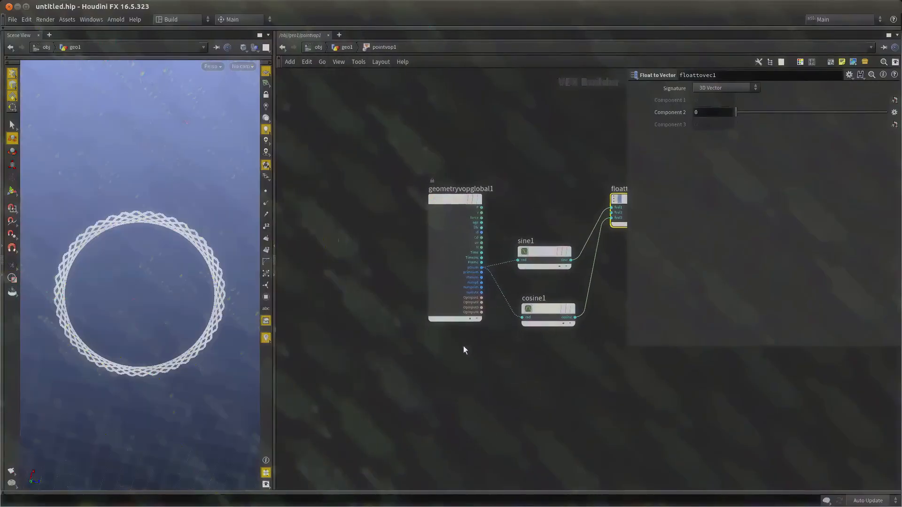
pyautogui.click(446, 193)
pyautogui.moveTo(447, 191); pyautogui.dragTo(343, 207)
pyautogui.scroll(3, 360, 303)
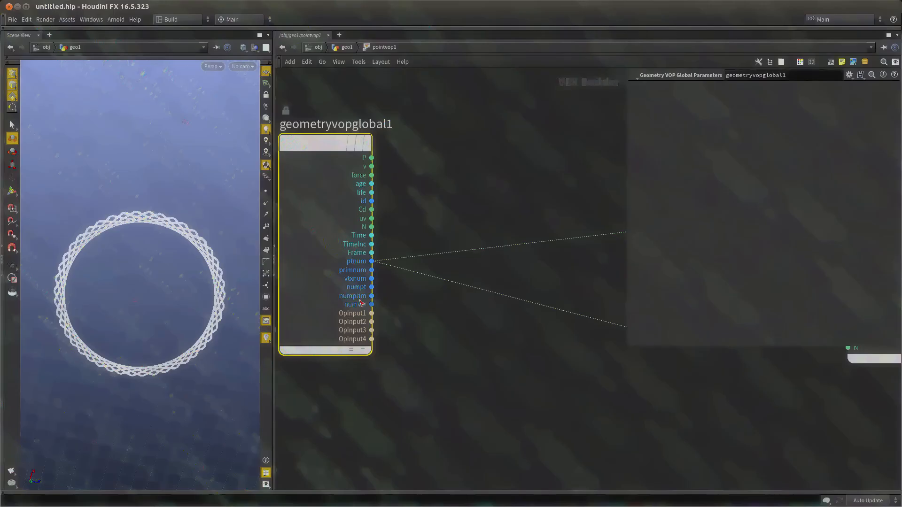
pyautogui.click(372, 271)
pyautogui.press('Escape')
# Return to the geometry network, display the Resample node, and show its point markers and point numbers.
pyautogui.press('u')
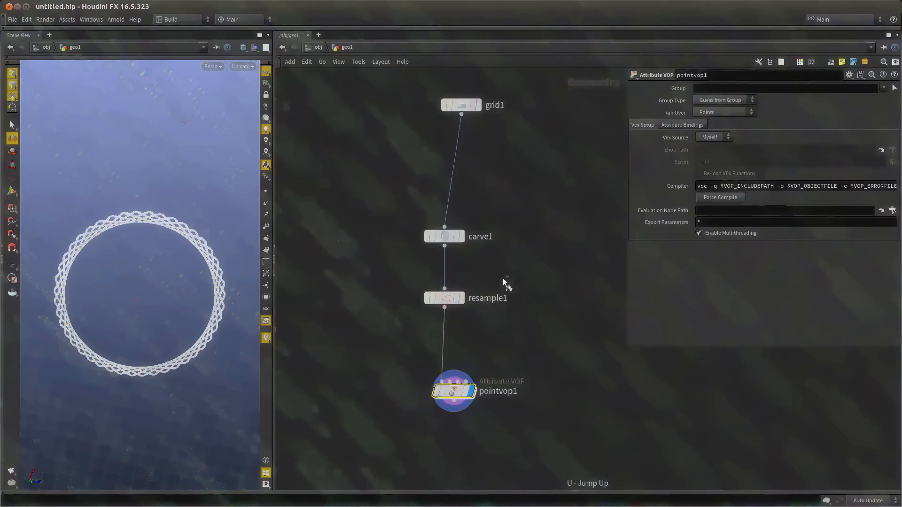
pyautogui.click(461, 298)
pyautogui.click(444, 298)
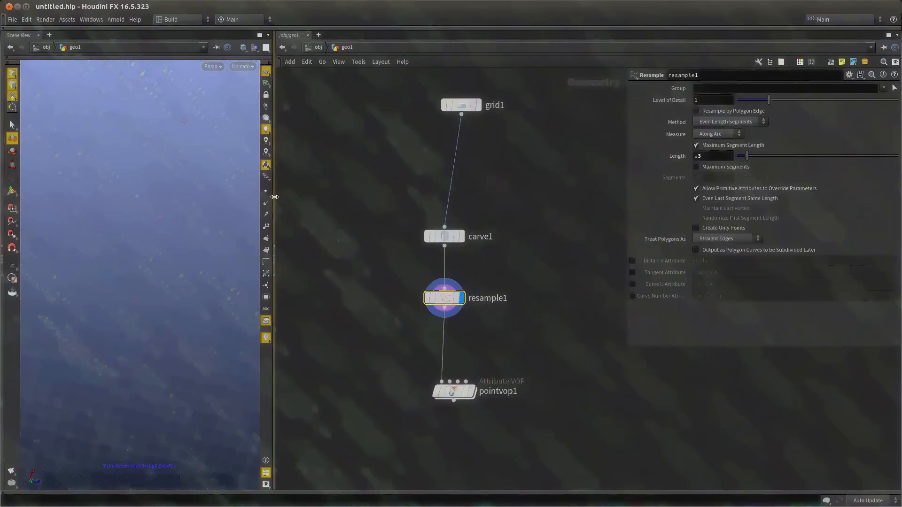
pyautogui.keyDown('alt'); pyautogui.moveTo(175, 248); pyautogui.dragTo(228, 219); pyautogui.keyUp('alt')
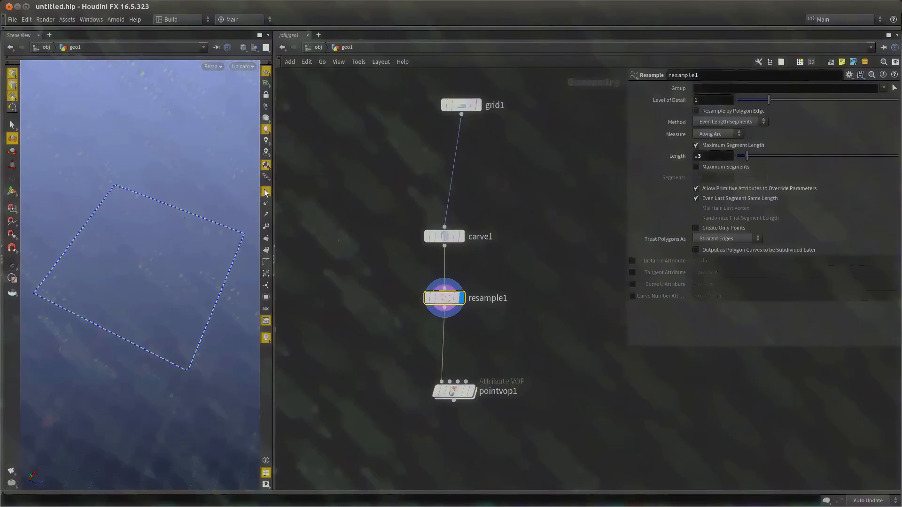
pyautogui.click(265, 226)
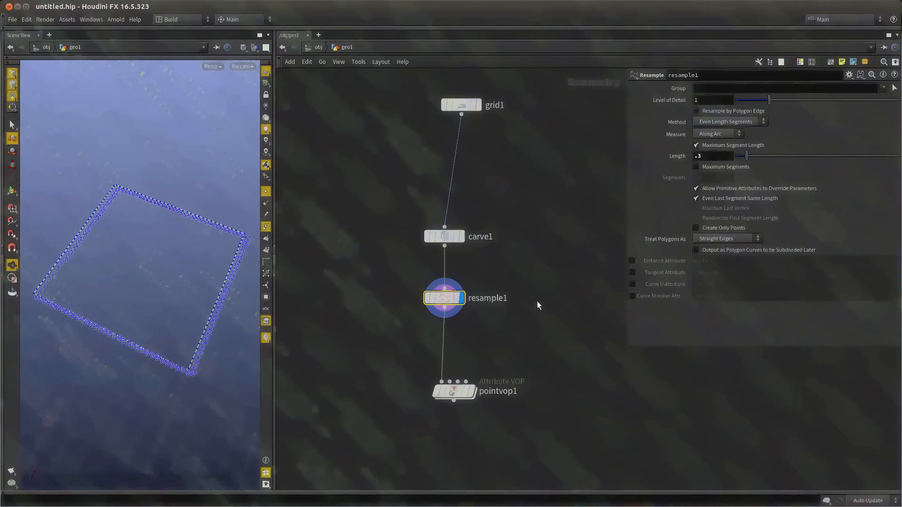
# Check the Resample node's point count in its node information, and make the Point VOP the displayed node again.
pyautogui.moveTo(454, 304)
pyautogui.moveTo(455, 304); pyautogui.dragTo(510, 277, button='middle')
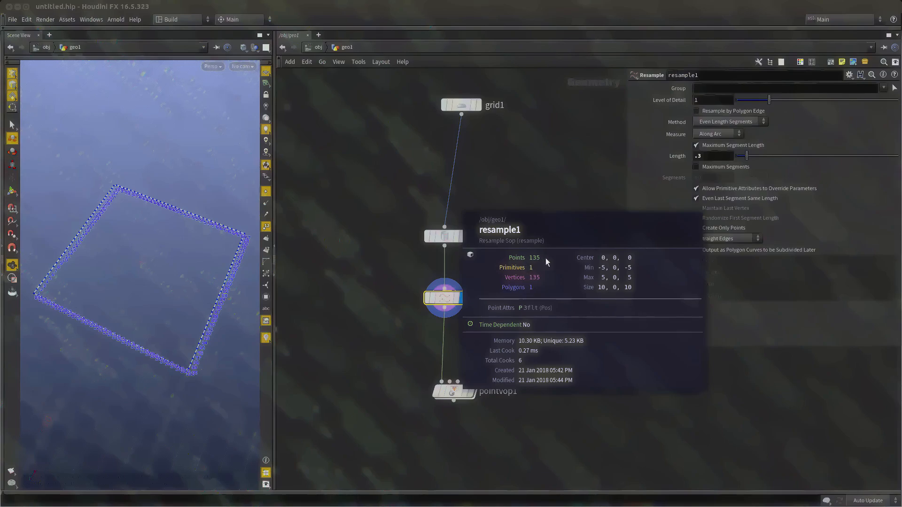
pyautogui.moveTo(511, 321); pyautogui.dragTo(511, 276, button='middle')
pyautogui.click(473, 347)
pyautogui.click(453, 346)
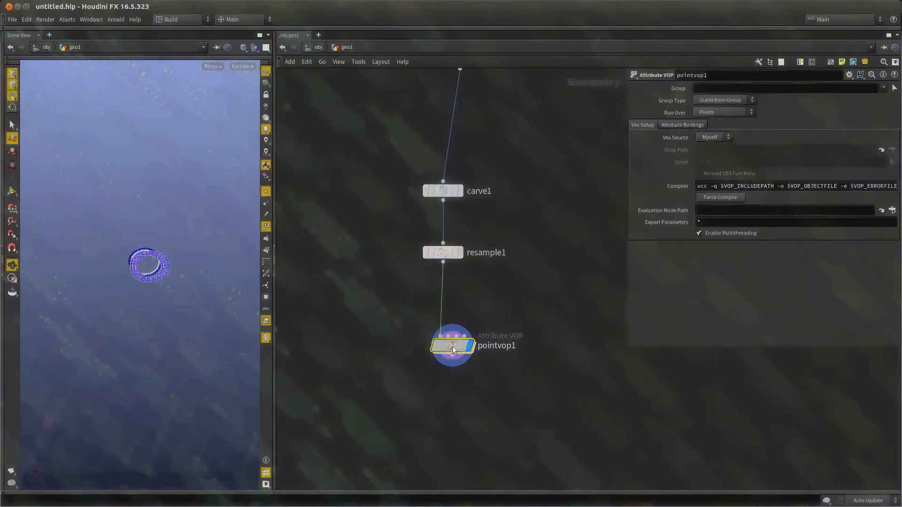
# Inside the Point VOP network, add a Divide Constant node and feed the point number (ptnum) into its value input.
pyautogui.doubleClick(452, 346)
pyautogui.scroll(2, 289, 222)
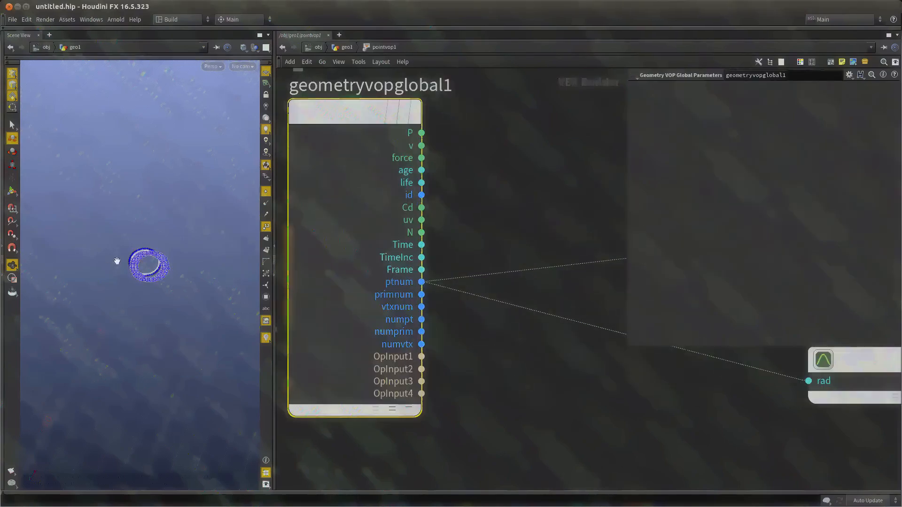
pyautogui.moveTo(156, 259); pyautogui.dragTo(185, 249, button='right')
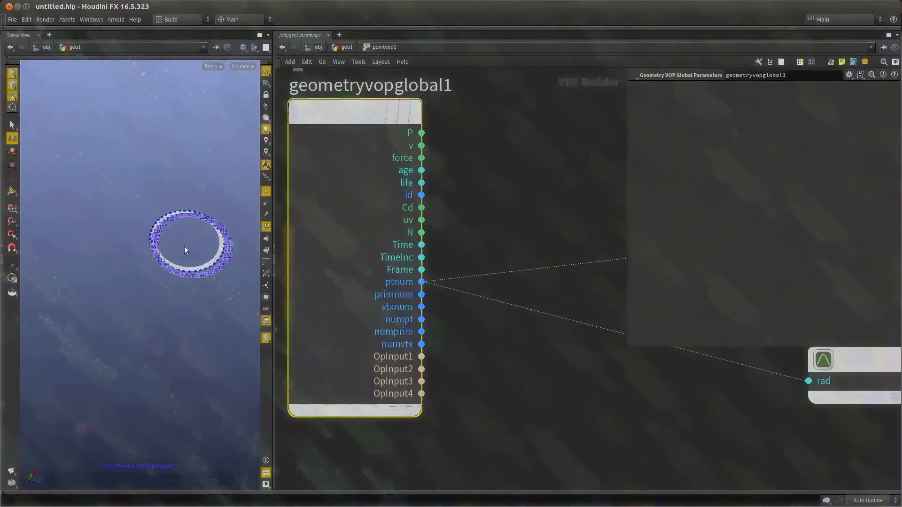
pyautogui.moveTo(407, 302); pyautogui.dragTo(397, 278, button='middle')
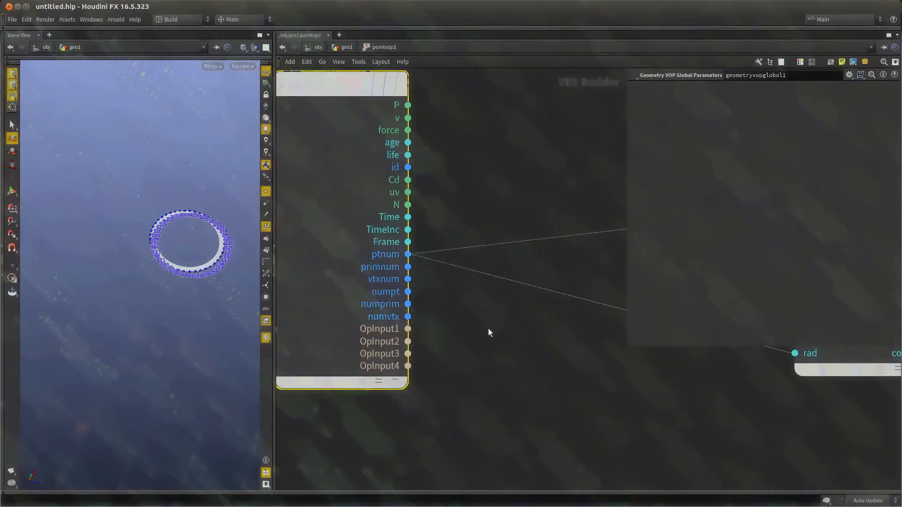
pyautogui.press('Tab')
pyautogui.write('div')
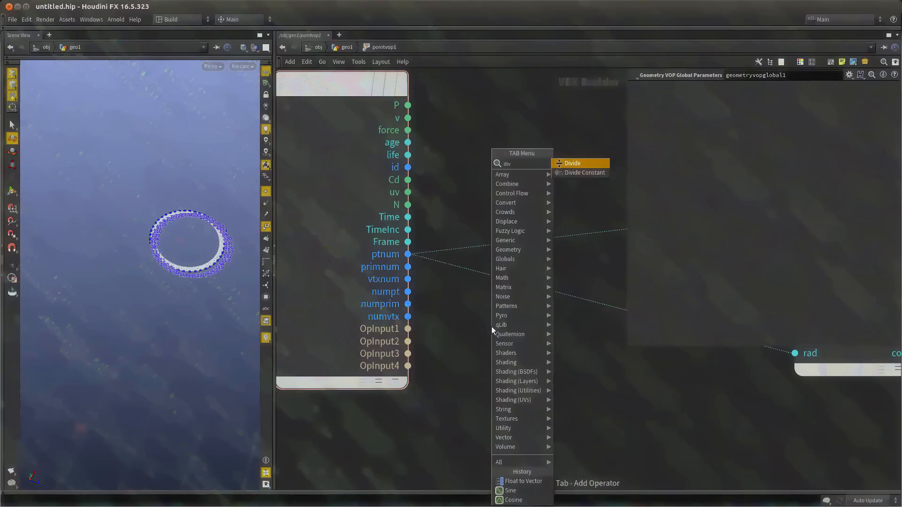
pyautogui.press('Down')
pyautogui.press('Return')
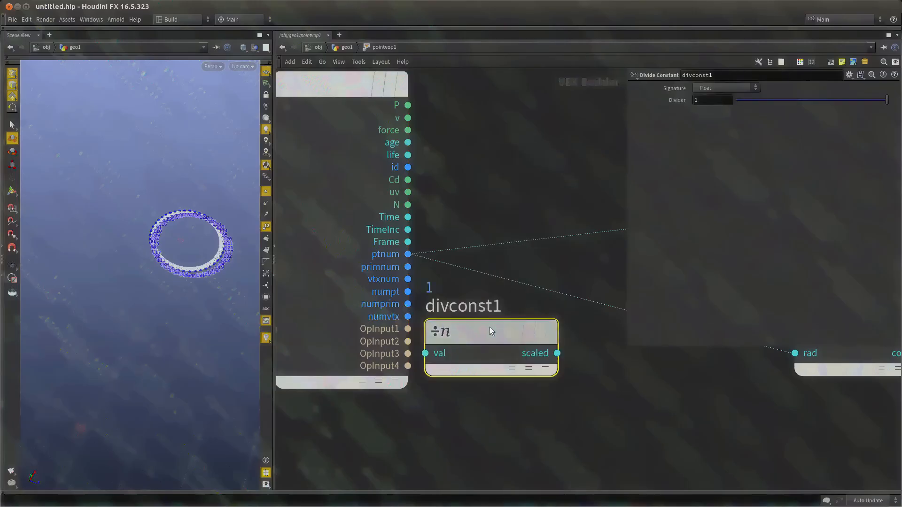
pyautogui.click(489, 326)
pyautogui.click(408, 255)
pyautogui.click(488, 365)
# Wire the Divide Constant's scaled output into the rad inputs of both the Sine and Cosine nodes.
pyautogui.scroll(-3, 530, 368)
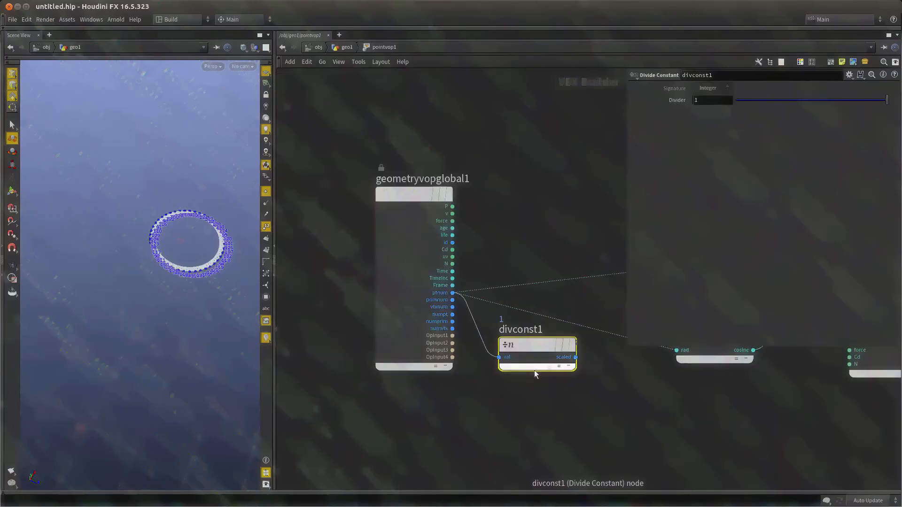
pyautogui.scroll(2, 540, 378)
pyautogui.moveTo(543, 381); pyautogui.dragTo(381, 391, button='middle')
pyautogui.click(379, 368)
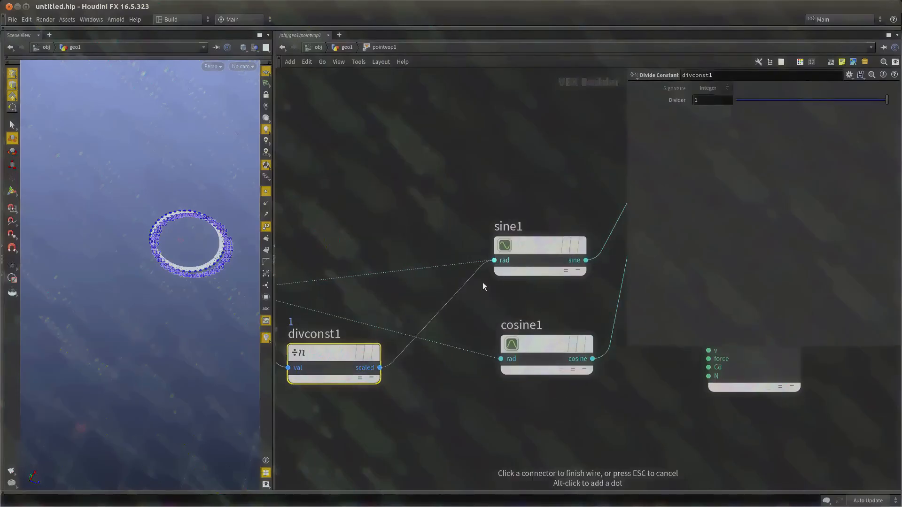
pyautogui.click(494, 260)
pyautogui.click(500, 359)
pyautogui.click(380, 367)
pyautogui.moveTo(363, 410); pyautogui.dragTo(471, 385, button='middle')
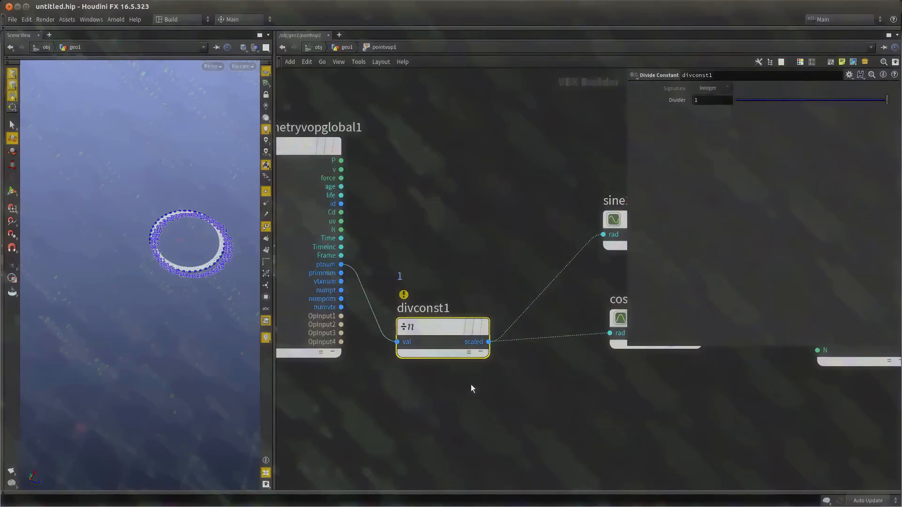
# Rearrange the network so that there is wide space between the global parameters node and the Divide Constant.
pyautogui.moveTo(439, 319); pyautogui.dragTo(460, 266)
pyautogui.scroll(-2, 465, 353)
pyautogui.moveTo(457, 367); pyautogui.dragTo(451, 330, button='middle')
pyautogui.moveTo(409, 390); pyautogui.dragTo(285, 136)
pyautogui.moveTo(330, 158)
pyautogui.mouseDown()
pyautogui.moveTo(278, 181)
pyautogui.moveTo(328, 161)
pyautogui.mouseUp()
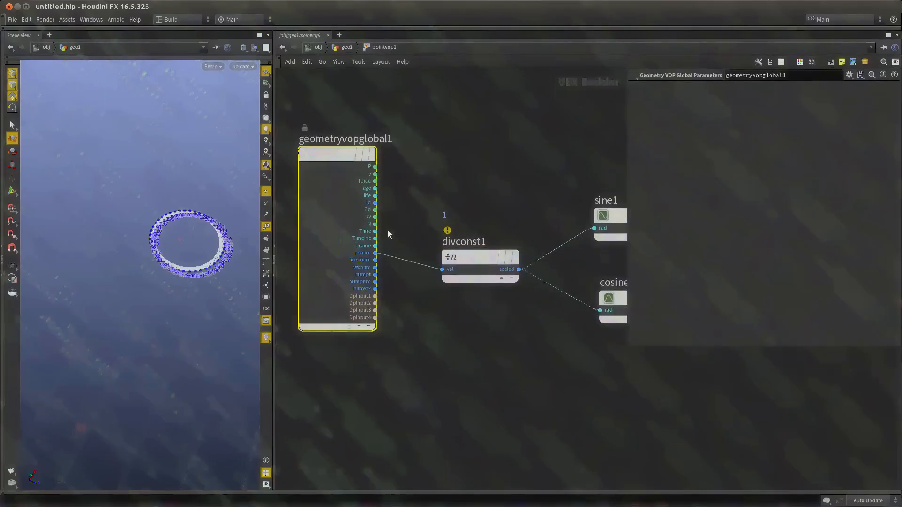
pyautogui.scroll(-1, 461, 208)
pyautogui.moveTo(456, 211); pyautogui.dragTo(540, 201, button='middle')
pyautogui.moveTo(437, 155); pyautogui.dragTo(315, 173)
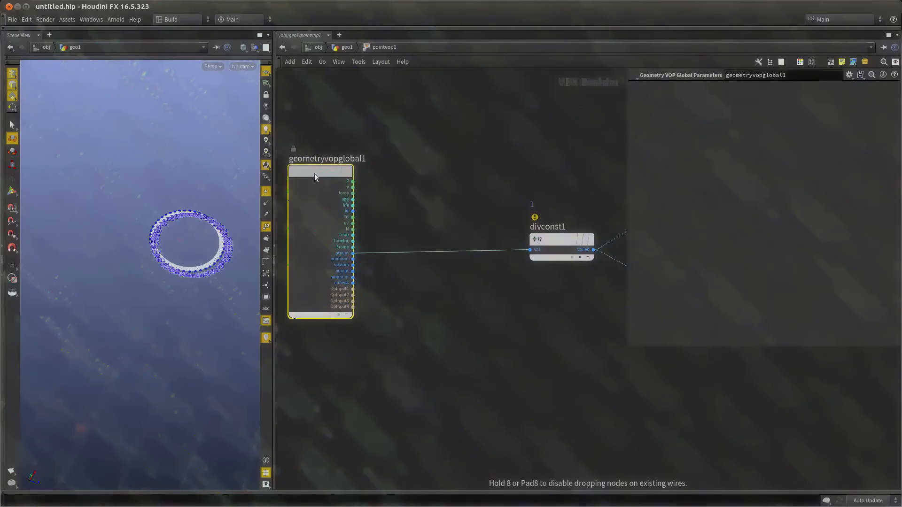
pyautogui.moveTo(598, 185); pyautogui.dragTo(531, 251)
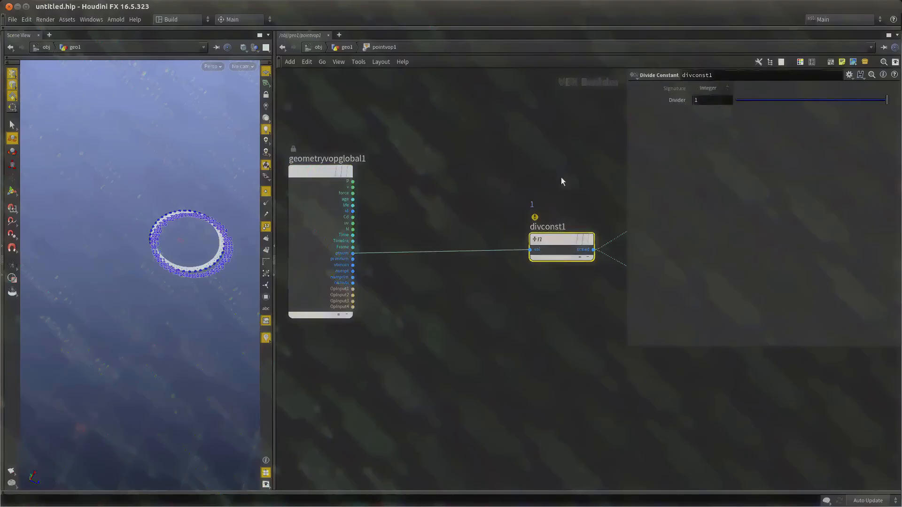
# Insert an Integer to Float node on the wire between ptnum and the Divide Constant.
pyautogui.scroll(2, 346, 254)
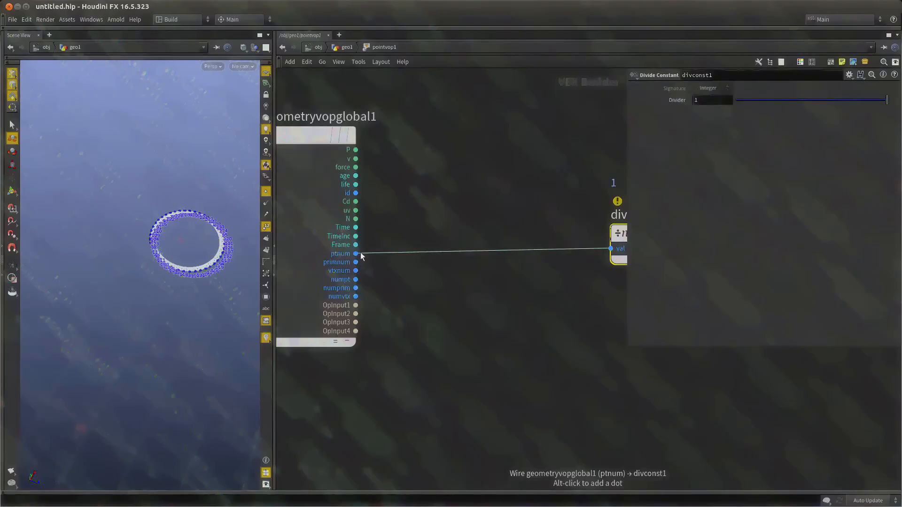
pyautogui.press('Tab')
pyautogui.write('int')
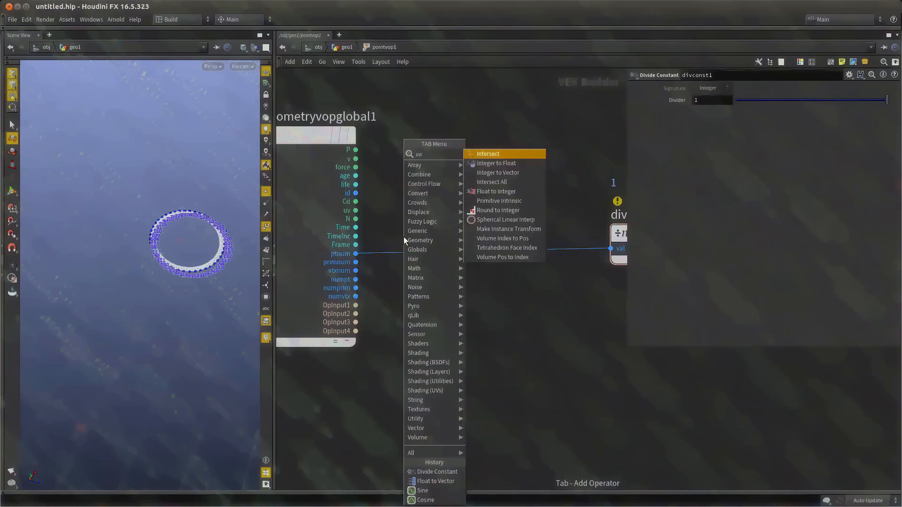
pyautogui.press('Down')
pyautogui.press('Return')
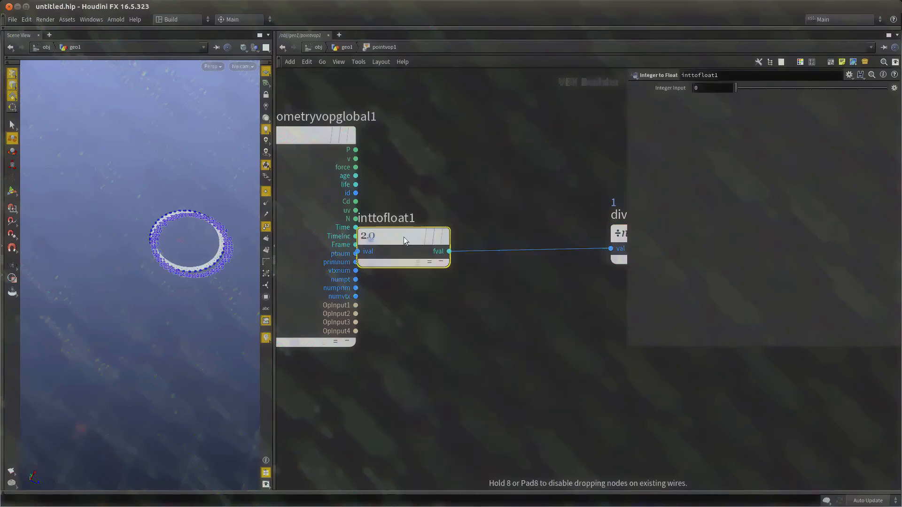
pyautogui.click(487, 251)
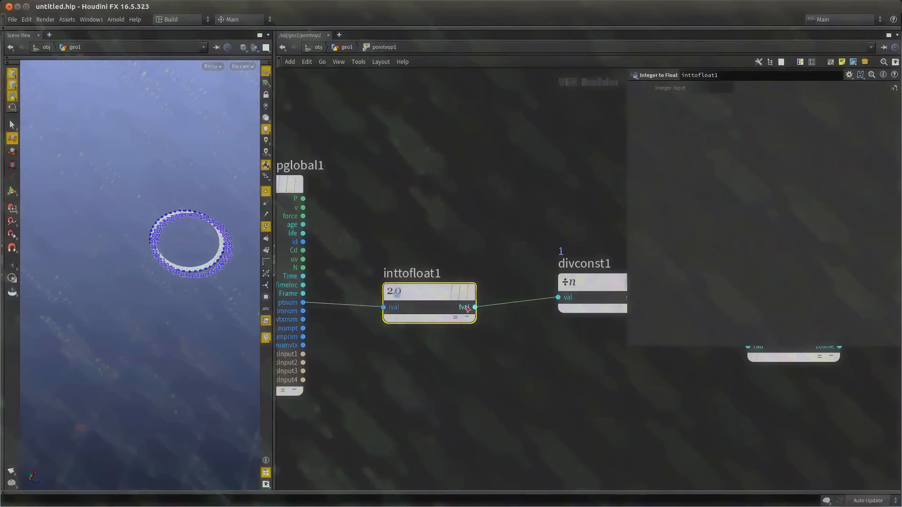
# Set the Divide Constant's divider to 135.
pyautogui.moveTo(508, 342); pyautogui.dragTo(456, 350, button='middle')
pyautogui.moveTo(560, 385); pyautogui.dragTo(575, 301)
pyautogui.moveTo(569, 199); pyautogui.dragTo(447, 191, button='middle')
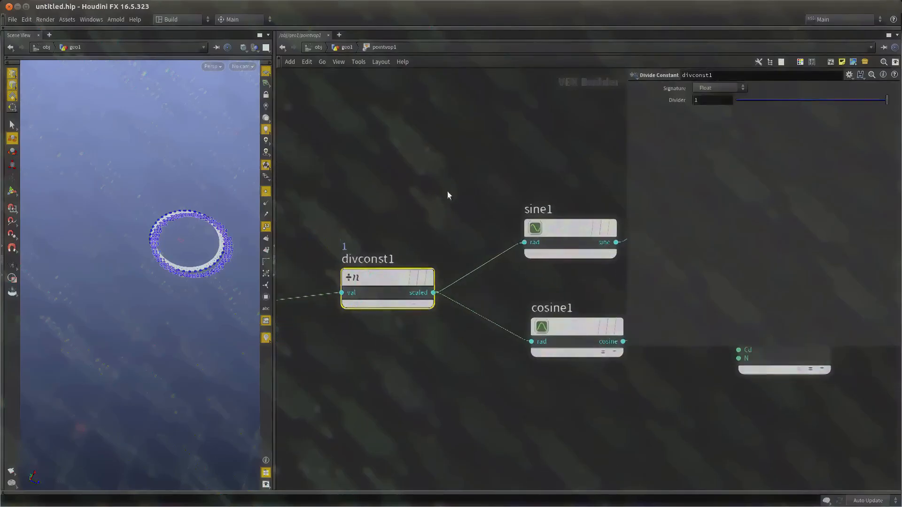
pyautogui.moveTo(704, 99); pyautogui.dragTo(609, 96)
pyautogui.write('135')
pyautogui.press('Return')
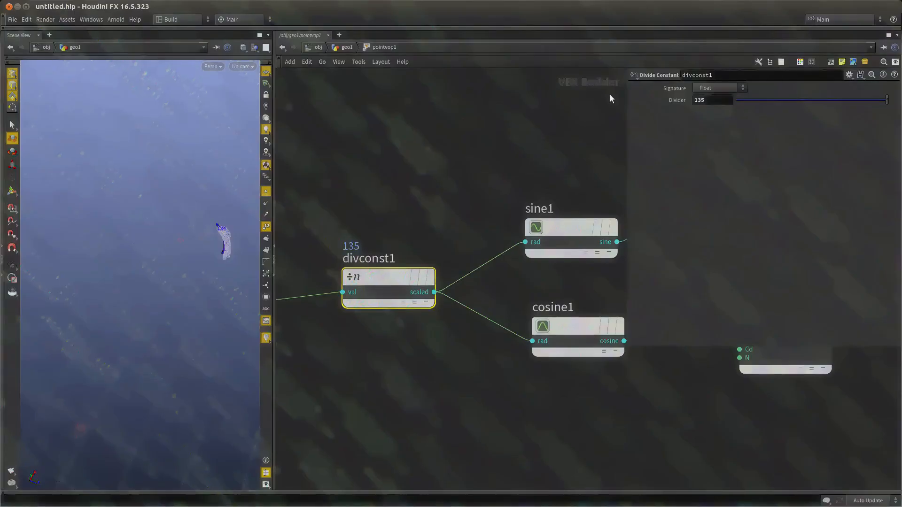
# Move the geometry output node farther away from the Float to Vector node.
pyautogui.moveTo(472, 138); pyautogui.dragTo(425, 124, button='middle')
pyautogui.click(571, 320)
pyautogui.moveTo(585, 341); pyautogui.dragTo(333, 387, button='middle')
pyautogui.scroll(-3, 417, 283)
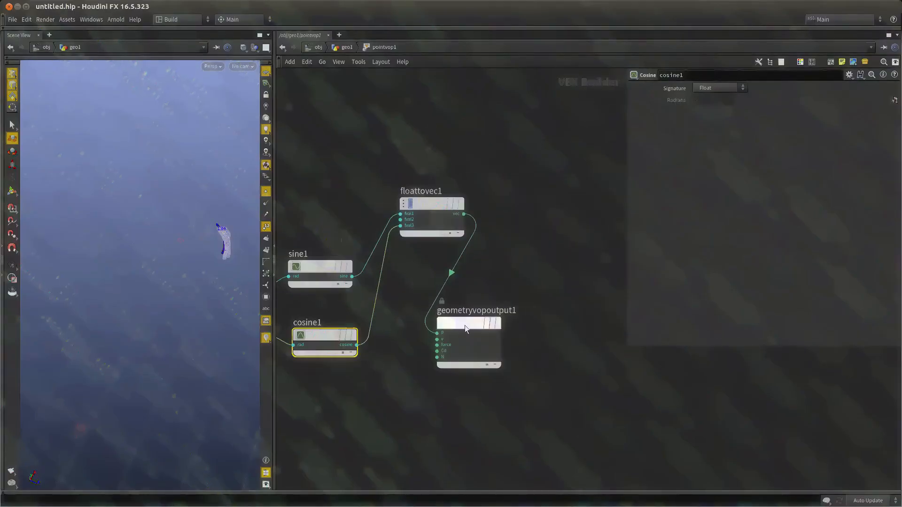
pyautogui.moveTo(464, 325); pyautogui.dragTo(532, 320)
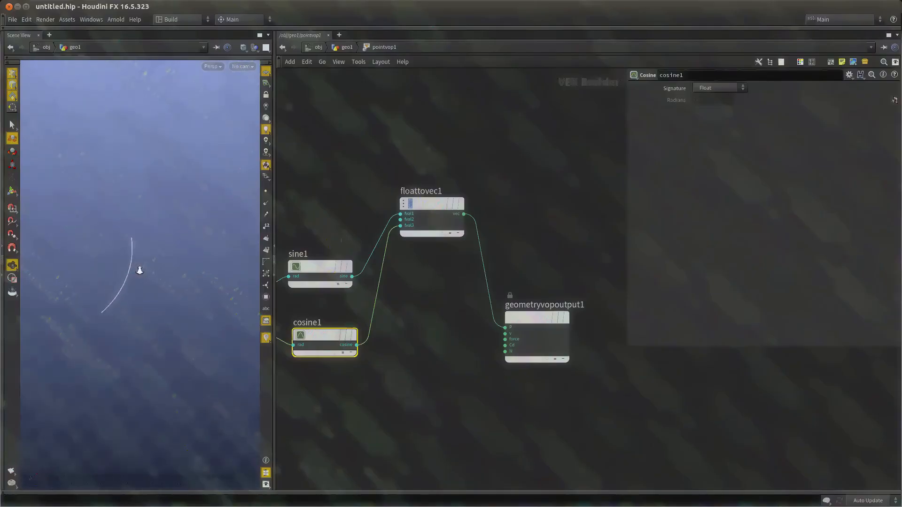
# Lower the Divide Constant's divider step by step, trying 23, and settle on 21.3 to close the arc into a circle.
pyautogui.moveTo(301, 291); pyautogui.dragTo(515, 280, button='middle')
pyautogui.click(416, 290)
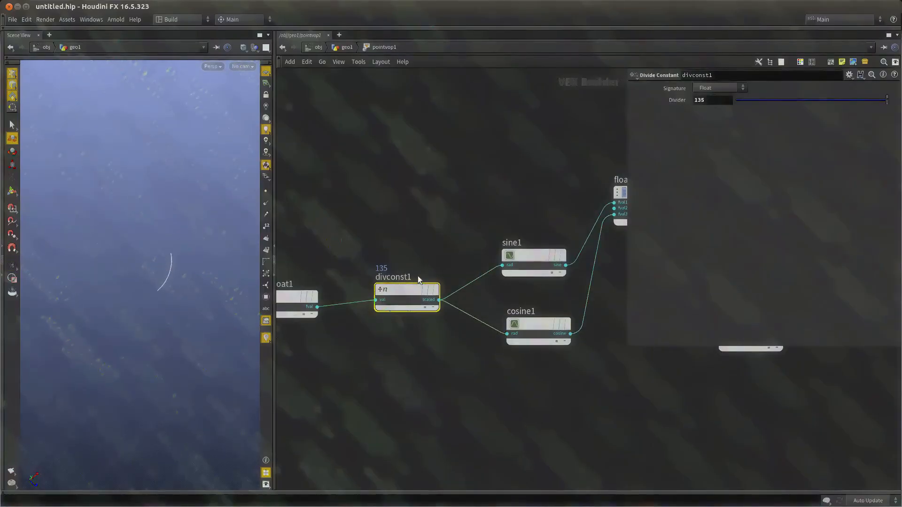
pyautogui.moveTo(713, 100); pyautogui.dragTo(713, 99, button='middle')
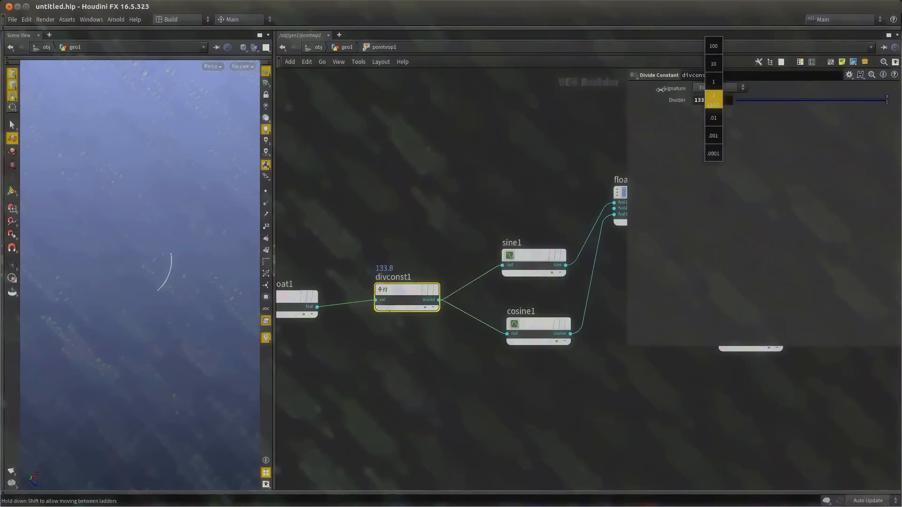
pyautogui.moveTo(660, 89); pyautogui.dragTo(713, 82, button='middle')
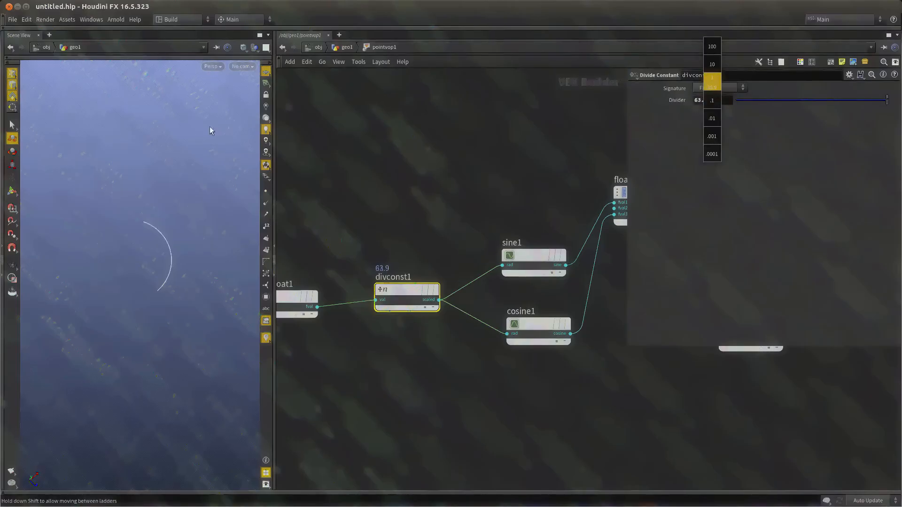
pyautogui.moveTo(209, 126); pyautogui.dragTo(57, 127, button='middle')
pyautogui.moveTo(99, 190); pyautogui.dragTo(77, 185, button='middle')
pyautogui.moveTo(710, 102); pyautogui.dragTo(730, 86, button='middle')
pyautogui.moveTo(714, 100); pyautogui.dragTo(577, 92)
pyautogui.write('23')
pyautogui.press('Return')
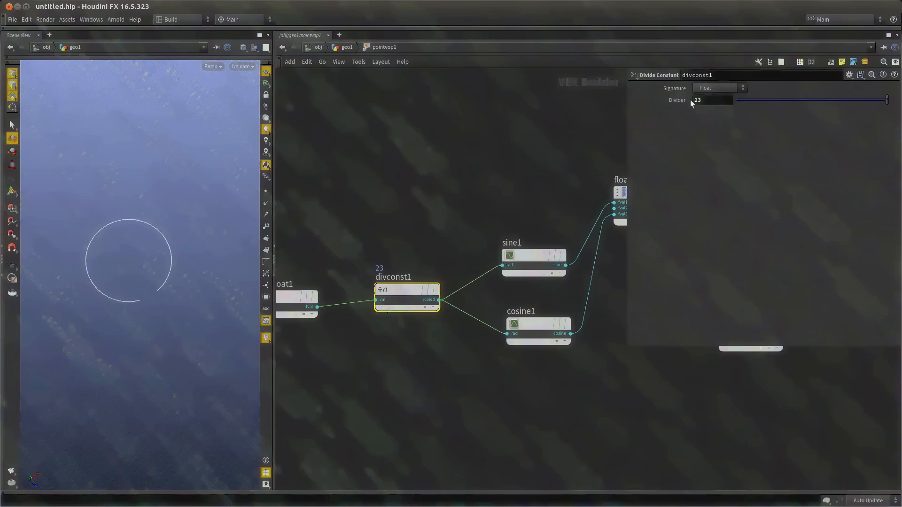
pyautogui.moveTo(719, 100); pyautogui.dragTo(726, 97, button='middle')
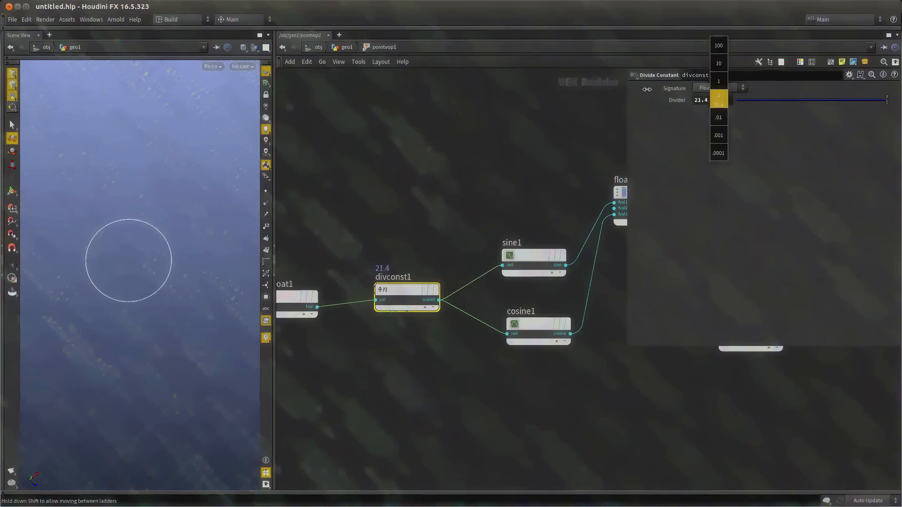
pyautogui.moveTo(641, 88); pyautogui.dragTo(641, 88, button='middle')
# Inspect the circle up close in the viewport, switching point numbers on temporarily, and frame the whole curve.
pyautogui.keyDown('alt'); pyautogui.moveTo(188, 255); pyautogui.dragTo(195, 255, button='middle'); pyautogui.keyUp('alt')
pyautogui.keyDown('alt'); pyautogui.moveTo(194, 255); pyautogui.dragTo(221, 249, button='right'); pyautogui.keyUp('alt')
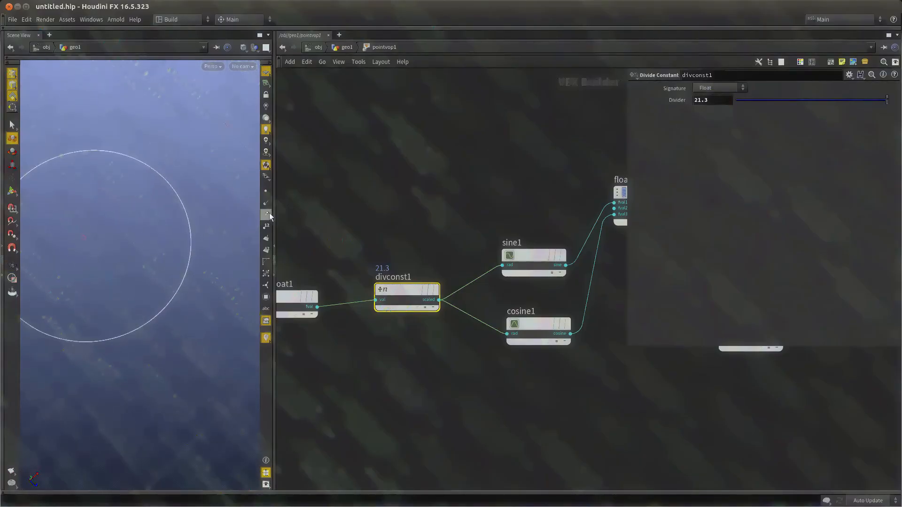
pyautogui.click(266, 227)
pyautogui.keyDown('alt'); pyautogui.moveTo(223, 242); pyautogui.dragTo(175, 320); pyautogui.keyUp('alt')
pyautogui.hotkey('space', 'g')
pyautogui.click(266, 226)
# Return to the geometry network, move the Point VOP node aside, and display the Resample node to view the square outline.
pyautogui.press('u')
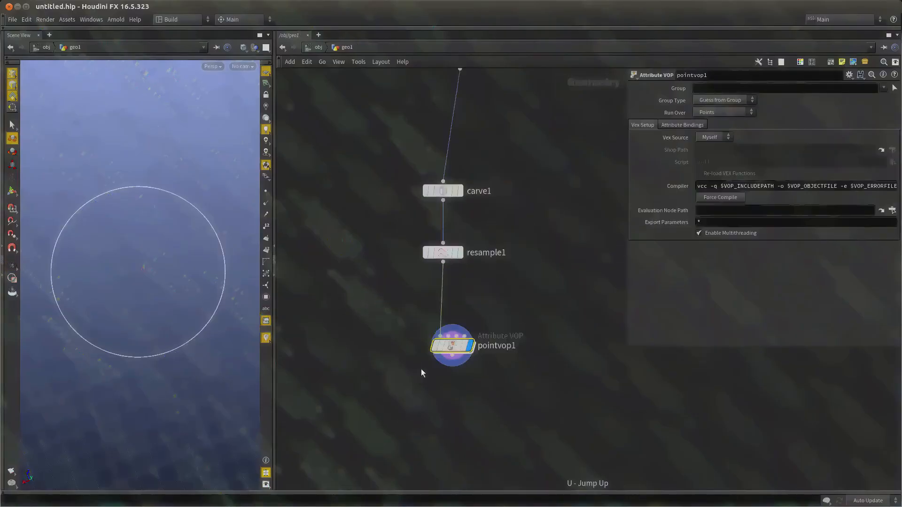
pyautogui.moveTo(413, 302); pyautogui.dragTo(317, 299)
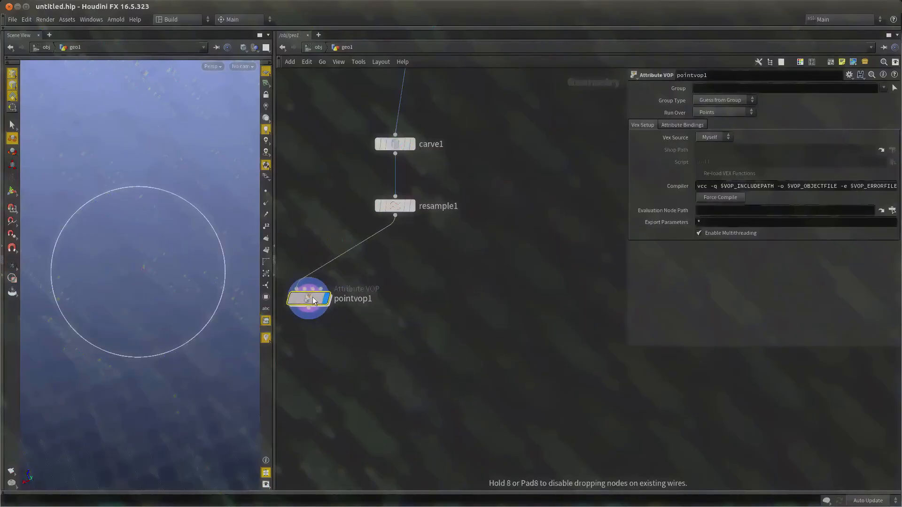
pyautogui.click(399, 206)
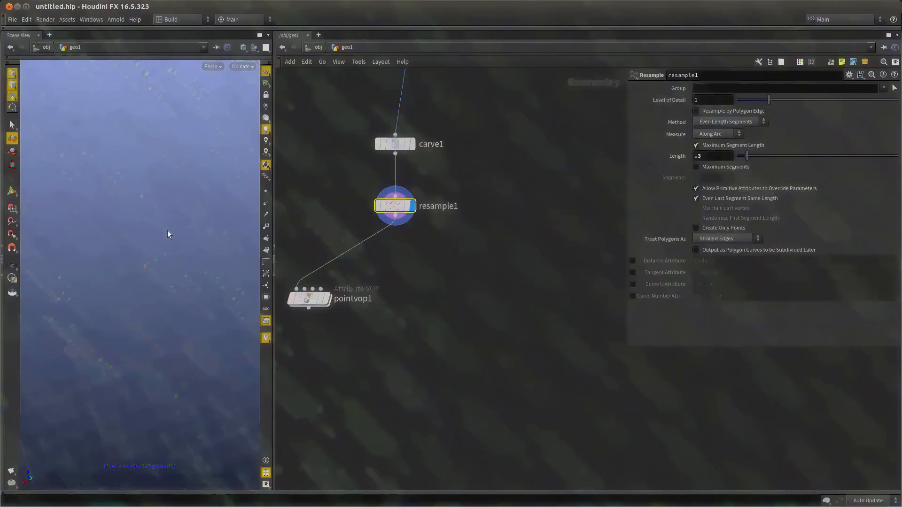
pyautogui.keyDown('alt'); pyautogui.moveTo(167, 231); pyautogui.dragTo(117, 244, button='right'); pyautogui.keyUp('alt')
pyautogui.keyDown('alt'); pyautogui.moveTo(141, 239); pyautogui.dragTo(132, 256, button='middle'); pyautogui.keyUp('alt')
pyautogui.moveTo(401, 207)
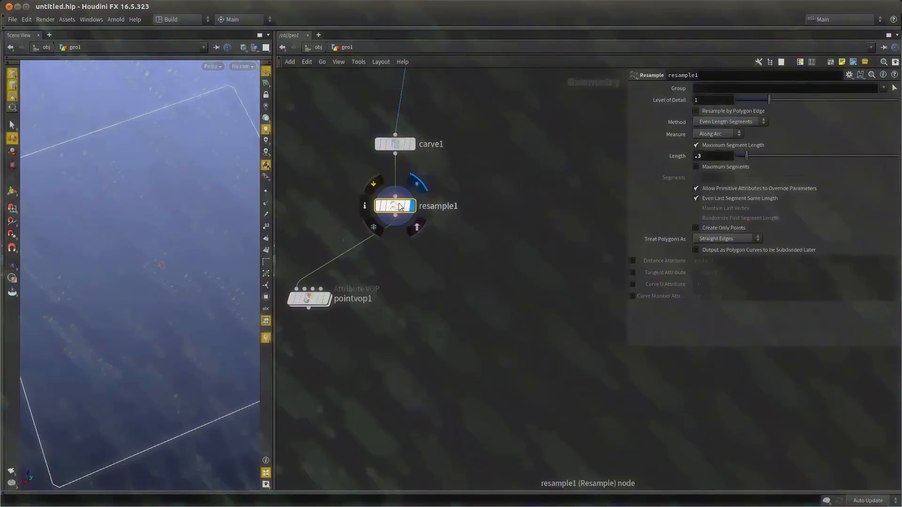
# Make the Point VOP the displayed node again and adjust its place diagonally below the Resample node.
pyautogui.scroll(-2, 411, 301)
pyautogui.moveTo(411, 301); pyautogui.dragTo(429, 265, button='middle')
pyautogui.press('r')
pyautogui.moveTo(416, 288); pyautogui.dragTo(292, 249)
pyautogui.click(359, 264)
pyautogui.moveTo(360, 264); pyautogui.dragTo(341, 262)
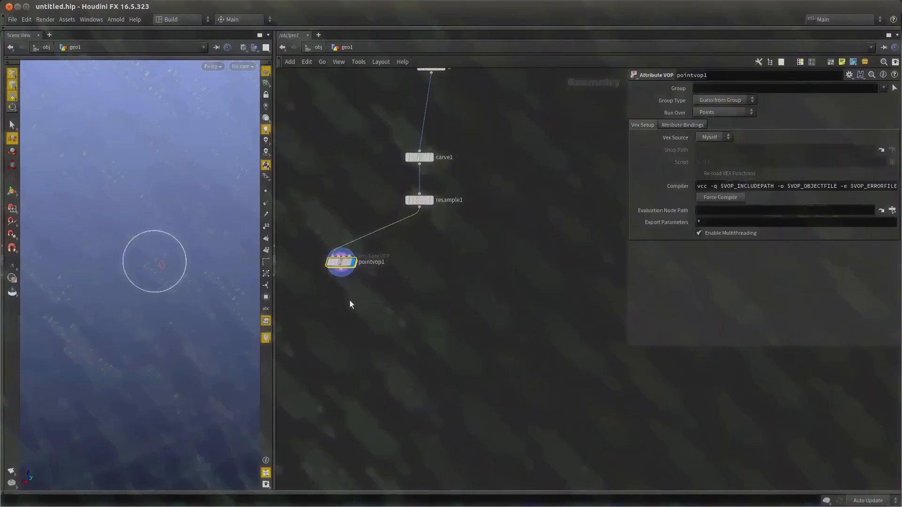
# Add a Transform node below the Point VOP, connect the Point VOP's output to it, and display it.
pyautogui.press('Tab')
pyautogui.write('tra')
pyautogui.click(435, 162)
pyautogui.click(308, 330)
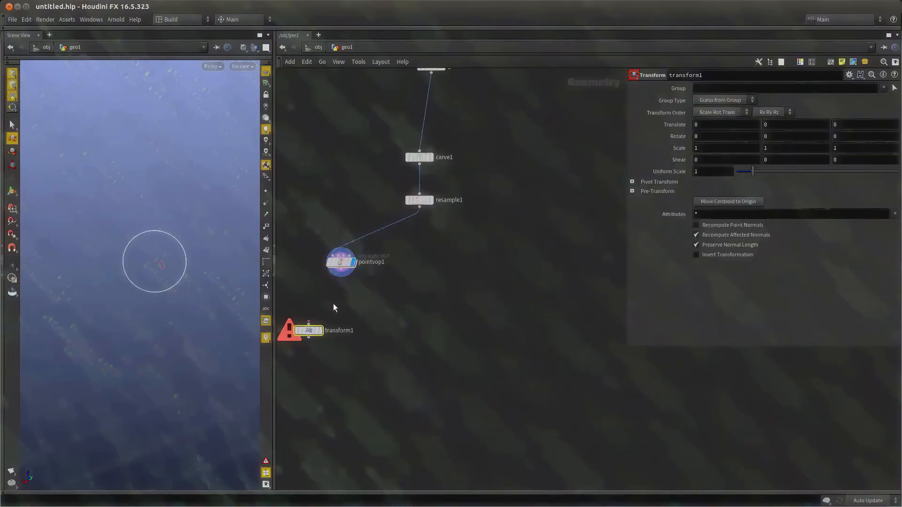
pyautogui.click(340, 270)
pyautogui.click(308, 324)
pyautogui.moveTo(309, 331); pyautogui.dragTo(337, 326)
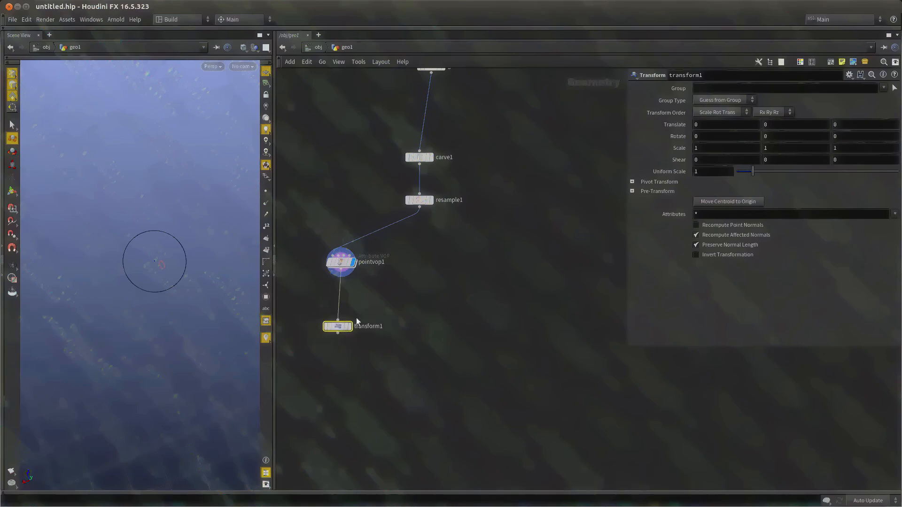
pyautogui.click(350, 325)
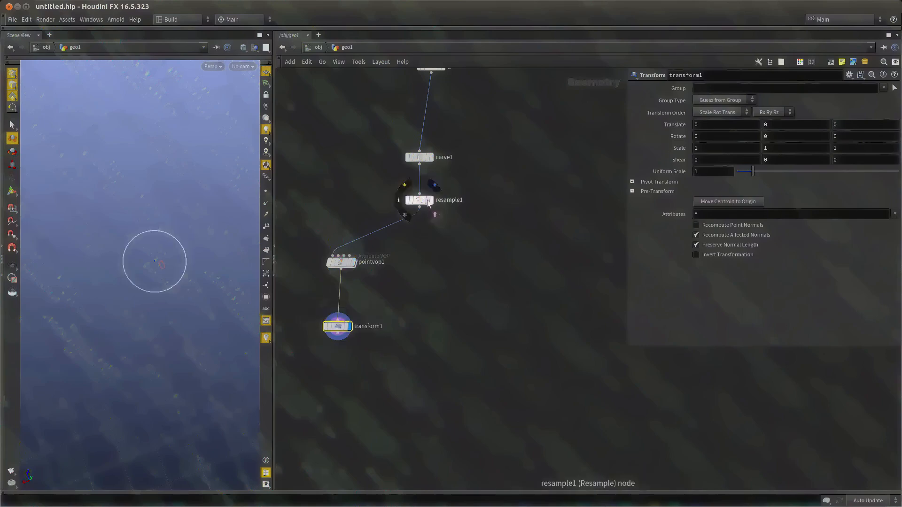
# Set the Transform's uniform scale to 4.94 to match the circle to the square, with the Resample outline shown as a template.
pyautogui.moveTo(742, 172); pyautogui.dragTo(817, 170)
pyautogui.keyDown('alt'); pyautogui.moveTo(190, 302); pyautogui.dragTo(161, 288, button='right'); pyautogui.keyUp('alt')
pyautogui.keyDown('alt'); pyautogui.moveTo(197, 288); pyautogui.dragTo(180, 272, button='middle'); pyautogui.keyUp('alt')
pyautogui.keyDown('alt'); pyautogui.moveTo(187, 266); pyautogui.dragTo(209, 263, button='right'); pyautogui.keyUp('alt')
# Add a Blend Shapes node below the Transform node.
pyautogui.moveTo(457, 310); pyautogui.dragTo(472, 280, button='middle')
pyautogui.scroll(3, 386, 328)
pyautogui.press('Tab')
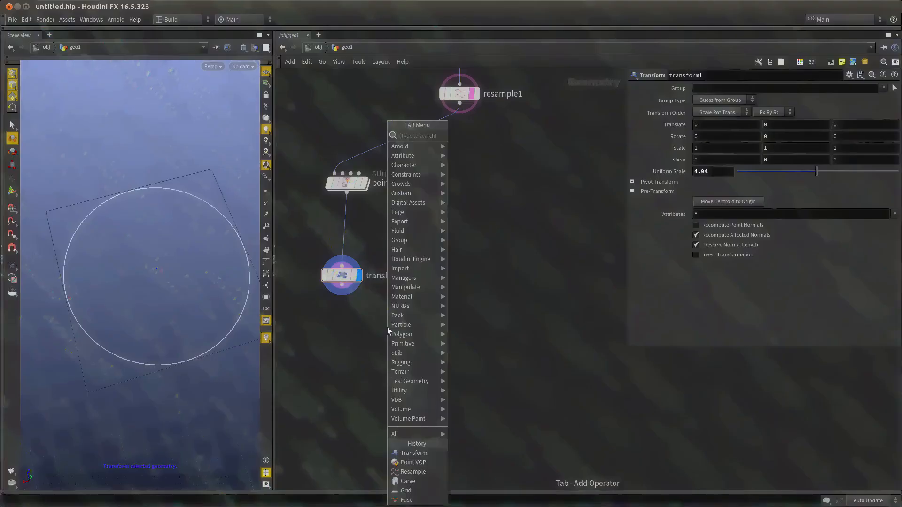
pyautogui.write('blend')
pyautogui.press('Return')
pyautogui.click(387, 327)
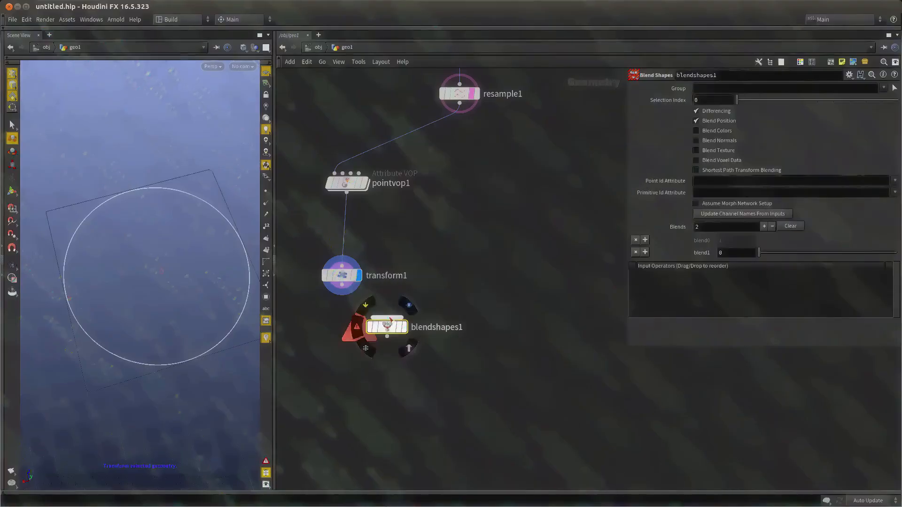
# Connect the Resample and Transform outputs to the Blend Shapes node, display it, and move it further below them.
pyautogui.click(387, 317)
pyautogui.click(460, 103)
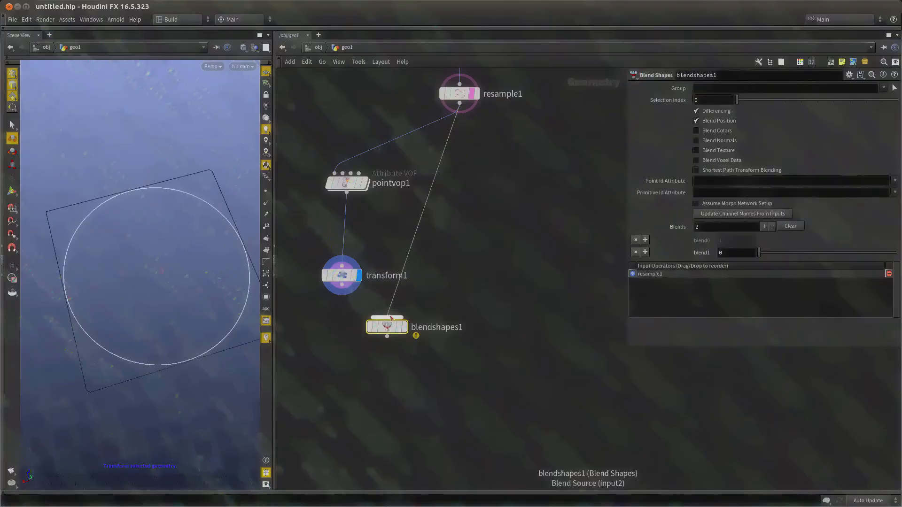
pyautogui.moveTo(396, 316); pyautogui.dragTo(339, 284)
pyautogui.press('r')
pyautogui.moveTo(375, 344); pyautogui.dragTo(386, 357, button='middle')
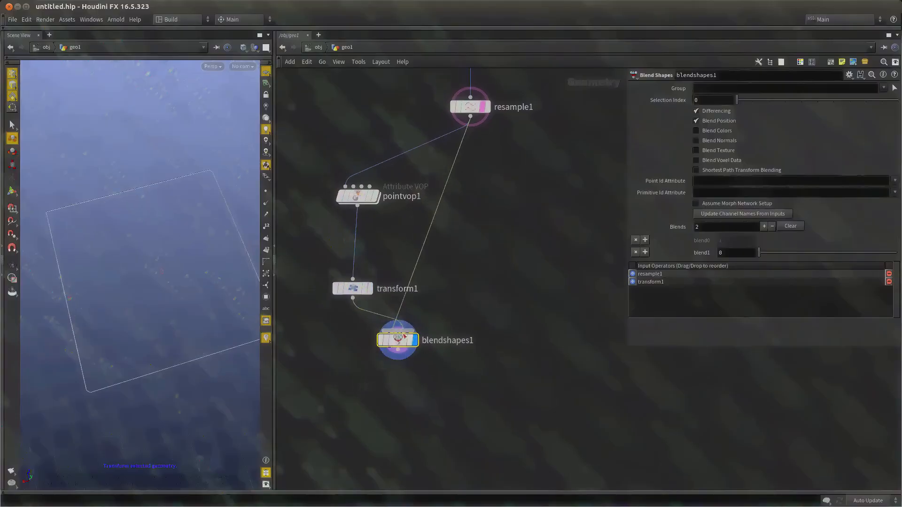
pyautogui.moveTo(403, 336); pyautogui.dragTo(440, 389)
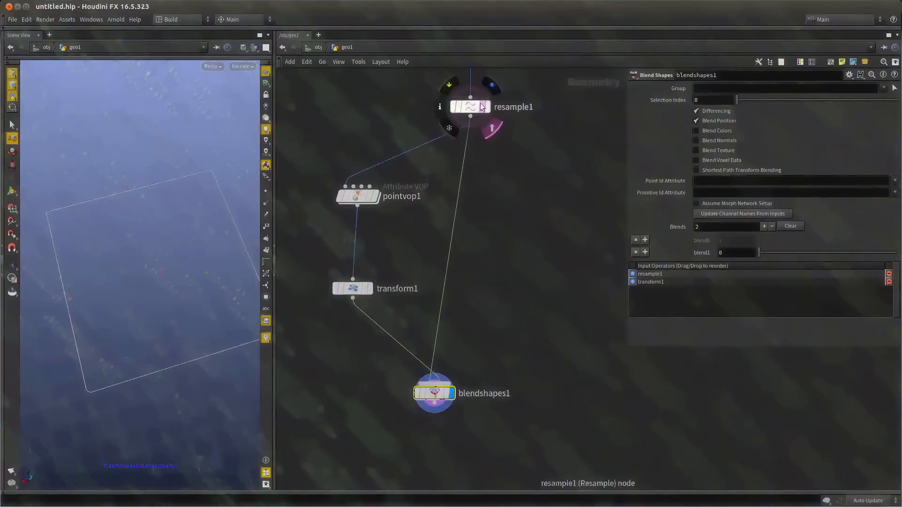
# Blend the square partway toward the circle, and try rotating the Transform about Y by 324.7 before resetting its rotation.
pyautogui.moveTo(510, 288); pyautogui.dragTo(514, 215, button='middle')
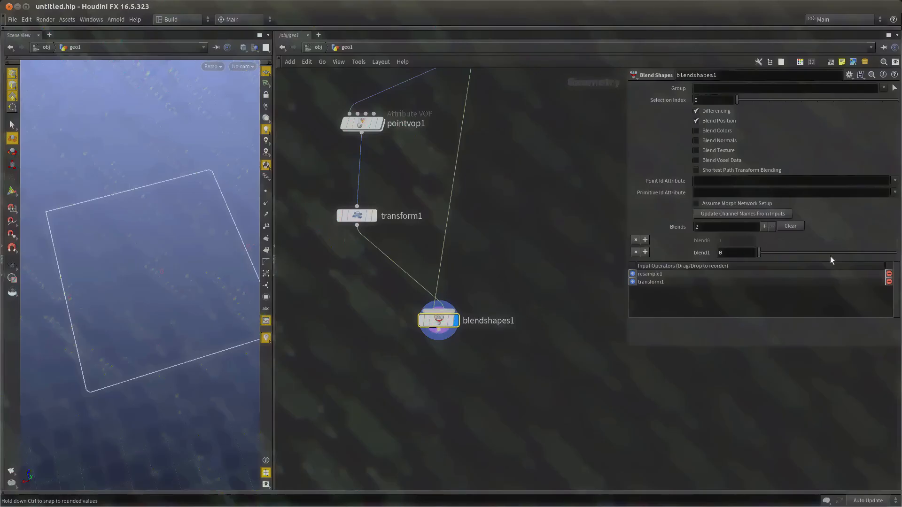
pyautogui.moveTo(764, 255); pyautogui.dragTo(817, 242)
pyautogui.click(357, 215)
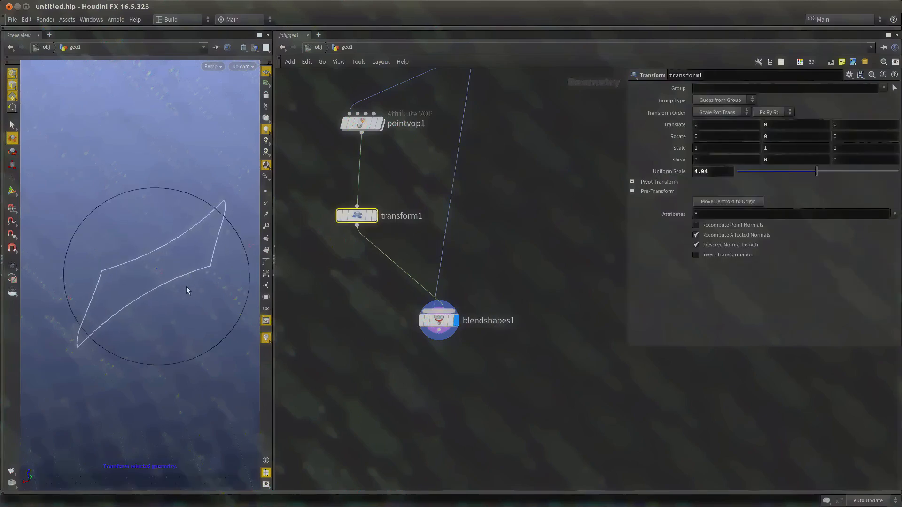
pyautogui.moveTo(765, 136); pyautogui.dragTo(788, 138, button='middle')
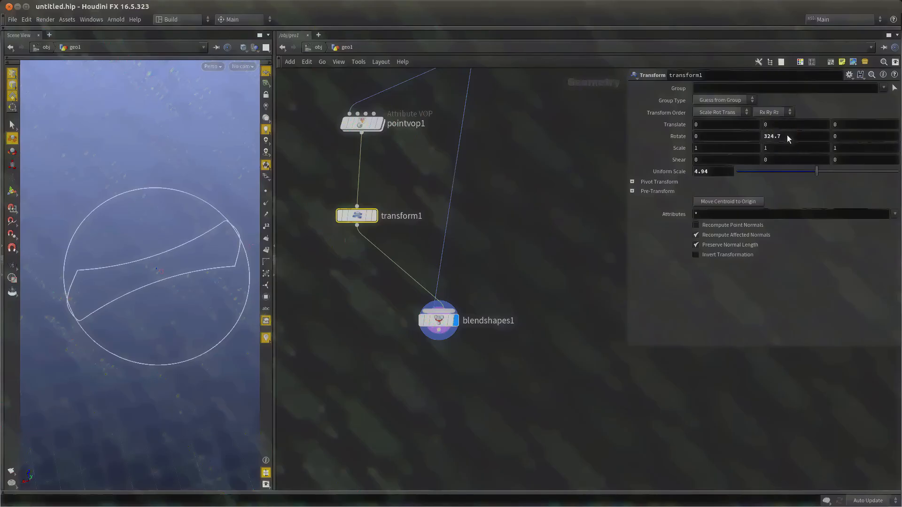
pyautogui.keyDown('ctrl'); pyautogui.middleClick(656, 139); pyautogui.keyUp('ctrl')
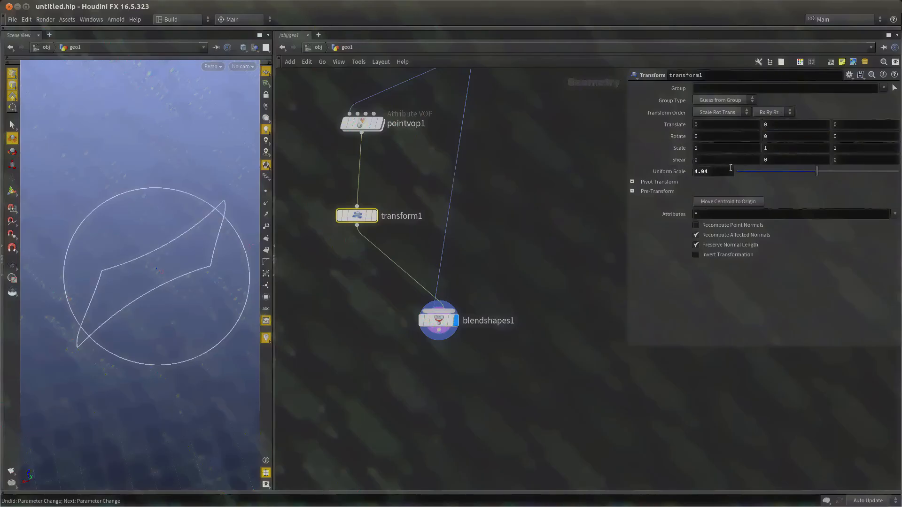
# Mirror the circle with an X scale of -1 in the Transform node, and set its uniform scale to 5.52.
pyautogui.write('-1')
pyautogui.press('Return')
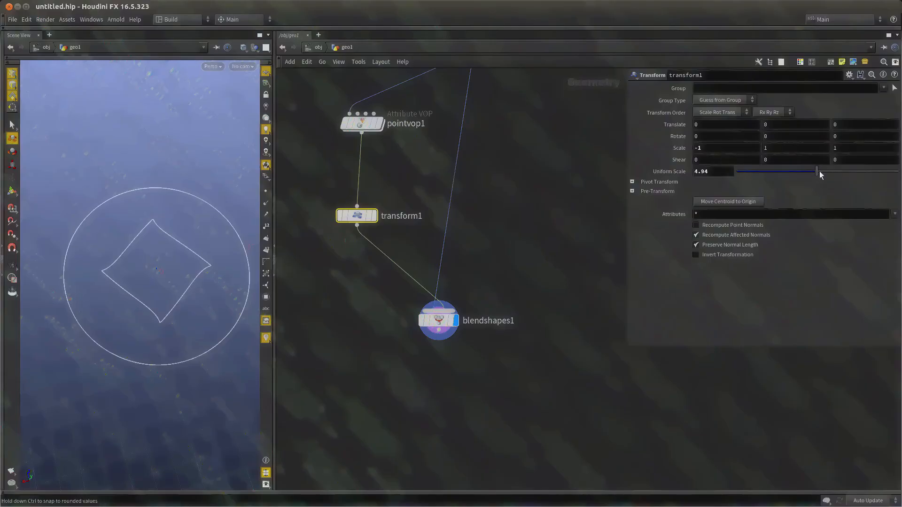
pyautogui.moveTo(819, 172)
pyautogui.mouseDown()
pyautogui.moveTo(735, 166)
pyautogui.moveTo(828, 165)
pyautogui.mouseUp()
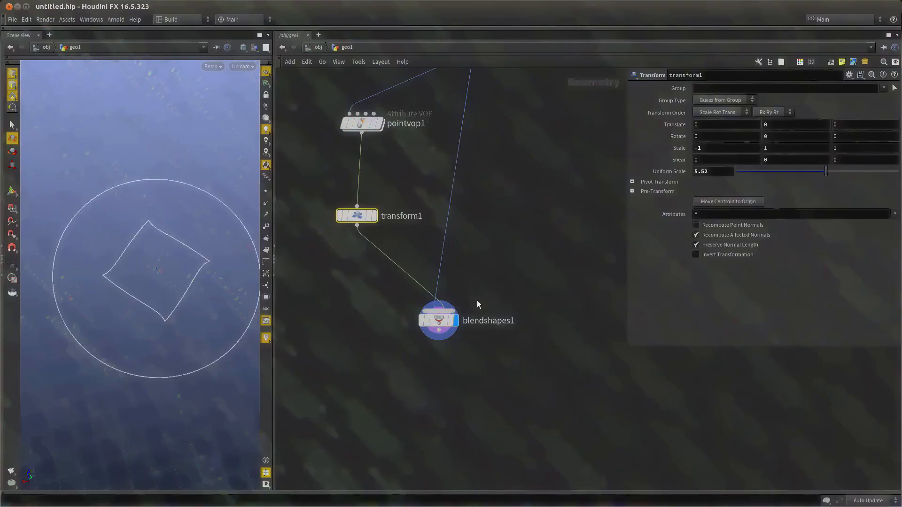
# Set the Blend Shapes blend1 weight to 1 to show the full circle.
pyautogui.click(438, 321)
pyautogui.moveTo(814, 250); pyautogui.dragTo(898, 270)
pyautogui.moveTo(453, 218); pyautogui.dragTo(455, 234, button='middle')
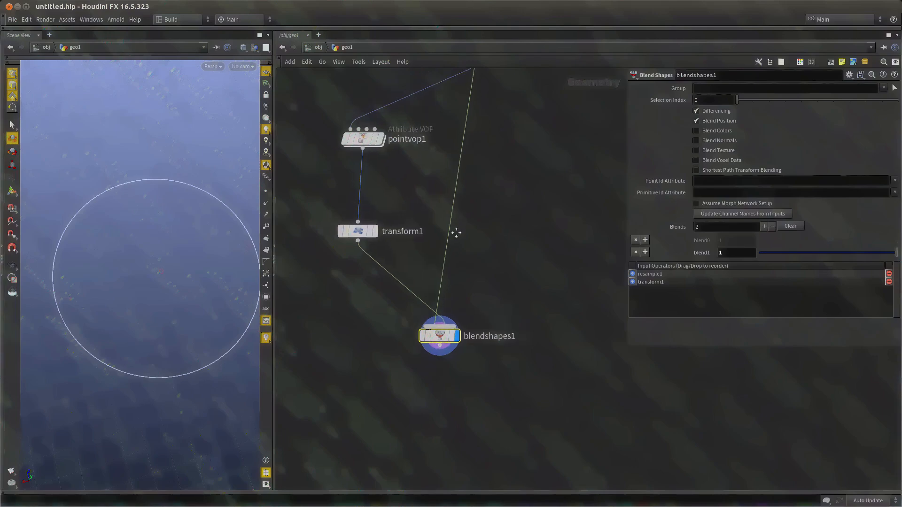
# Shrink the circle with a Transform uniform scale of 2.59, and return the Blend Shapes blend1 weight to 0.
pyautogui.click(359, 231)
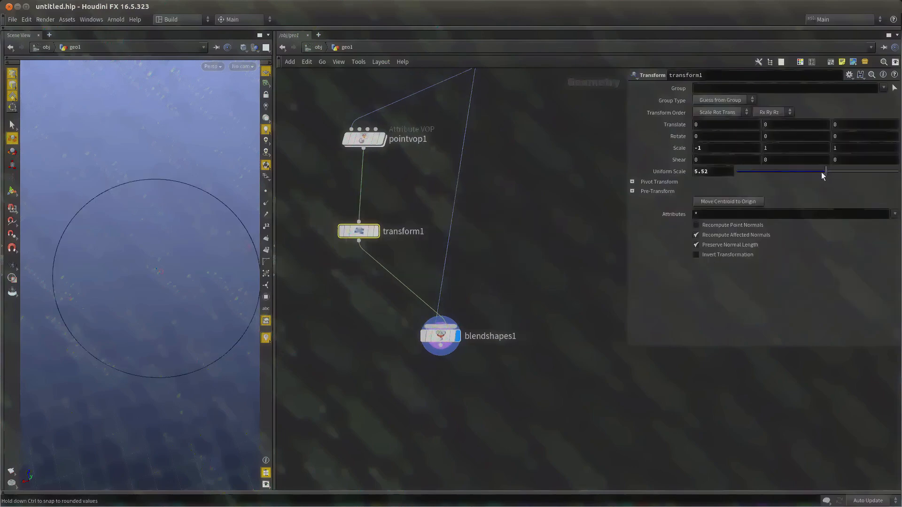
pyautogui.moveTo(821, 173); pyautogui.dragTo(778, 172)
pyautogui.moveTo(495, 278); pyautogui.dragTo(434, 350)
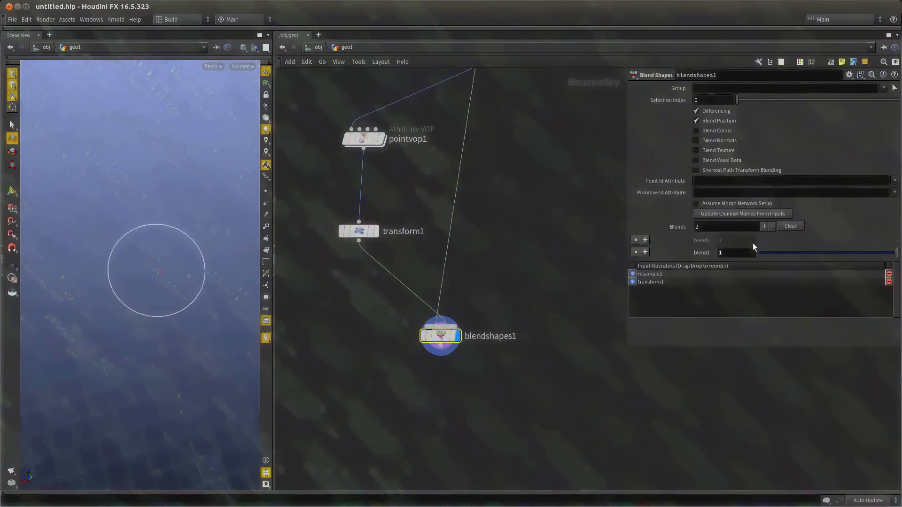
pyautogui.moveTo(820, 252); pyautogui.dragTo(528, 275)
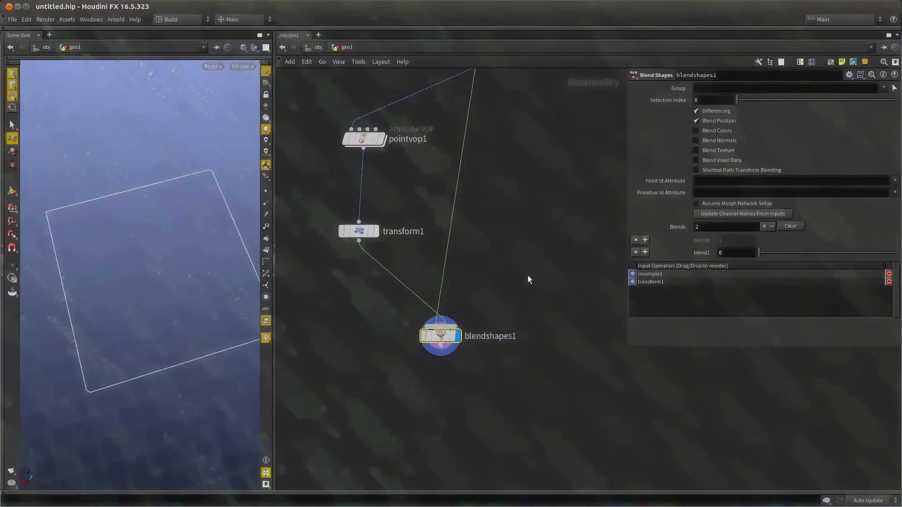
pyautogui.moveTo(757, 250); pyautogui.dragTo(361, 266)
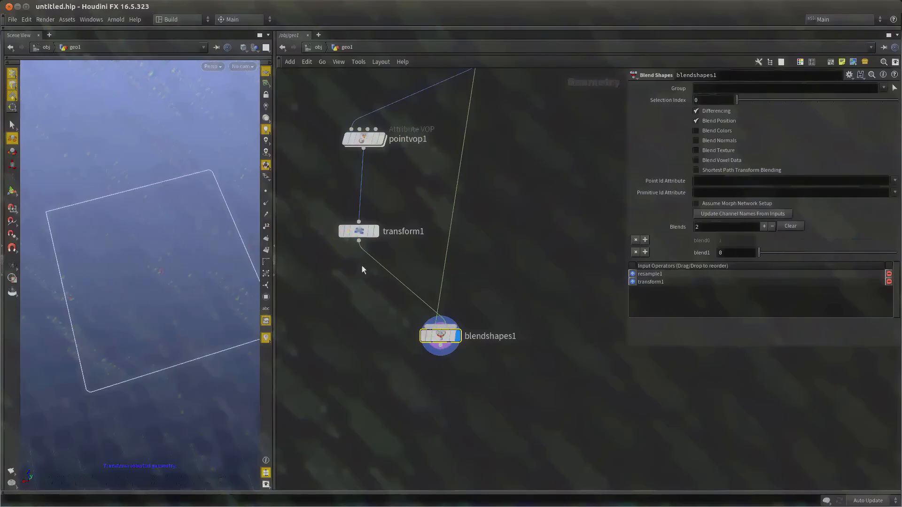
# Move the Point VOP and Transform nodes together further away from the wire between Resample and Blend Shapes.
pyautogui.moveTo(541, 319); pyautogui.dragTo(547, 347, button='middle')
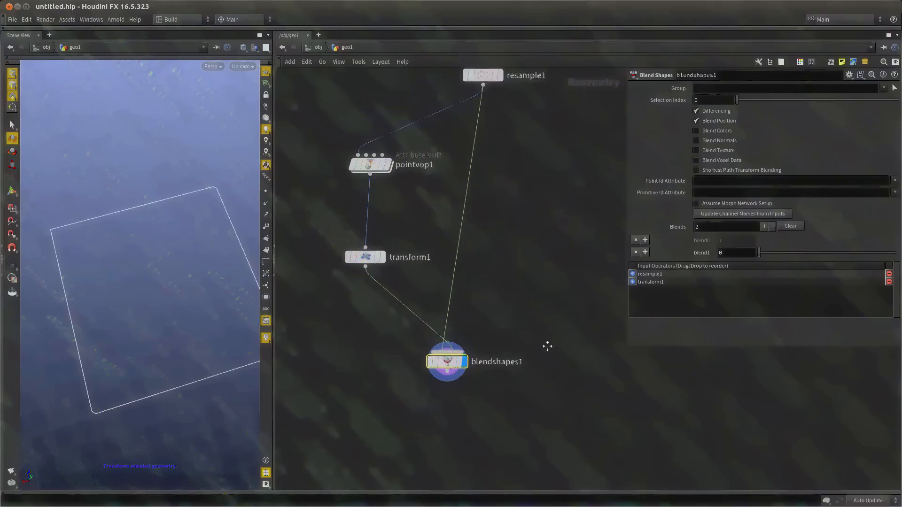
pyautogui.scroll(-2, 376, 334)
pyautogui.scroll(2, 374, 320)
pyautogui.scroll(-1, 430, 229)
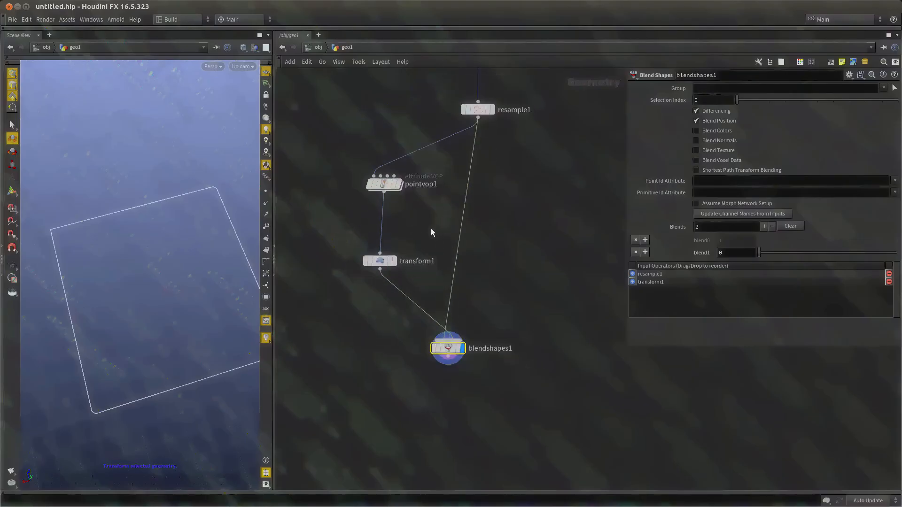
pyautogui.moveTo(431, 229); pyautogui.dragTo(470, 312, button='middle')
pyautogui.moveTo(394, 213); pyautogui.dragTo(452, 426)
pyautogui.moveTo(417, 268); pyautogui.dragTo(359, 258)
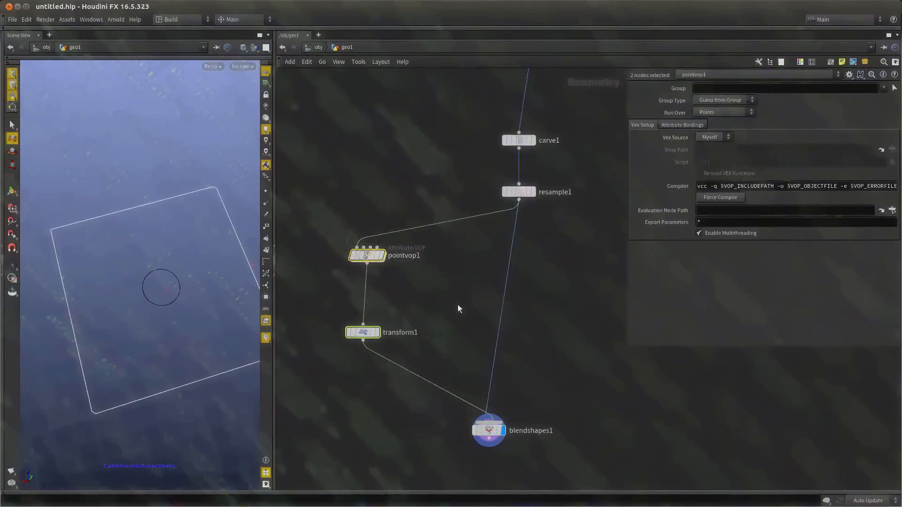
# Turn the scene to an angled view and insert an Edit node between the Point VOP and the Transform.
pyautogui.moveTo(458, 305); pyautogui.dragTo(443, 254, button='middle')
pyautogui.keyDown('alt'); pyautogui.moveTo(201, 314); pyautogui.dragTo(163, 290); pyautogui.keyUp('alt')
pyautogui.moveTo(178, 295); pyautogui.dragTo(159, 316)
# Cut the Blend Shapes node out of the network.
pyautogui.moveTo(569, 314); pyautogui.dragTo(380, 441)
pyautogui.moveTo(429, 434); pyautogui.dragTo(433, 350, button='middle')
pyautogui.moveTo(509, 345); pyautogui.dragTo(502, 368, button='middle')
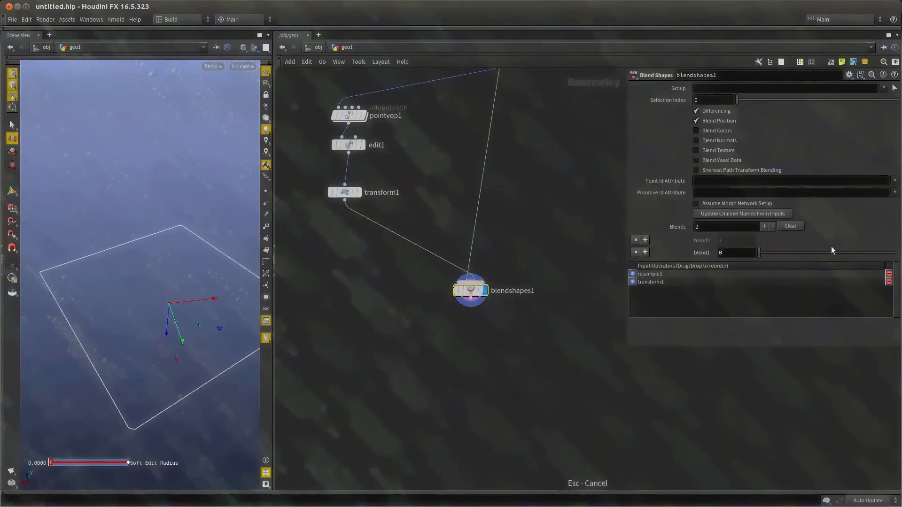
pyautogui.moveTo(506, 247); pyautogui.dragTo(490, 297, button='middle')
pyautogui.moveTo(507, 282); pyautogui.dragTo(454, 366)
pyautogui.hotkey('ctrl', 'x')
pyautogui.moveTo(451, 370); pyautogui.dragTo(456, 382, button='middle')
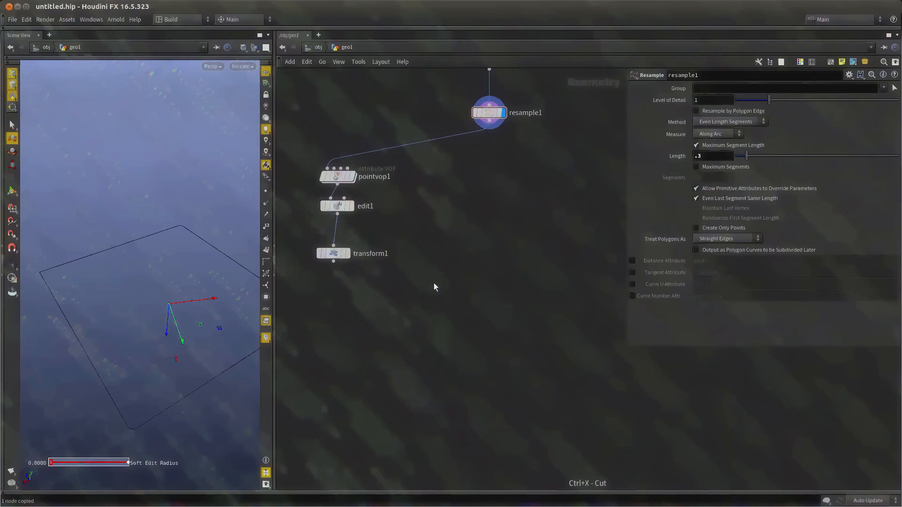
# Display the Transform node and add a Copy and Transform node in the free space below the Resample node.
pyautogui.moveTo(395, 281); pyautogui.dragTo(298, 239)
pyautogui.click(348, 253)
pyautogui.moveTo(384, 315); pyautogui.dragTo(385, 296, button='middle')
pyautogui.press('Tab')
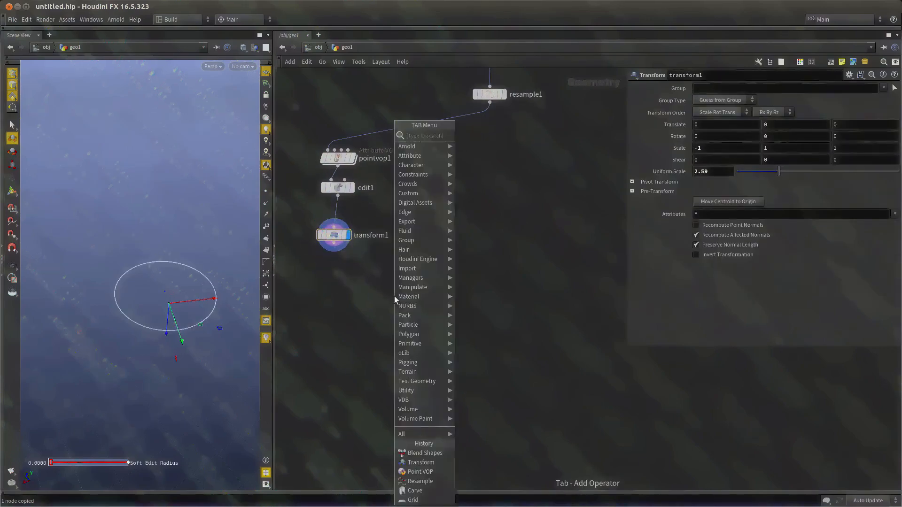
pyautogui.write('copy')
pyautogui.press('Down')
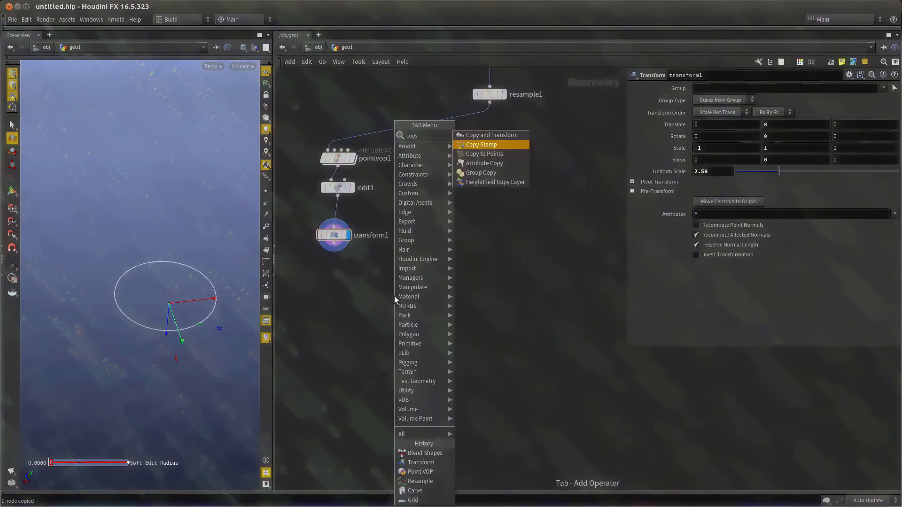
pyautogui.press('Up')
pyautogui.press('Return')
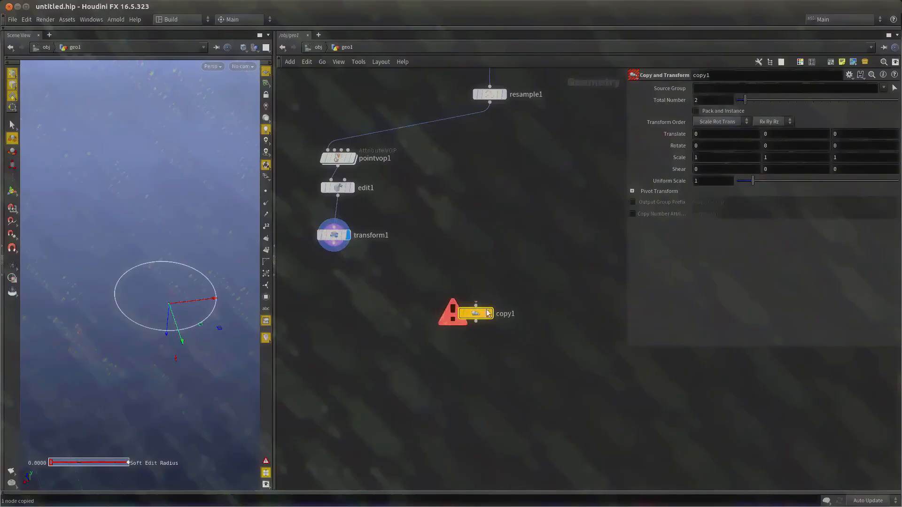
pyautogui.click(474, 314)
# Connect the Resample output to the Copy and Transform node, display it, and align it vertically beneath Resample.
pyautogui.click(475, 305)
pyautogui.click(489, 102)
pyautogui.click(489, 313)
pyautogui.moveTo(452, 361); pyautogui.dragTo(454, 381, button='middle')
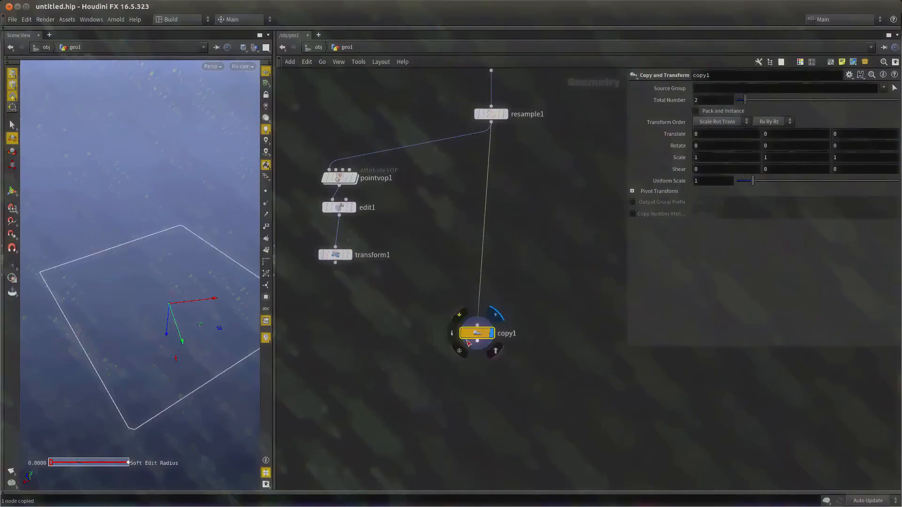
pyautogui.moveTo(477, 335); pyautogui.dragTo(491, 339)
# Stack 20 copies of the square, each translated 2 units along Y.
pyautogui.moveTo(746, 100); pyautogui.dragTo(756, 102)
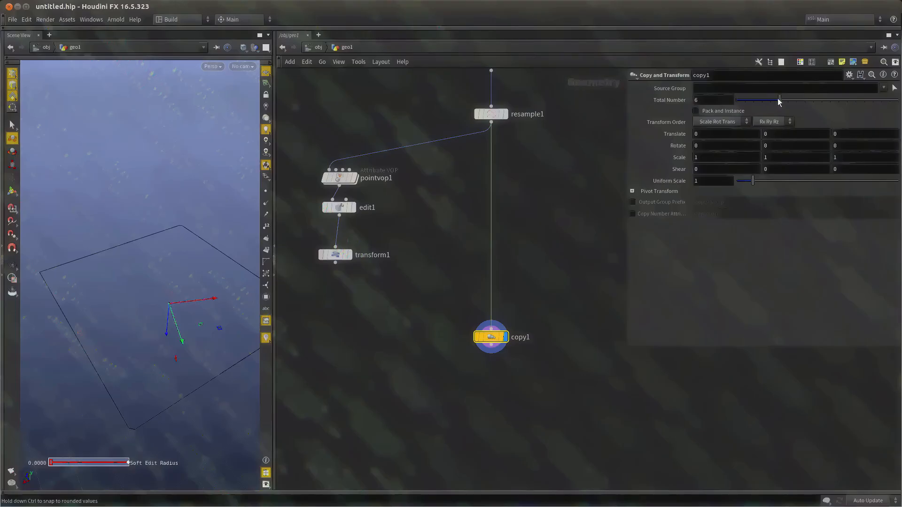
pyautogui.moveTo(773, 135); pyautogui.dragTo(797, 134, button='middle')
pyautogui.keyDown('alt'); pyautogui.moveTo(211, 205); pyautogui.dragTo(52, 240, button='right'); pyautogui.keyUp('alt')
pyautogui.keyDown('alt'); pyautogui.moveTo(52, 239); pyautogui.dragTo(160, 337); pyautogui.keyUp('alt')
pyautogui.moveTo(794, 135); pyautogui.dragTo(822, 134, button='middle')
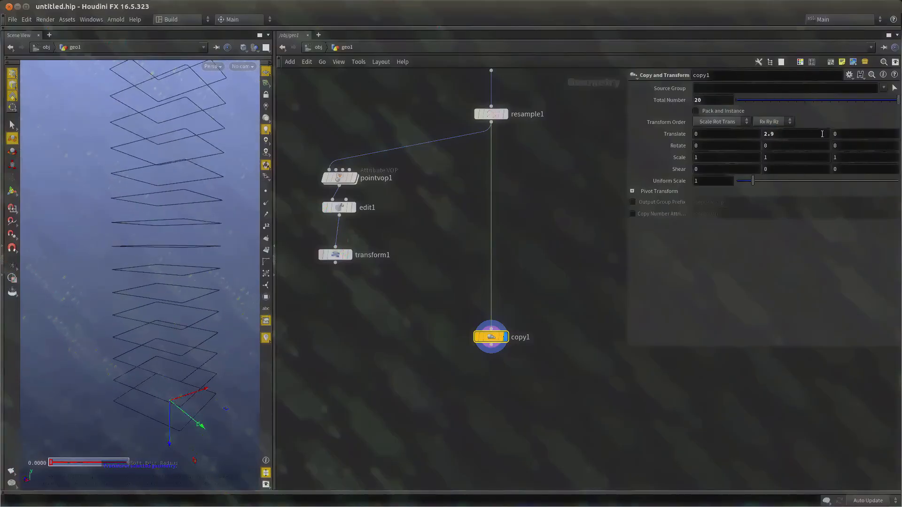
pyautogui.press('Return')
pyautogui.keyDown('alt'); pyautogui.moveTo(109, 259); pyautogui.dragTo(111, 259); pyautogui.keyUp('alt')
# Paste a duplicate of the Copy and Transform node below the Transform, connect it to the circle branch, and display it.
pyautogui.moveTo(400, 335); pyautogui.dragTo(390, 281, button='middle')
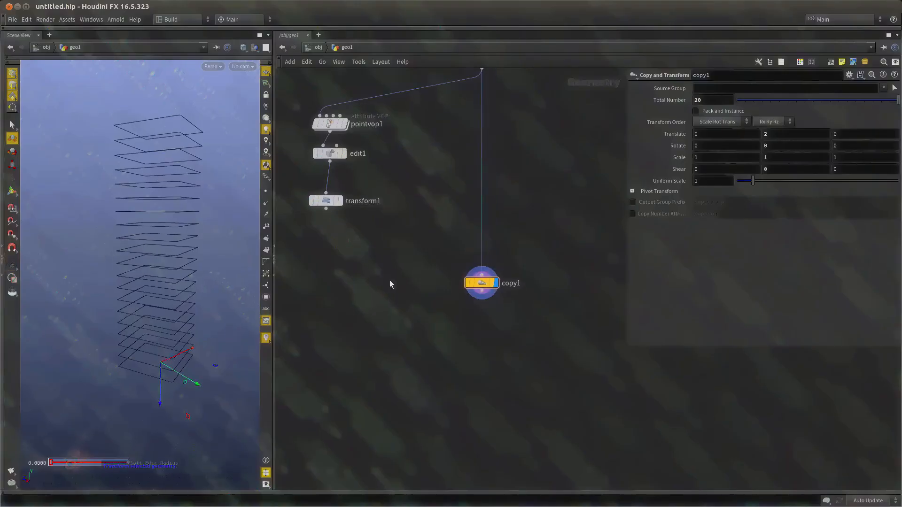
pyautogui.hotkey('ctrl', 'v')
pyautogui.moveTo(390, 288); pyautogui.dragTo(326, 208)
pyautogui.press('l')
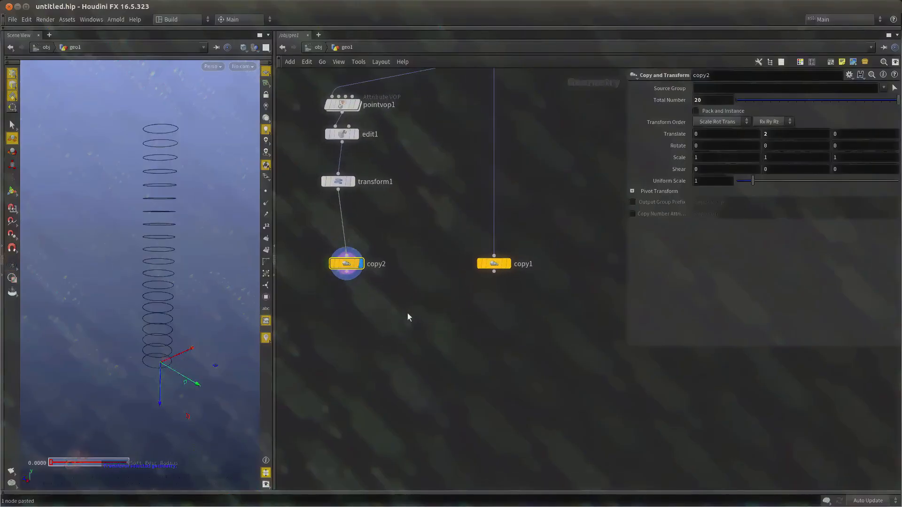
# Add a new Blend Shapes node between and below the two Copy and Transform nodes.
pyautogui.press('Tab')
pyautogui.write('blend')
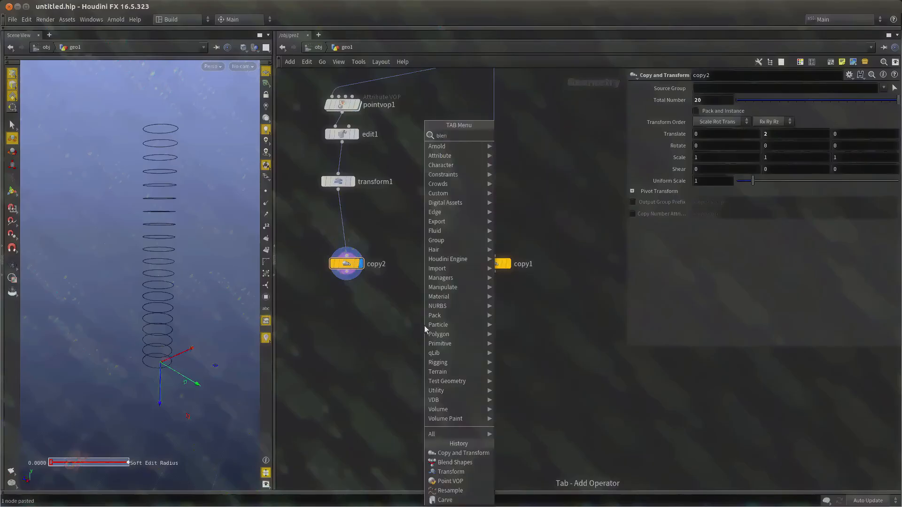
pyautogui.press('Down')
pyautogui.press('Down')
pyautogui.press('Down')
pyautogui.press('Up')
pyautogui.press('Up')
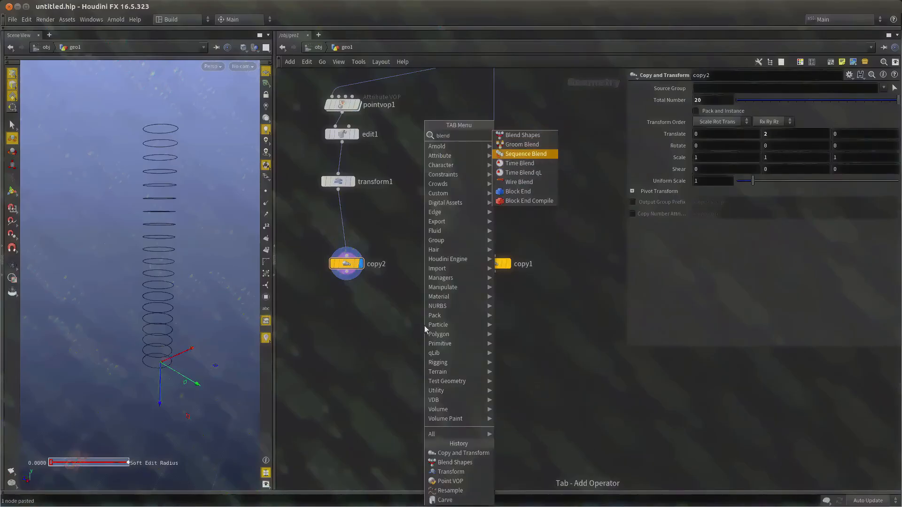
pyautogui.press('Return')
pyautogui.click(424, 325)
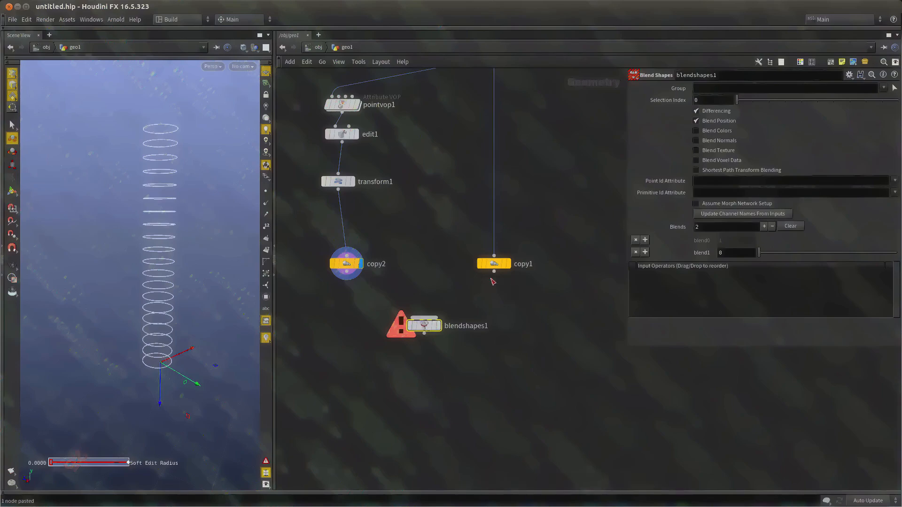
# Connect the square copies and the circle copies to Blend Shapes, display it, and set the blend1 weight to 1.
pyautogui.click(494, 272)
pyautogui.click(425, 317)
pyautogui.click(346, 272)
pyautogui.click(424, 317)
pyautogui.click(438, 325)
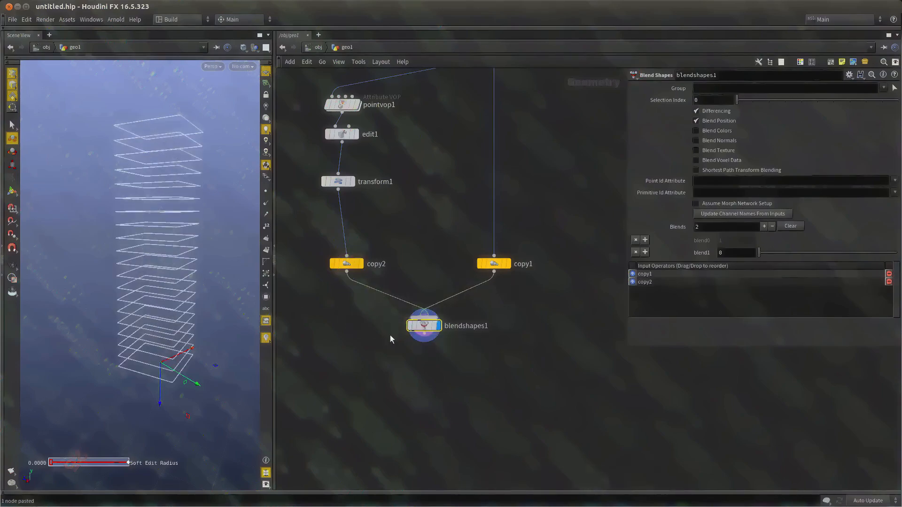
pyautogui.moveTo(392, 314); pyautogui.dragTo(392, 313)
pyautogui.moveTo(782, 253); pyautogui.dragTo(898, 254)
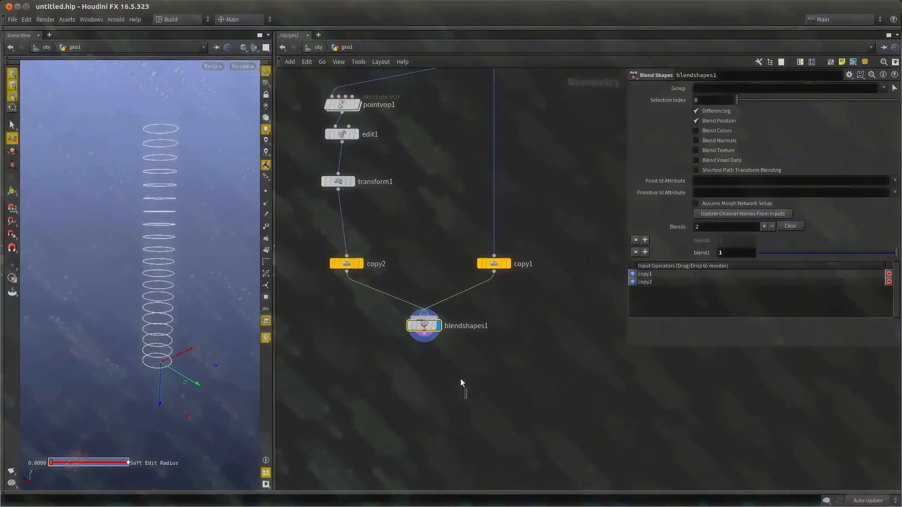
# Cut the new Blend Shapes node and display the circle branch's Copy and Transform node.
pyautogui.hotkey('ctrl', 'x')
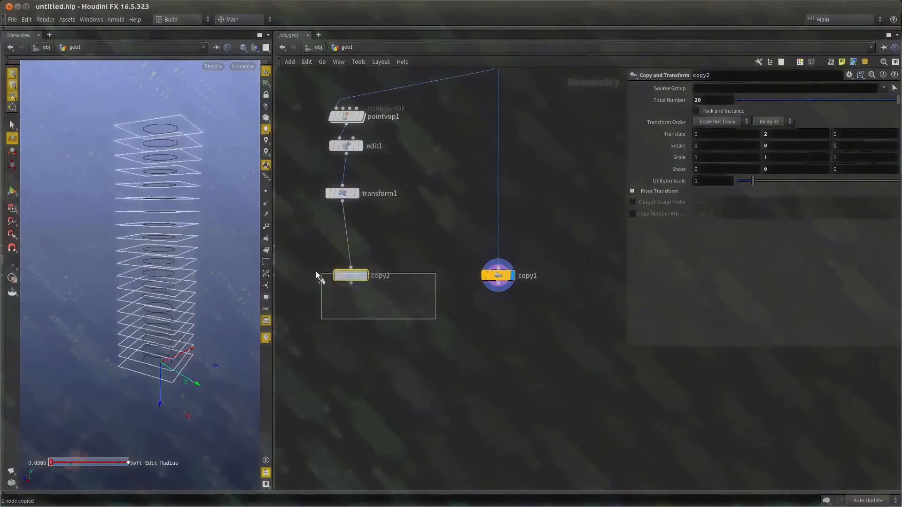
pyautogui.click(315, 271)
pyautogui.moveTo(461, 340); pyautogui.dragTo(460, 355, button='middle')
# Set the total number of copies in the circle branch's Copy and Transform node to 40.
pyautogui.click(496, 297)
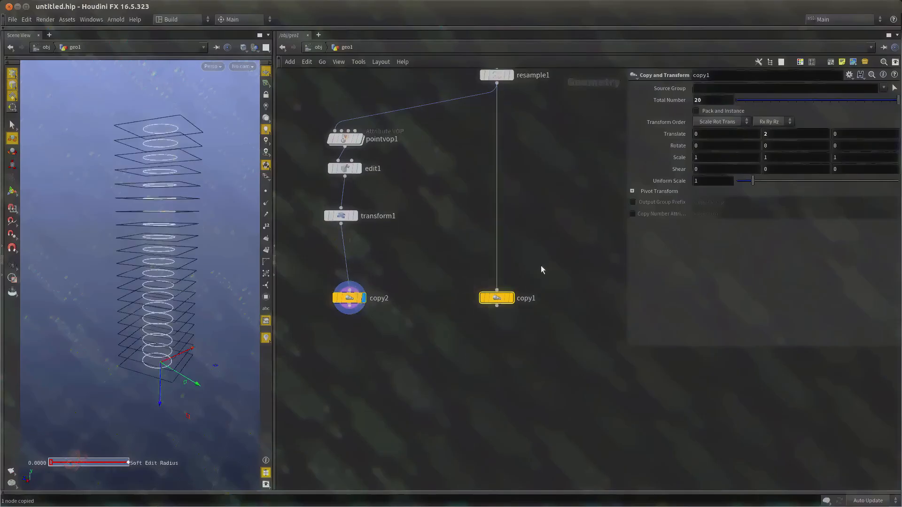
pyautogui.moveTo(366, 337); pyautogui.dragTo(305, 258)
pyautogui.write('4')
pyautogui.press('Return')
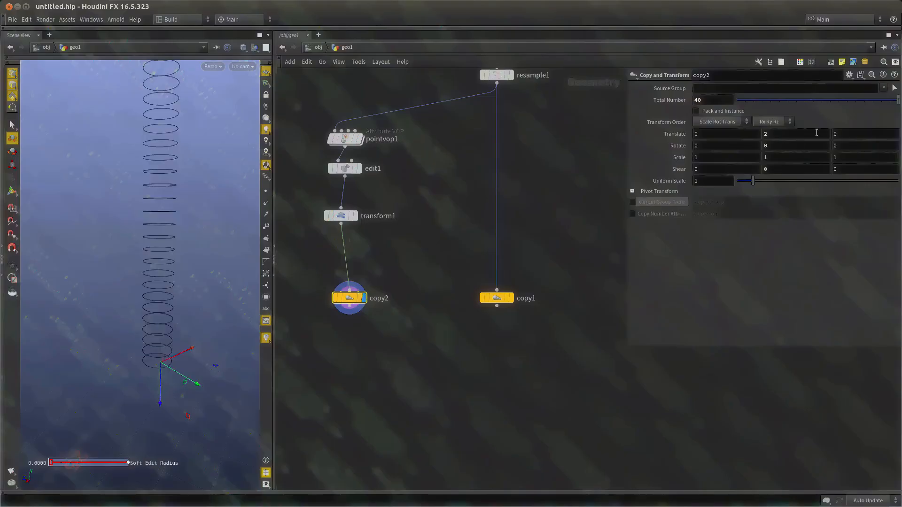
# Set the Y translation to 1 in both Copy and Transform nodes.
pyautogui.press('Return')
pyautogui.moveTo(497, 329); pyautogui.dragTo(497, 329)
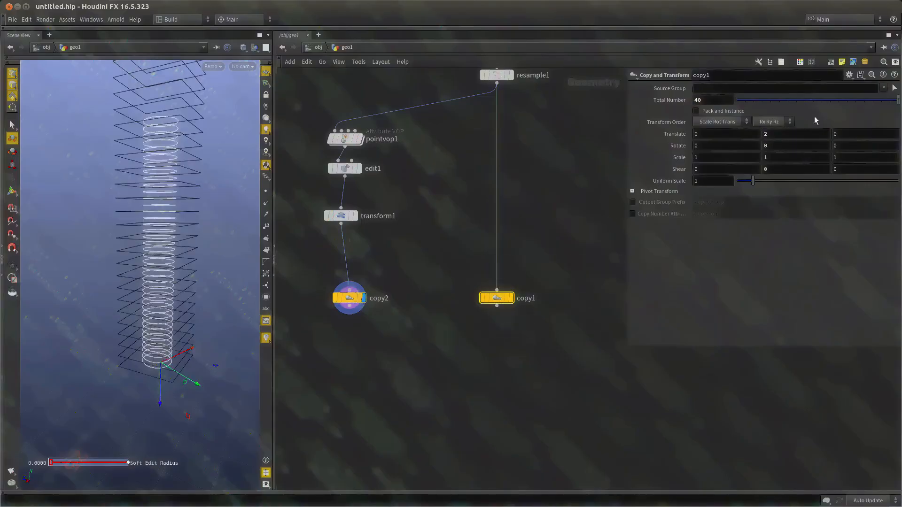
# Add a Point VOP node below the square branch's copies and connect copy1 to its first input.
pyautogui.moveTo(481, 372); pyautogui.dragTo(477, 349, button='middle')
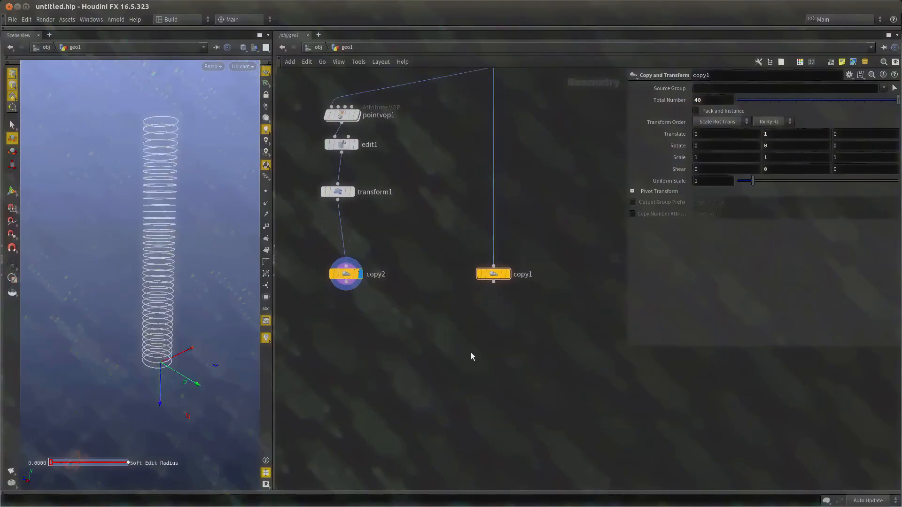
pyautogui.press('Tab')
pyautogui.write('pointvop')
pyautogui.press('Return')
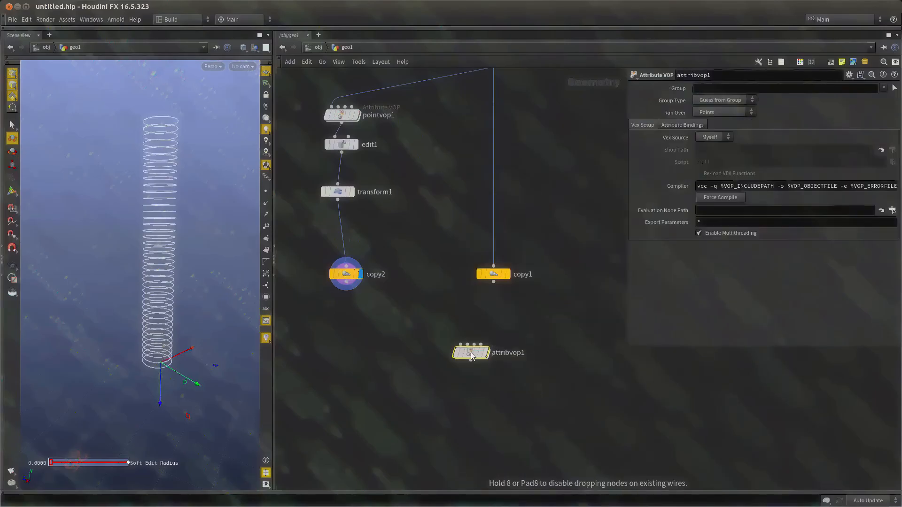
pyautogui.click(471, 352)
pyautogui.click(493, 282)
pyautogui.click(461, 344)
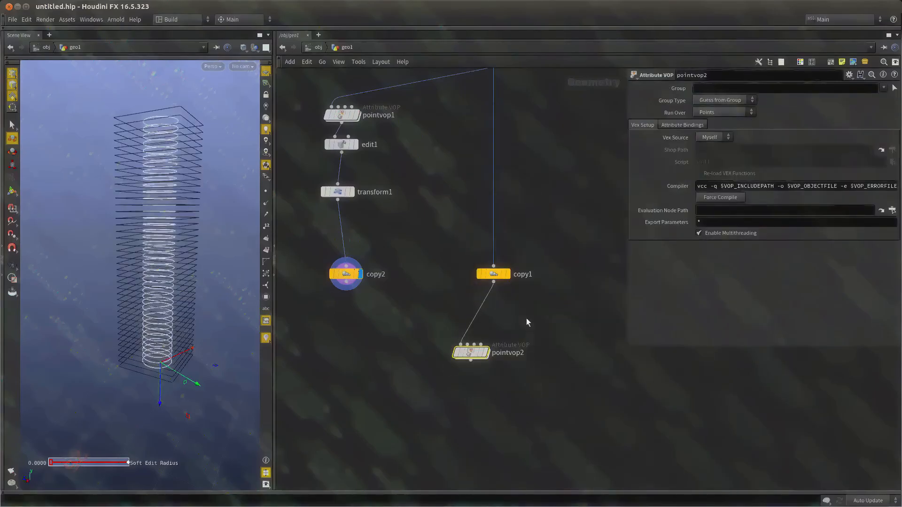
# Connect the circle copies from copy2 to the second input of the Point VOP.
pyautogui.scroll(3, 526, 308)
pyautogui.click(486, 259)
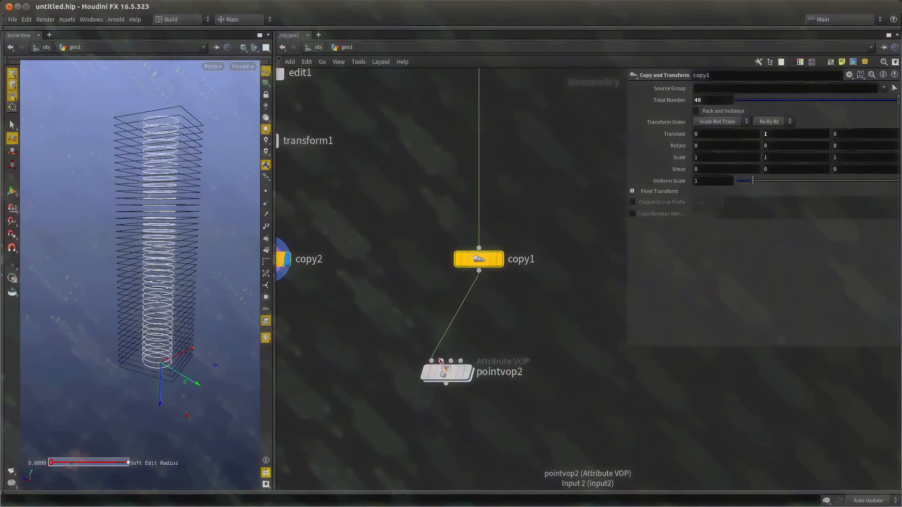
pyautogui.click(441, 360)
pyautogui.scroll(-1, 301, 280)
pyautogui.moveTo(294, 282); pyautogui.dragTo(358, 283, button='middle')
pyautogui.click(343, 299)
pyautogui.scroll(2, 359, 325)
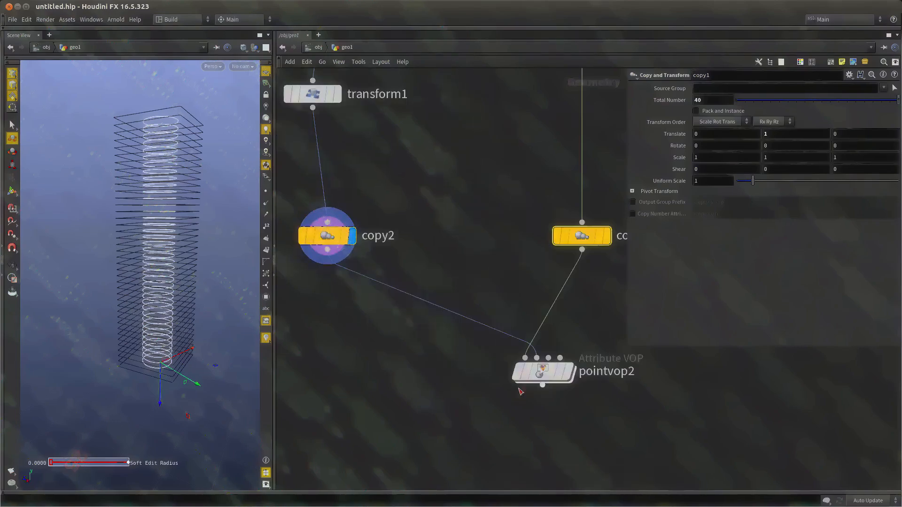
# Display the new Point VOP node and select it.
pyautogui.moveTo(707, 441); pyautogui.dragTo(620, 420, button='middle')
pyautogui.click(480, 351)
pyautogui.moveTo(538, 385); pyautogui.dragTo(538, 371, button='middle')
pyautogui.click(455, 336)
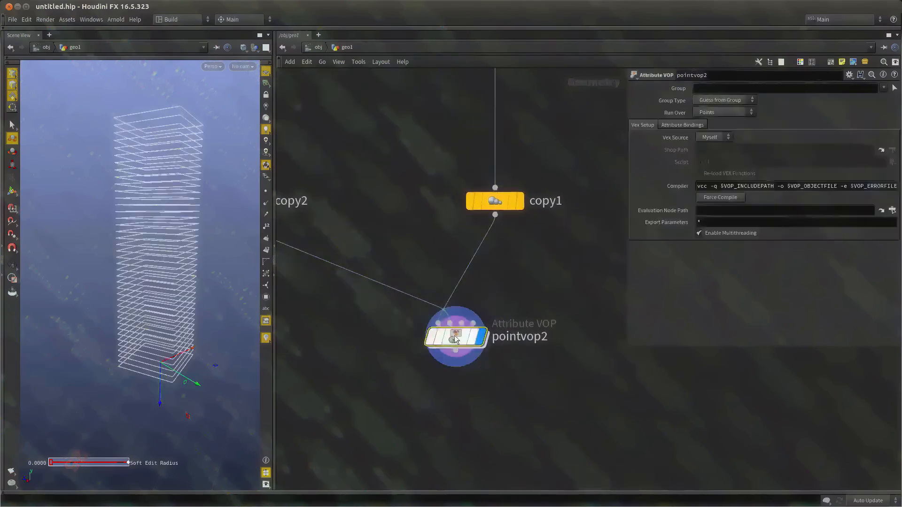
# Open the Point VOP's inner network and connect the global P to the output node's P.
pyautogui.doubleClick(454, 336)
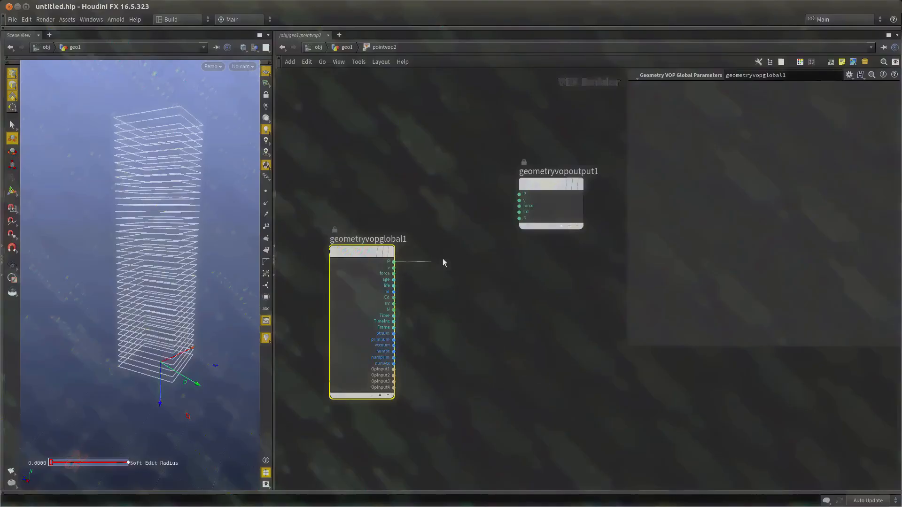
pyautogui.click(519, 194)
pyautogui.click(381, 261)
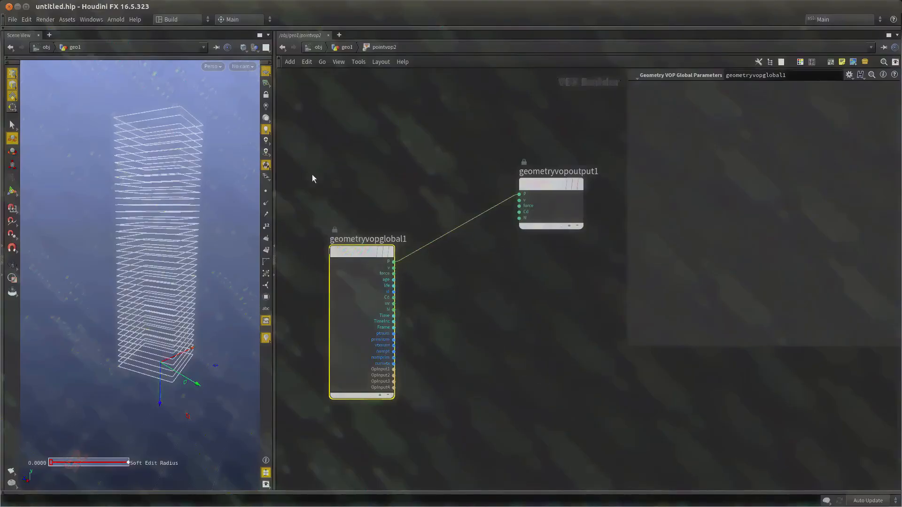
pyautogui.press('u')
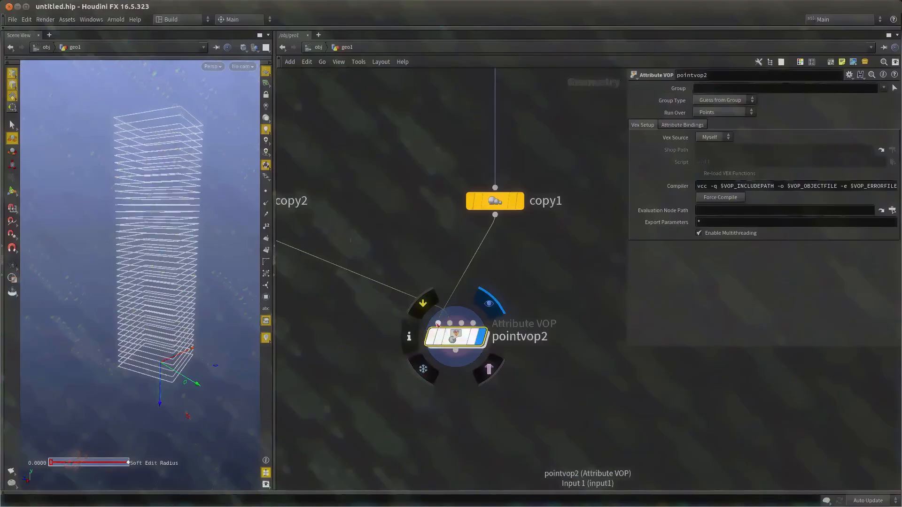
pyautogui.doubleClick(454, 337)
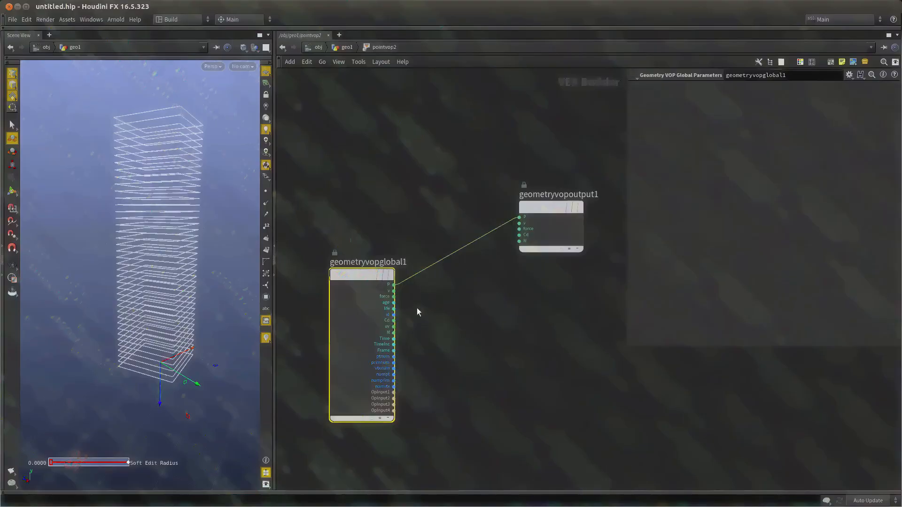
# Add an Import Point Attribute node beside the global parameters and connect OpInput2 to its file input.
pyautogui.scroll(4, 416, 309)
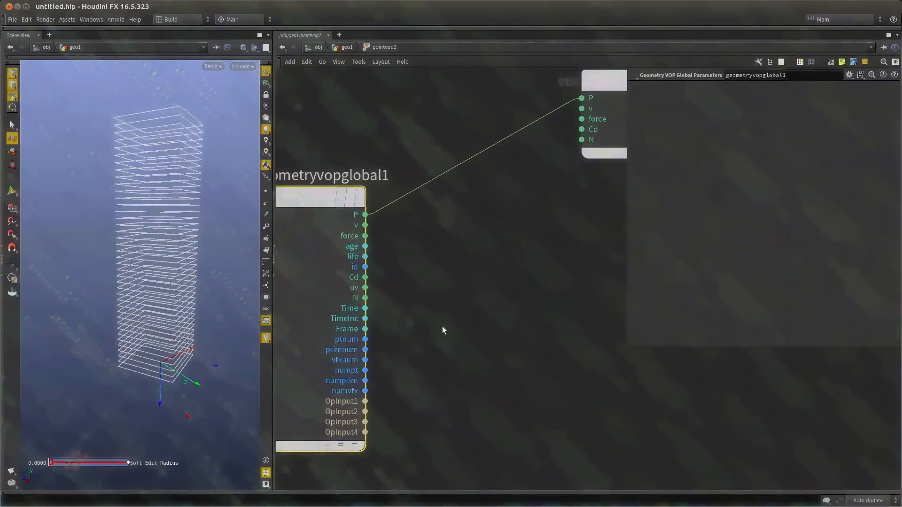
pyautogui.press('Tab')
pyautogui.write('impo')
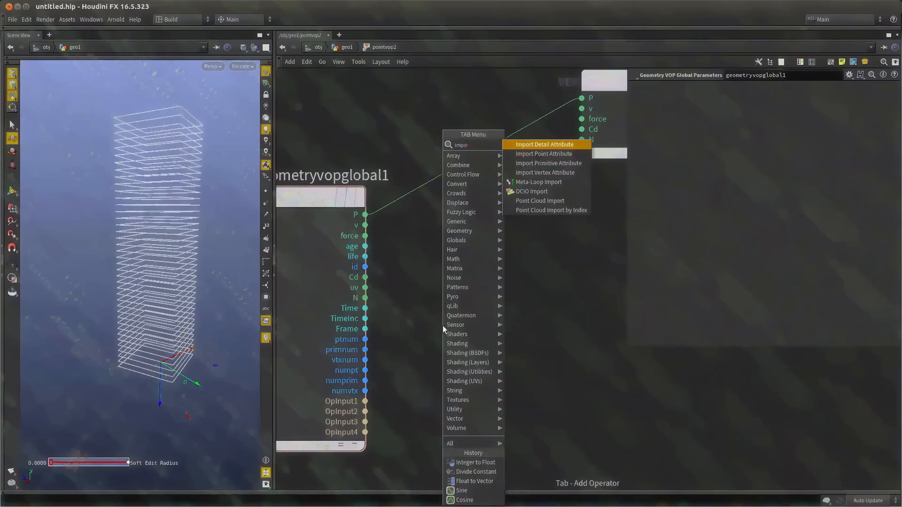
pyautogui.click(542, 153)
pyautogui.click(487, 347)
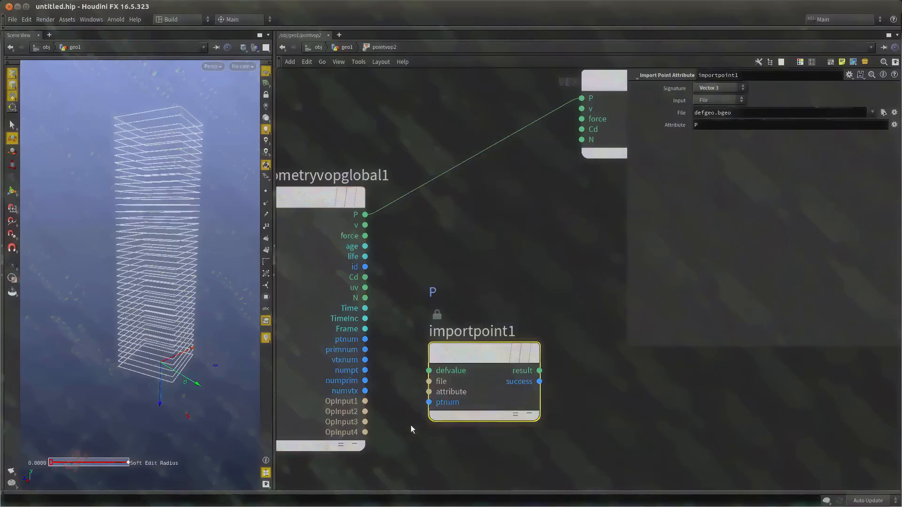
pyautogui.moveTo(410, 424); pyautogui.dragTo(420, 389, button='middle')
pyautogui.click(440, 347)
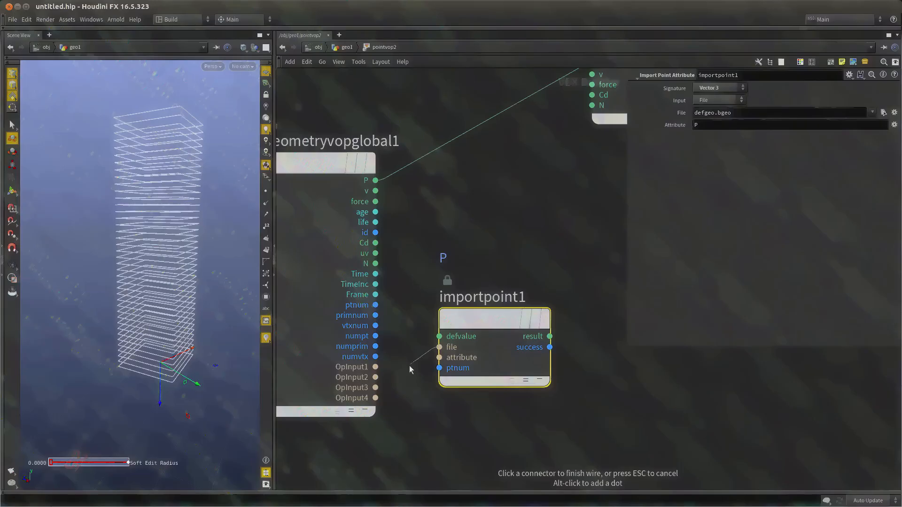
pyautogui.click(376, 378)
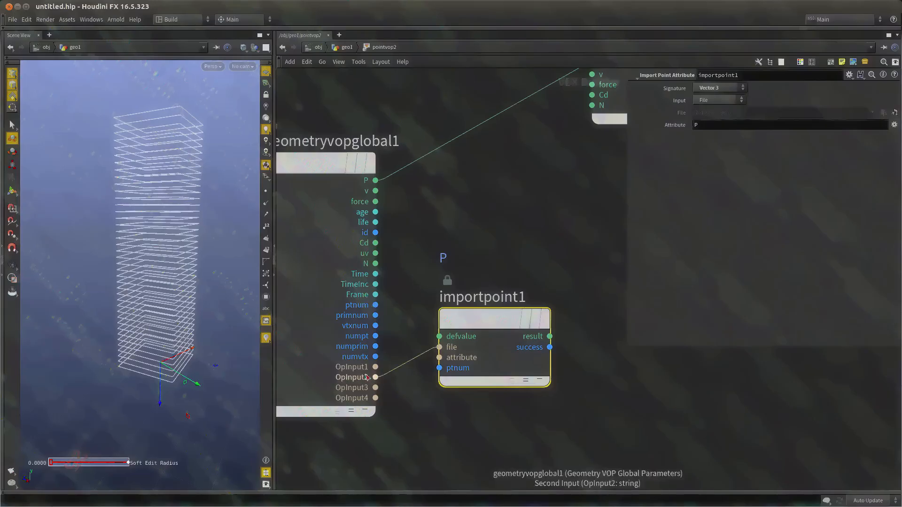
pyautogui.moveTo(423, 352)
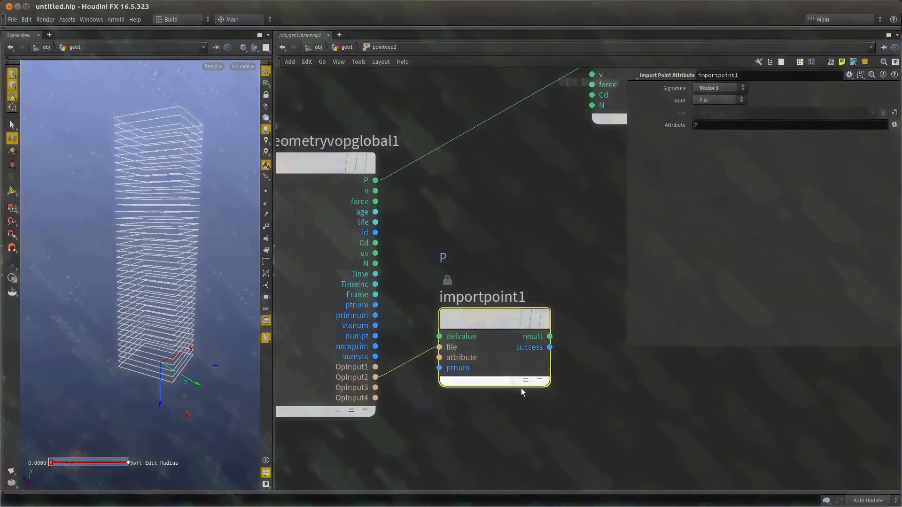
# Connect the imported point attribute's result to P on the geometry output node.
pyautogui.moveTo(532, 384); pyautogui.dragTo(394, 412, button='middle')
pyautogui.click(411, 365)
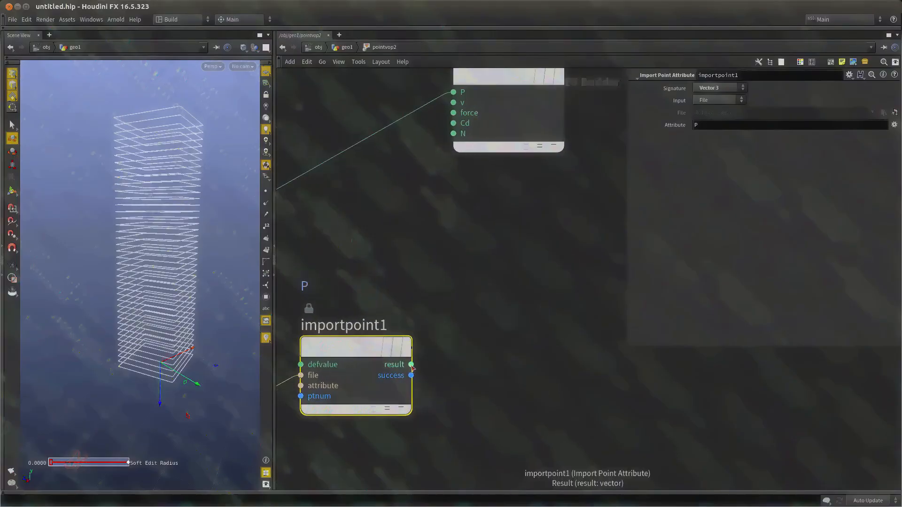
pyautogui.click(451, 93)
pyautogui.keyDown('alt'); pyautogui.moveTo(149, 211); pyautogui.dragTo(172, 190); pyautogui.keyUp('alt')
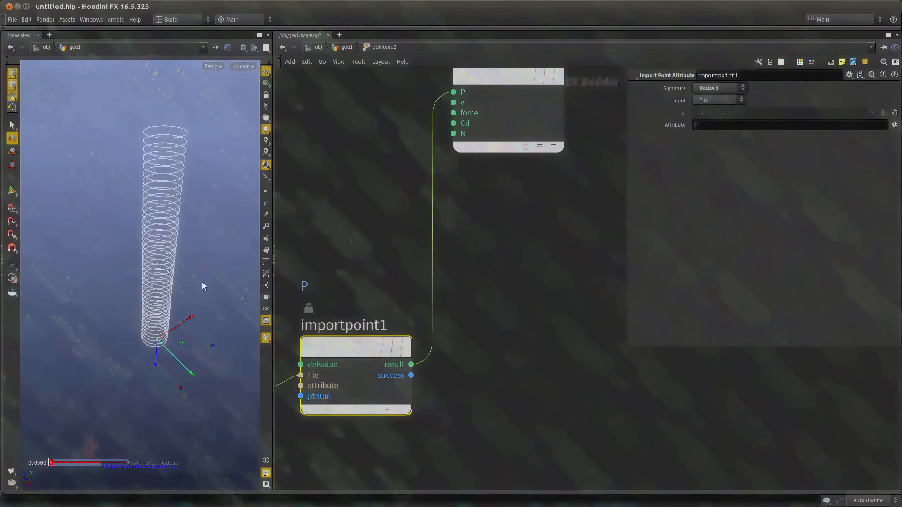
# Move the geometry output node aside and add a Mix node above the Import Point Attribute node.
pyautogui.scroll(-5, 425, 339)
pyautogui.moveTo(562, 222); pyautogui.dragTo(586, 286)
pyautogui.scroll(3, 531, 272)
pyautogui.press('Tab')
pyautogui.write('mix')
pyautogui.press('Return')
pyautogui.click(493, 262)
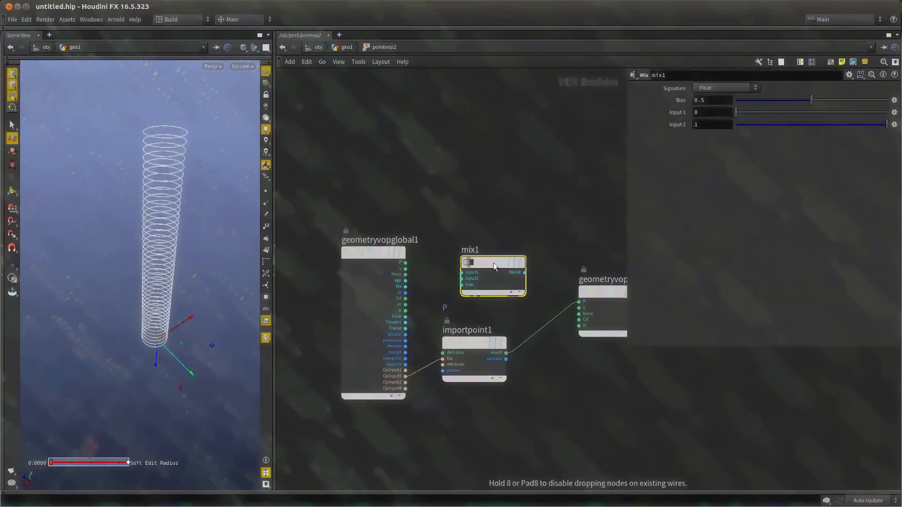
# Connect global P to the Mix node's input1, the imported result to input2, and its blend to output P.
pyautogui.click(462, 273)
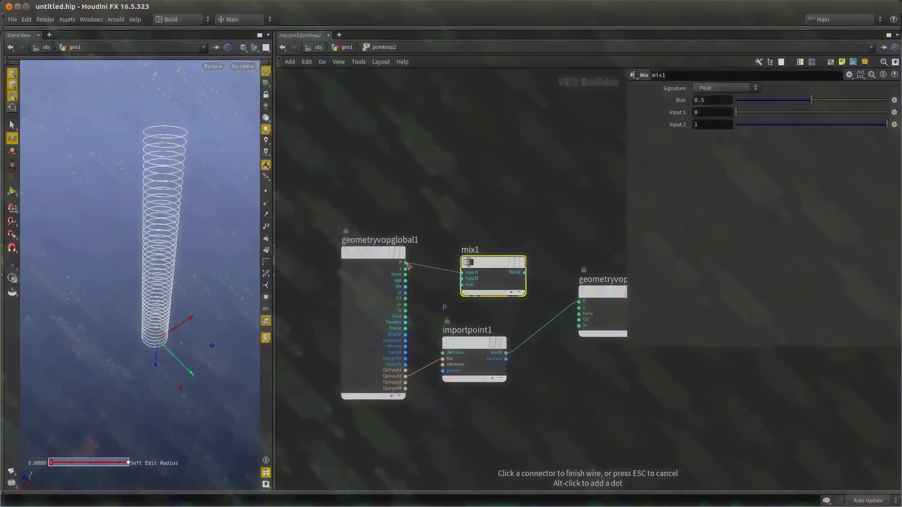
pyautogui.click(406, 263)
pyautogui.click(462, 279)
pyautogui.click(506, 353)
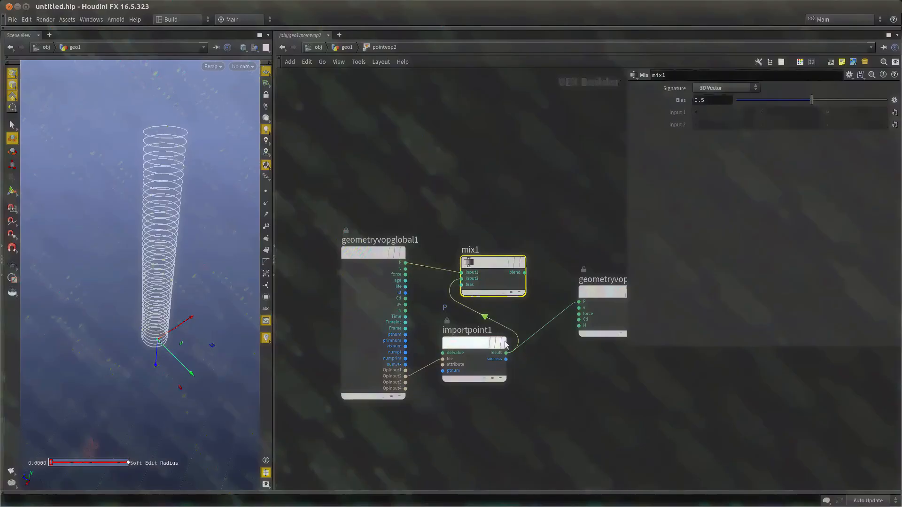
pyautogui.click(584, 301)
pyautogui.click(524, 273)
pyautogui.moveTo(490, 269); pyautogui.dragTo(526, 234)
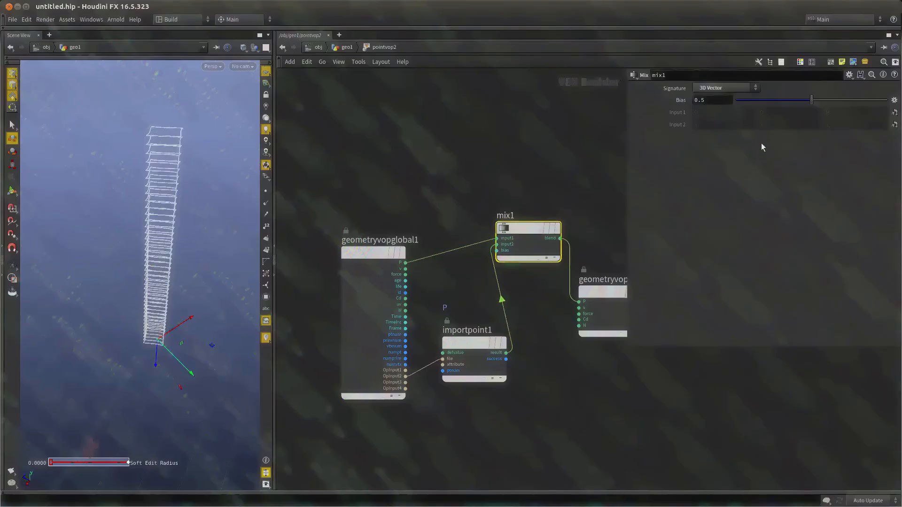
# Set the Mix node's bias to 1 and spread the VOP nodes farther apart.
pyautogui.moveTo(811, 100); pyautogui.dragTo(887, 101)
pyautogui.scroll(-2, 322, 226)
pyautogui.scroll(-2, 323, 227)
pyautogui.moveTo(346, 247); pyautogui.dragTo(298, 244)
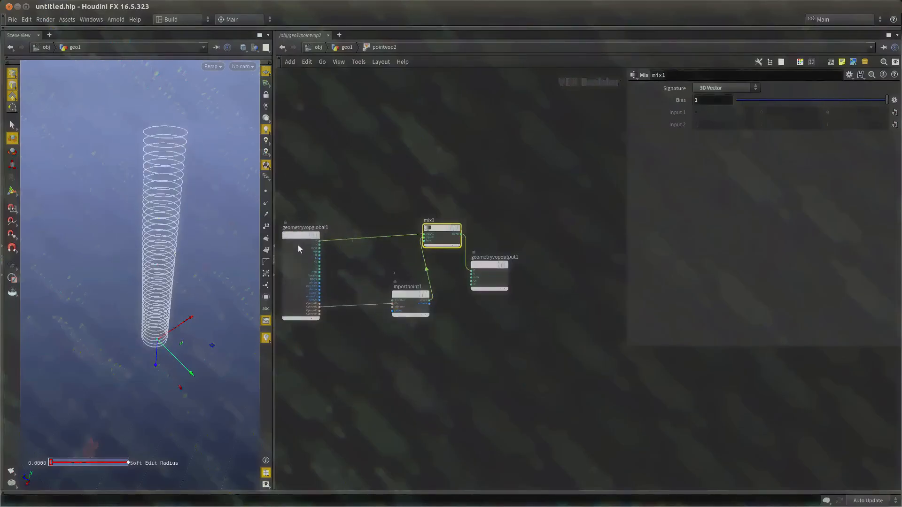
pyautogui.scroll(2, 344, 290)
pyautogui.moveTo(366, 275); pyautogui.dragTo(327, 286)
pyautogui.moveTo(482, 229); pyautogui.dragTo(559, 239)
pyautogui.moveTo(446, 302); pyautogui.dragTo(483, 321, button='middle')
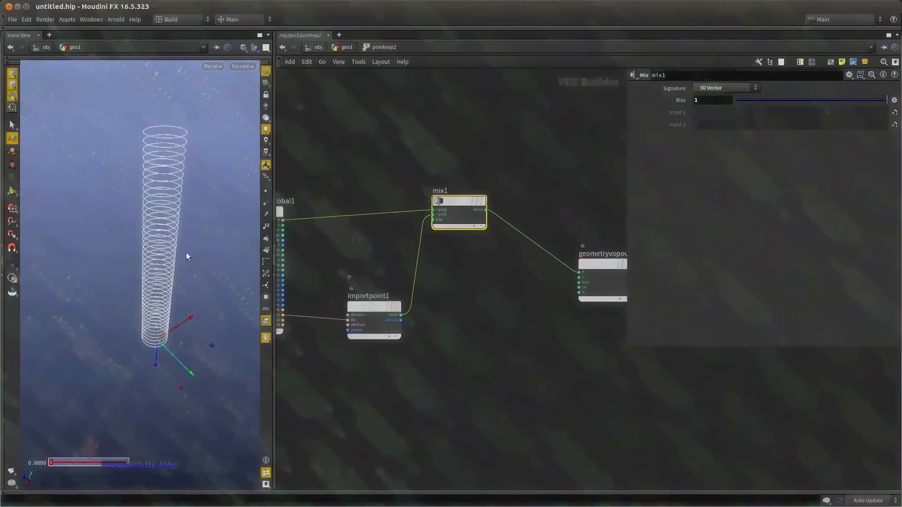
pyautogui.keyDown('alt'); pyautogui.moveTo(186, 252); pyautogui.dragTo(169, 176); pyautogui.keyUp('alt')
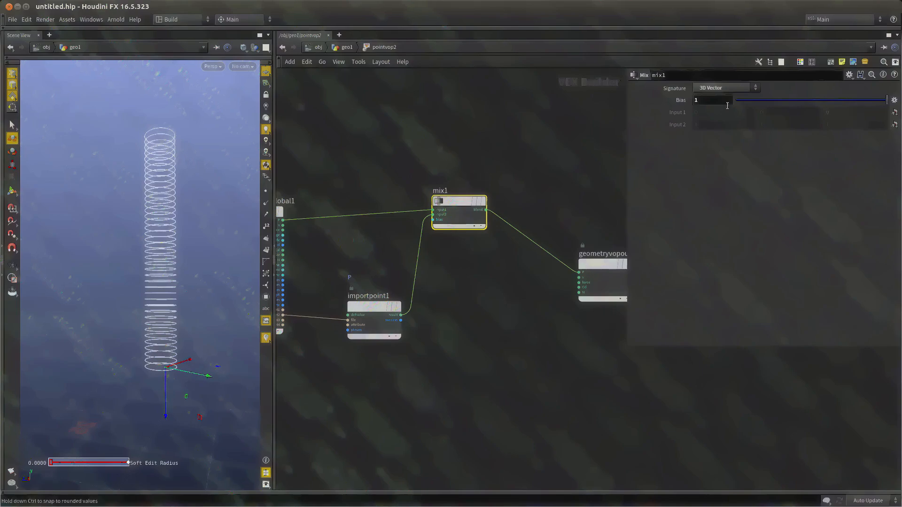
pyautogui.moveTo(868, 101); pyautogui.dragTo(887, 100)
# Add a Vector to Float node below the Mix node and connect the global P to its vec input.
pyautogui.moveTo(543, 385); pyautogui.dragTo(557, 366, button='middle')
pyautogui.press('Tab')
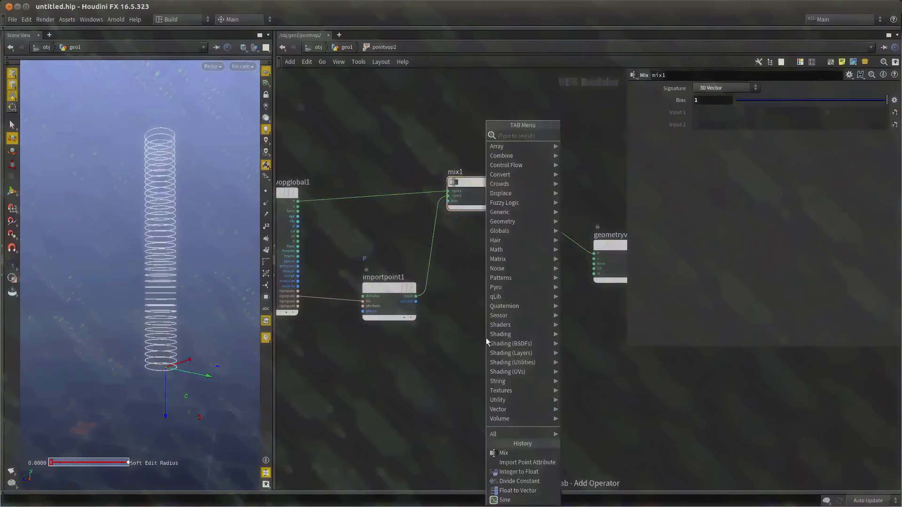
pyautogui.write('vect')
pyautogui.click(590, 145)
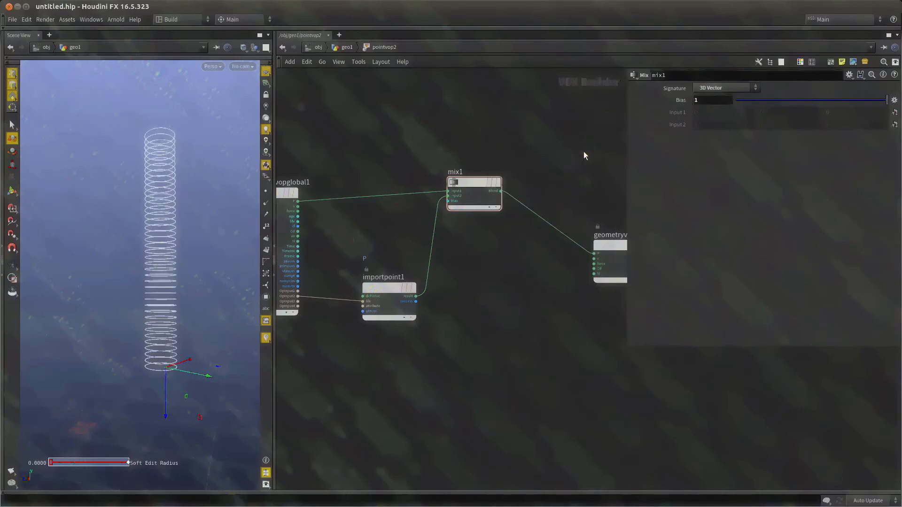
pyautogui.click(488, 314)
pyautogui.click(474, 319)
pyautogui.click(286, 193)
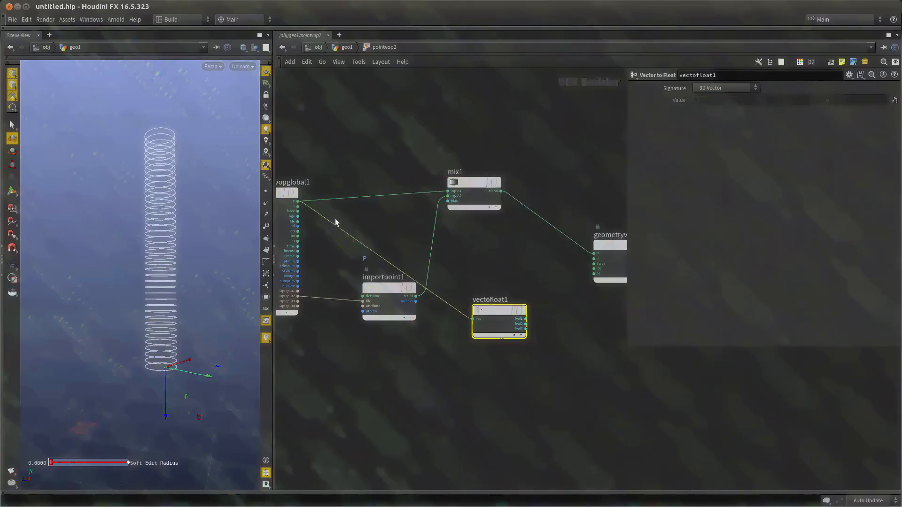
# Connect fval2 of Vector to Float to the output's Cd and disconnect the Mix blend from output P.
pyautogui.scroll(2, 554, 331)
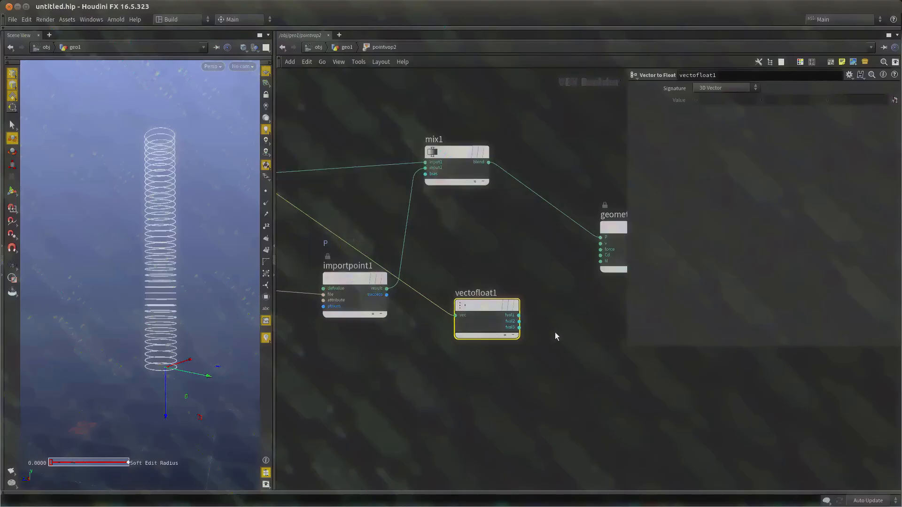
pyautogui.moveTo(554, 332); pyautogui.dragTo(423, 395, button='middle')
pyautogui.scroll(2, 413, 390)
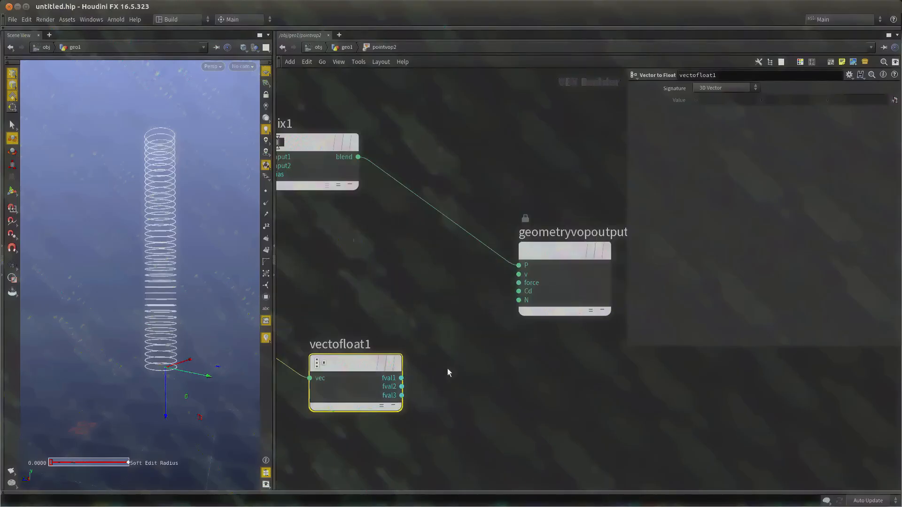
pyautogui.click(401, 387)
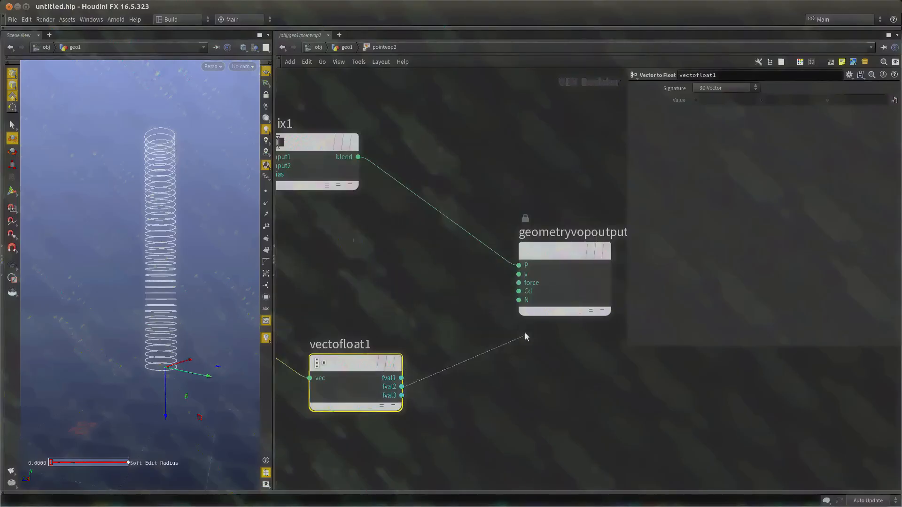
pyautogui.click(526, 292)
pyautogui.click(519, 264)
pyautogui.click(430, 266)
pyautogui.moveTo(444, 282); pyautogui.dragTo(447, 297, button='middle')
pyautogui.click(448, 298)
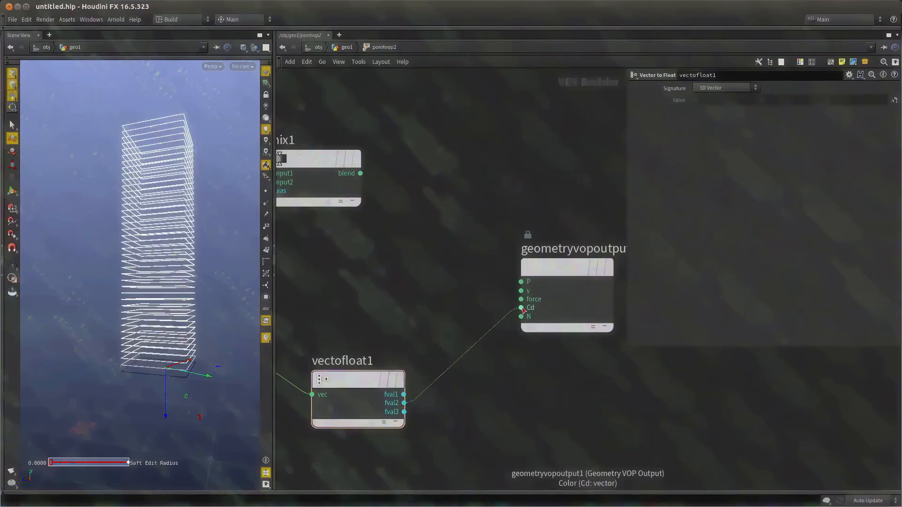
# Leave the Point VOP's inner network and return to the geometry network.
pyautogui.keyDown('alt'); pyautogui.moveTo(182, 274); pyautogui.dragTo(194, 274); pyautogui.keyUp('alt')
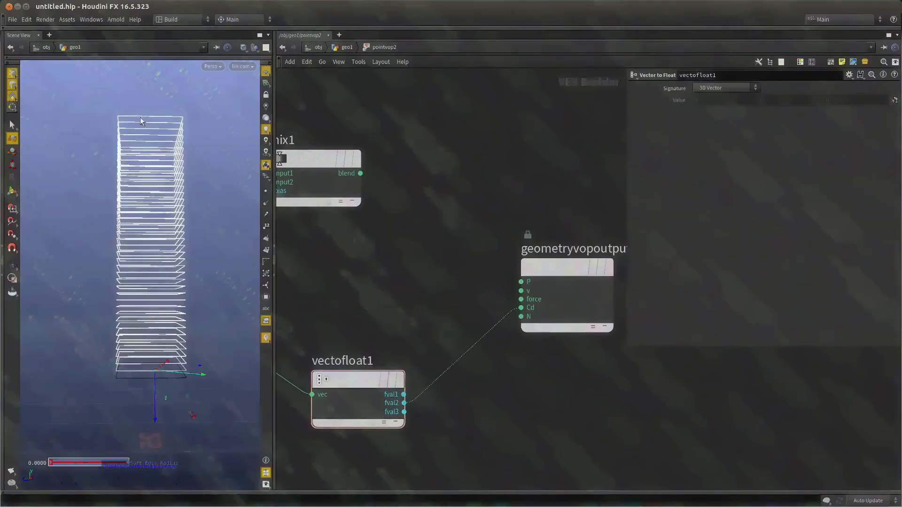
pyautogui.press('u')
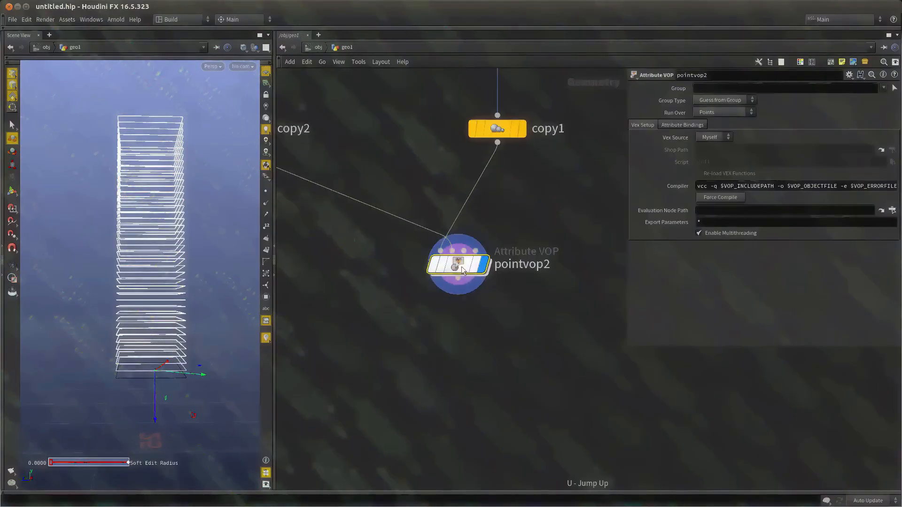
# Open the geometry spreadsheet of pointvop2, sort its points by Cd to find the highest value, and close the spreadsheet.
pyautogui.rightClick(462, 271)
pyautogui.click(492, 332)
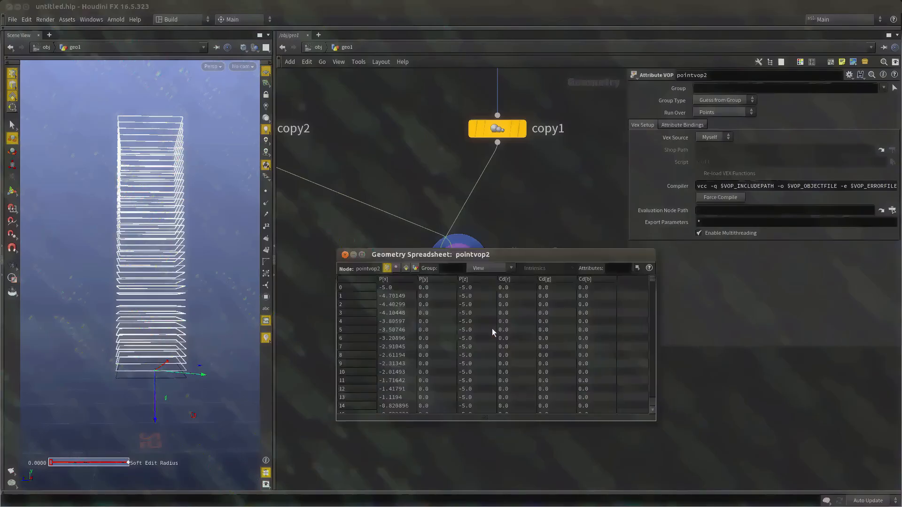
pyautogui.keyDown('alt'); pyautogui.moveTo(577, 379); pyautogui.dragTo(402, 238); pyautogui.keyUp('alt')
pyautogui.moveTo(482, 279); pyautogui.dragTo(629, 363)
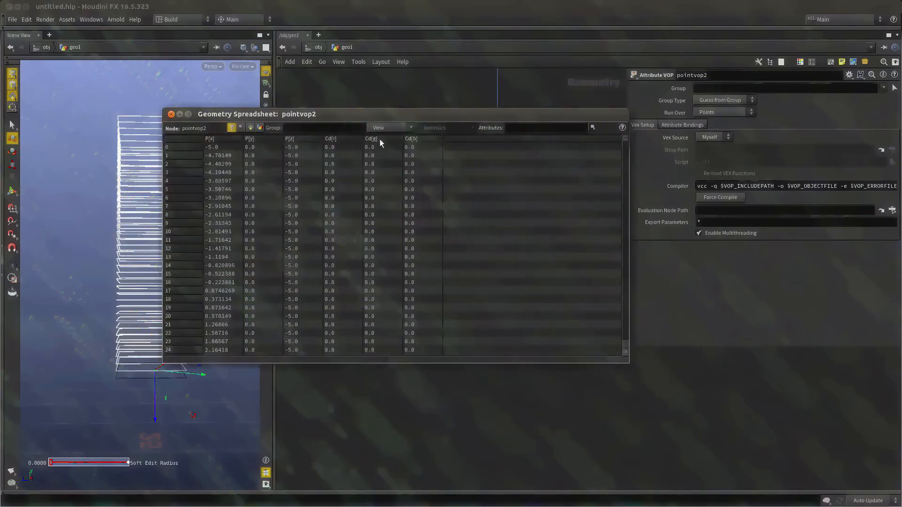
pyautogui.click(392, 137)
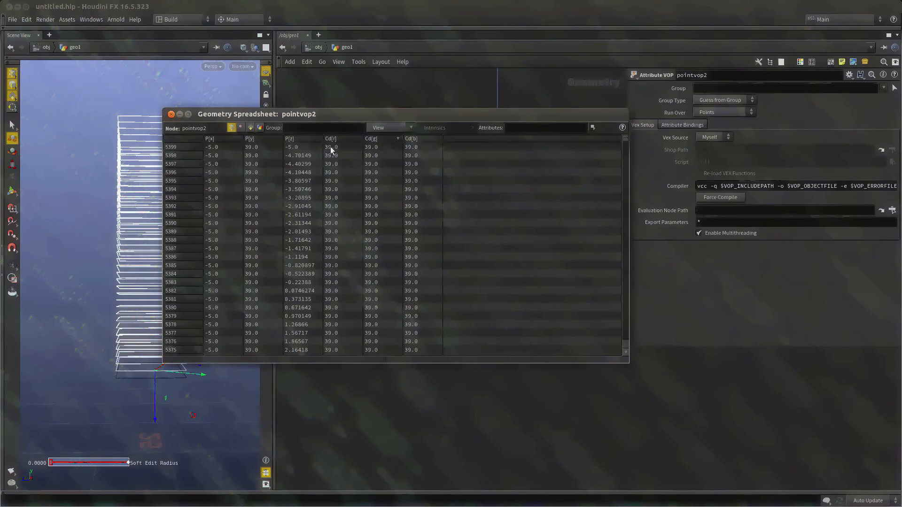
pyautogui.moveTo(625, 138); pyautogui.dragTo(662, 43)
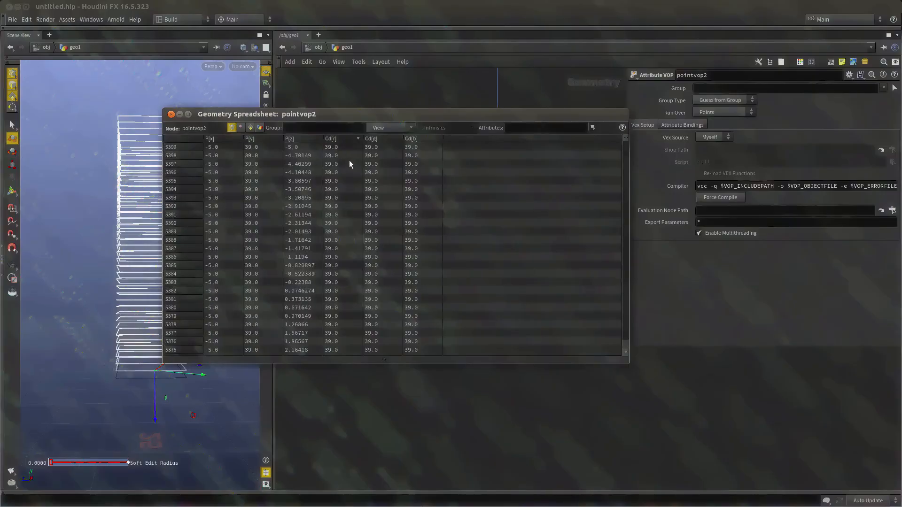
pyautogui.hotkey('alt', 'F4')
# Inside pointvop2, insert a Fit Range node between fval2 of Vector to Float and output Cd, with Source Max 39.
pyautogui.moveTo(473, 334); pyautogui.dragTo(457, 359, button='middle')
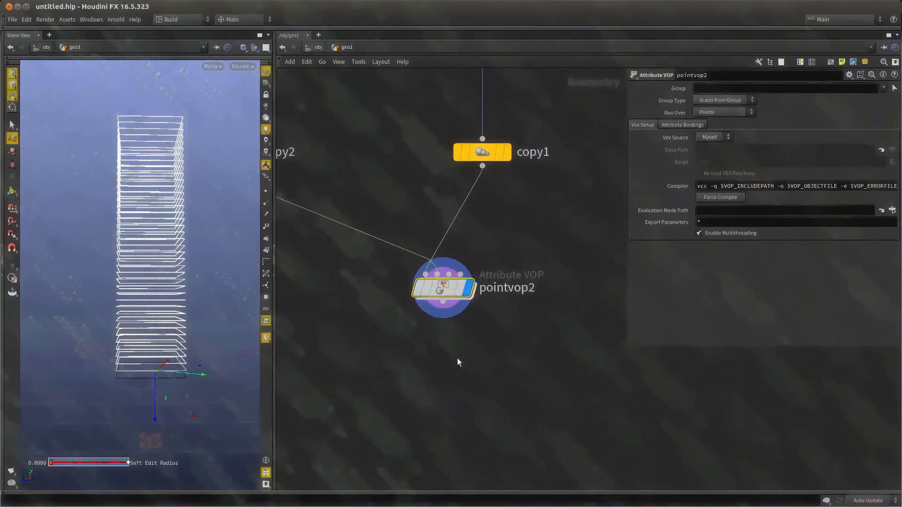
pyautogui.doubleClick(443, 294)
pyautogui.press('Tab')
pyautogui.write('fi')
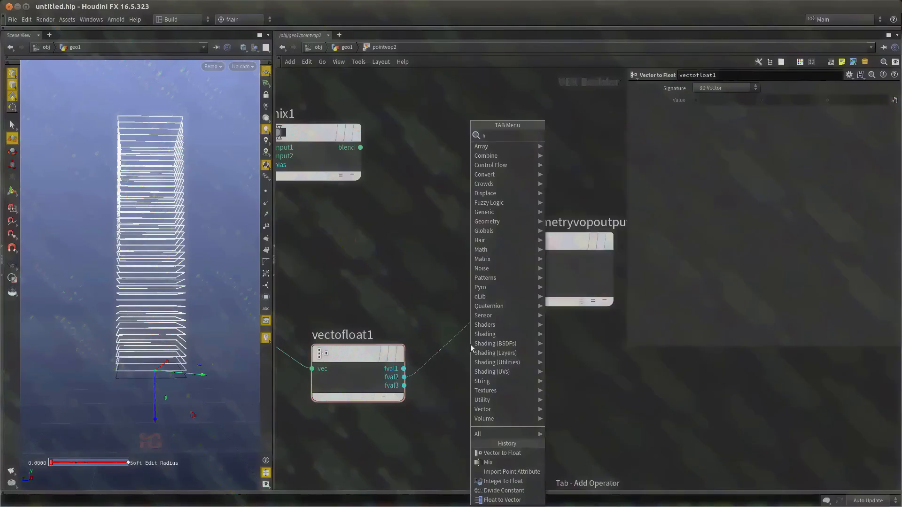
pyautogui.write('tr')
pyautogui.press('Return')
pyautogui.click(470, 344)
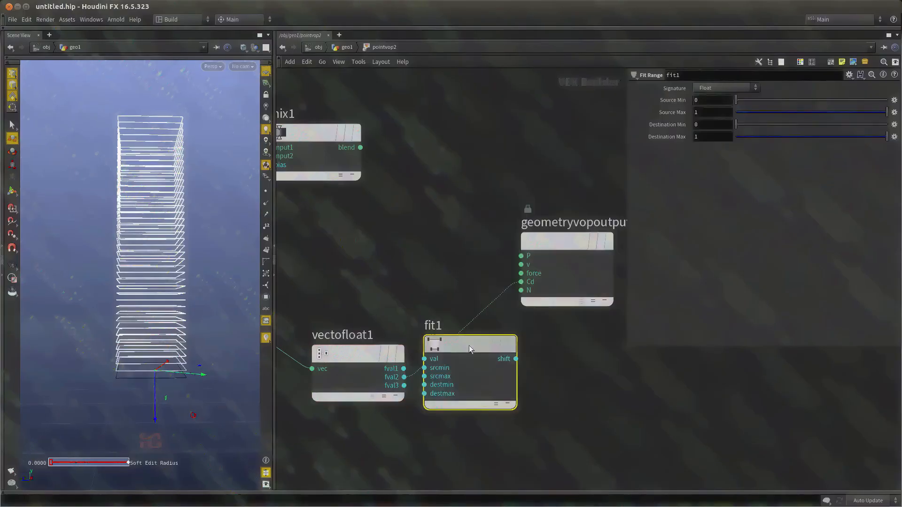
pyautogui.moveTo(469, 345); pyautogui.dragTo(473, 337)
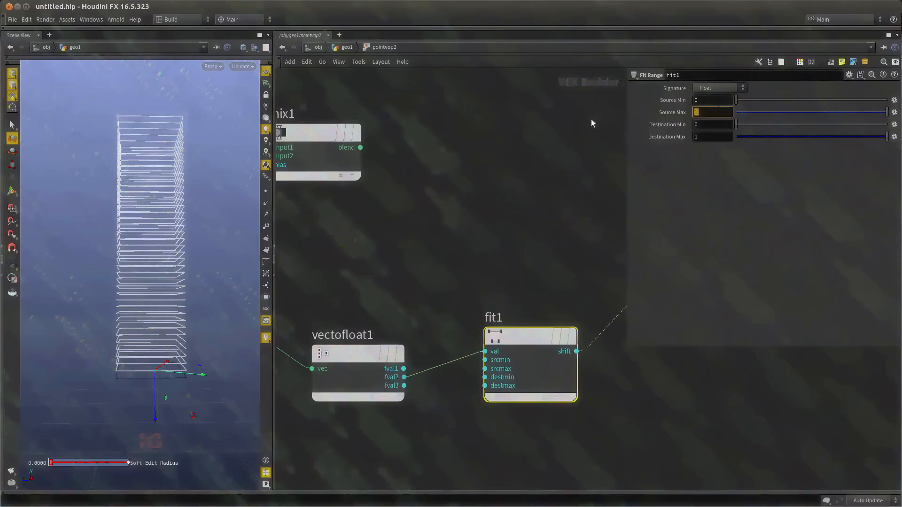
pyautogui.write('39')
pyautogui.press('Return')
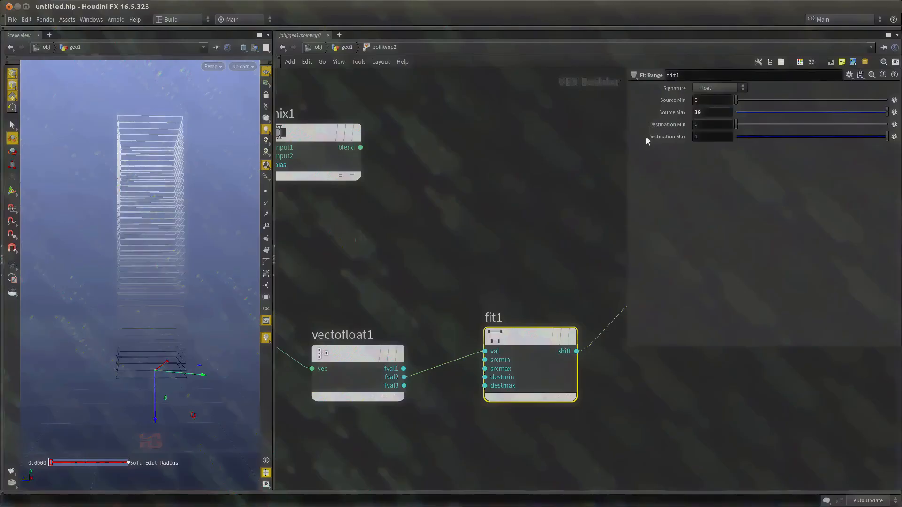
# Connect the Fit Range result to the Mix bias, wire the Mix blend to output P, and disconnect output Cd.
pyautogui.moveTo(506, 190); pyautogui.dragTo(442, 196, button='middle')
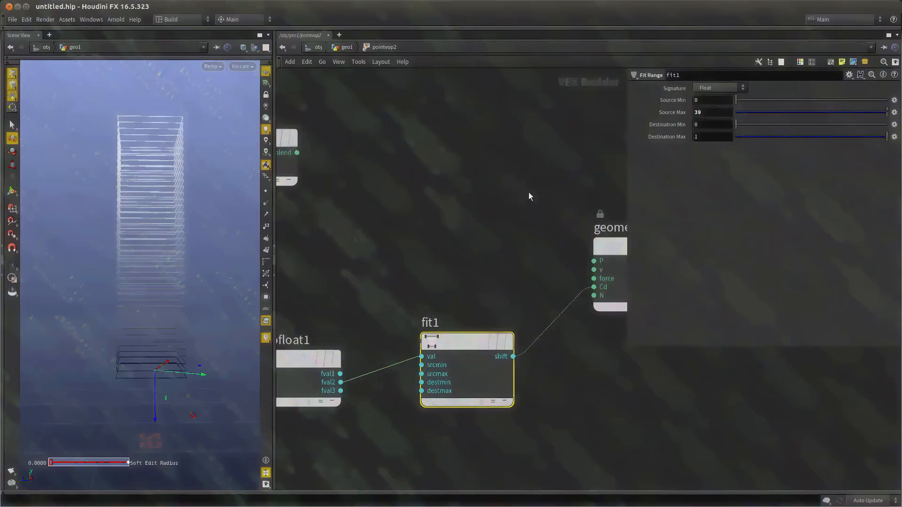
pyautogui.scroll(-4, 530, 196)
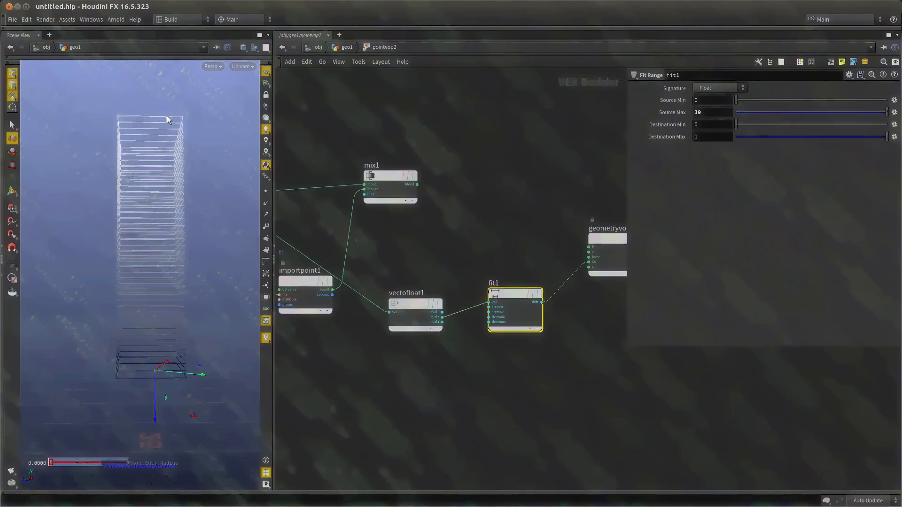
pyautogui.middleClick(513, 295)
pyautogui.moveTo(496, 245); pyautogui.dragTo(489, 274, button='middle')
pyautogui.click(382, 249)
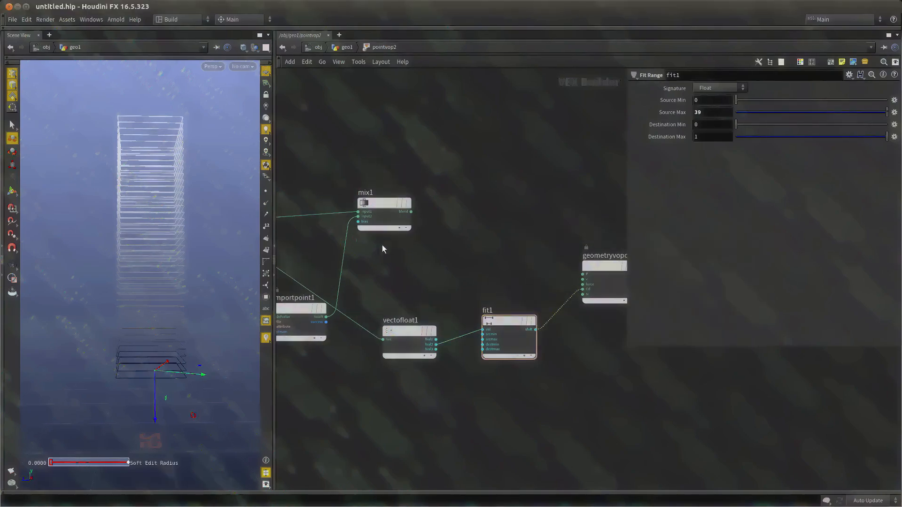
pyautogui.click(360, 223)
pyautogui.click(536, 330)
pyautogui.click(583, 275)
pyautogui.click(410, 212)
pyautogui.moveTo(583, 289); pyautogui.dragTo(484, 277)
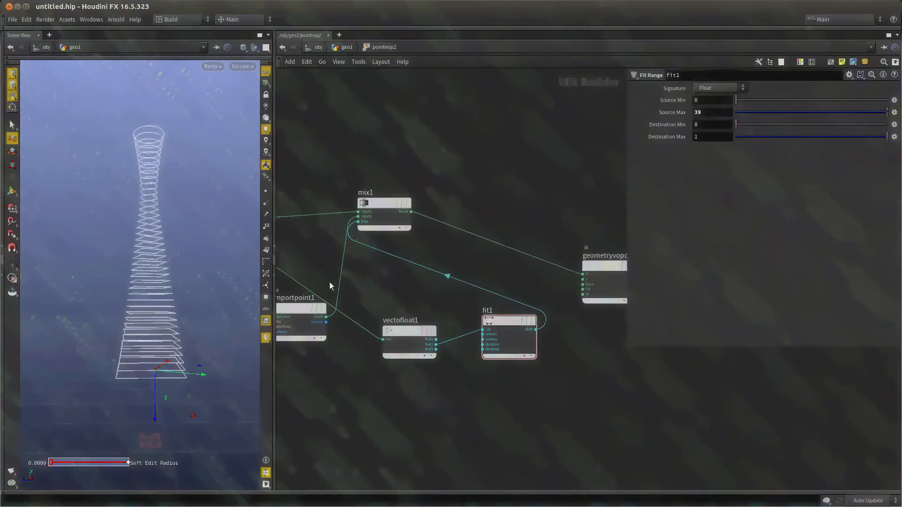
pyautogui.moveTo(202, 287); pyautogui.dragTo(161, 297)
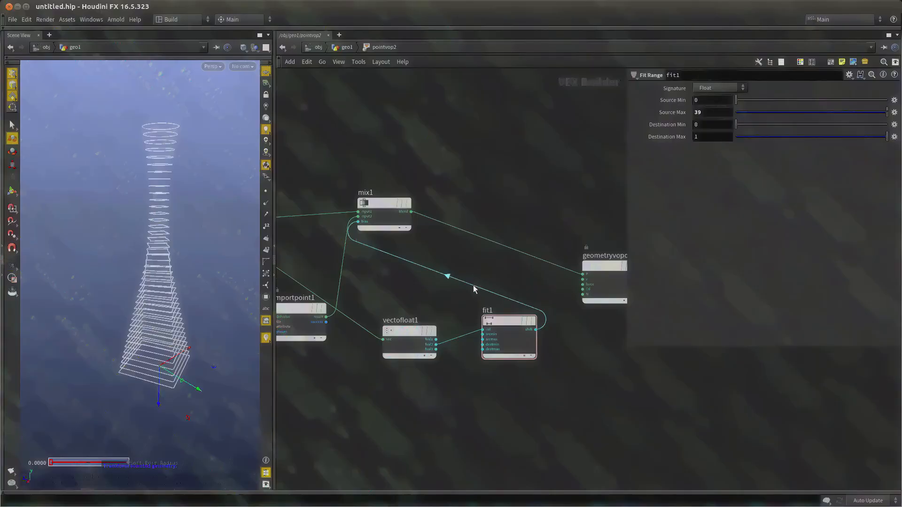
# Tidy the VOP network by spacing out the output, Mix, Vector to Float and Fit Range nodes.
pyautogui.moveTo(473, 288); pyautogui.dragTo(433, 300, button='middle')
pyautogui.scroll(-4, 449, 295)
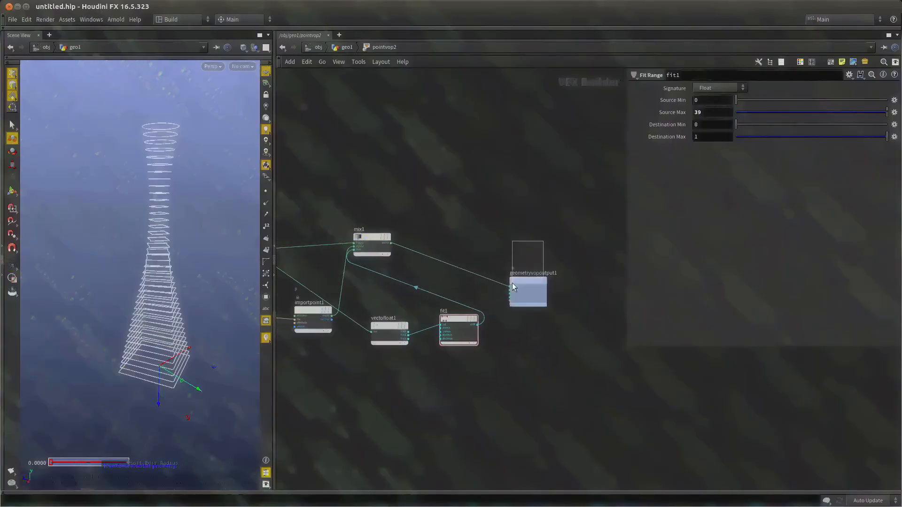
pyautogui.moveTo(512, 287); pyautogui.dragTo(591, 251)
pyautogui.moveTo(373, 237); pyautogui.dragTo(492, 226)
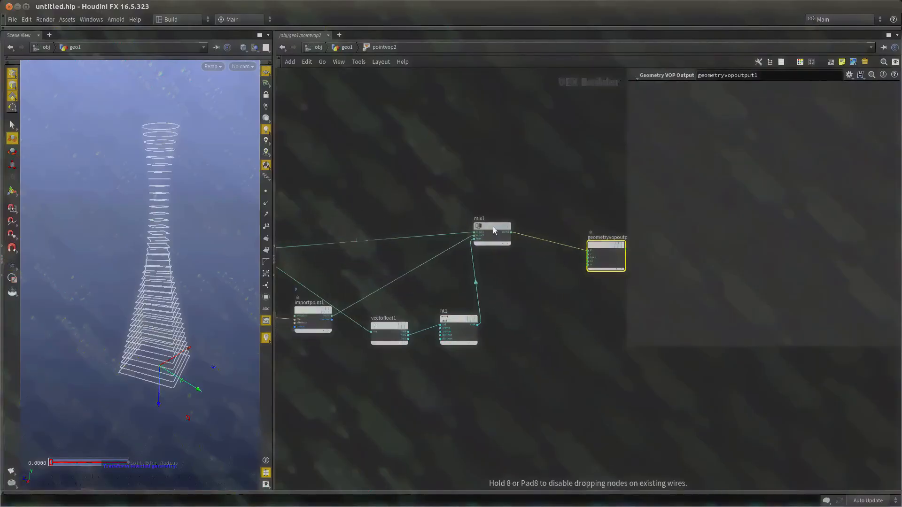
pyautogui.scroll(1, 442, 291)
pyautogui.moveTo(493, 383); pyautogui.dragTo(348, 318)
pyautogui.moveTo(453, 331); pyautogui.dragTo(433, 363)
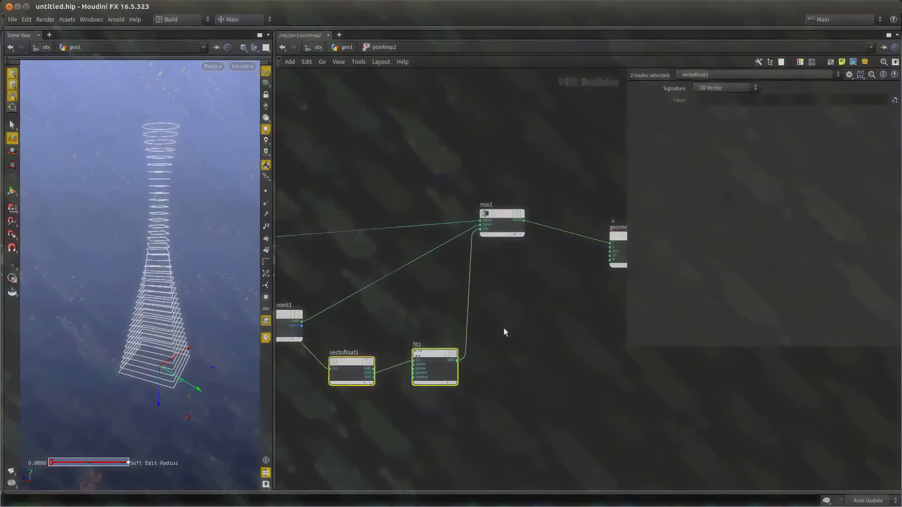
# Insert a Ramp Parameter node on the wire between the Fit Range result and the Mix bias.
pyautogui.click(433, 363)
pyautogui.scroll(2, 433, 359)
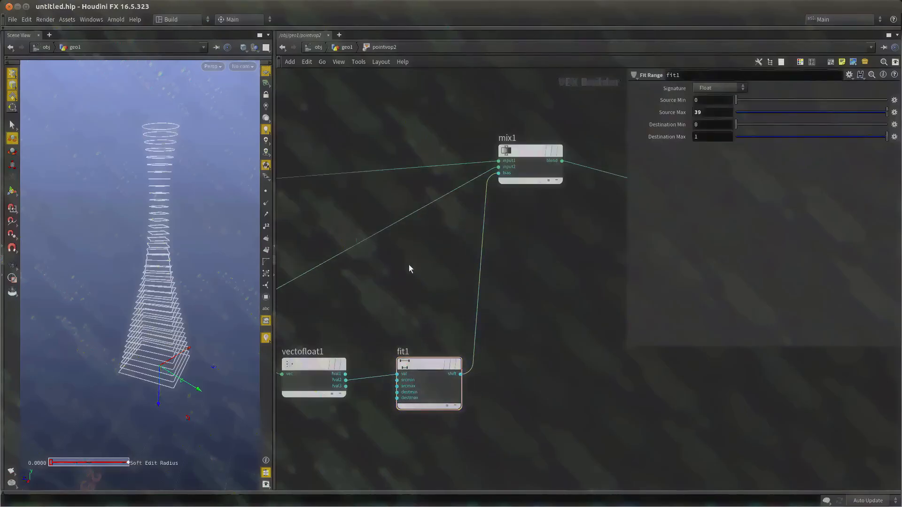
pyautogui.press('Tab')
pyautogui.write('ramp')
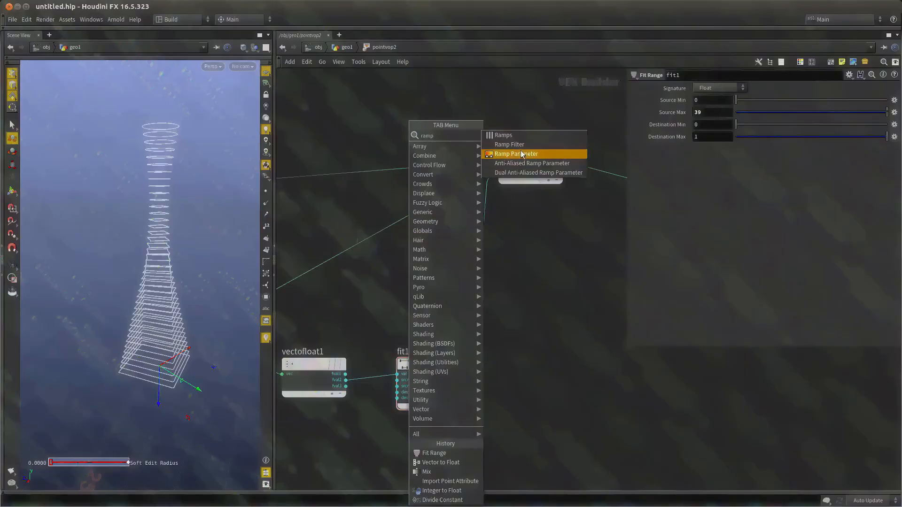
pyautogui.click(523, 154)
pyautogui.click(484, 281)
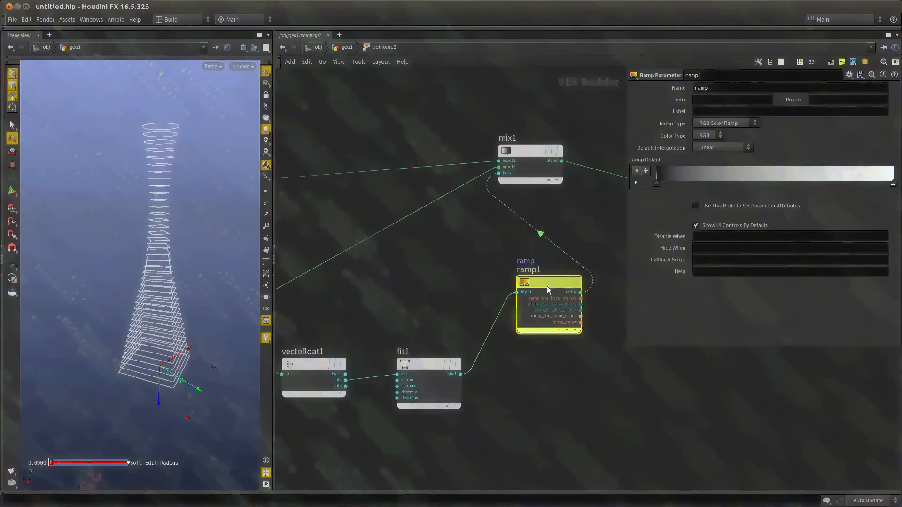
# Return to the geometry network, where pointvop2's ramp can be edited, and view the stacked outlines from another angle.
pyautogui.moveTo(563, 377); pyautogui.dragTo(540, 357, button='middle')
pyautogui.press('Tab')
pyautogui.press('Tab')
pyautogui.press('Tab')
pyautogui.press('Tab')
pyautogui.press('Tab')
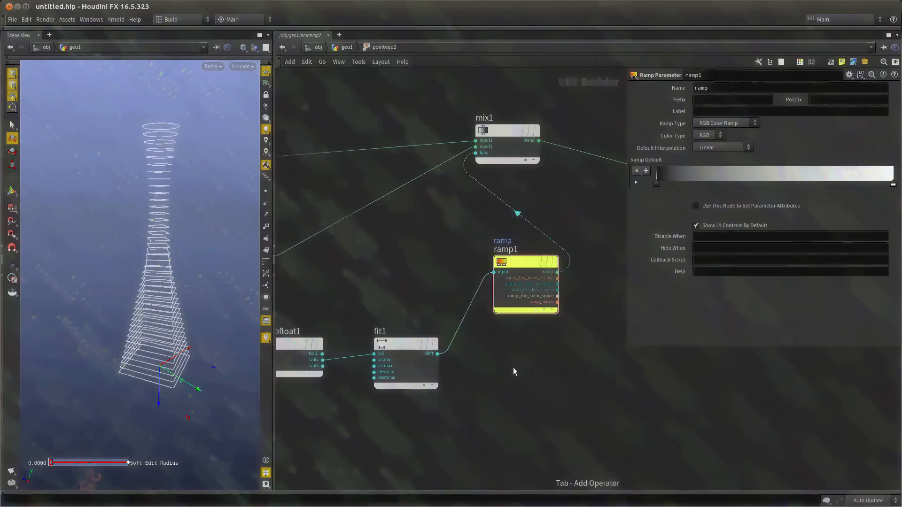
pyautogui.press('Tab')
pyautogui.press('Tab')
pyautogui.press('Tab')
pyautogui.press('u')
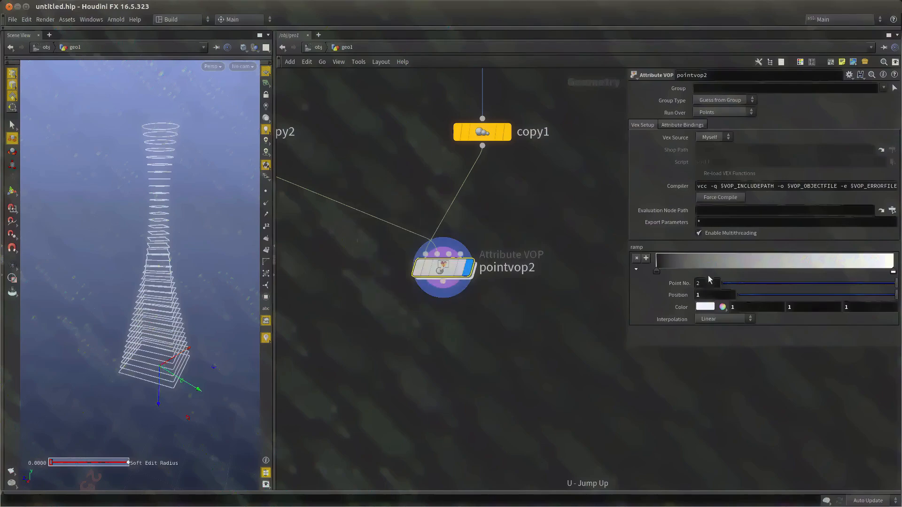
pyautogui.moveTo(101, 227); pyautogui.dragTo(212, 224)
pyautogui.moveTo(209, 281); pyautogui.dragTo(169, 245)
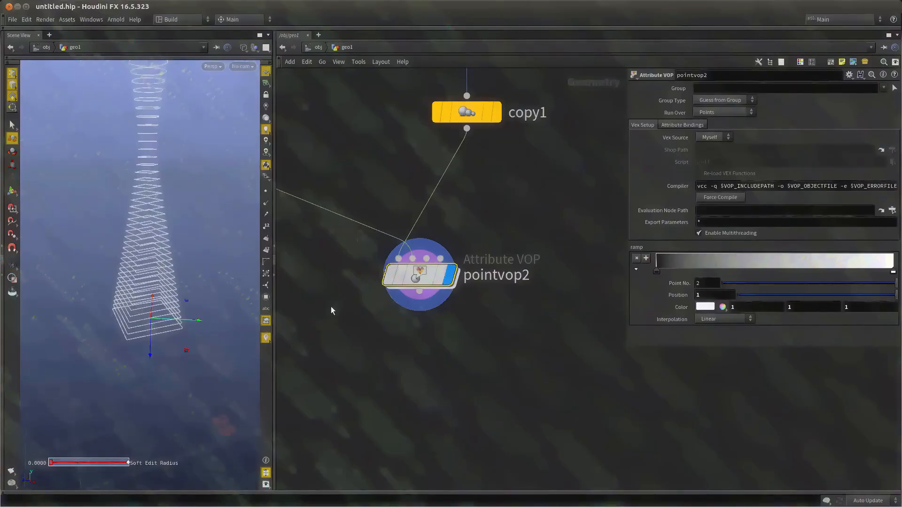
# Add a Skin node below pointvop2, connect pointvop2 to its first input, and display the Skin result.
pyautogui.press('Tab')
pyautogui.write('s')
pyautogui.press('Return')
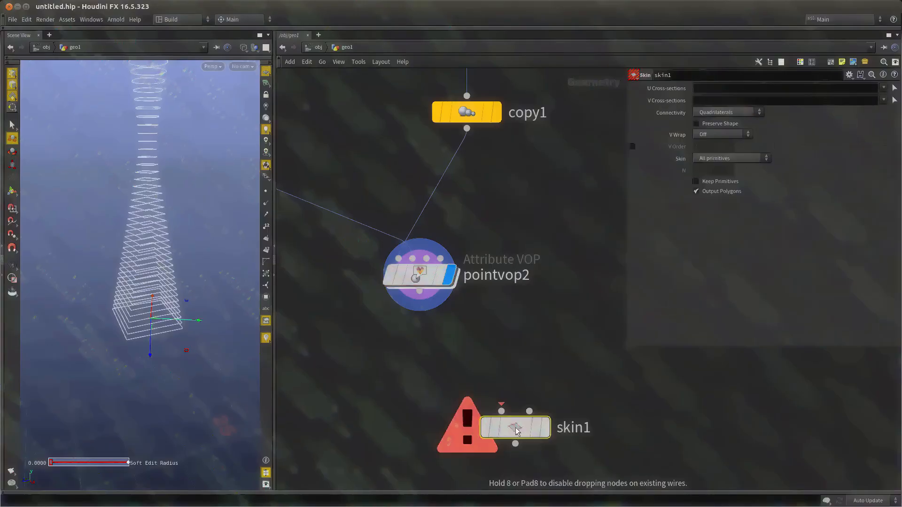
pyautogui.click(515, 427)
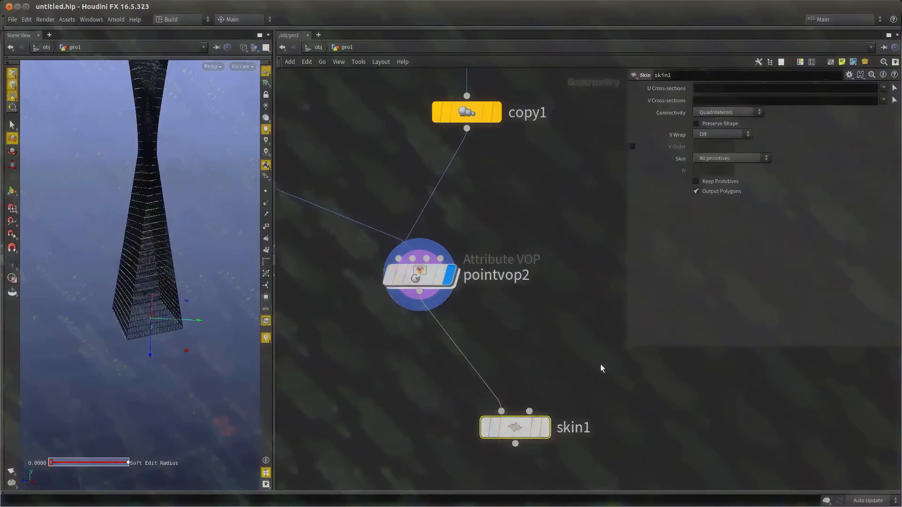
pyautogui.click(545, 427)
pyautogui.moveTo(517, 428); pyautogui.dragTo(459, 422)
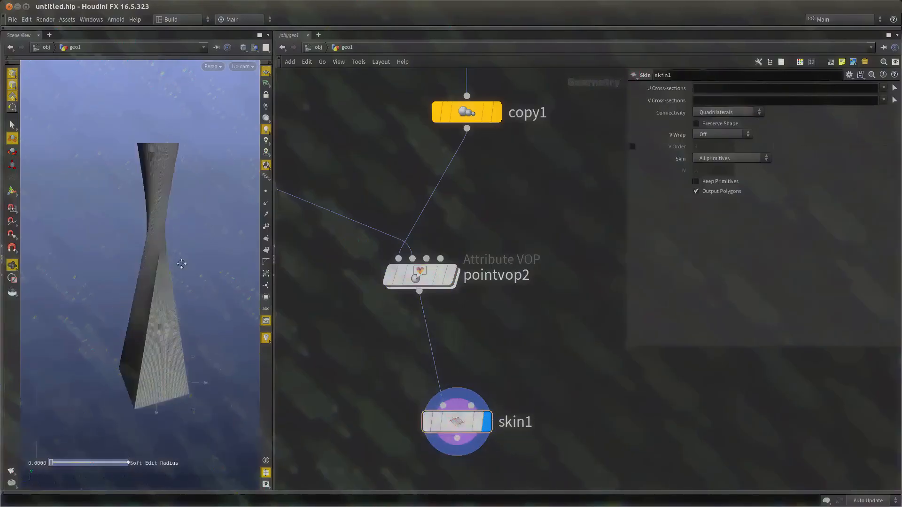
pyautogui.moveTo(182, 264)
pyautogui.mouseDown()
pyautogui.moveTo(201, 275)
pyautogui.moveTo(192, 262)
pyautogui.mouseUp()
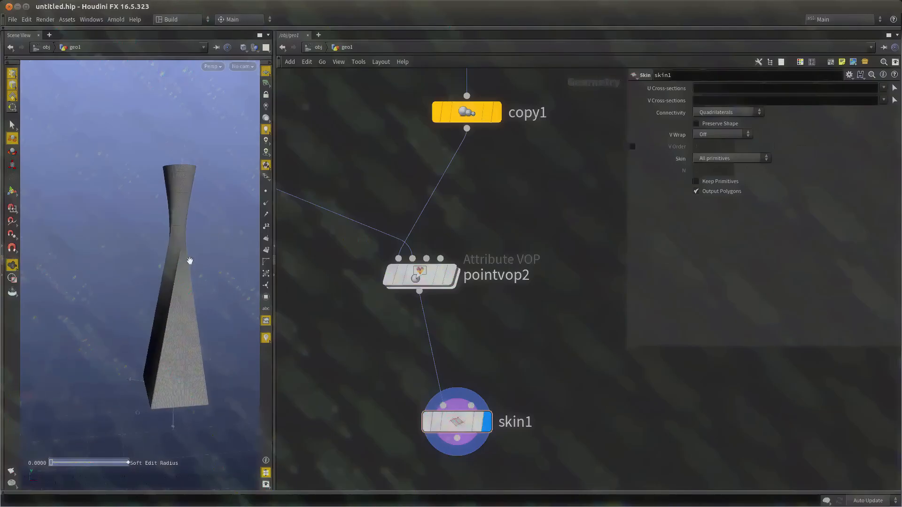
# Switch the viewport to plain shaded display without mesh lines and view the skinned surface up close.
pyautogui.click(266, 166)
pyautogui.keyDown('alt'); pyautogui.moveTo(161, 232); pyautogui.dragTo(141, 220); pyautogui.keyUp('alt')
pyautogui.keyDown('alt'); pyautogui.moveTo(141, 221); pyautogui.dragTo(215, 230, button='right'); pyautogui.keyUp('alt')
pyautogui.moveTo(216, 230)
pyautogui.keyDown('alt'); pyautogui.mouseDown()
pyautogui.moveTo(200, 244)
pyautogui.moveTo(214, 187)
pyautogui.mouseUp(); pyautogui.keyUp('alt')
pyautogui.click(242, 47)
pyautogui.click(273, 117)
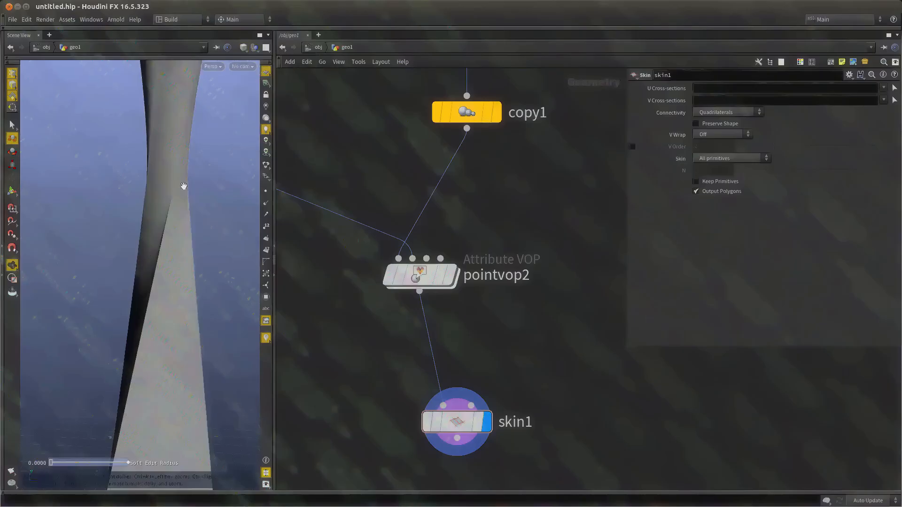
pyautogui.keyDown('alt'); pyautogui.moveTo(184, 186); pyautogui.dragTo(203, 207, button='right'); pyautogui.keyUp('alt')
pyautogui.keyDown('alt'); pyautogui.moveTo(204, 207); pyautogui.dragTo(193, 312); pyautogui.keyUp('alt')
# On pointvop2's ramp, keep black at position 0, move the white point to about 0.49, and add black at position 1.
pyautogui.click(439, 276)
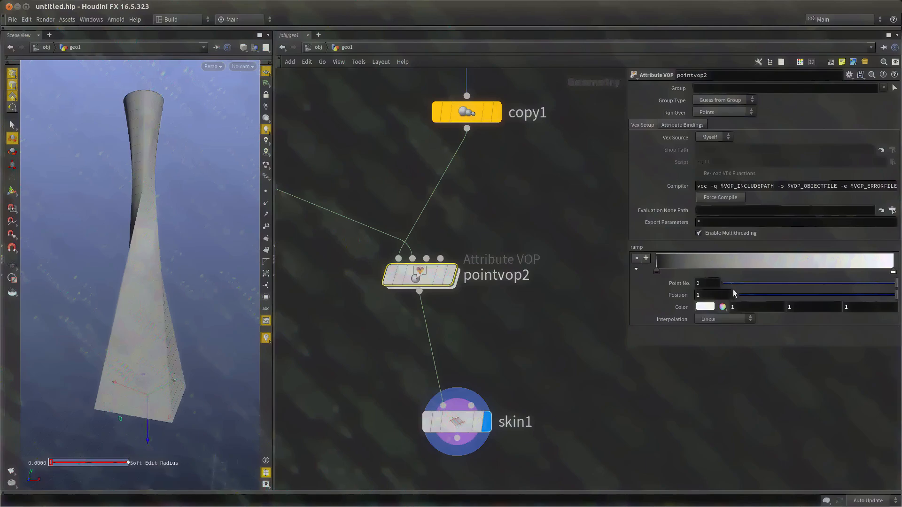
pyautogui.moveTo(658, 272)
pyautogui.mouseDown()
pyautogui.moveTo(692, 270)
pyautogui.moveTo(654, 277)
pyautogui.mouseUp()
pyautogui.moveTo(891, 272); pyautogui.dragTo(771, 272)
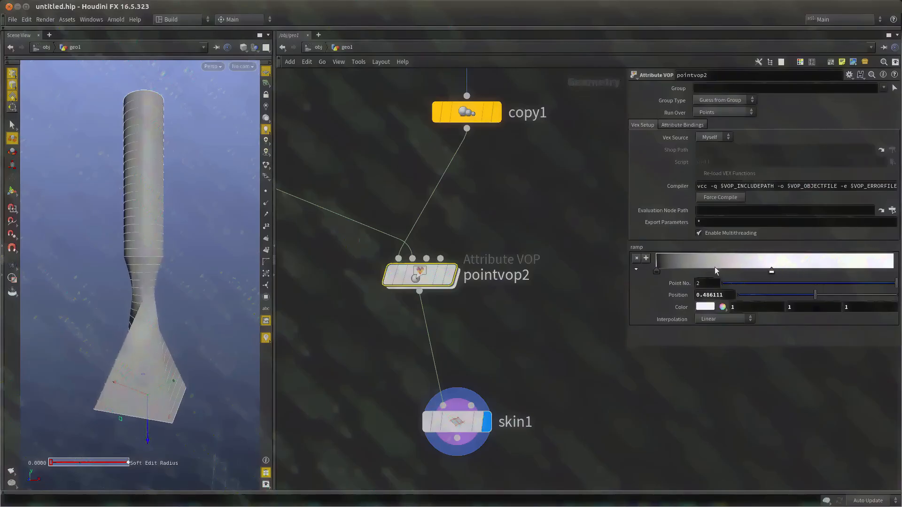
pyautogui.moveTo(656, 272); pyautogui.dragTo(899, 271)
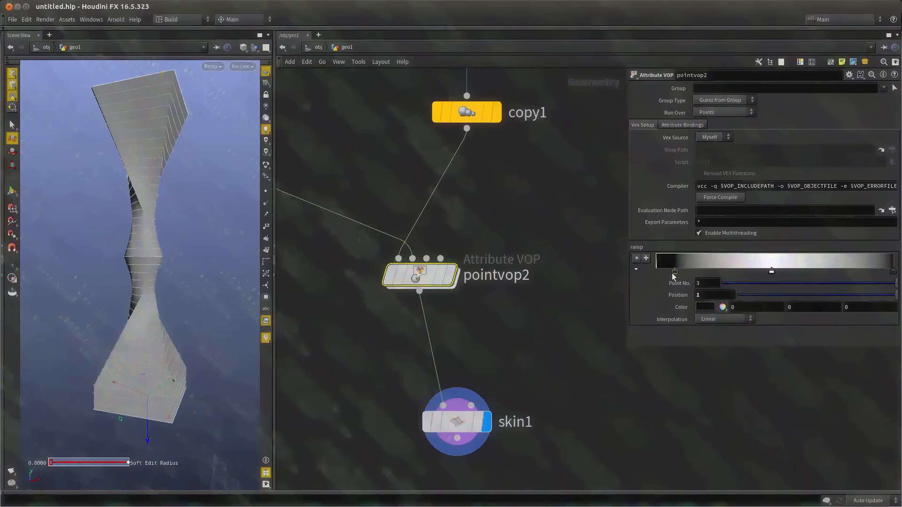
pyautogui.moveTo(674, 273); pyautogui.dragTo(652, 274)
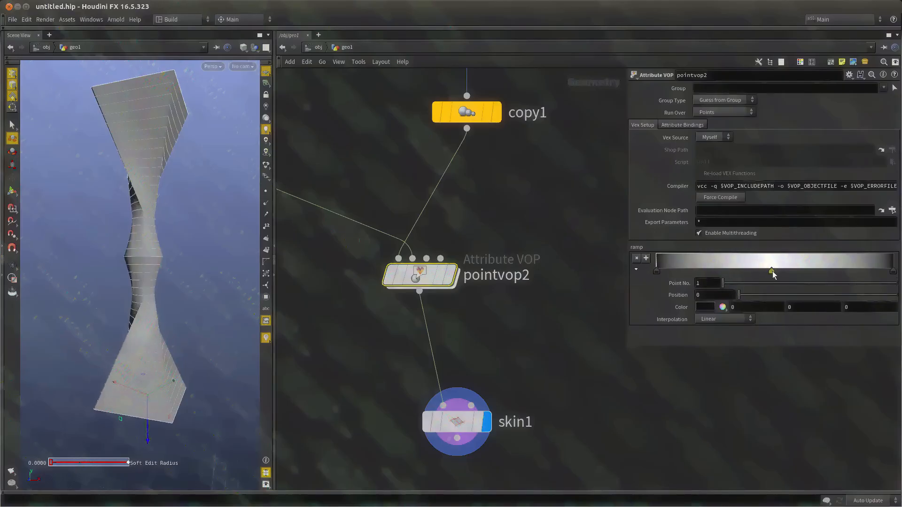
pyautogui.moveTo(774, 275); pyautogui.dragTo(772, 275)
pyautogui.moveTo(65, 241); pyautogui.dragTo(207, 277)
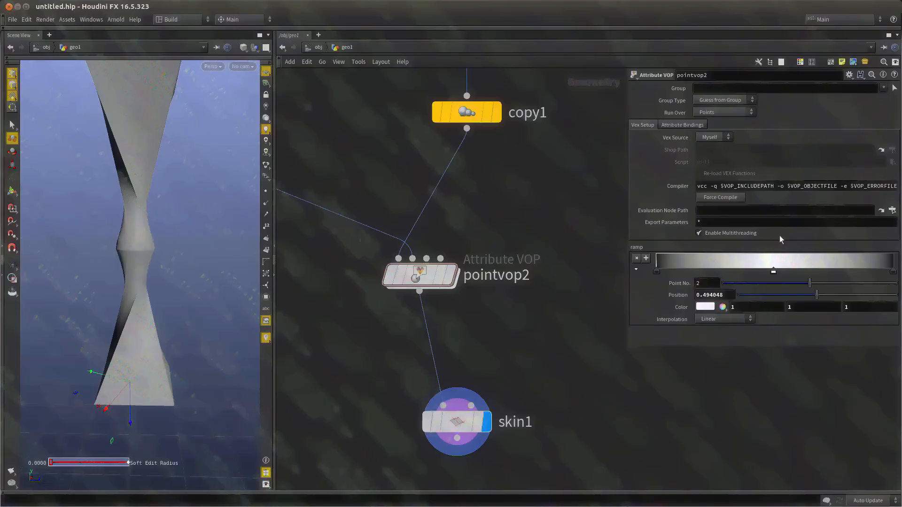
# Add a near-white ramp point at about 0.86 and move the existing white point to about 0.11.
pyautogui.moveTo(772, 272); pyautogui.dragTo(856, 270)
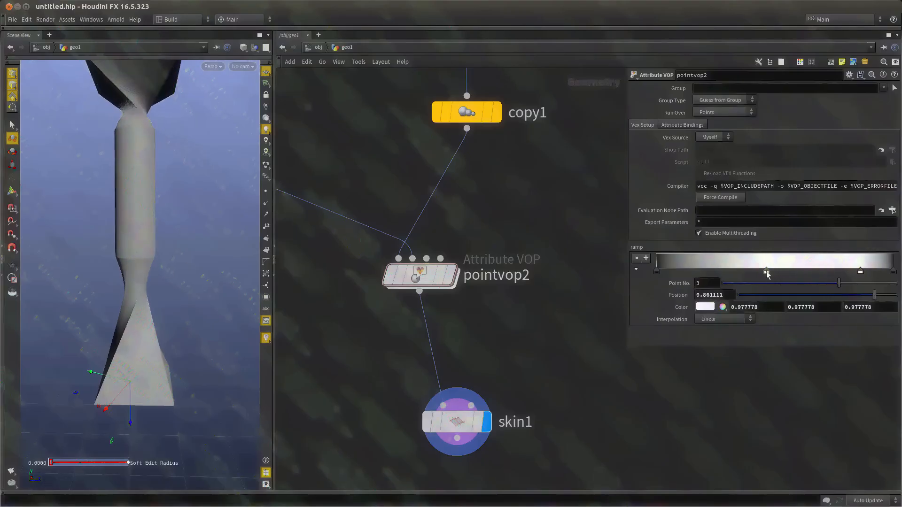
pyautogui.moveTo(767, 272); pyautogui.dragTo(684, 275)
pyautogui.keyDown('alt'); pyautogui.moveTo(154, 301); pyautogui.dragTo(199, 249); pyautogui.keyUp('alt')
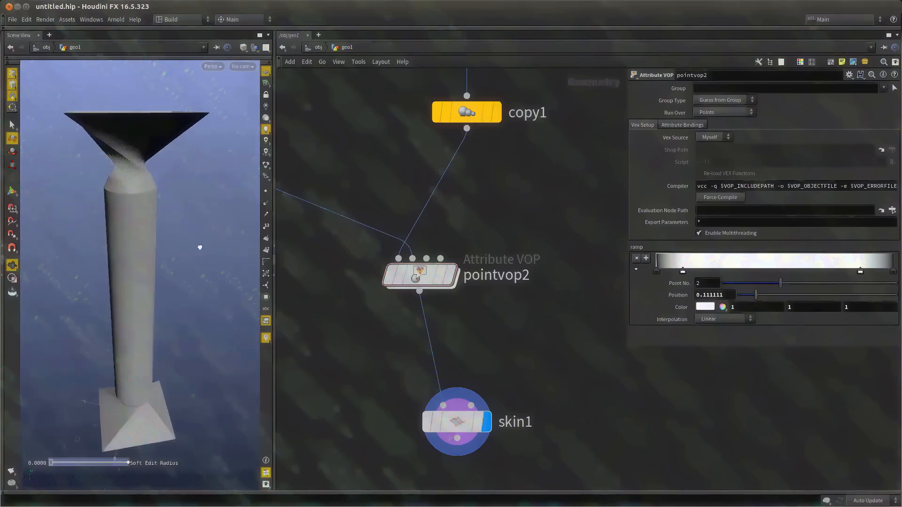
# Set transform1's Y rotation to -138 to untwist the column between its two profiles.
pyautogui.scroll(-3, 413, 221)
pyautogui.moveTo(414, 221); pyautogui.dragTo(510, 298, button='middle')
pyautogui.scroll(2, 511, 298)
pyautogui.moveTo(438, 221); pyautogui.dragTo(492, 390, button='middle')
pyautogui.click(397, 277)
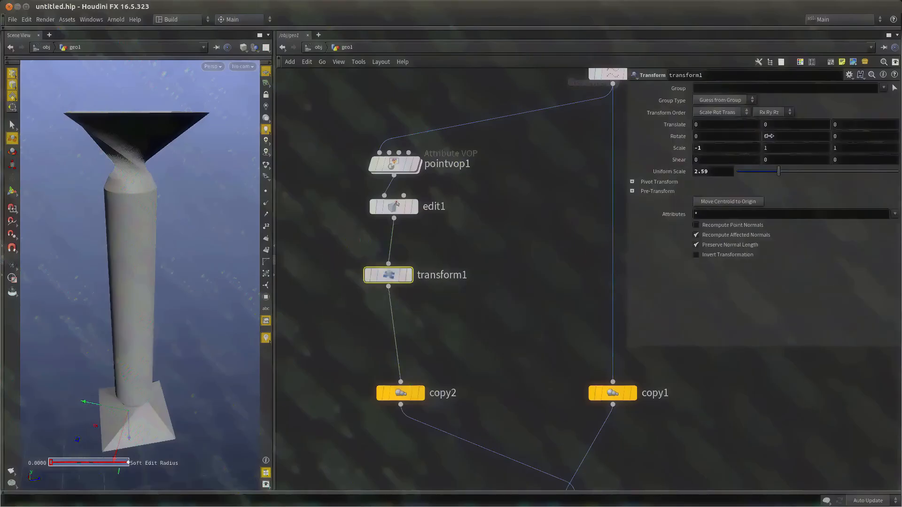
pyautogui.moveTo(768, 136); pyautogui.dragTo(225, 147, button='middle')
pyautogui.moveTo(515, 239); pyautogui.dragTo(512, 228, button='middle')
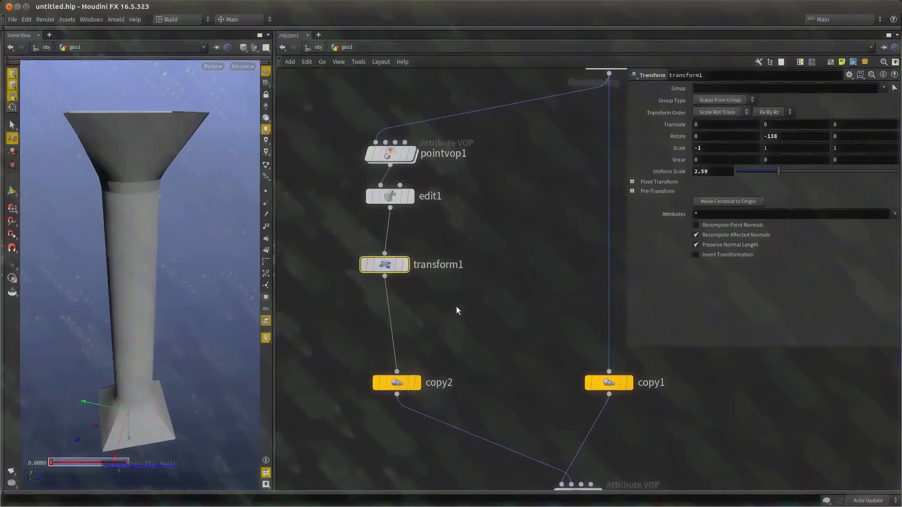
# Display the transform1 result and add a Blend Shapes node beside the copy nodes.
pyautogui.click(405, 265)
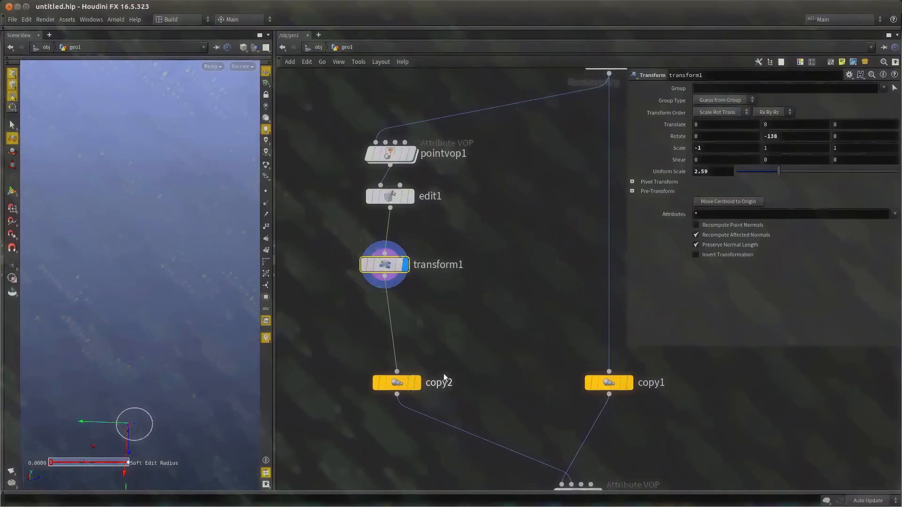
pyautogui.scroll(-3, 484, 357)
pyautogui.scroll(2, 532, 354)
pyautogui.press('Tab')
pyautogui.write('blend')
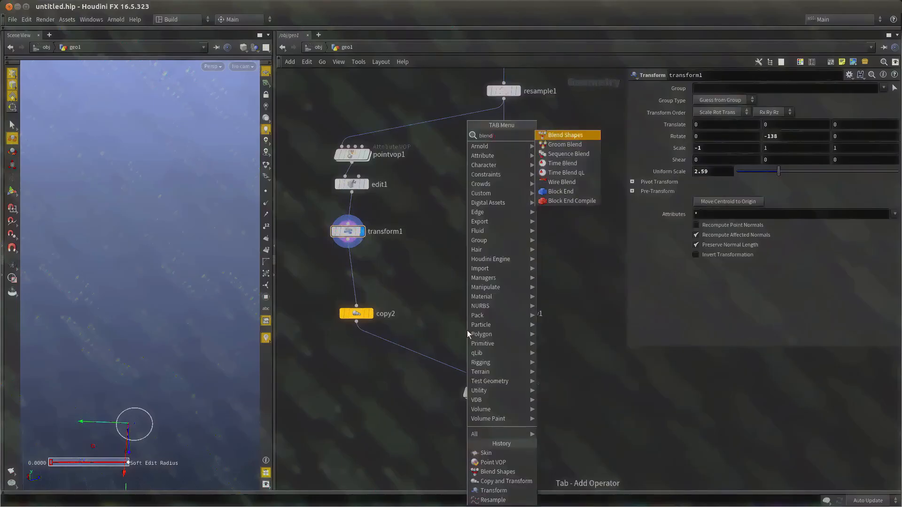
pyautogui.press('Return')
pyautogui.click(467, 331)
pyautogui.click(467, 322)
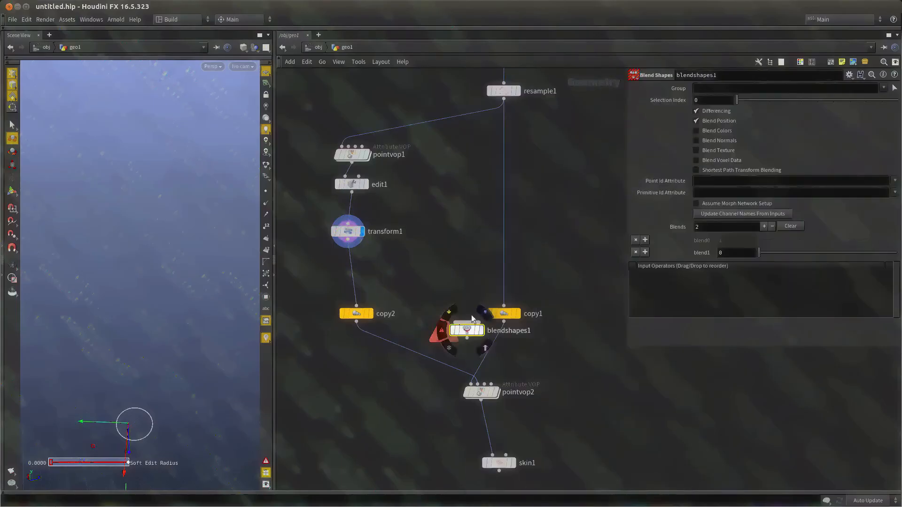
# Connect transform1 and resample1 to the Blend Shapes node in that order and display it.
pyautogui.click(347, 241)
pyautogui.click(504, 99)
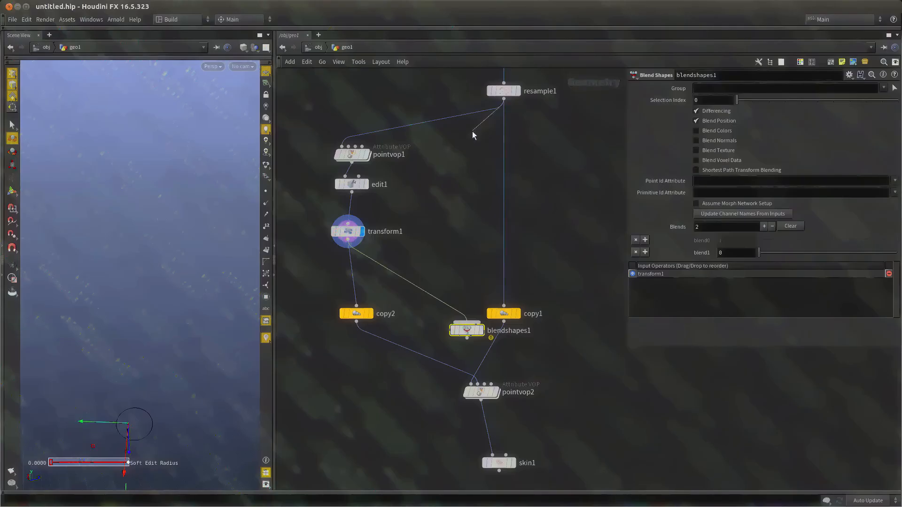
pyautogui.click(467, 323)
pyautogui.moveTo(467, 328); pyautogui.dragTo(434, 292)
pyautogui.click(448, 293)
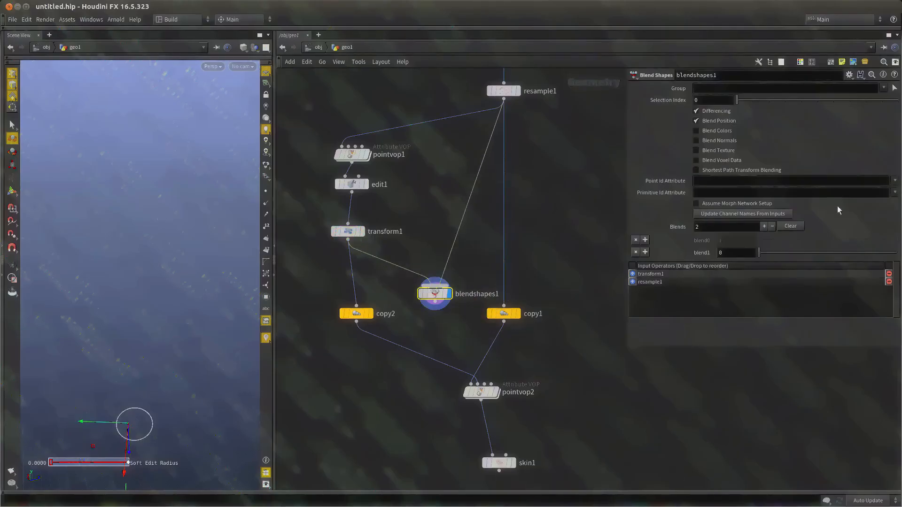
# Scrub the blend1 weight to preview the morph between the profiles, and return the display to skin1.
pyautogui.moveTo(771, 257); pyautogui.dragTo(807, 254)
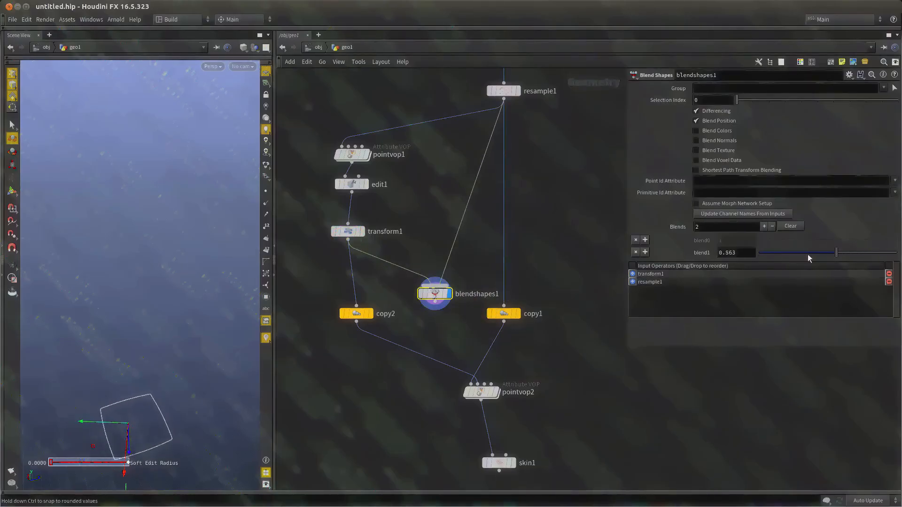
pyautogui.moveTo(720, 264); pyautogui.dragTo(578, 275)
pyautogui.moveTo(532, 404); pyautogui.dragTo(511, 276, button='middle')
pyautogui.click(491, 309)
pyautogui.click(492, 329)
pyautogui.moveTo(444, 381); pyautogui.dragTo(443, 353, button='middle')
pyautogui.scroll(1, 443, 354)
pyautogui.keyDown('alt'); pyautogui.moveTo(173, 343); pyautogui.dragTo(396, 301); pyautogui.keyUp('alt')
# Move pointvop2's two inner ramp points to positions of about 0.77 and 0.25 to lengthen the column's flared ends.
pyautogui.click(409, 270)
pyautogui.moveTo(570, 235); pyautogui.dragTo(566, 280, button='middle')
pyautogui.moveTo(565, 280); pyautogui.dragTo(462, 242)
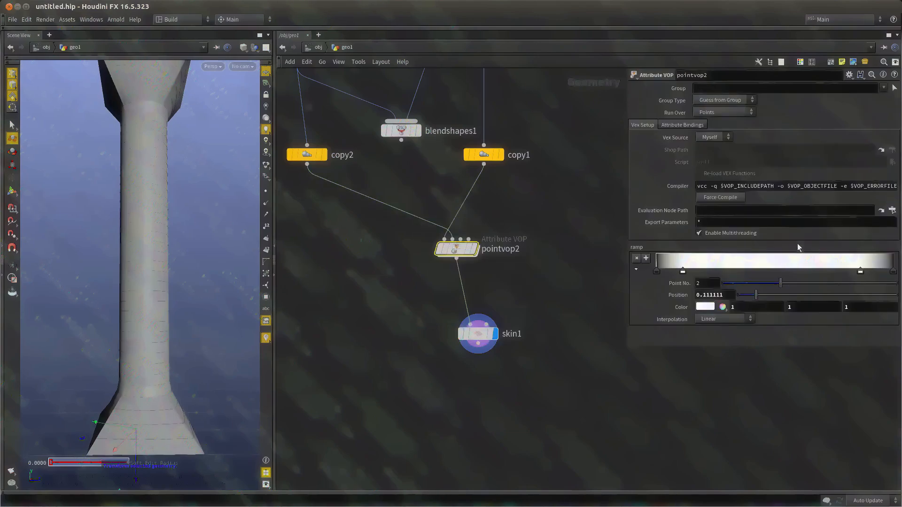
pyautogui.moveTo(860, 271); pyautogui.dragTo(839, 272)
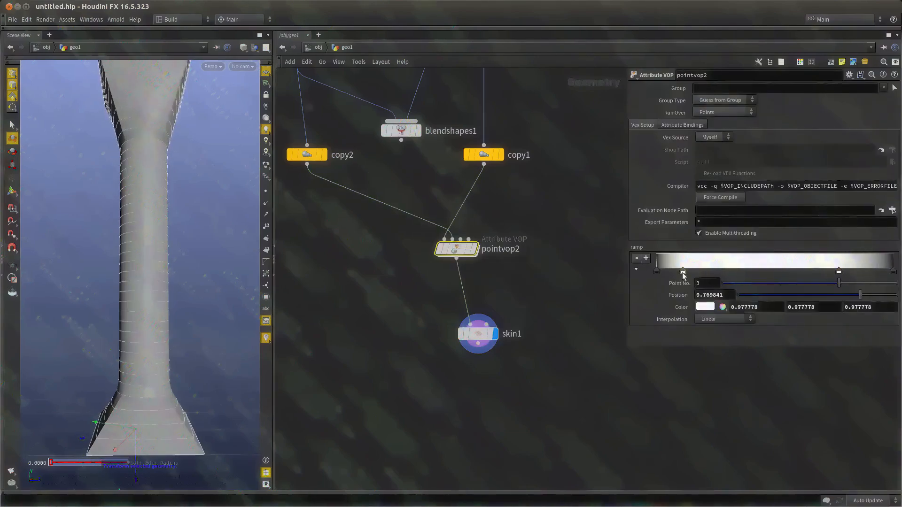
pyautogui.moveTo(683, 276); pyautogui.dragTo(717, 276)
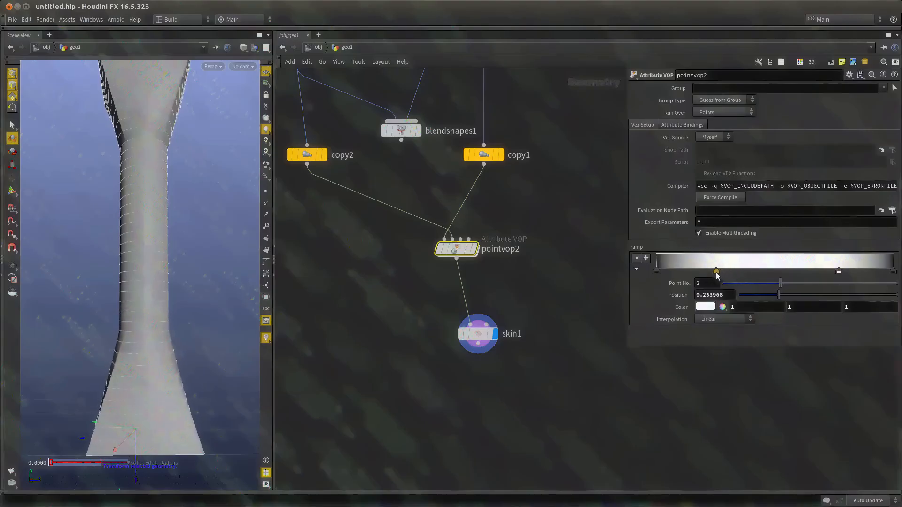
pyautogui.moveTo(118, 302); pyautogui.dragTo(155, 306)
pyautogui.keyDown('alt'); pyautogui.moveTo(155, 306); pyautogui.dragTo(161, 298); pyautogui.keyUp('alt')
pyautogui.press('Delete')
pyautogui.keyDown('alt'); pyautogui.moveTo(50, 280); pyautogui.dragTo(78, 260); pyautogui.keyUp('alt')
pyautogui.scroll(-3, 78, 259)
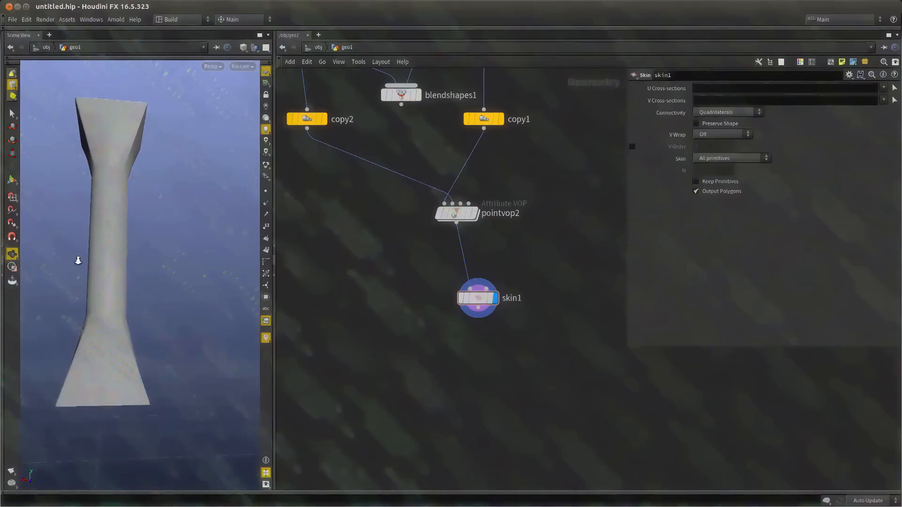
# Set the interpolation of pointvop2's two inner ramp points to Catmull-Rom.
pyautogui.press('Up')
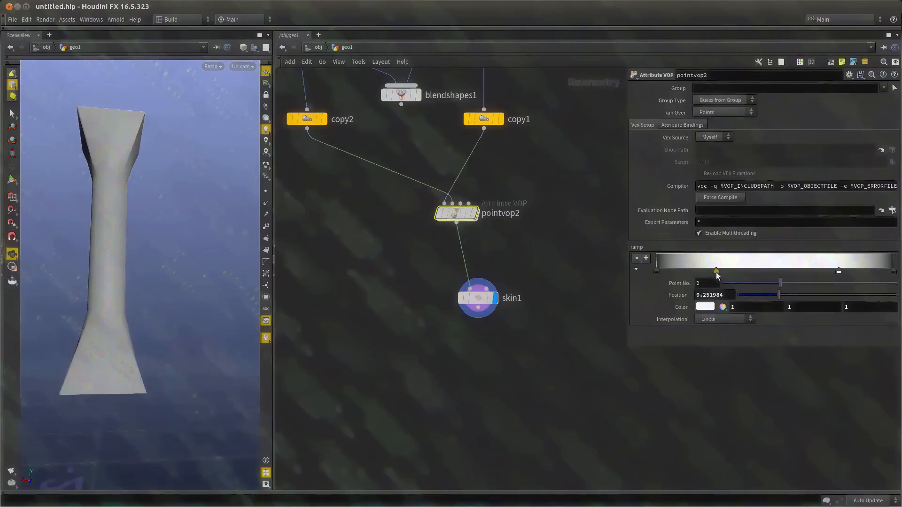
pyautogui.click(723, 318)
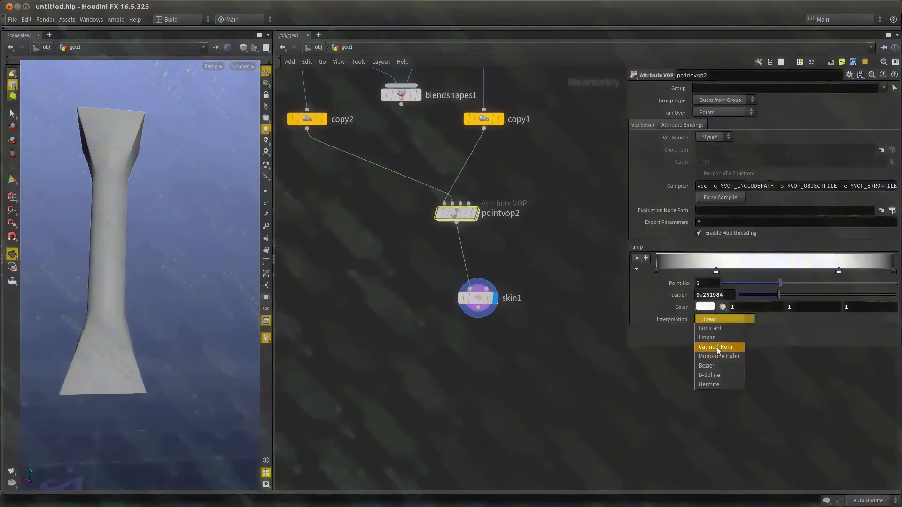
pyautogui.click(717, 347)
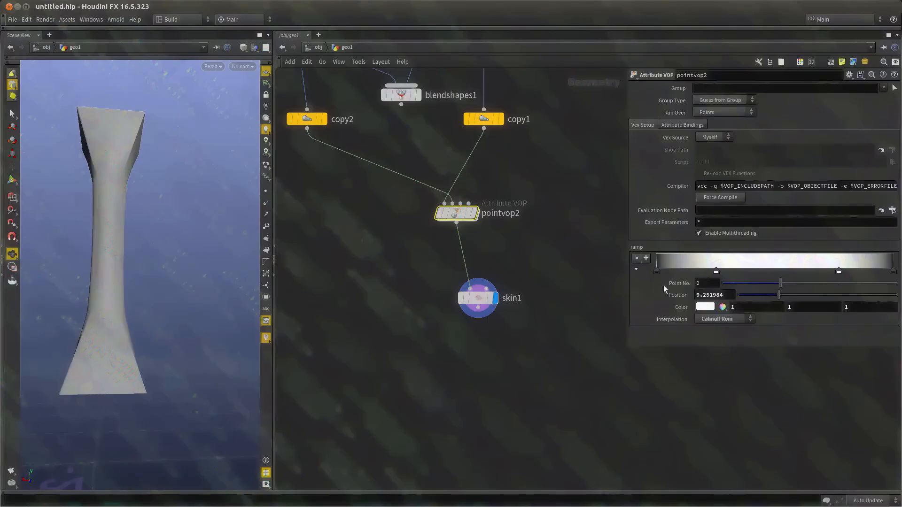
pyautogui.click(838, 271)
pyautogui.click(726, 319)
pyautogui.click(726, 342)
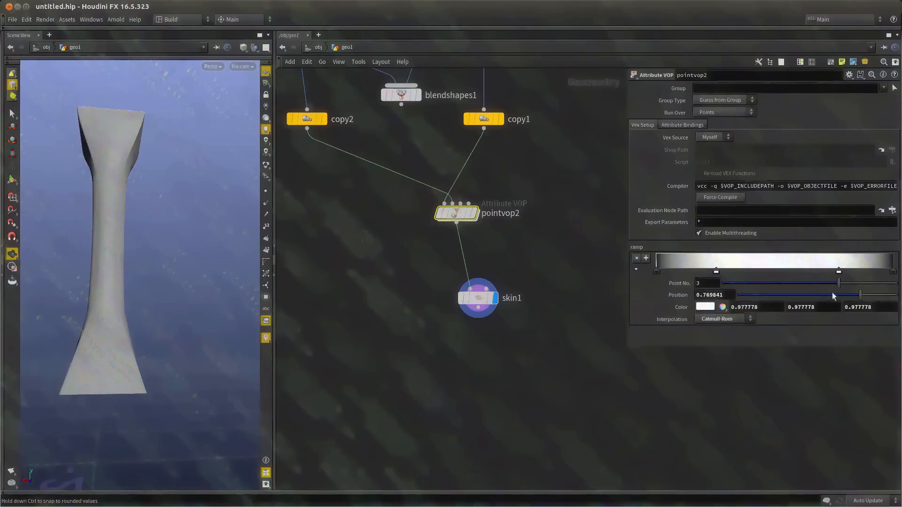
# Set the interpolation of the ramp's first and last points to Catmull-Rom.
pyautogui.click(893, 272)
pyautogui.moveTo(129, 175); pyautogui.dragTo(158, 188)
pyautogui.click(724, 319)
pyautogui.click(723, 341)
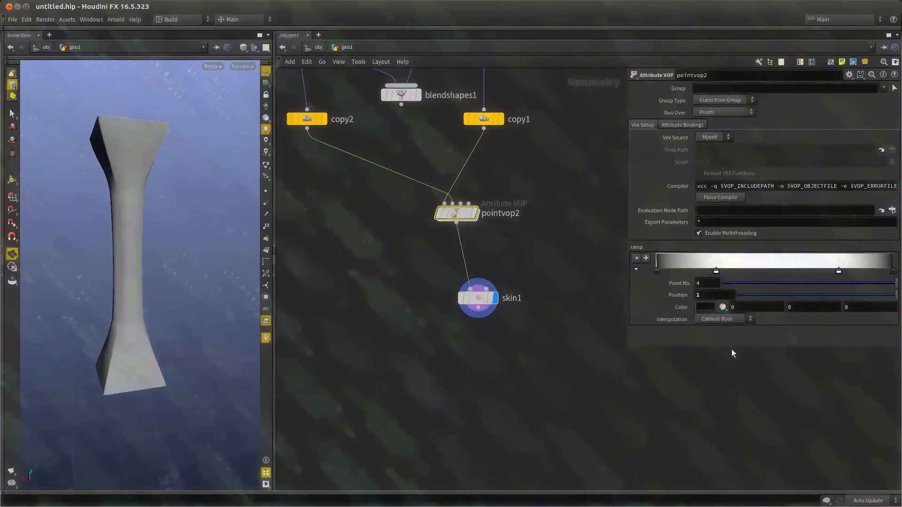
pyautogui.click(656, 271)
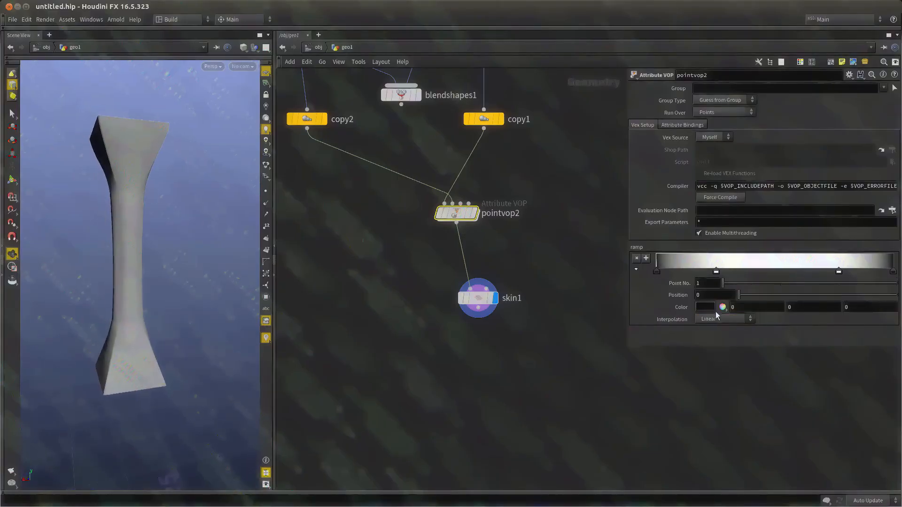
pyautogui.click(724, 319)
pyautogui.click(723, 343)
pyautogui.moveTo(171, 279); pyautogui.dragTo(108, 357)
pyautogui.moveTo(126, 265); pyautogui.dragTo(249, 282)
# Remove the unneeded edit1 and blendshapes1 nodes from the network.
pyautogui.moveTo(503, 275); pyautogui.dragTo(534, 405, button='middle')
pyautogui.scroll(-3, 536, 405)
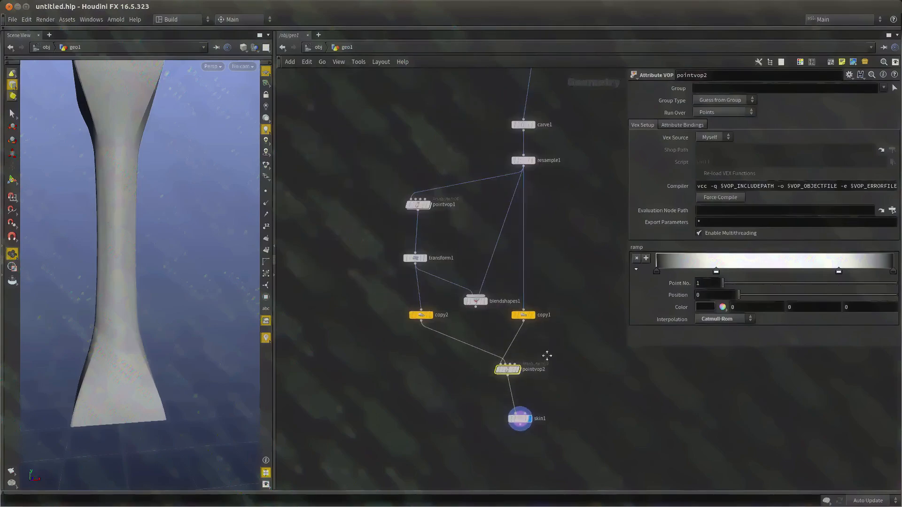
pyautogui.scroll(2, 545, 350)
pyautogui.click(445, 279)
pyautogui.hotkey('ctrl', 'x')
# Link copy2's Total Number to copy1's Total Number with a relative reference.
pyautogui.click(515, 301)
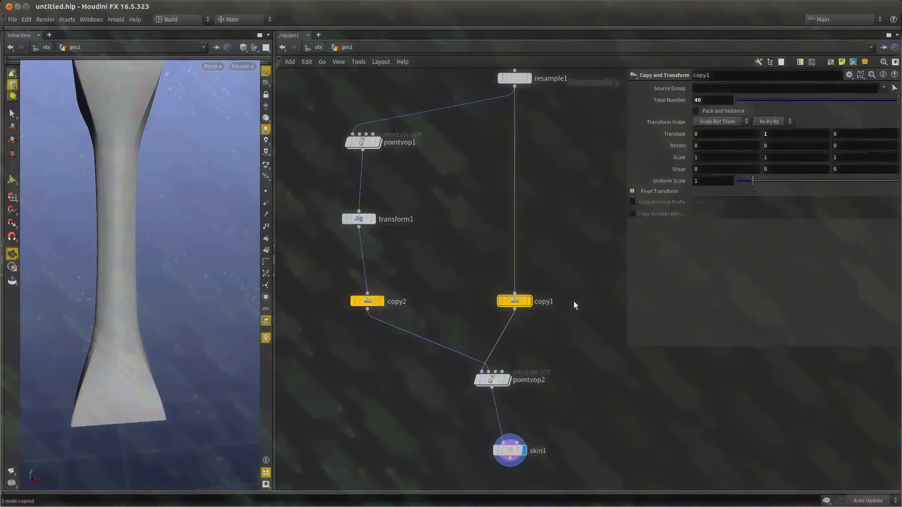
pyautogui.rightClick(708, 98)
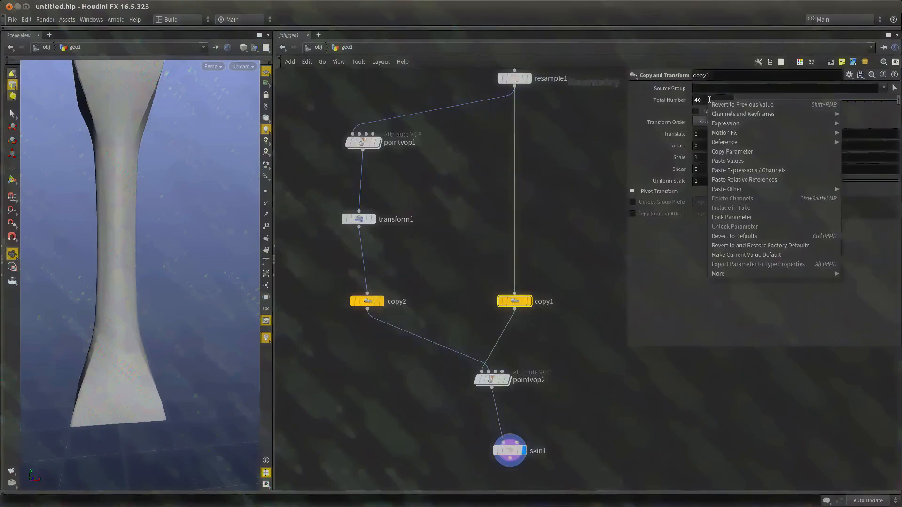
pyautogui.click(737, 150)
pyautogui.click(376, 301)
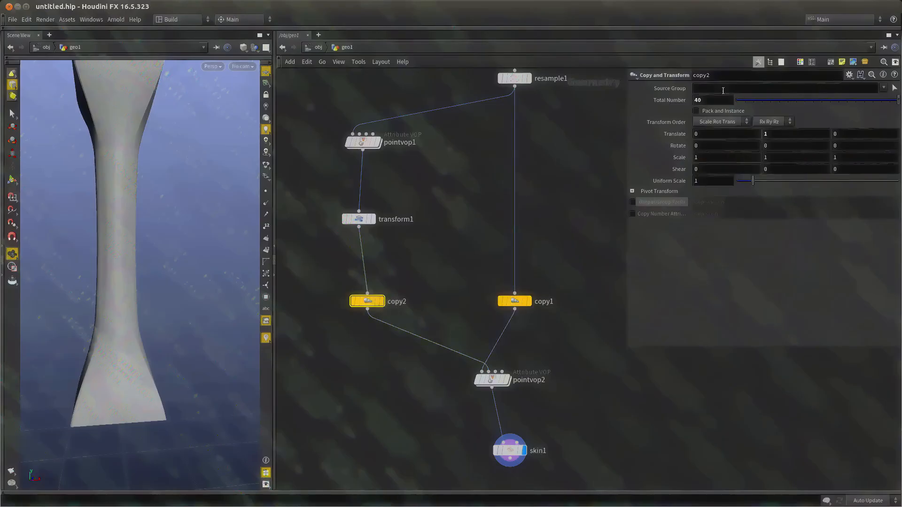
pyautogui.rightClick(707, 99)
pyautogui.click(744, 177)
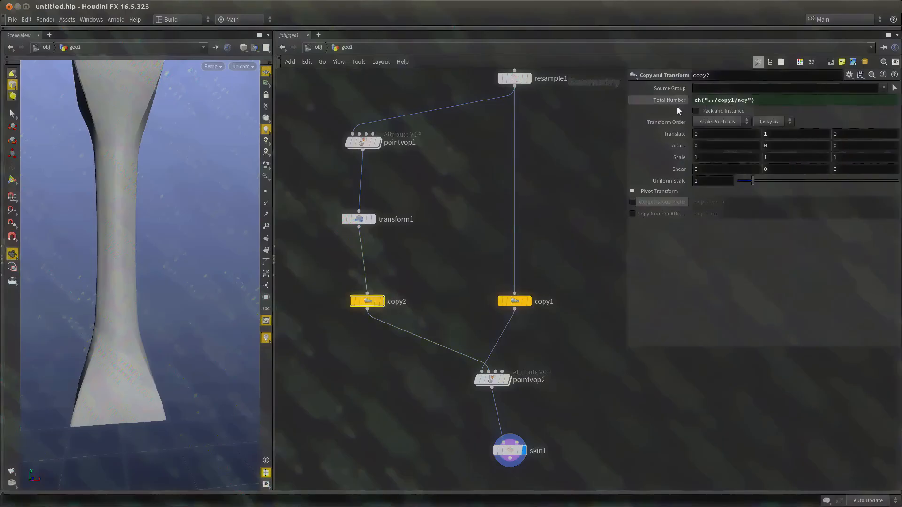
# Link copy2's Y translate to copy1's Y translate with a relative reference.
pyautogui.click(515, 301)
pyautogui.rightClick(777, 132)
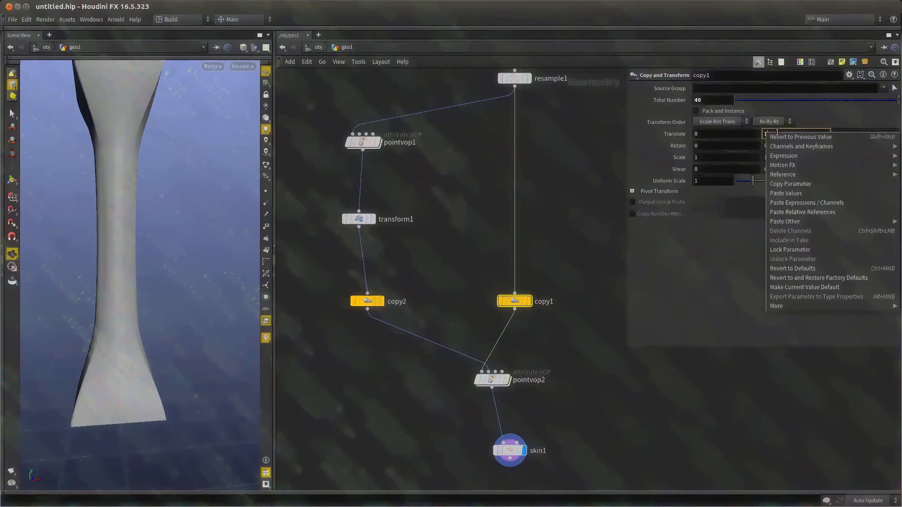
pyautogui.click(798, 178)
pyautogui.click(367, 301)
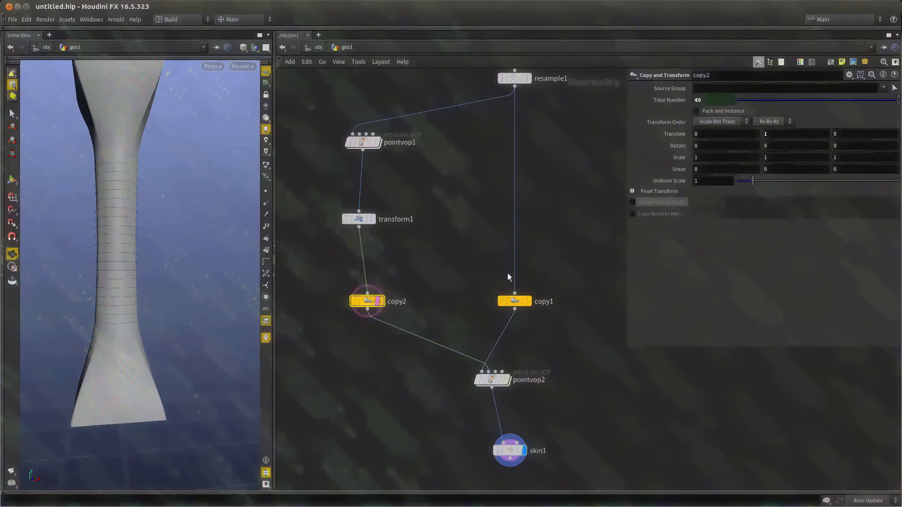
pyautogui.rightClick(775, 135)
pyautogui.click(791, 215)
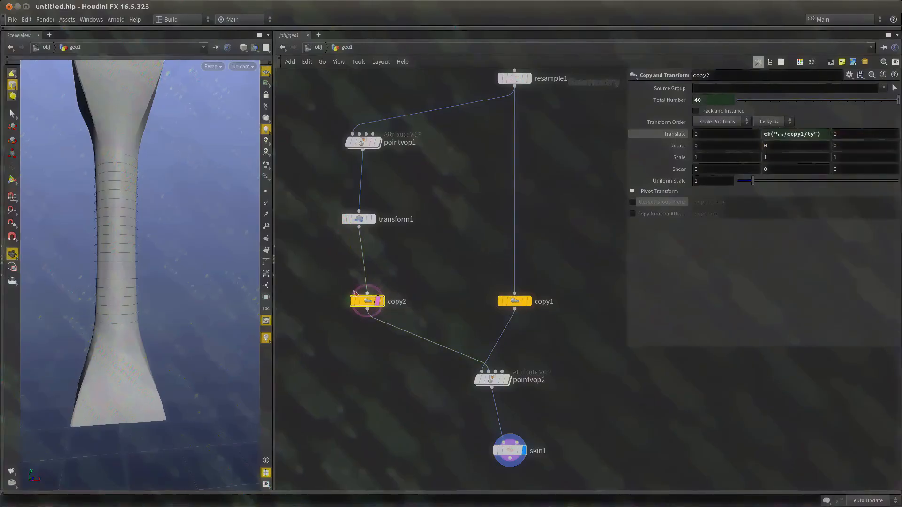
# Set copy1's Total Number to 80.
pyautogui.moveTo(459, 242); pyautogui.dragTo(579, 321)
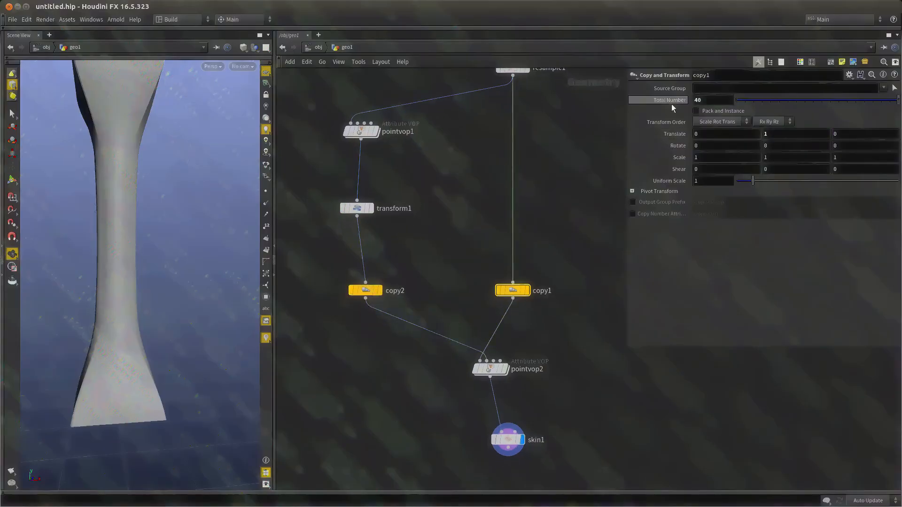
pyautogui.moveTo(701, 100); pyautogui.dragTo(640, 107)
pyautogui.press('Return')
# Set copy1's Y translate to .5 and check the denser column in wireframe.
pyautogui.moveTo(769, 134); pyautogui.dragTo(665, 128)
pyautogui.scroll(-5, 376, 239)
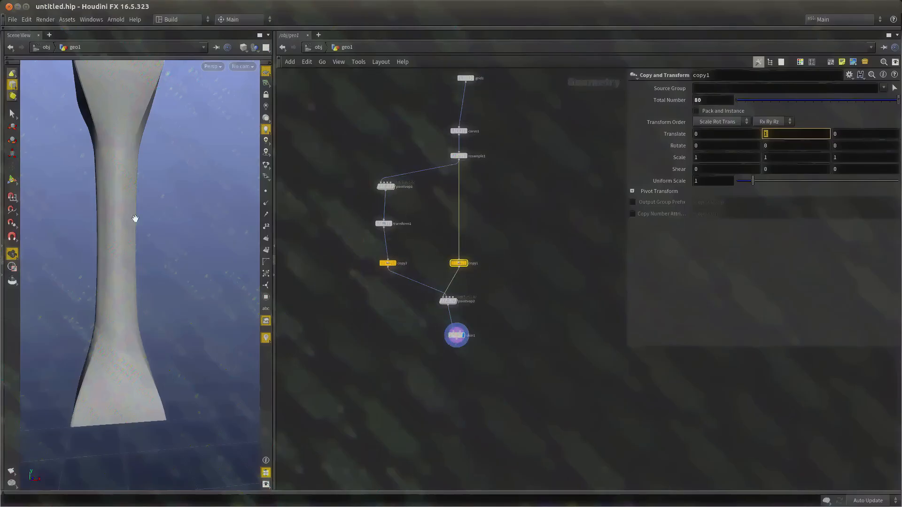
pyautogui.scroll(-3, 118, 235)
pyautogui.moveTo(106, 248); pyautogui.dragTo(106, 301, button='middle')
pyautogui.moveTo(806, 133); pyautogui.dragTo(688, 135)
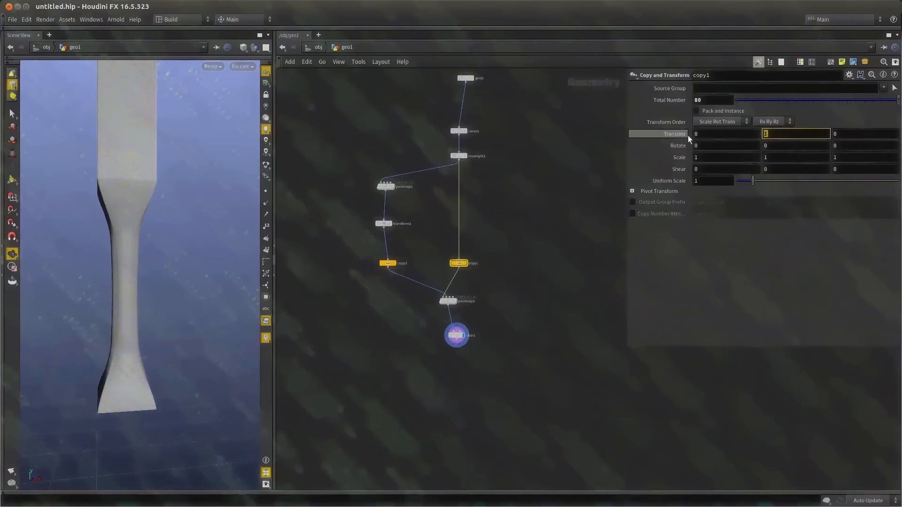
pyautogui.write('.5')
pyautogui.press('Return')
pyautogui.moveTo(107, 268); pyautogui.dragTo(95, 256)
pyautogui.moveTo(95, 256); pyautogui.dragTo(166, 258, button='right')
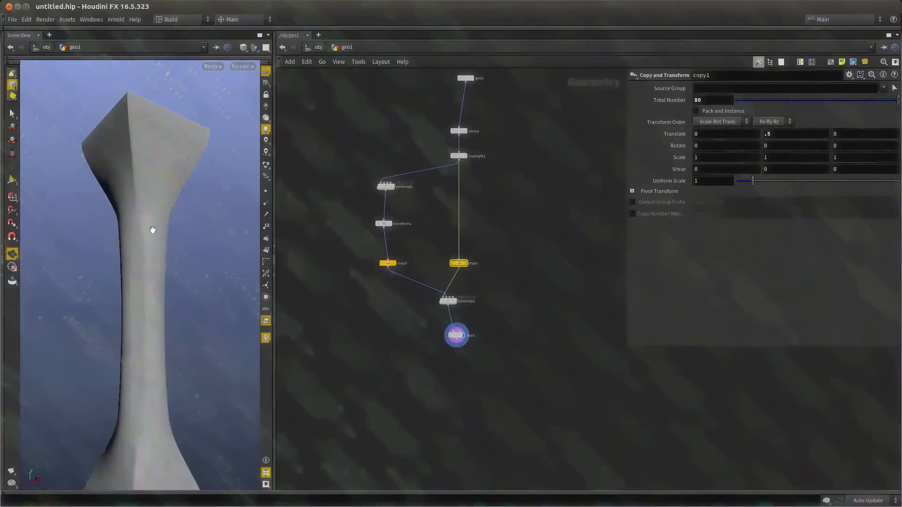
pyautogui.press('w')
pyautogui.moveTo(151, 228); pyautogui.dragTo(158, 258)
pyautogui.press('w')
# Add points at about 0.32 and 0.29 to pointvop2's ramp, and set the 0.29 point's colour to 0.792 for a ring.
pyautogui.scroll(3, 451, 287)
pyautogui.click(371, 286)
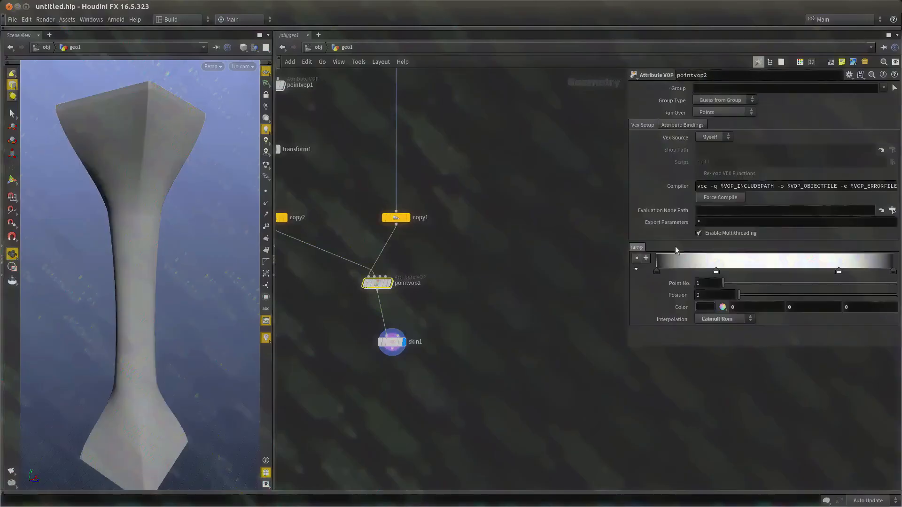
pyautogui.click(731, 263)
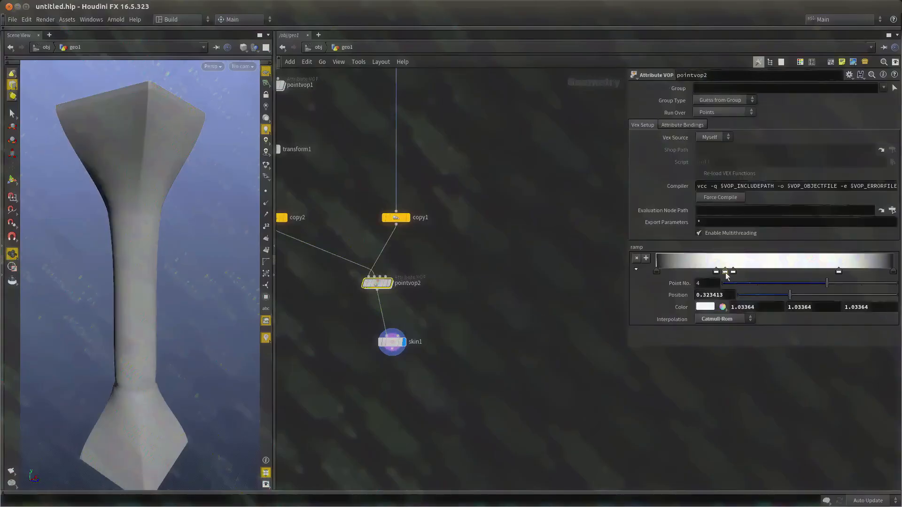
pyautogui.click(725, 272)
pyautogui.click(710, 308)
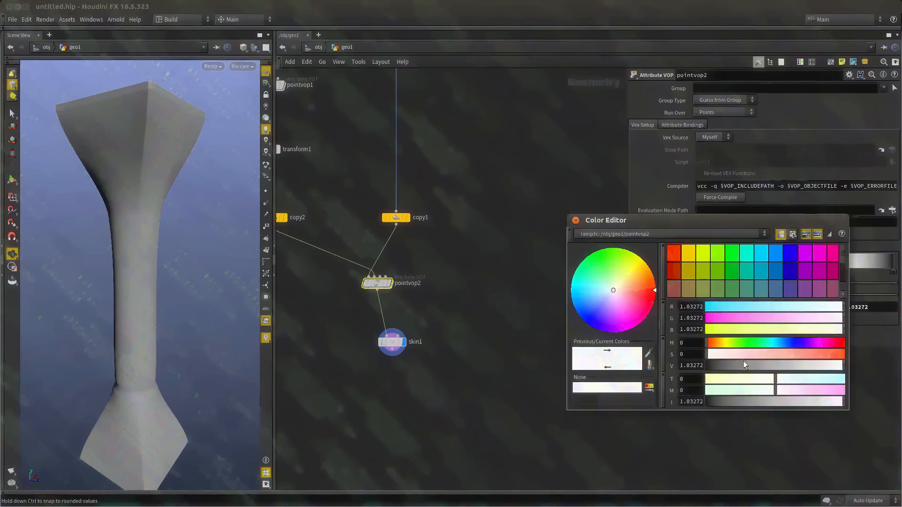
pyautogui.moveTo(743, 361); pyautogui.dragTo(815, 365)
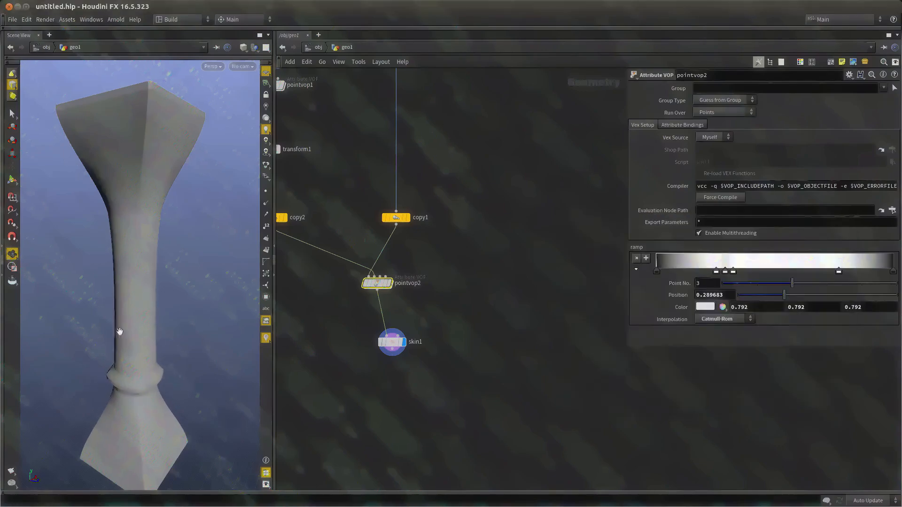
pyautogui.moveTo(120, 333); pyautogui.dragTo(167, 261, button='middle')
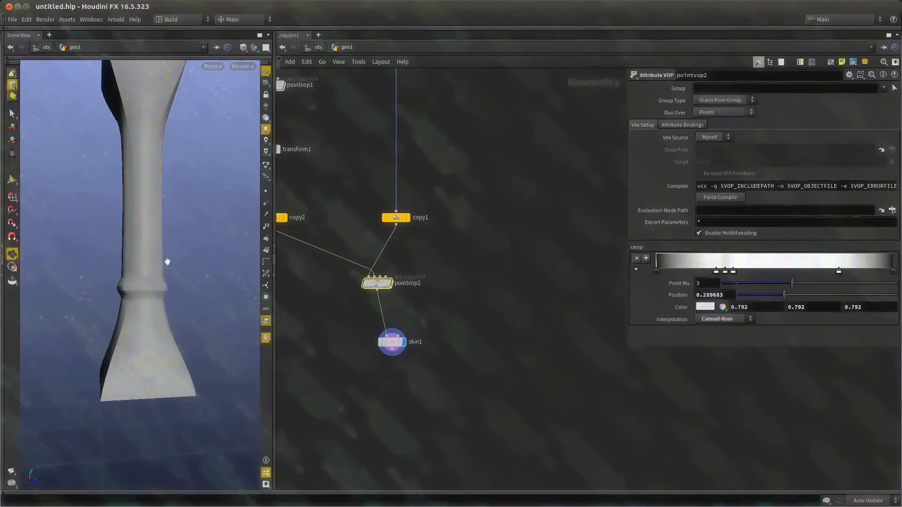
# Add two points near the start of pointvop2's ramp and brighten the one at about 0.063 to near white for a stepped base.
pyautogui.click(665, 266)
pyautogui.click(672, 265)
pyautogui.click(664, 271)
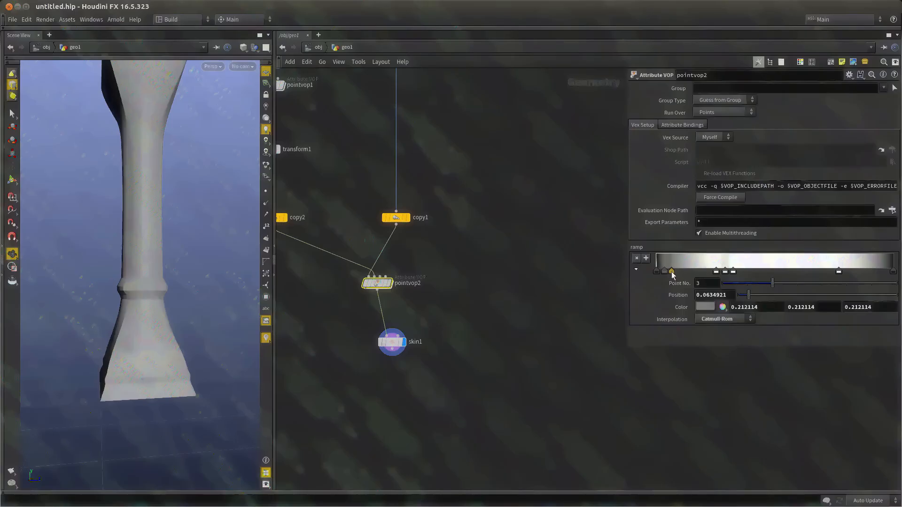
pyautogui.moveTo(223, 361); pyautogui.dragTo(165, 364)
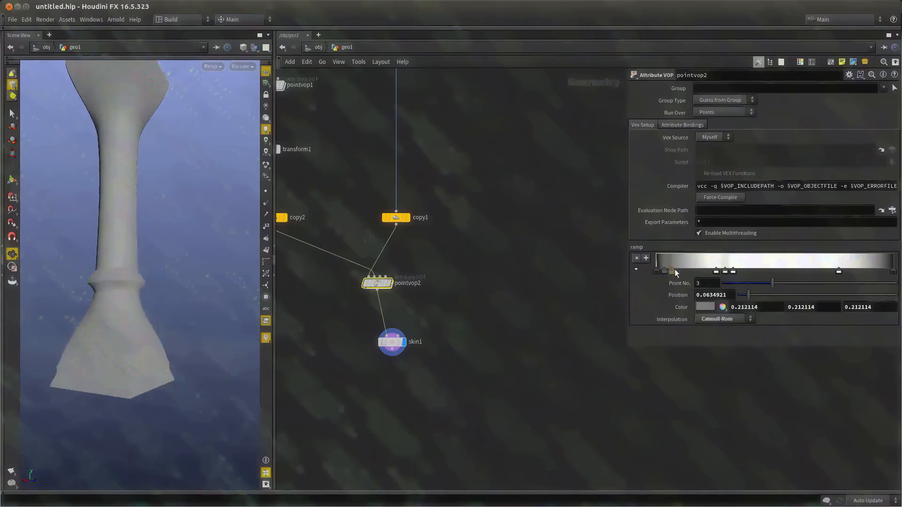
pyautogui.click(703, 306)
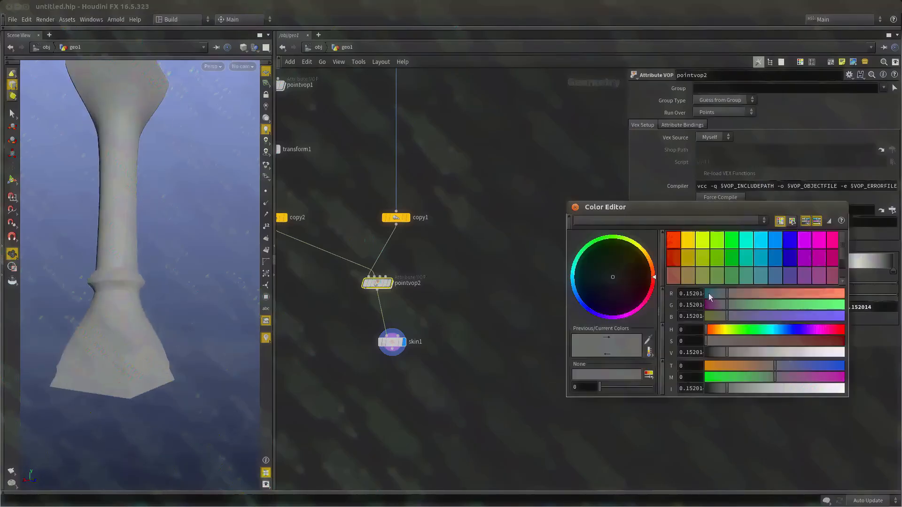
pyautogui.moveTo(763, 355); pyautogui.dragTo(829, 351)
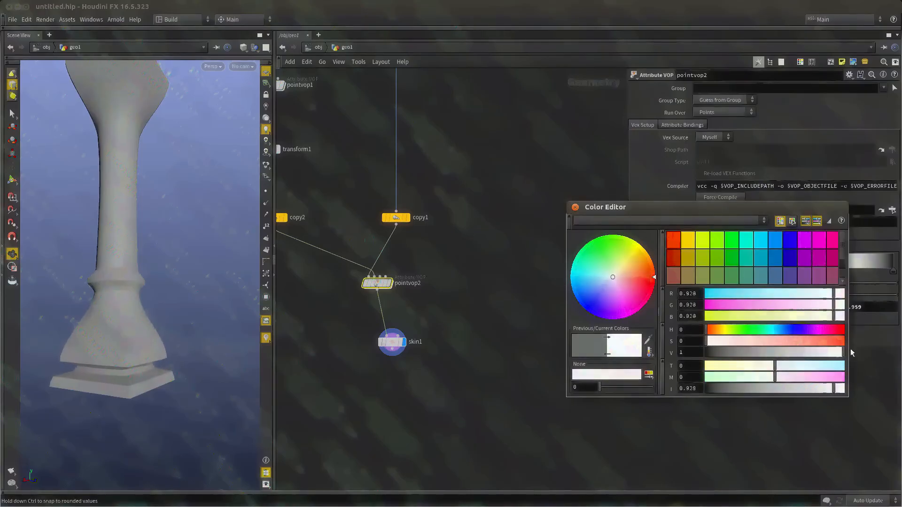
pyautogui.moveTo(115, 384); pyautogui.dragTo(165, 368)
pyautogui.click(575, 208)
# Add points near the end of pointvop2's ramp, including one at about 0.938, and set the end point's colour to 0.075.
pyautogui.moveTo(495, 199); pyautogui.dragTo(515, 229, button='middle')
pyautogui.scroll(1, 572, 290)
pyautogui.click(884, 266)
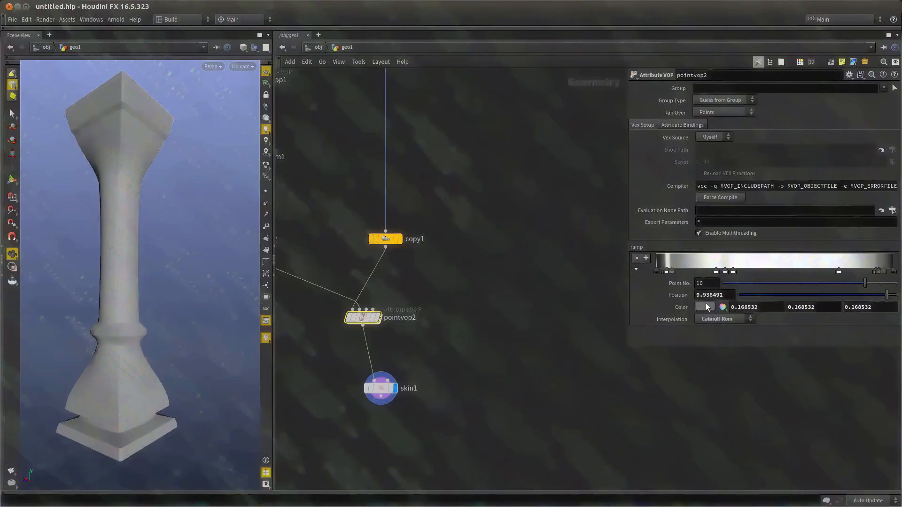
pyautogui.moveTo(138, 185)
pyautogui.mouseDown()
pyautogui.moveTo(133, 165)
pyautogui.moveTo(154, 180)
pyautogui.mouseUp()
pyautogui.click(892, 272)
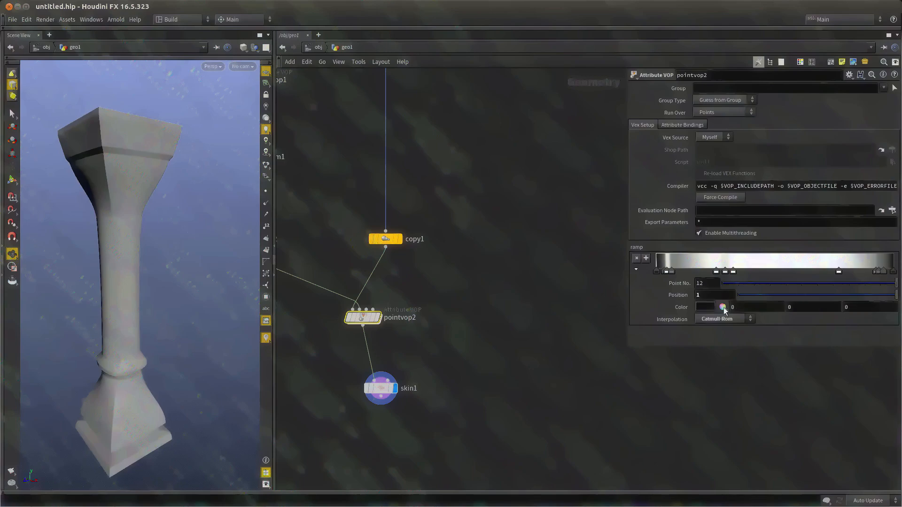
pyautogui.click(707, 308)
pyautogui.moveTo(724, 355)
pyautogui.mouseDown()
pyautogui.moveTo(711, 355)
pyautogui.moveTo(744, 357)
pyautogui.moveTo(716, 355)
pyautogui.mouseUp()
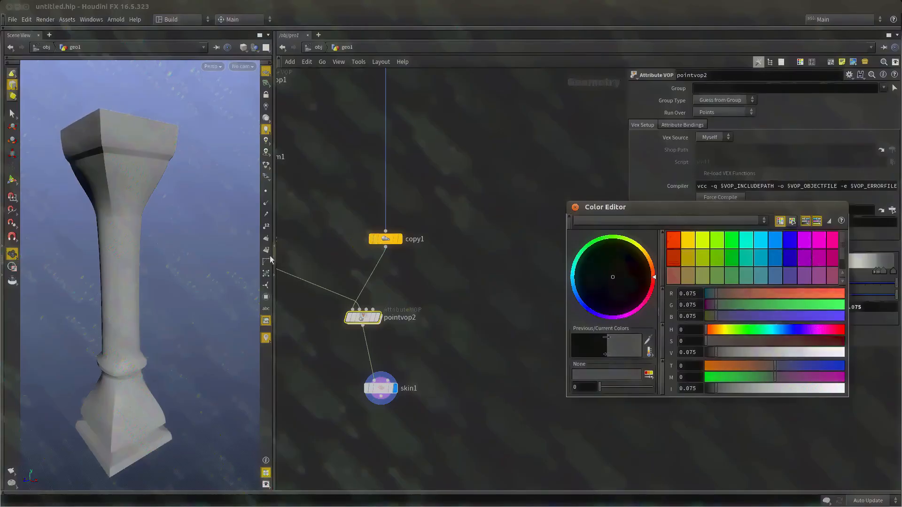
pyautogui.moveTo(256, 257); pyautogui.dragTo(241, 262)
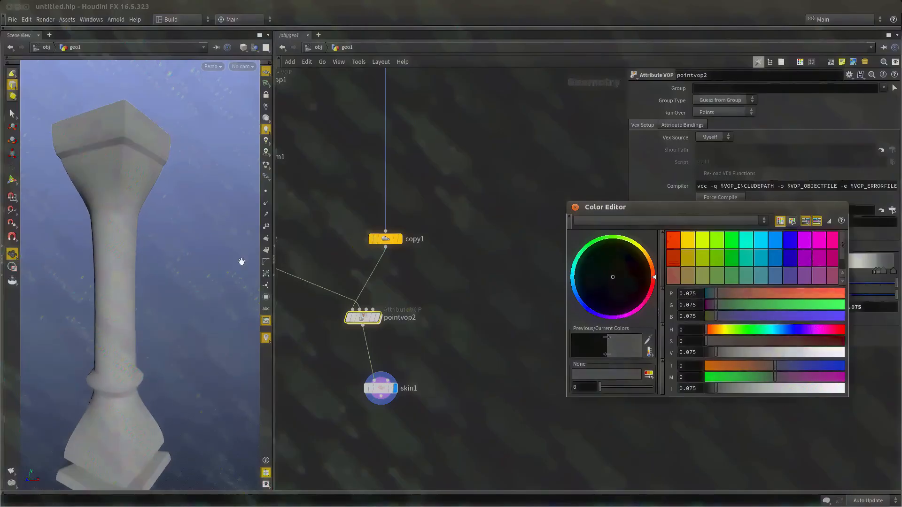
pyautogui.click(575, 207)
# Add a cluster of ramp points around the middle, including 0.466, 0.482 and 0.5, and widen the parameter display to separate them.
pyautogui.click(763, 271)
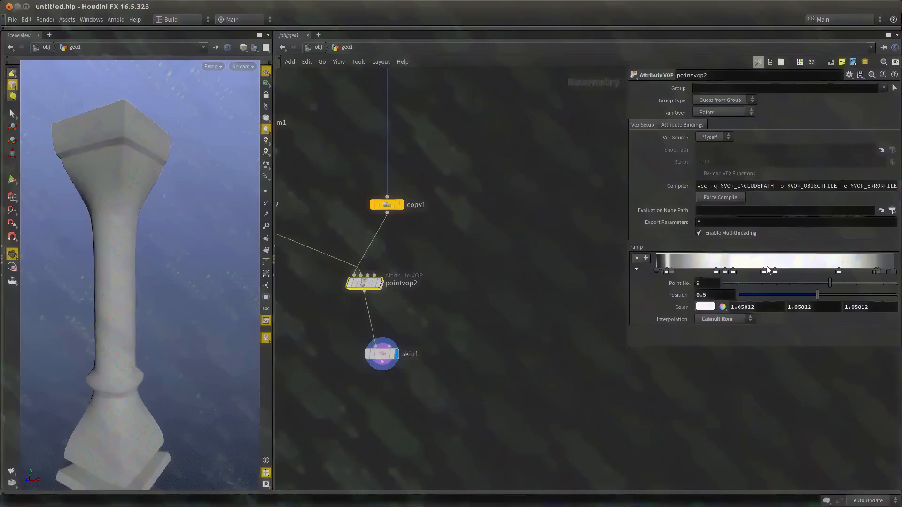
pyautogui.moveTo(768, 270); pyautogui.dragTo(757, 292)
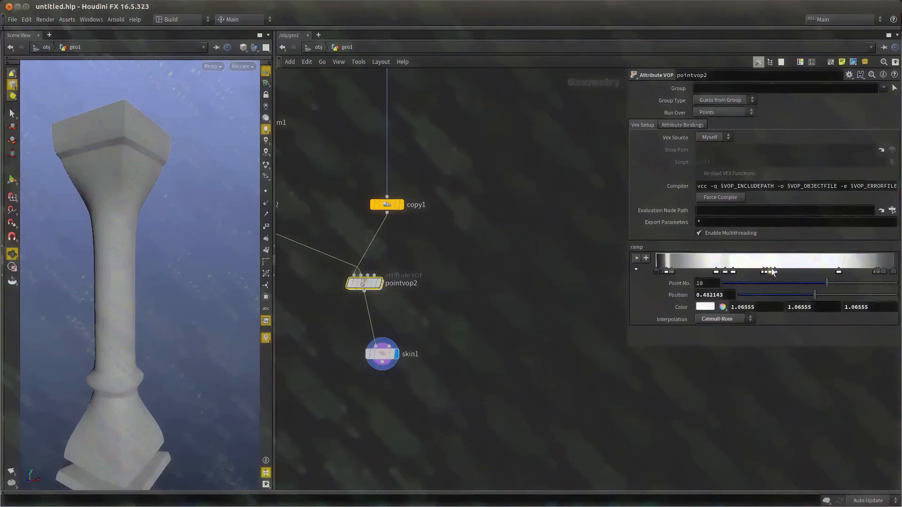
pyautogui.click(636, 269)
pyautogui.click(636, 270)
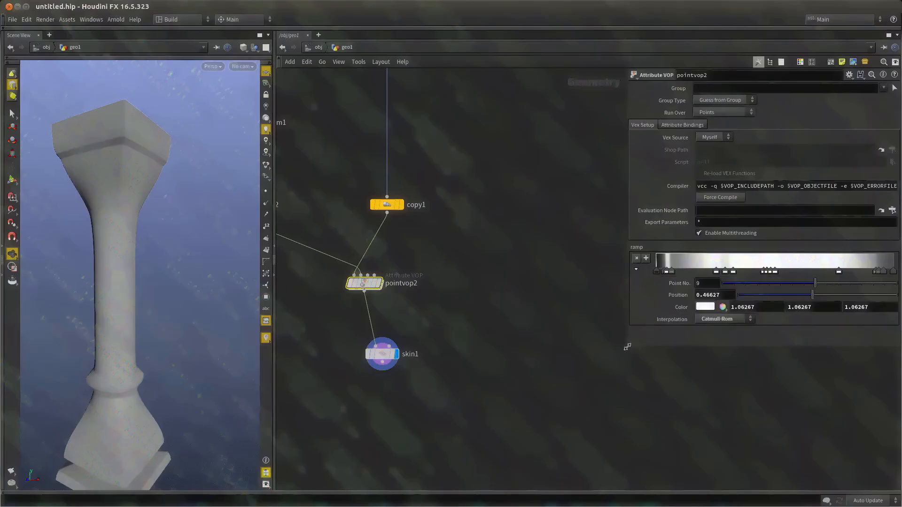
pyautogui.moveTo(626, 346); pyautogui.dragTo(488, 427)
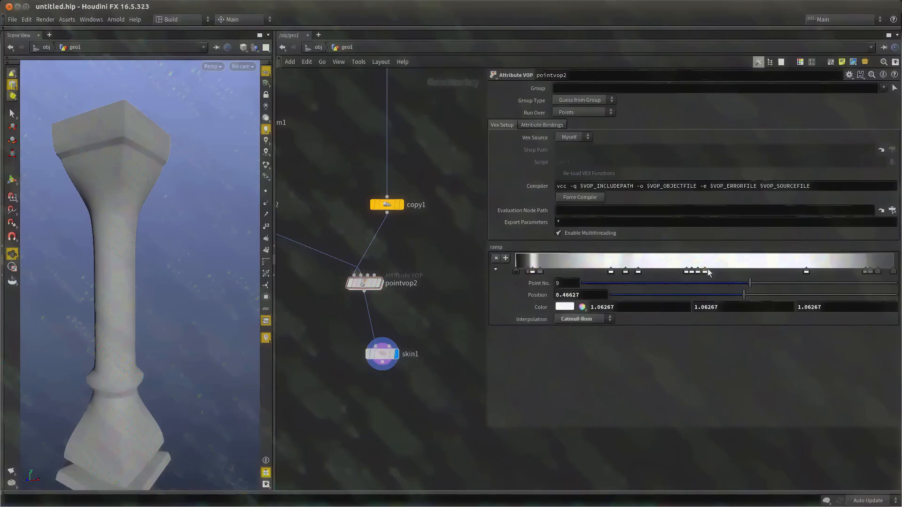
# Set the 0.466 ramp point's colour to 0.884 to form a thin ring on the shaft.
pyautogui.click(582, 308)
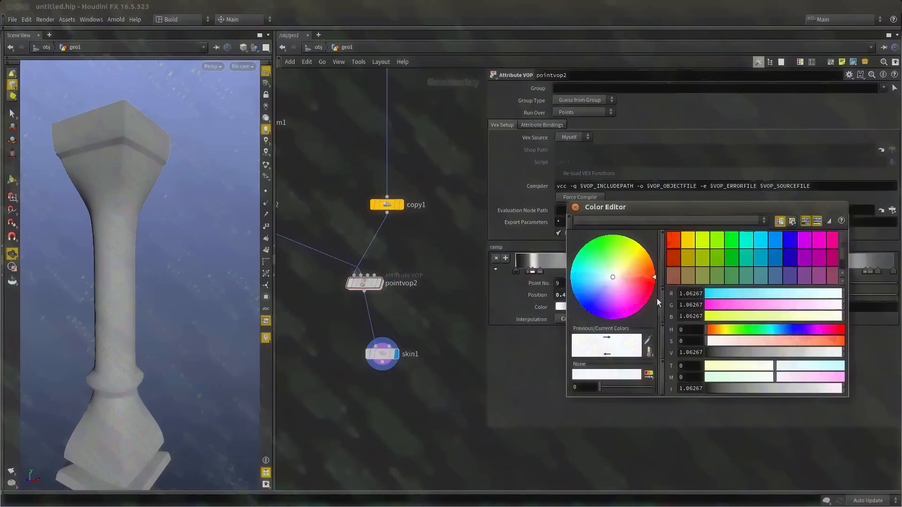
pyautogui.moveTo(765, 352)
pyautogui.mouseDown()
pyautogui.moveTo(721, 360)
pyautogui.moveTo(787, 353)
pyautogui.moveTo(756, 353)
pyautogui.mouseUp()
pyautogui.moveTo(177, 303); pyautogui.dragTo(148, 276)
pyautogui.moveTo(134, 277); pyautogui.dragTo(218, 259)
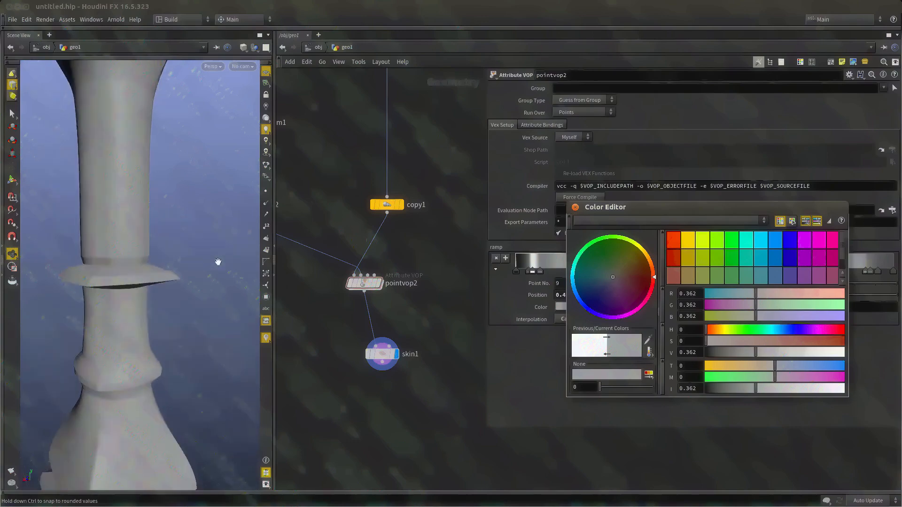
pyautogui.moveTo(757, 353); pyautogui.dragTo(776, 353)
pyautogui.moveTo(166, 272); pyautogui.dragTo(183, 310)
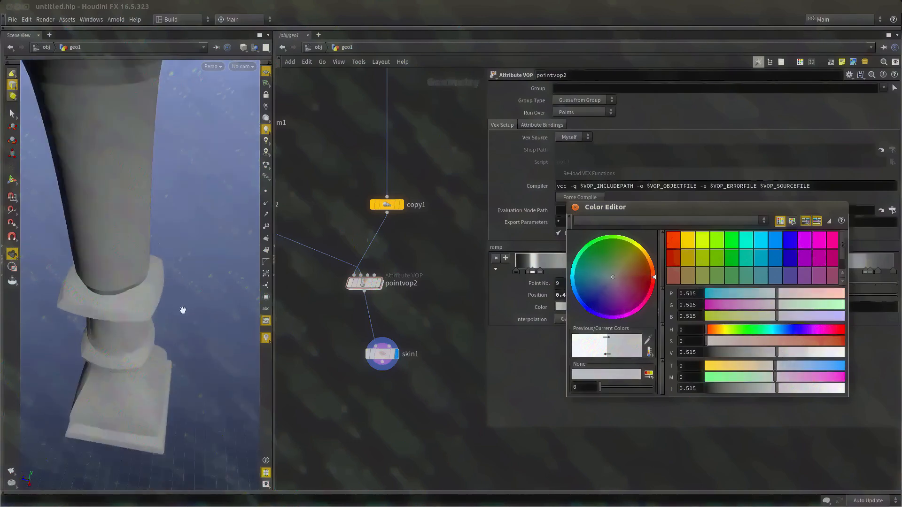
pyautogui.moveTo(754, 353); pyautogui.dragTo(827, 353)
pyautogui.moveTo(193, 300); pyautogui.dragTo(141, 261)
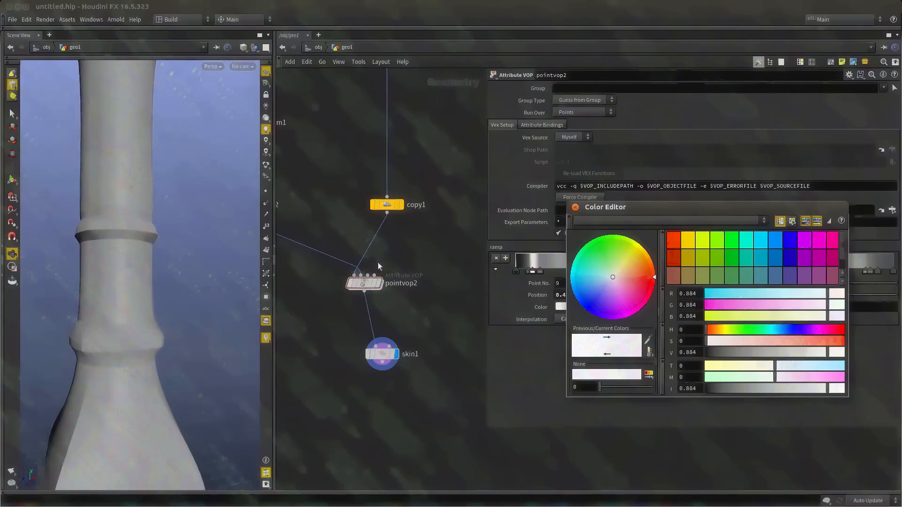
pyautogui.click(575, 207)
pyautogui.moveTo(162, 215); pyautogui.dragTo(125, 261)
pyautogui.scroll(-2, 392, 107)
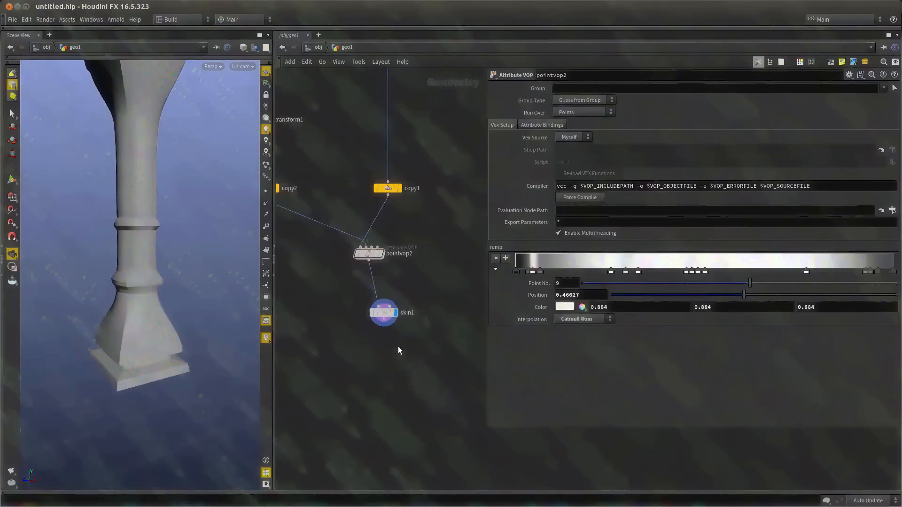
# Display transform1's output and show the circle's points in the viewport.
pyautogui.moveTo(412, 232); pyautogui.dragTo(428, 366, button='middle')
pyautogui.scroll(-1, 428, 366)
pyautogui.scroll(1, 383, 276)
pyautogui.moveTo(369, 268); pyautogui.dragTo(377, 272, button='middle')
pyautogui.click(318, 296)
pyautogui.scroll(1, 343, 338)
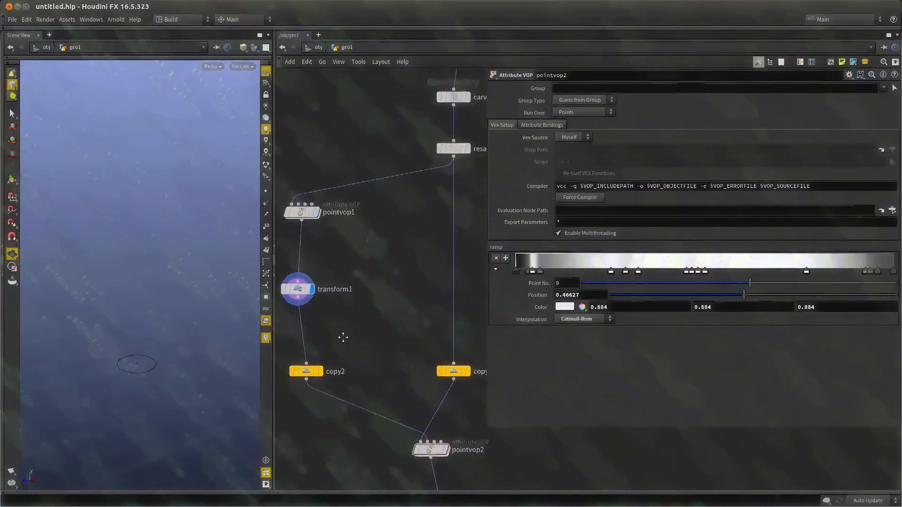
pyautogui.moveTo(343, 337); pyautogui.dragTo(353, 320, button='middle')
pyautogui.moveTo(153, 330); pyautogui.dragTo(150, 377)
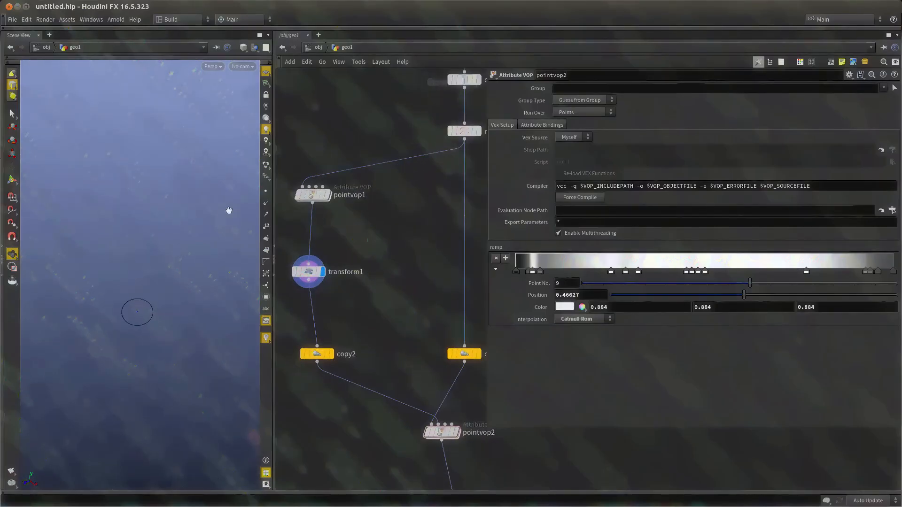
pyautogui.scroll(-3, 416, 309)
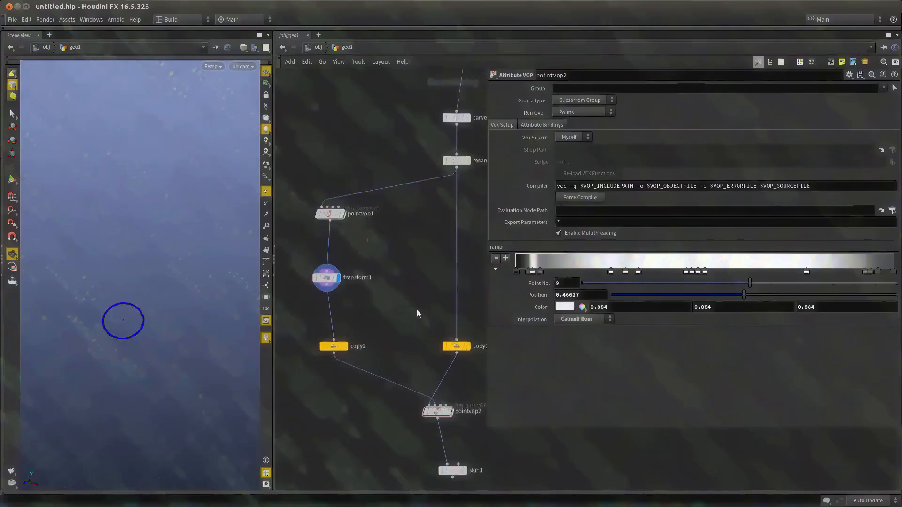
# Select transform1 and frame its circle closely in the resized viewport to examine the point spacing.
pyautogui.moveTo(273, 408); pyautogui.dragTo(203, 409)
pyautogui.scroll(5, 320, 272)
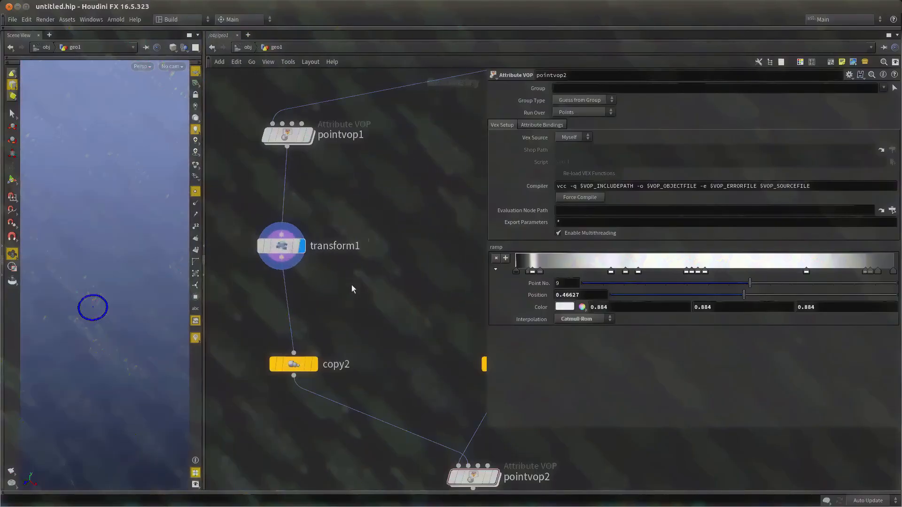
pyautogui.click(281, 246)
pyautogui.hotkey('space', 'h')
pyautogui.moveTo(113, 305); pyautogui.dragTo(122, 314)
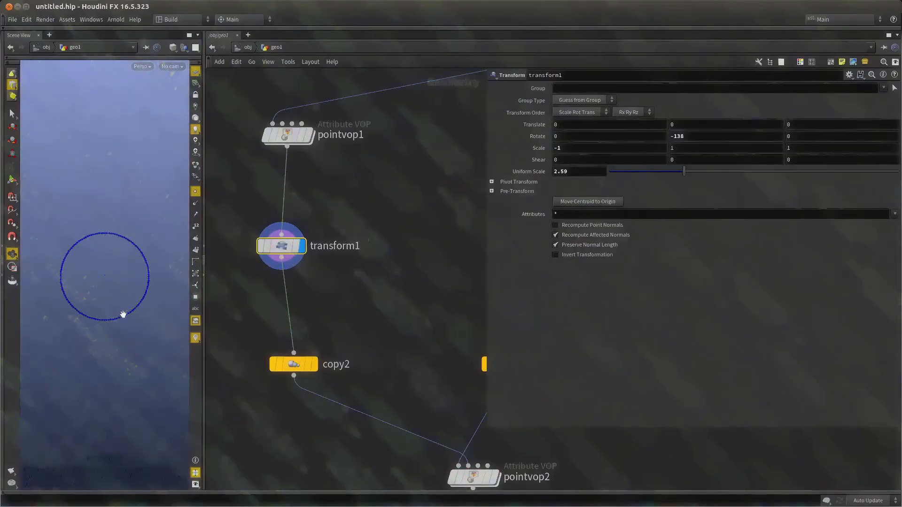
pyautogui.scroll(5, 129, 301)
pyautogui.scroll(1, 323, 303)
pyautogui.scroll(-1, 338, 294)
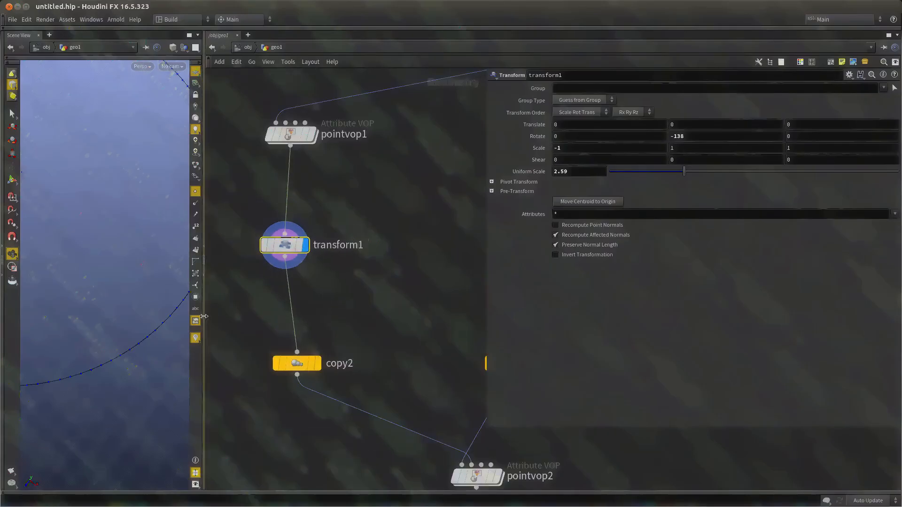
pyautogui.moveTo(203, 317); pyautogui.dragTo(289, 310)
pyautogui.scroll(-1, 377, 283)
# Try a Group node fed by transform1 and remove it.
pyautogui.press('Tab')
pyautogui.moveTo(403, 249)
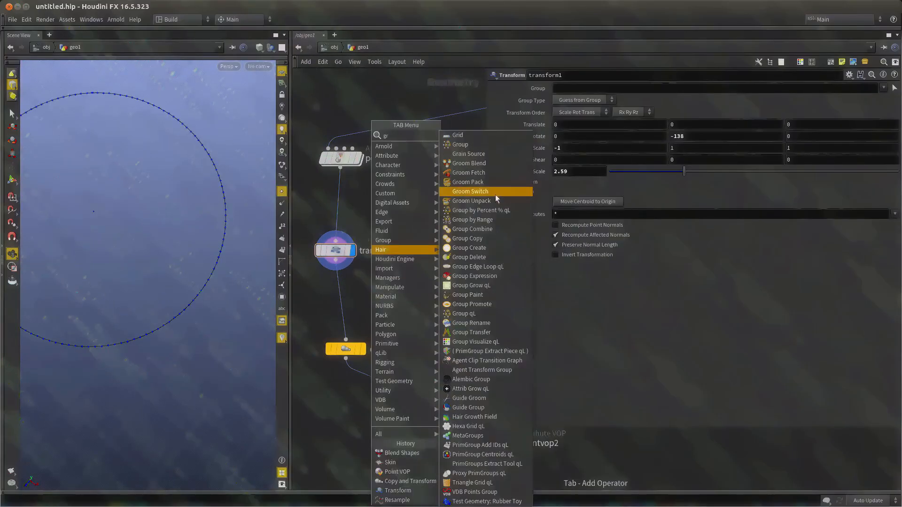
pyautogui.click(470, 143)
pyautogui.click(337, 296)
pyautogui.moveTo(336, 298); pyautogui.dragTo(380, 304)
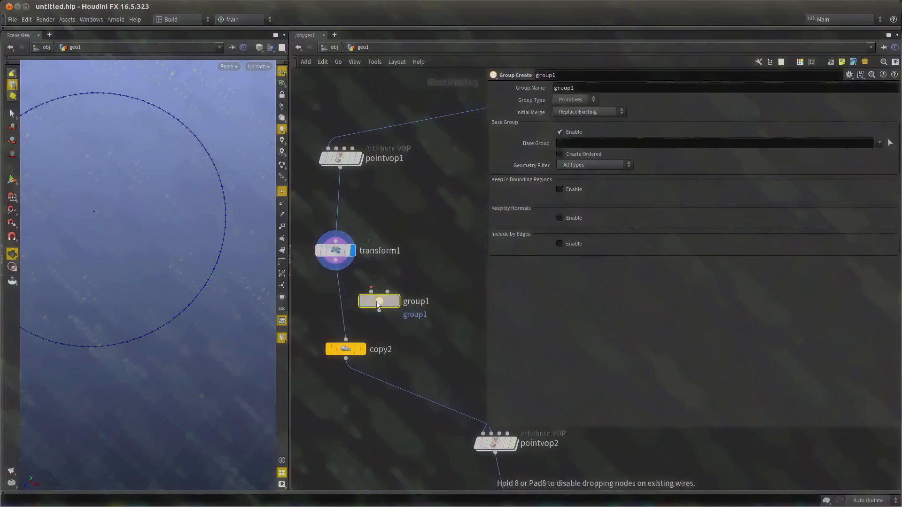
pyautogui.click(397, 300)
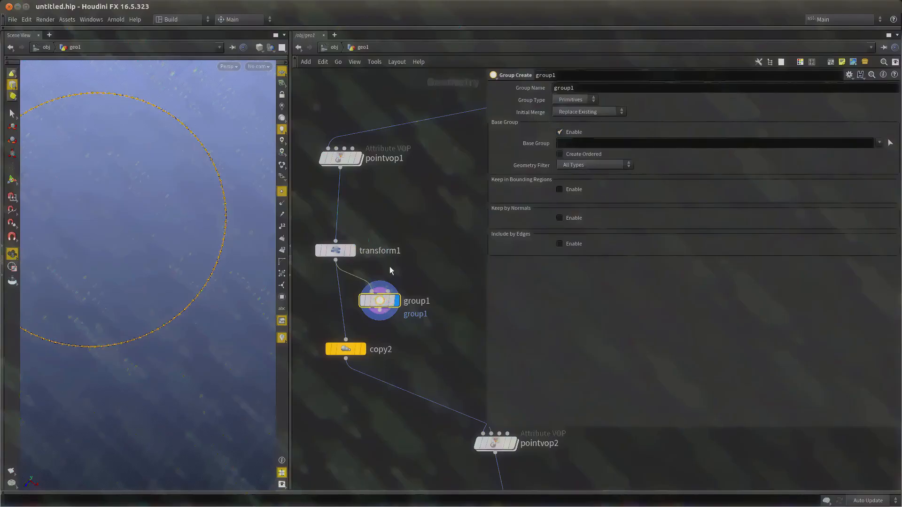
pyautogui.hotkey('ctrl', 'x')
# Add a Group by Range node fed by transform1 and display its output.
pyautogui.press('Tab')
pyautogui.write('gr')
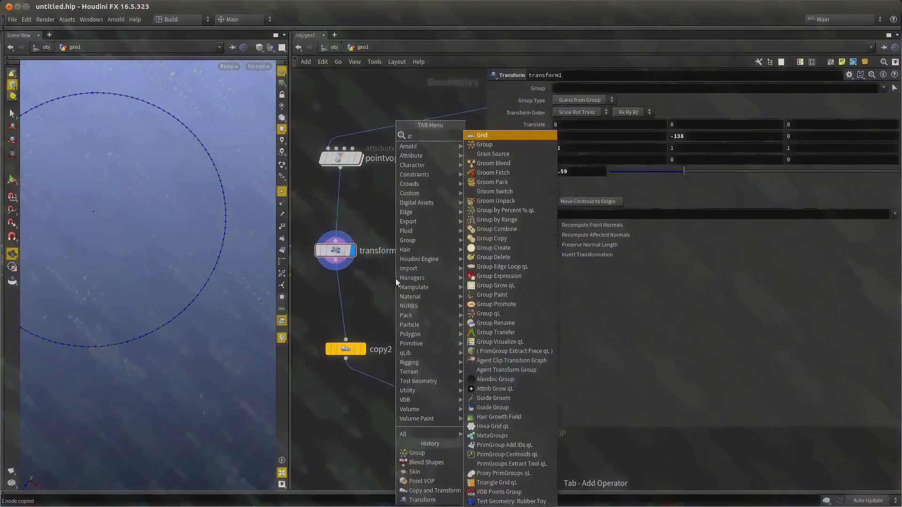
pyautogui.press('Escape')
pyautogui.press('Tab')
pyautogui.write('gro')
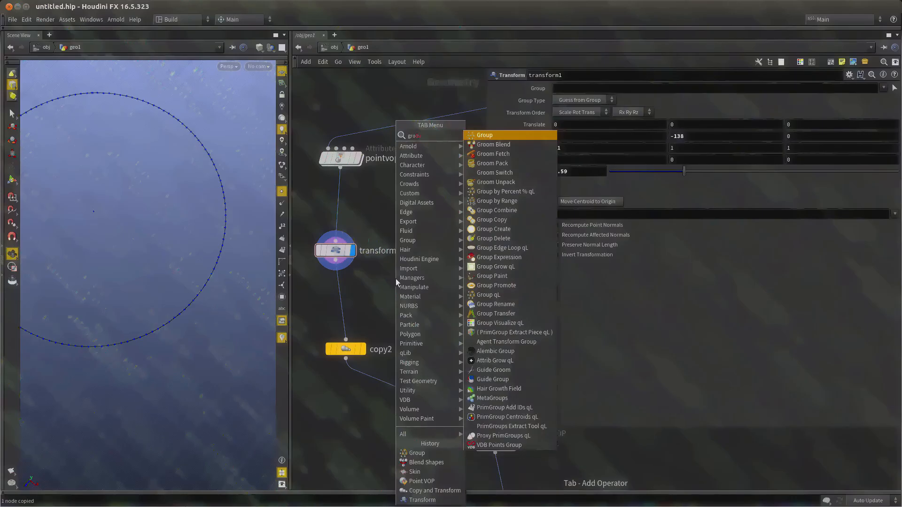
pyautogui.press('Return')
pyautogui.press('Tab')
pyautogui.write('group')
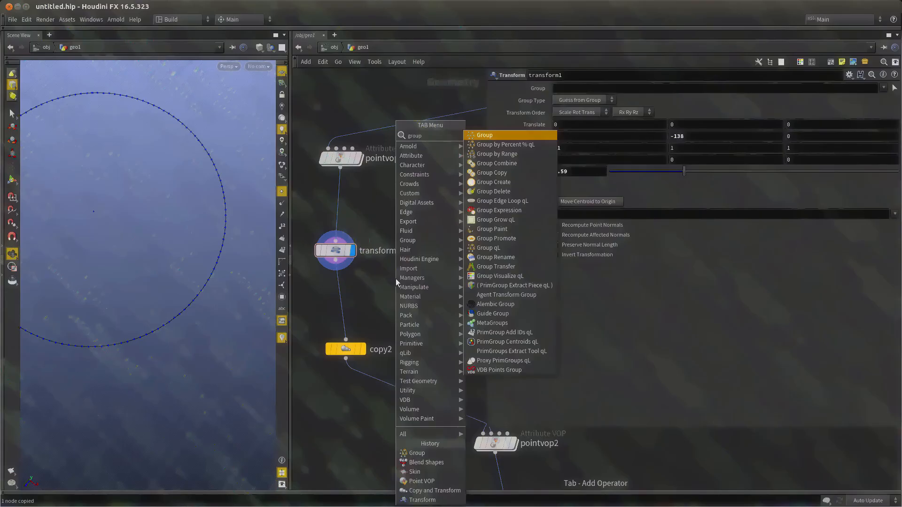
pyautogui.click(492, 153)
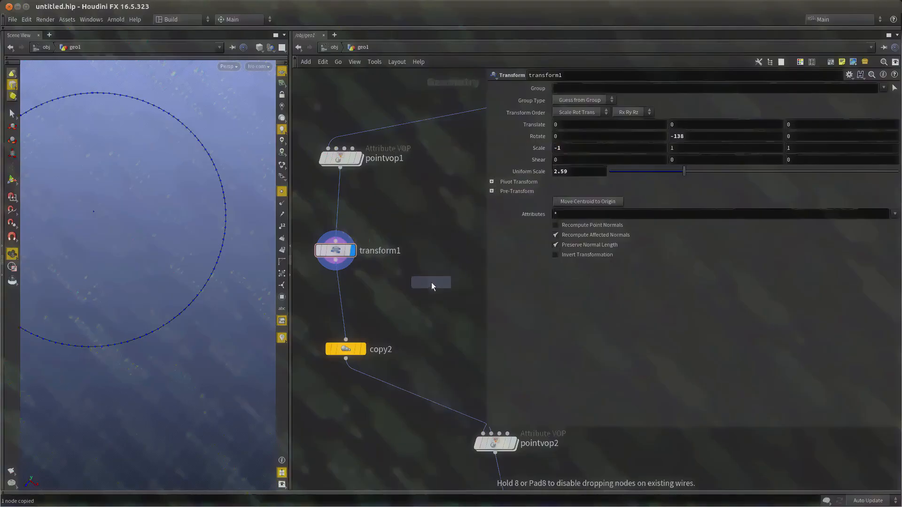
pyautogui.click(398, 292)
pyautogui.moveTo(399, 282); pyautogui.dragTo(336, 262)
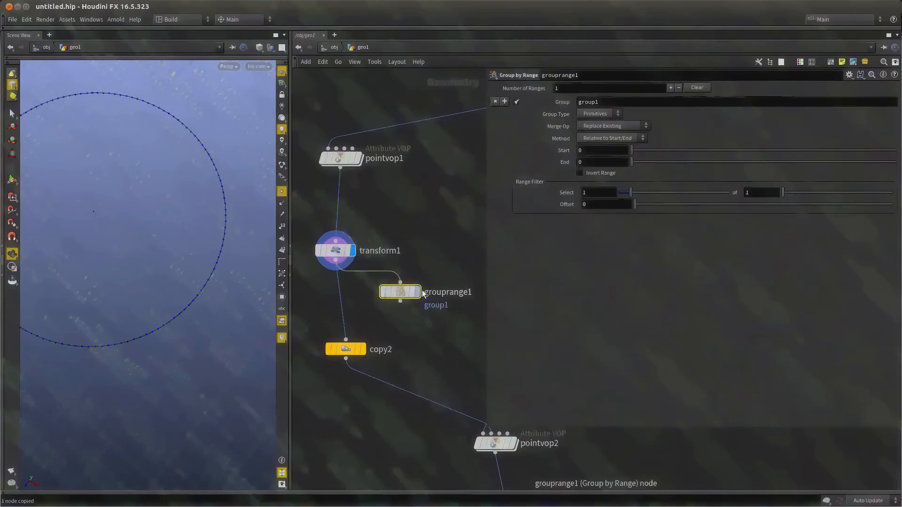
pyautogui.click(417, 292)
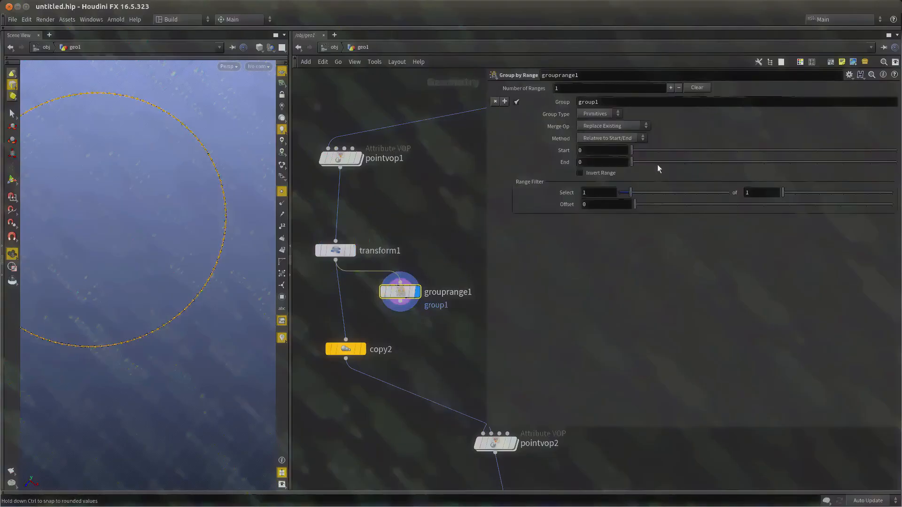
# Set grouprange1's group type to Points and its range filter to select 1 of 5.
pyautogui.click(597, 115)
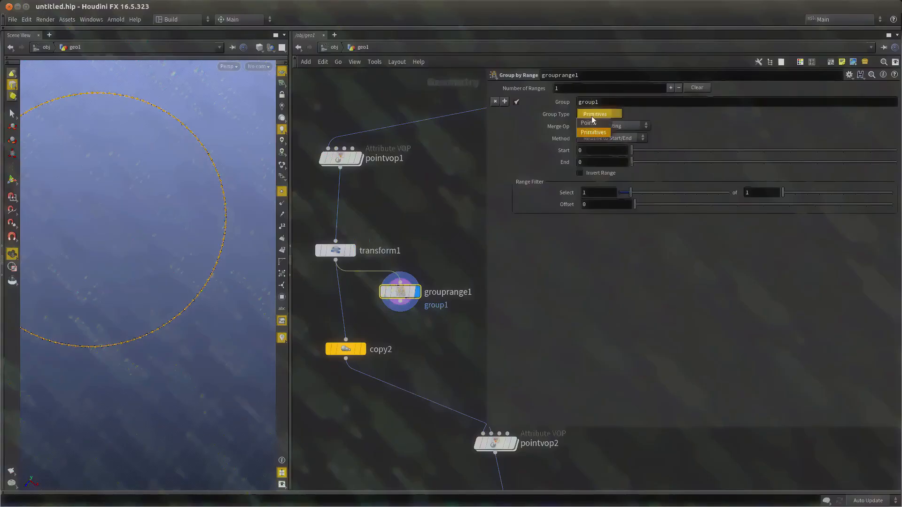
pyautogui.click(591, 123)
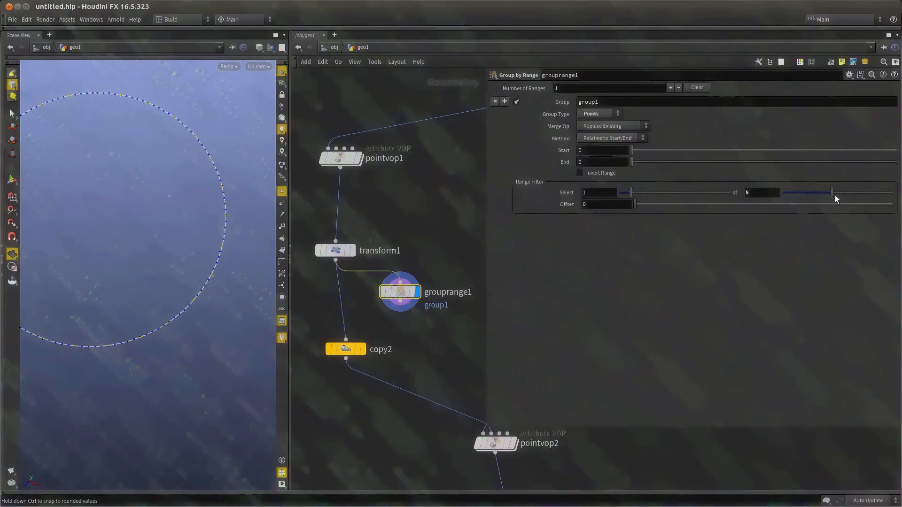
pyautogui.moveTo(75, 367); pyautogui.dragTo(172, 355, button='right')
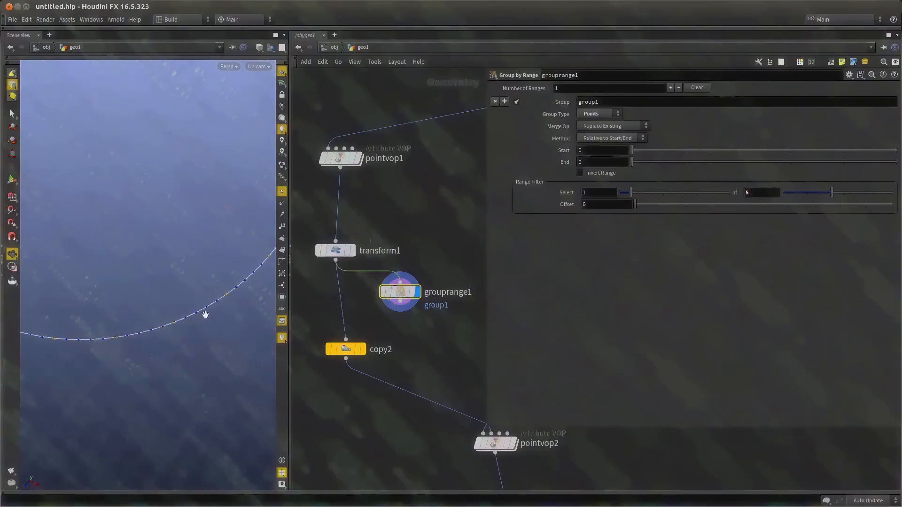
# Set grouprange1's range filter to select 1 of 3 points and view the whole circle.
pyautogui.moveTo(832, 192); pyautogui.dragTo(814, 192)
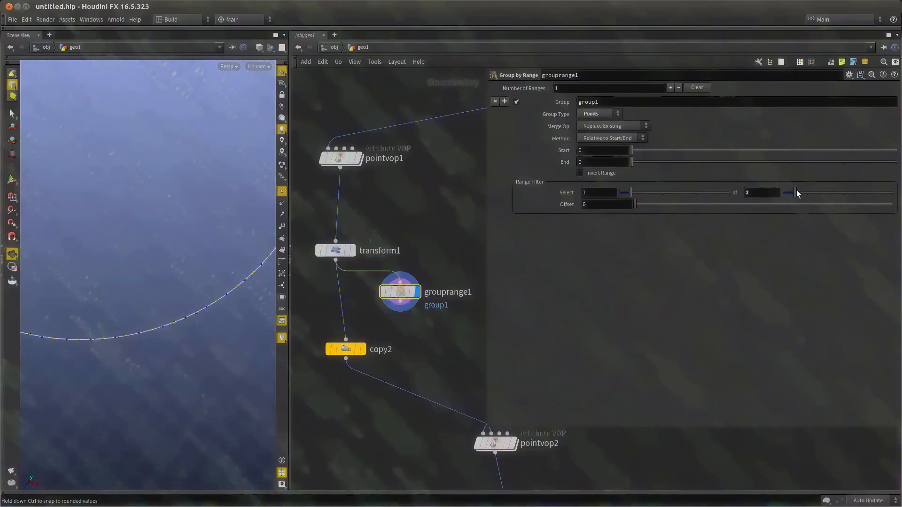
pyautogui.moveTo(161, 288); pyautogui.dragTo(151, 292, button='right')
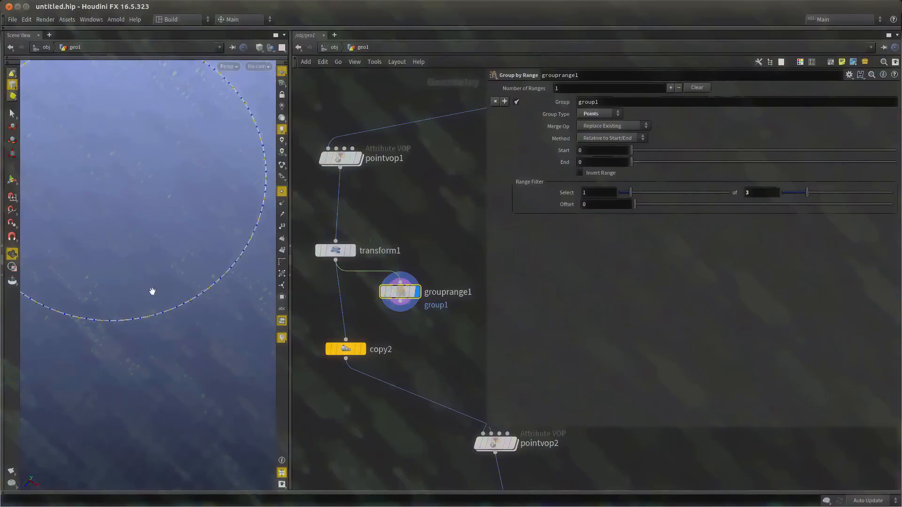
pyautogui.moveTo(151, 292); pyautogui.dragTo(153, 304, button='middle')
# Add a Soft Transform node fed by grouprange1 and display its output.
pyautogui.scroll(-3, 378, 340)
pyautogui.scroll(2, 367, 354)
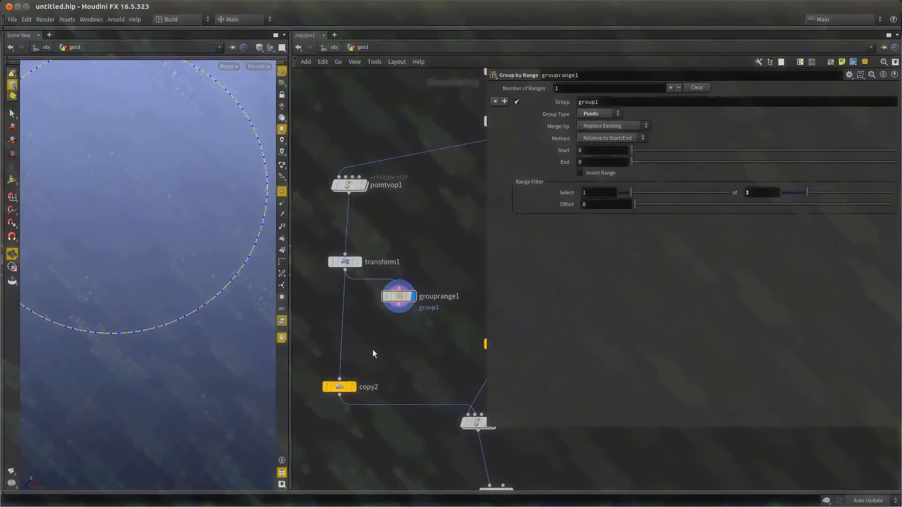
pyautogui.press('Tab')
pyautogui.write('soft')
pyautogui.press('Down')
pyautogui.press('Return')
pyautogui.click(373, 350)
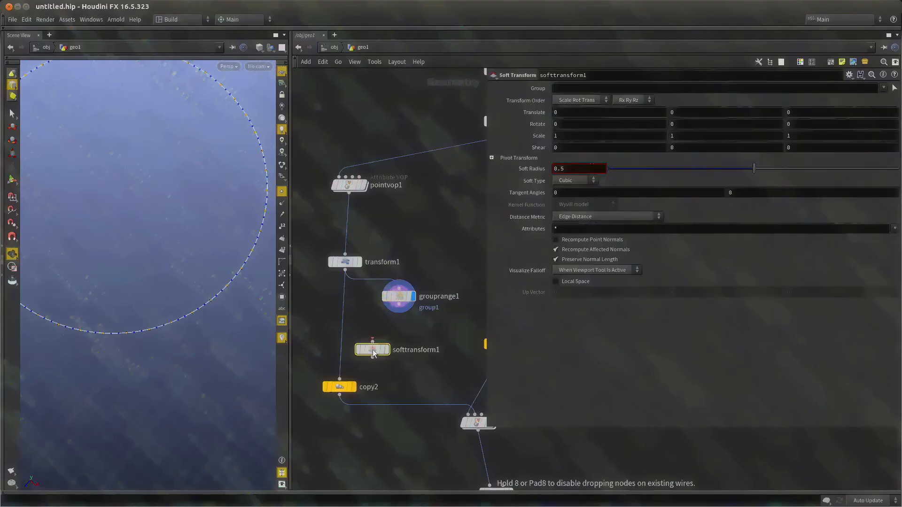
pyautogui.click(399, 310)
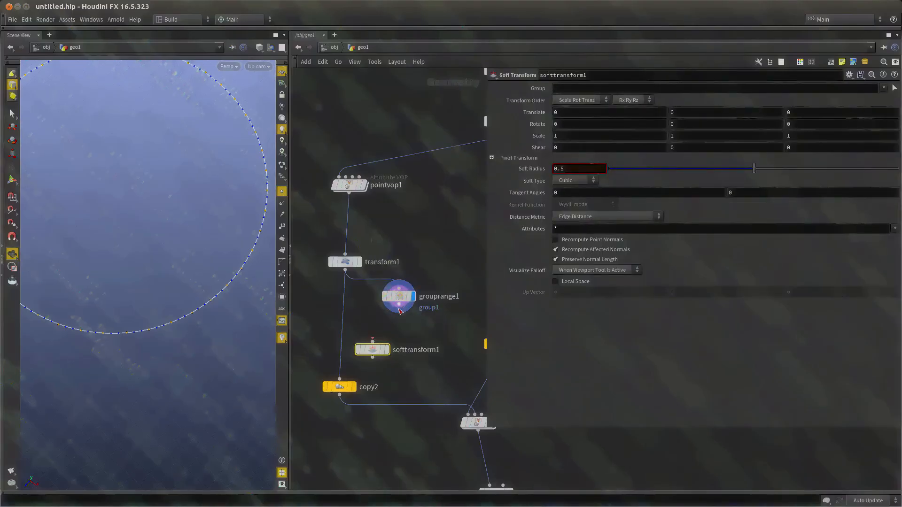
pyautogui.click(372, 342)
pyautogui.click(386, 350)
pyautogui.moveTo(375, 350); pyautogui.dragTo(390, 345)
# Rename grouprange1's point group to center.
pyautogui.click(405, 297)
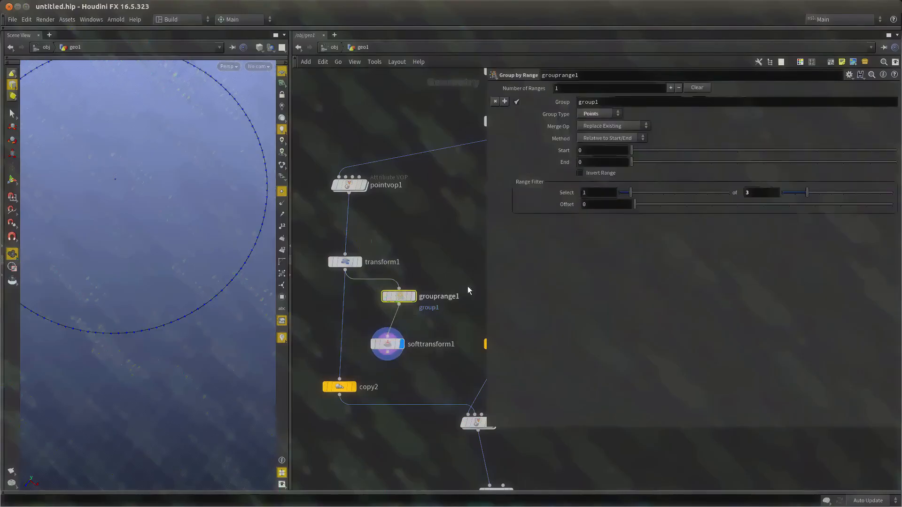
pyautogui.click(607, 98)
pyautogui.write('center')
pyautogui.press('Return')
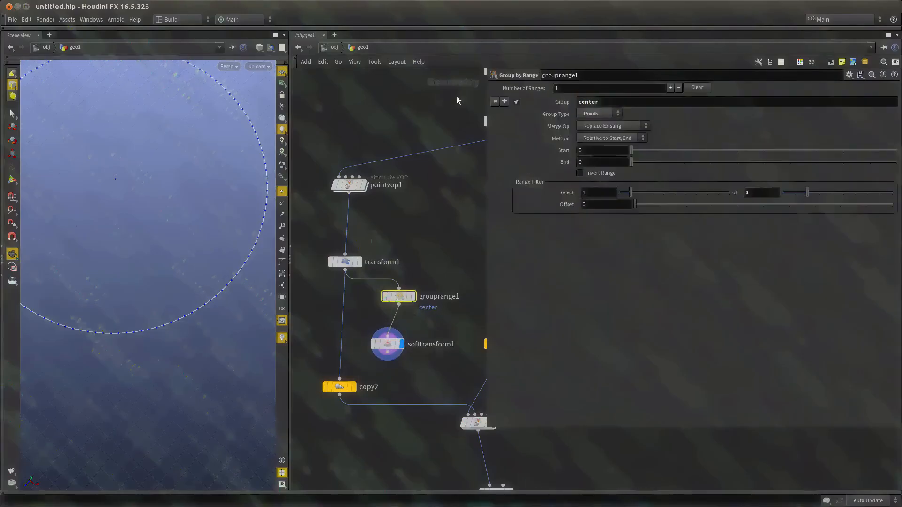
# Restrict softtransform1 to the center group.
pyautogui.click(383, 352)
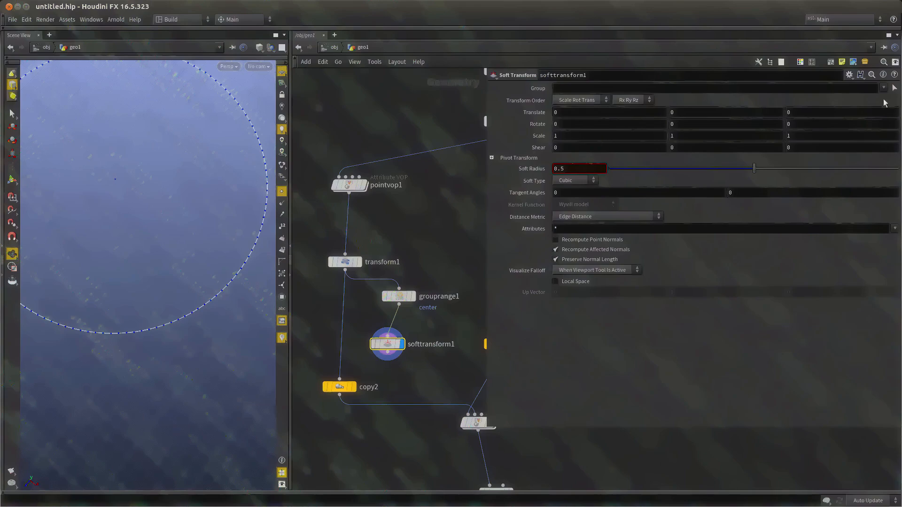
pyautogui.click(894, 90)
pyautogui.click(809, 97)
pyautogui.moveTo(577, 88); pyautogui.dragTo(552, 89)
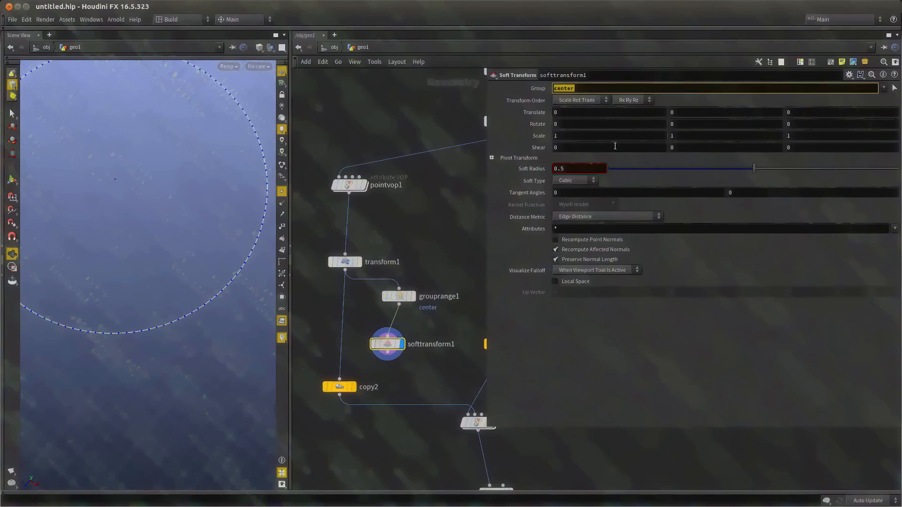
# Set softtransform1's uniform scale to 0.9 on all three axes.
pyautogui.click(406, 299)
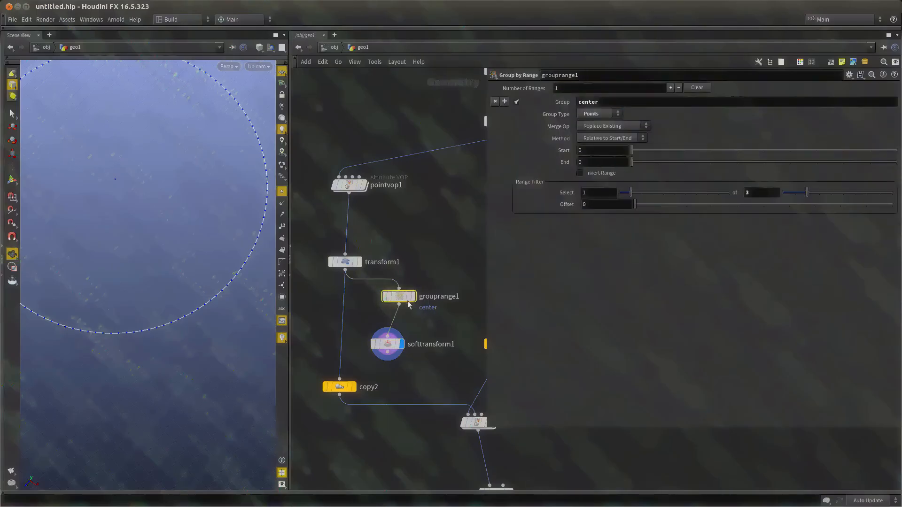
pyautogui.moveTo(430, 326); pyautogui.dragTo(352, 369)
pyautogui.click(405, 360)
pyautogui.click(400, 344)
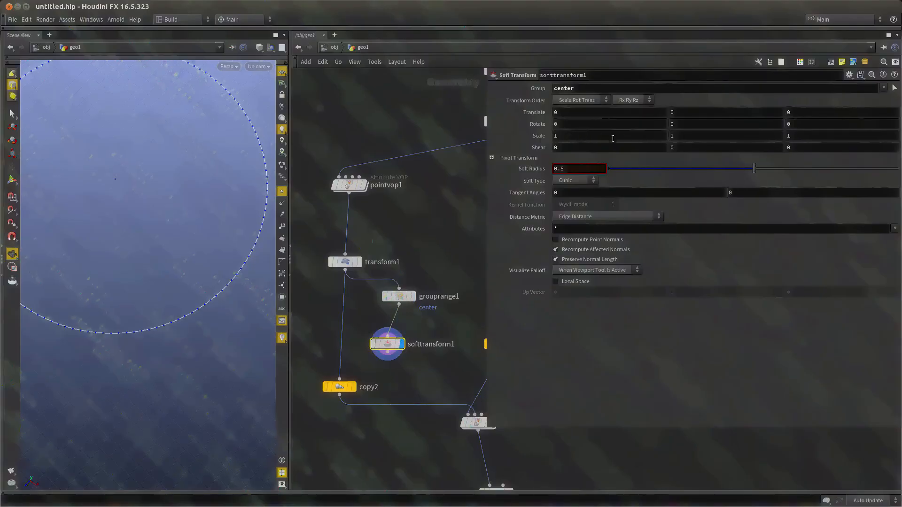
pyautogui.moveTo(535, 136)
pyautogui.mouseDown(button='middle')
pyautogui.moveTo(512, 132)
pyautogui.moveTo(522, 132)
pyautogui.mouseUp(button='middle')
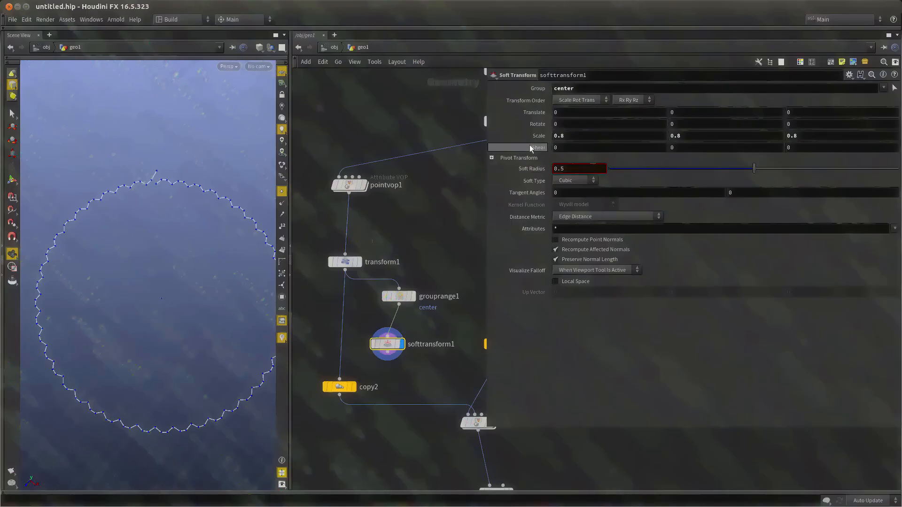
pyautogui.moveTo(533, 136); pyautogui.dragTo(541, 136, button='middle')
# Display resample1's output to inspect the source square profile.
pyautogui.scroll(-1, 418, 210)
pyautogui.moveTo(418, 210); pyautogui.dragTo(335, 320, button='middle')
pyautogui.scroll(1, 464, 241)
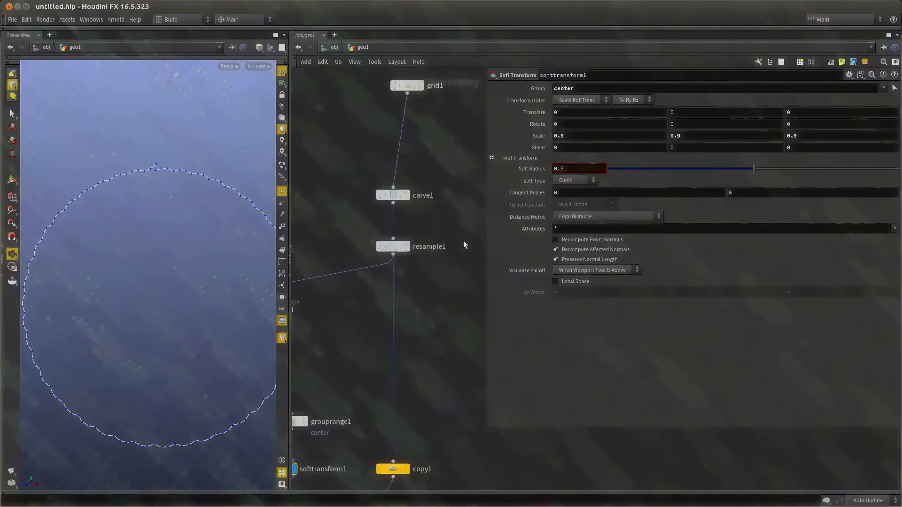
pyautogui.scroll(1, 463, 240)
pyautogui.press('r')
pyautogui.click(383, 248)
pyautogui.scroll(-2, 385, 313)
pyautogui.moveTo(399, 321); pyautogui.dragTo(442, 271, button='middle')
pyautogui.scroll(1, 442, 271)
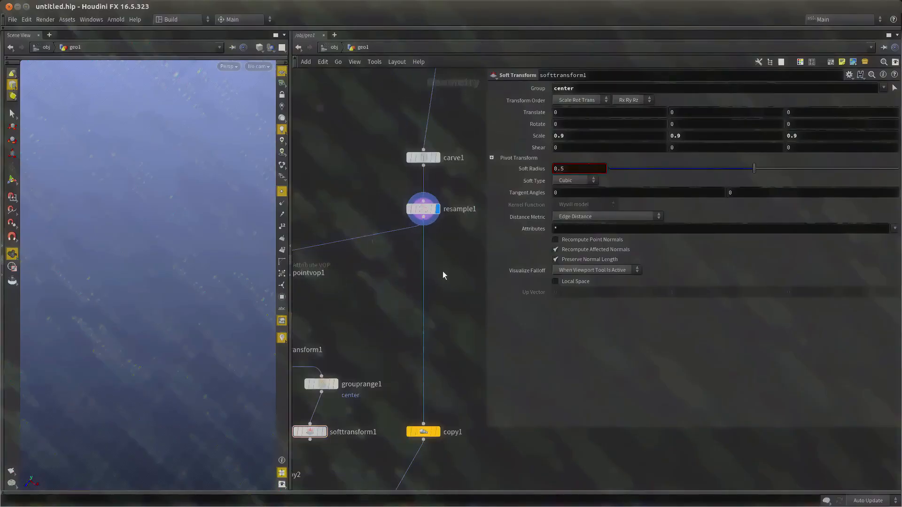
# Add a Fuse node and insert it directly after resample1, ahead of both profile branches.
pyautogui.scroll(-2, 443, 275)
pyautogui.scroll(2, 443, 269)
pyautogui.press('Tab')
pyautogui.write('fuse')
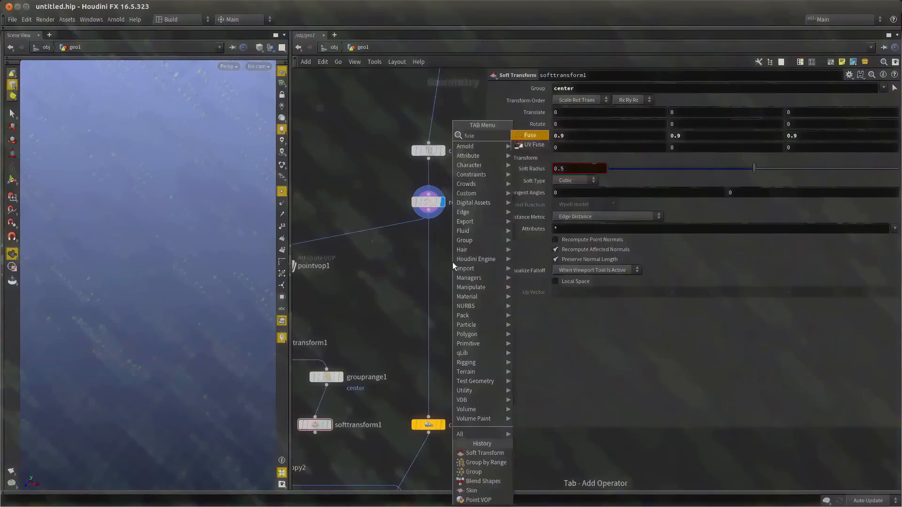
pyautogui.press('Return')
pyautogui.click(453, 262)
pyautogui.click(429, 202)
pyautogui.hotkey('space', 'g')
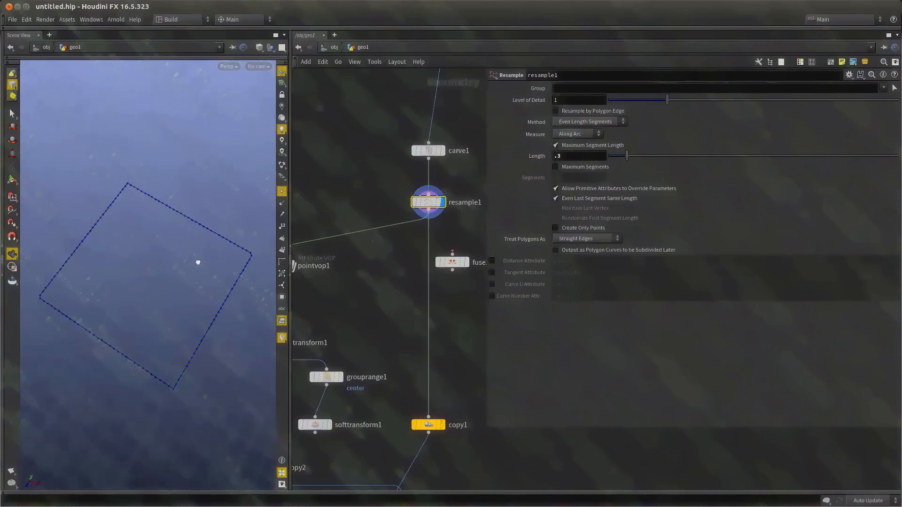
pyautogui.moveTo(474, 264); pyautogui.dragTo(398, 243)
# Display pointvop2's output and examine the blended column profiles.
pyautogui.moveTo(434, 278); pyautogui.dragTo(450, 179, button='middle')
pyautogui.scroll(-3, 450, 179)
pyautogui.click(442, 312)
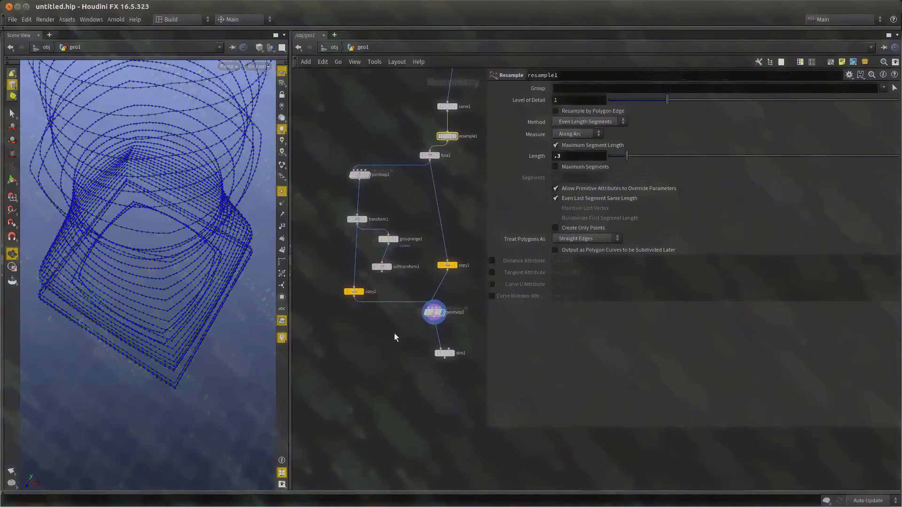
pyautogui.moveTo(393, 337); pyautogui.dragTo(373, 341, button='middle')
pyautogui.scroll(2, 372, 342)
pyautogui.moveTo(208, 285); pyautogui.dragTo(123, 257, button='right')
pyautogui.moveTo(122, 258); pyautogui.dragTo(158, 399, button='middle')
pyautogui.moveTo(158, 400); pyautogui.dragTo(181, 337)
# Display transform1 and grouprange1 in turn to check the circle and its grouped points.
pyautogui.scroll(3, 338, 296)
pyautogui.moveTo(317, 283); pyautogui.dragTo(308, 468, button='middle')
pyautogui.click(343, 322)
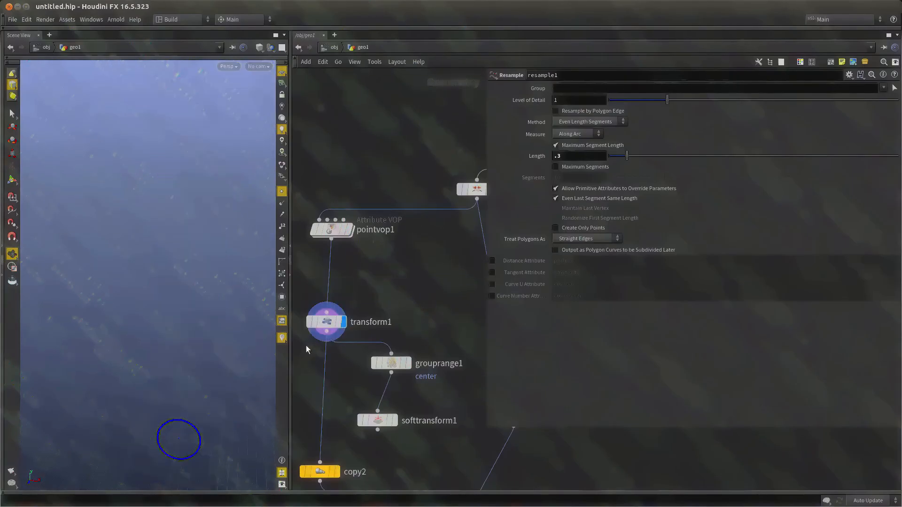
pyautogui.moveTo(306, 345); pyautogui.dragTo(303, 328, button='middle')
pyautogui.hotkey('space', 'g')
pyautogui.scroll(1, 371, 353)
pyautogui.click(411, 344)
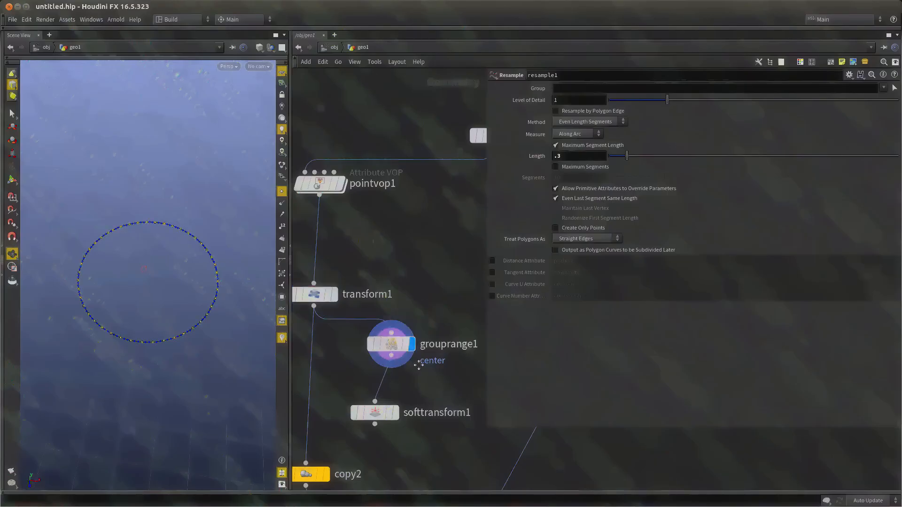
pyautogui.moveTo(418, 365); pyautogui.dragTo(419, 341, button='middle')
pyautogui.press('r')
# Display softtransform1's output closely and hide the point markers in the viewport.
pyautogui.click(379, 393)
pyautogui.moveTo(379, 393); pyautogui.dragTo(378, 364, button='middle')
pyautogui.moveTo(198, 304); pyautogui.dragTo(270, 250, button='right')
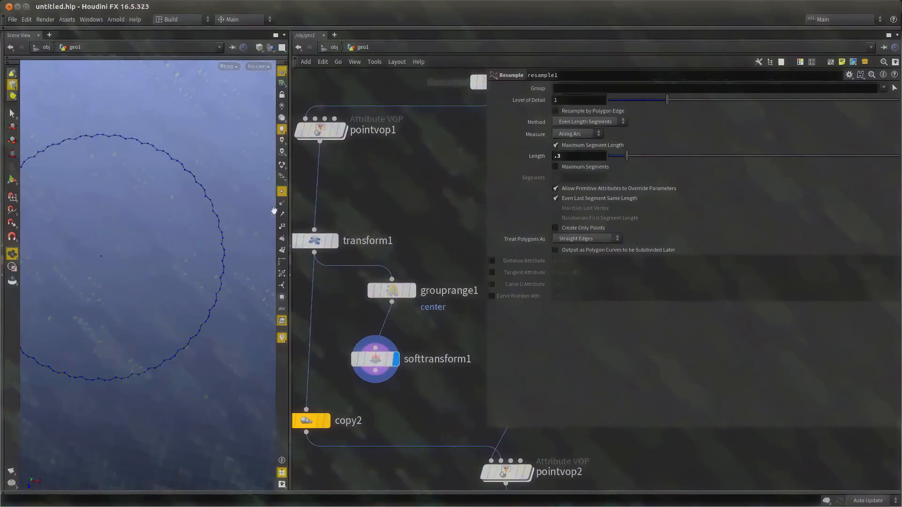
pyautogui.click(283, 191)
pyautogui.moveTo(181, 213); pyautogui.dragTo(209, 235, button='middle')
pyautogui.moveTo(157, 221); pyautogui.dragTo(189, 223, button='middle')
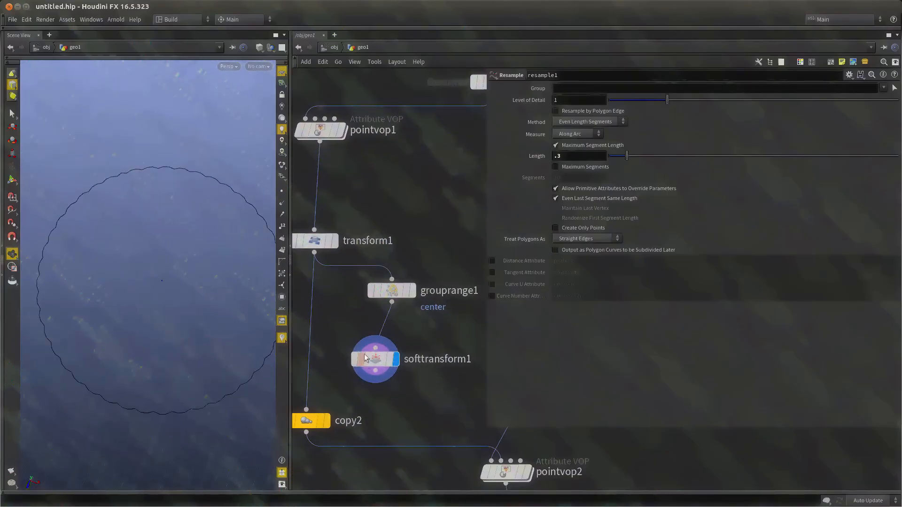
# Set softtransform1's soft radius to 0.462.
pyautogui.moveTo(402, 403); pyautogui.dragTo(342, 333)
pyautogui.moveTo(754, 168); pyautogui.dragTo(781, 169)
pyautogui.moveTo(838, 168)
pyautogui.mouseDown()
pyautogui.moveTo(590, 167)
pyautogui.moveTo(751, 168)
pyautogui.moveTo(664, 168)
pyautogui.moveTo(743, 168)
pyautogui.mouseUp()
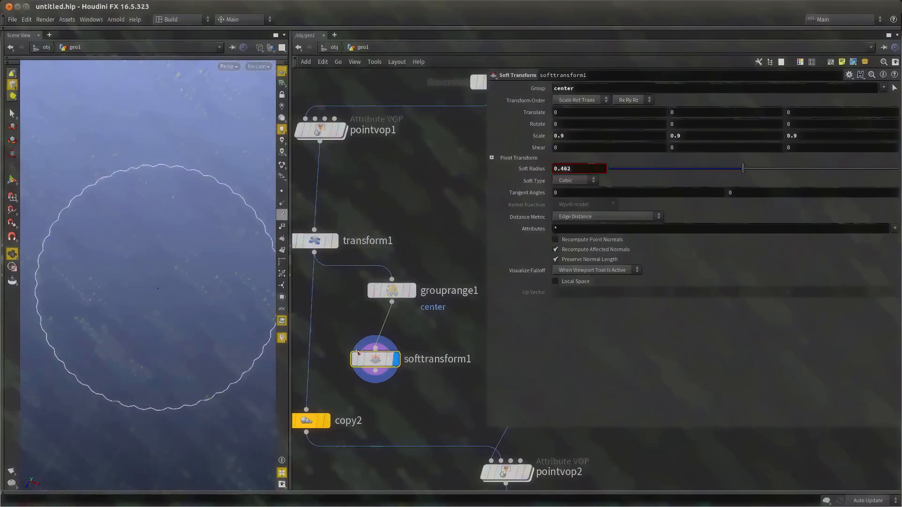
# Wire softtransform1's output into copy2 in place of transform1 and reposition copy2.
pyautogui.scroll(-2, 394, 383)
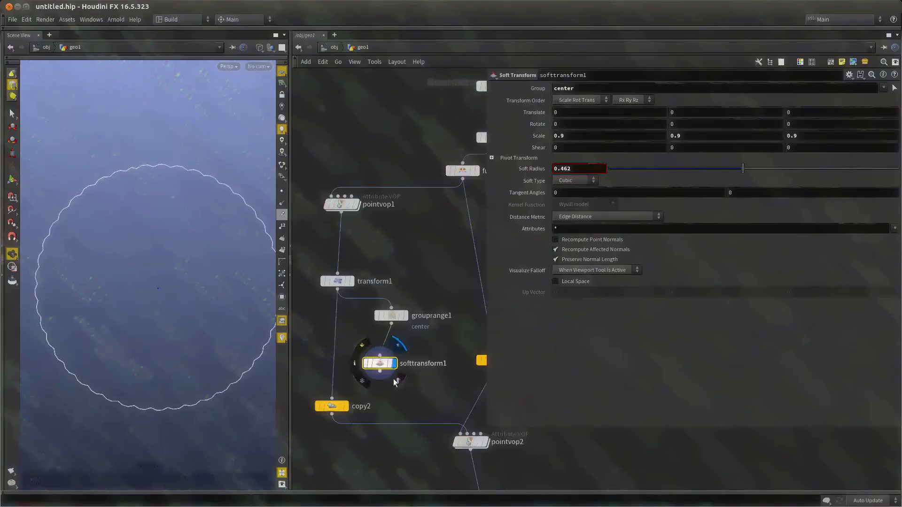
pyautogui.moveTo(394, 379); pyautogui.dragTo(416, 298, button='middle')
pyautogui.scroll(2, 416, 297)
pyautogui.click(399, 287)
pyautogui.click(348, 327)
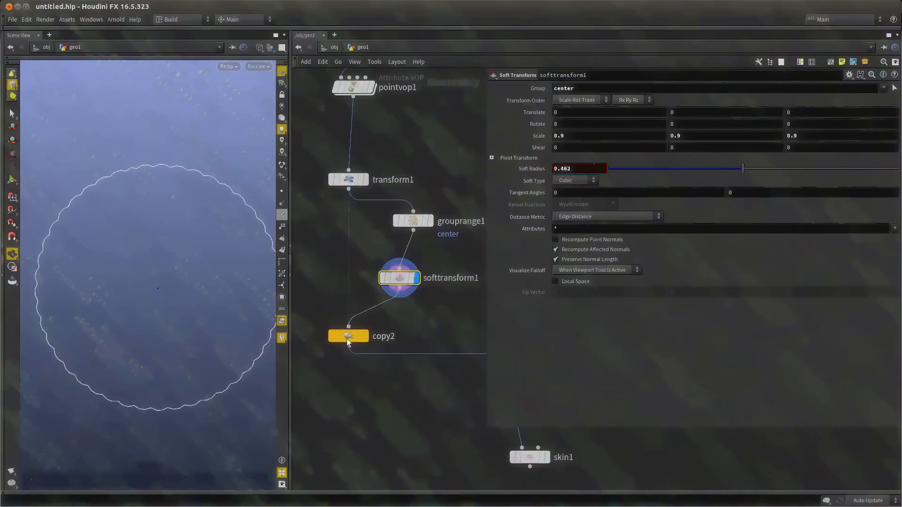
pyautogui.moveTo(346, 342); pyautogui.dragTo(373, 358)
# Display copy2, pointvop2 and finally skin1, showing the column as a shaded surface.
pyautogui.scroll(1, 422, 327)
pyautogui.scroll(-2, 424, 316)
pyautogui.moveTo(423, 317); pyautogui.dragTo(394, 289, button='middle')
pyautogui.click(368, 310)
pyautogui.moveTo(386, 375); pyautogui.dragTo(358, 351, button='middle')
pyautogui.click(451, 304)
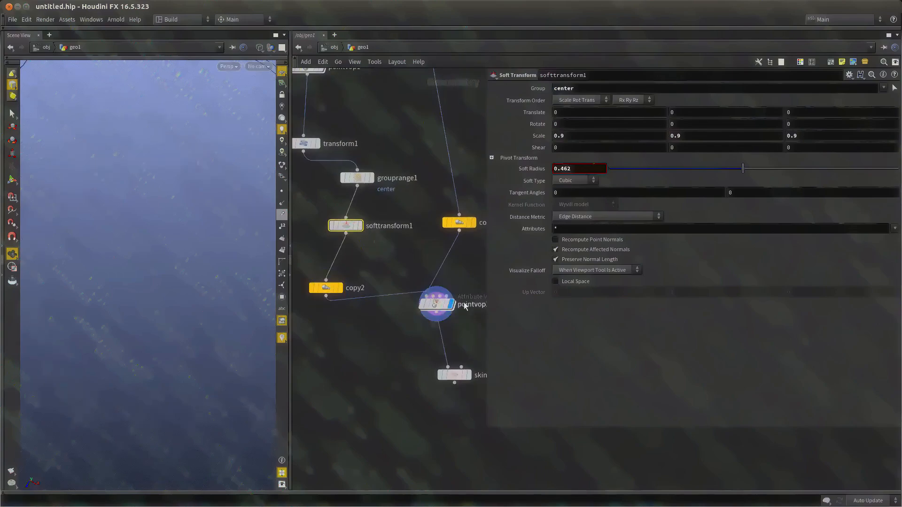
pyautogui.moveTo(464, 306); pyautogui.dragTo(407, 263, button='middle')
pyautogui.click(411, 331)
pyautogui.keyDown('alt'); pyautogui.moveTo(151, 284); pyautogui.dragTo(149, 247); pyautogui.keyUp('alt')
pyautogui.press('w')
pyautogui.keyDown('alt'); pyautogui.moveTo(151, 305); pyautogui.dragTo(156, 285); pyautogui.keyUp('alt')
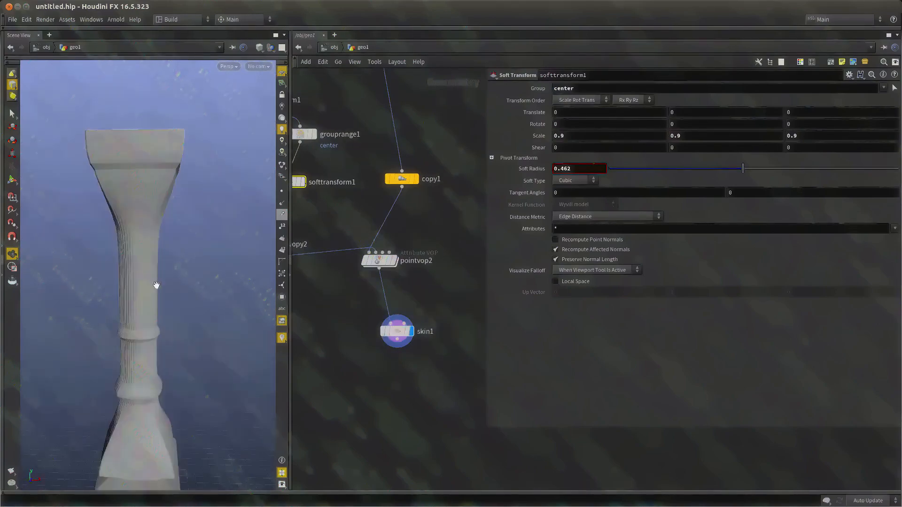
# Examine the fluting on the column shaft closely and from farther away.
pyautogui.scroll(3, 160, 285)
pyautogui.scroll(-1, 295, 322)
pyautogui.moveTo(295, 323); pyautogui.dragTo(392, 322, button='middle')
pyautogui.moveTo(161, 349); pyautogui.dragTo(212, 258, button='middle')
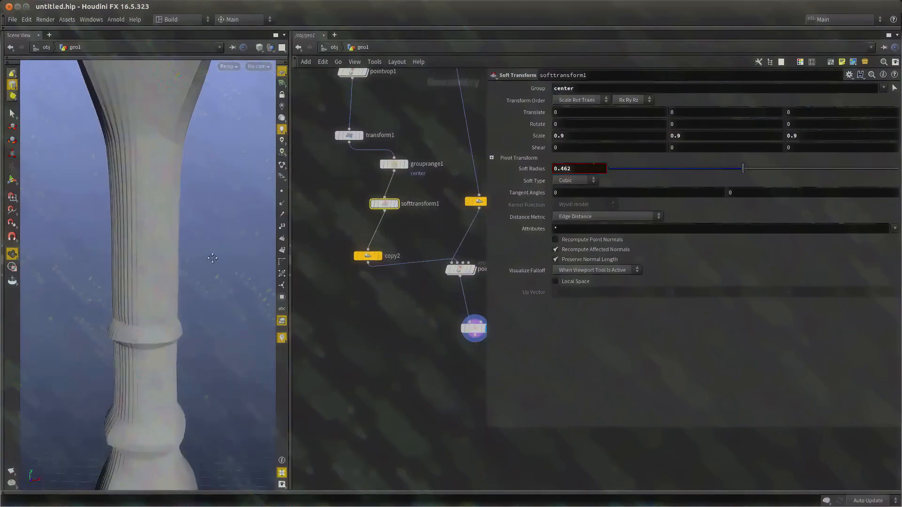
pyautogui.scroll(-5, 150, 258)
pyautogui.scroll(-2, 398, 239)
pyautogui.scroll(3, 424, 226)
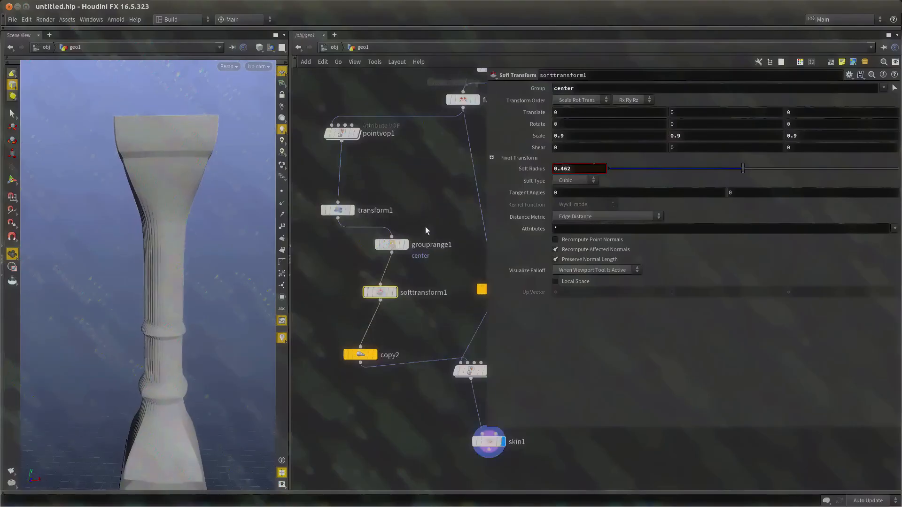
# Set grouprange1's range filter to select 1 of 23 points.
pyautogui.scroll(1, 426, 229)
pyautogui.click(385, 248)
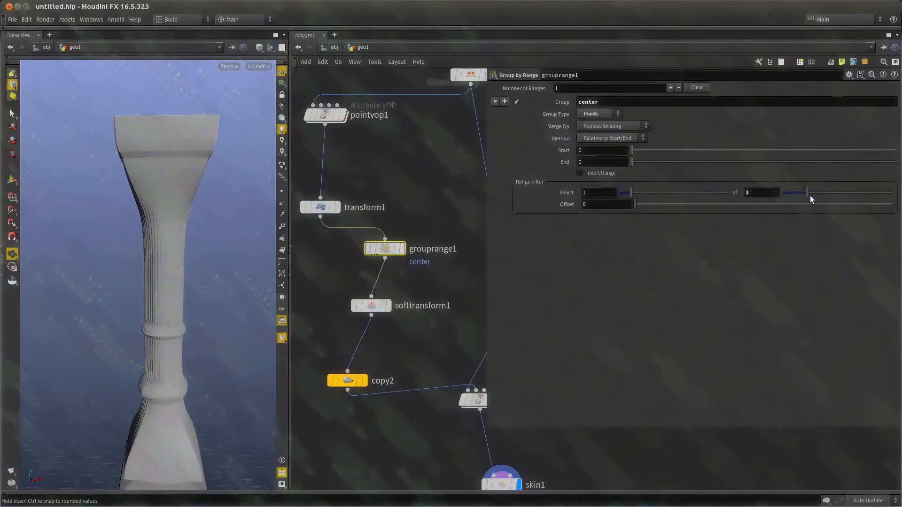
pyautogui.moveTo(810, 195); pyautogui.dragTo(892, 192)
pyautogui.moveTo(768, 191); pyautogui.dragTo(827, 194, button='middle')
# Display softtransform1's circle from above and set its soft radius to 0.363.
pyautogui.click(388, 305)
pyautogui.moveTo(429, 320); pyautogui.dragTo(421, 280, button='middle')
pyautogui.hotkey('space', 'g')
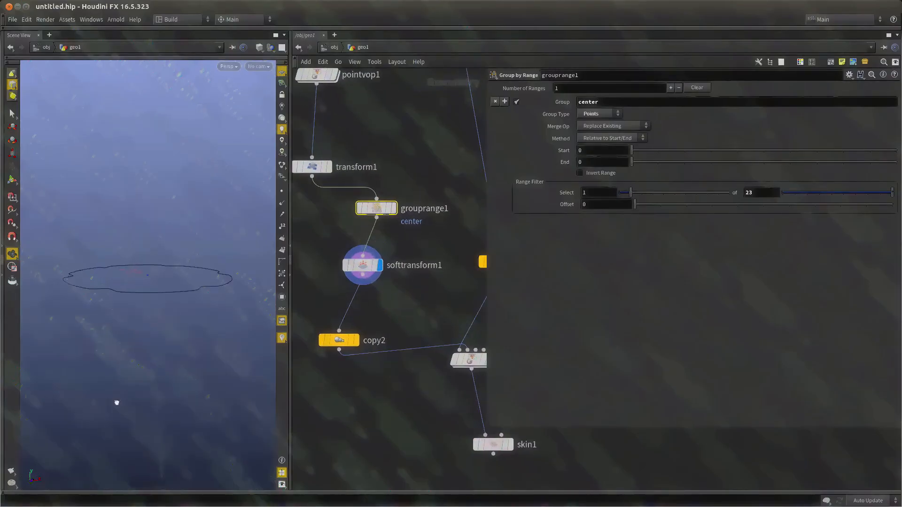
pyautogui.moveTo(116, 403); pyautogui.dragTo(132, 444)
pyautogui.click(375, 264)
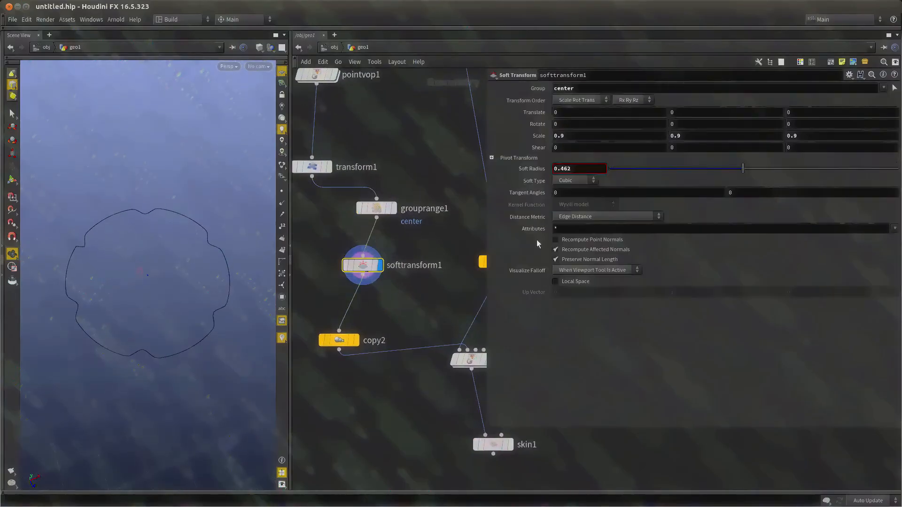
pyautogui.moveTo(762, 168); pyautogui.dragTo(643, 174)
pyautogui.moveTo(705, 176); pyautogui.dragTo(713, 175)
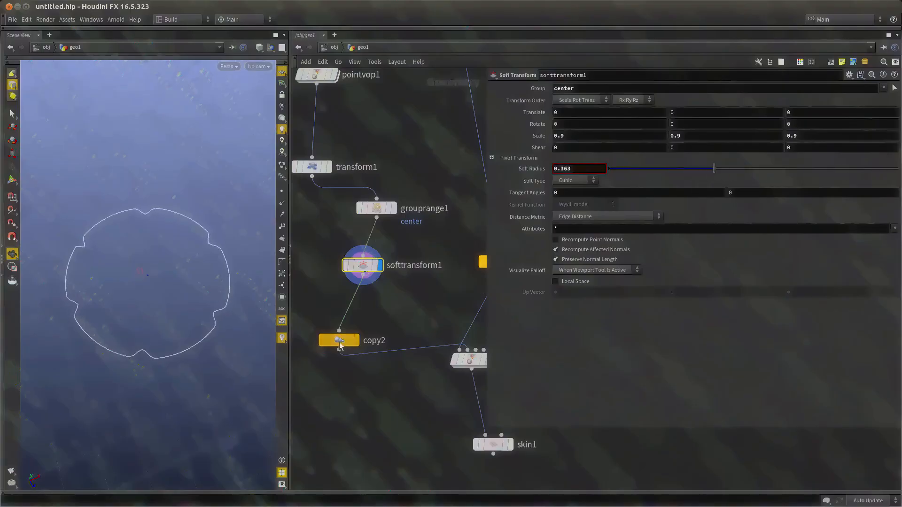
# Open softtransform1's parameters in a separate floating window and move it clear of the network.
pyautogui.scroll(-3, 380, 347)
pyautogui.moveTo(368, 310); pyautogui.dragTo(303, 249)
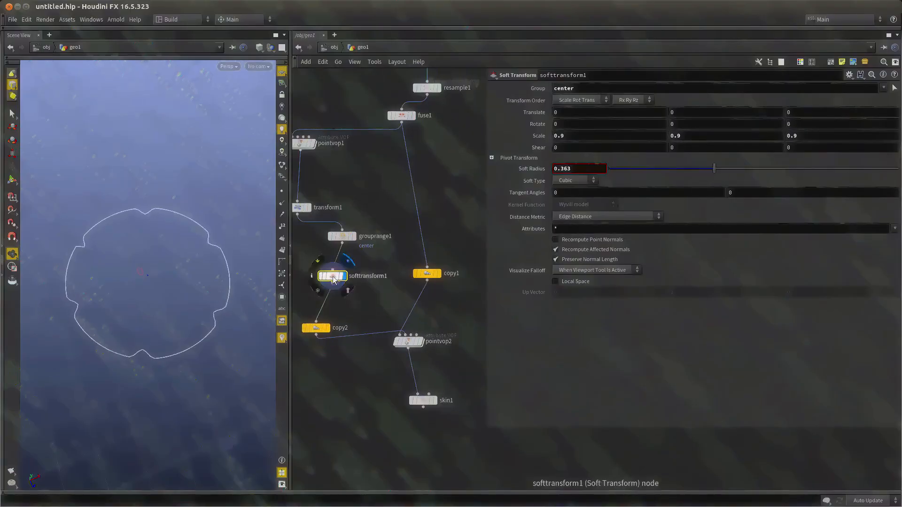
pyautogui.rightClick(332, 276)
pyautogui.moveTo(399, 306)
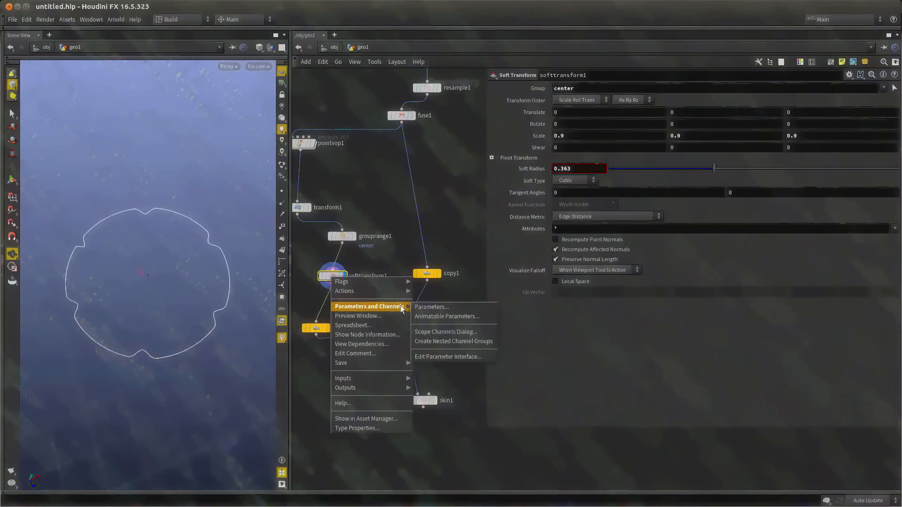
pyautogui.click(429, 305)
pyautogui.keyDown('alt'); pyautogui.moveTo(429, 386); pyautogui.dragTo(291, 212); pyautogui.keyUp('alt')
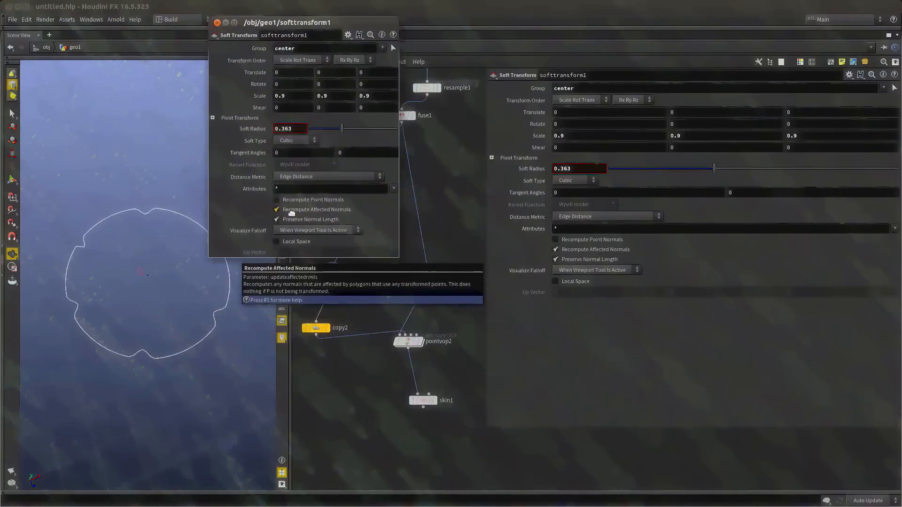
# Move the floating softtransform1 window away from the lower network nodes and display skin1's full column in perspective.
pyautogui.rightClick(292, 24)
pyautogui.click(325, 75)
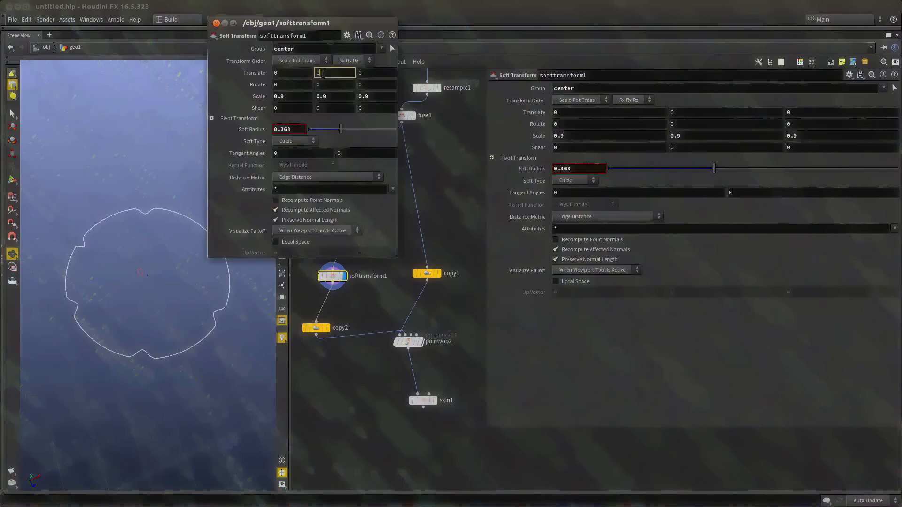
pyautogui.keyDown('alt'); pyautogui.moveTo(332, 160); pyautogui.dragTo(339, 143); pyautogui.keyUp('alt')
pyautogui.moveTo(445, 450); pyautogui.dragTo(436, 456, button='middle')
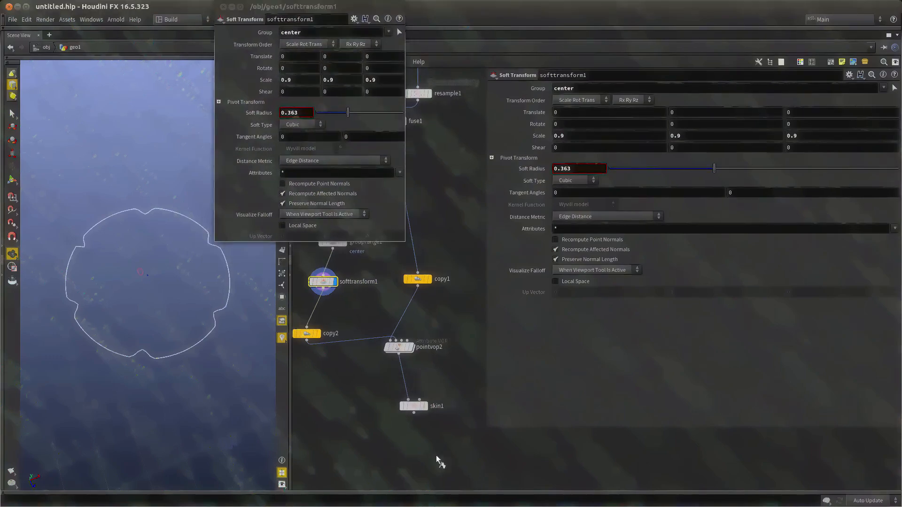
pyautogui.click(425, 406)
pyautogui.moveTo(438, 384); pyautogui.dragTo(432, 399, button='middle')
pyautogui.moveTo(69, 308); pyautogui.dragTo(142, 292, button='right')
pyautogui.moveTo(143, 291); pyautogui.dragTo(123, 318)
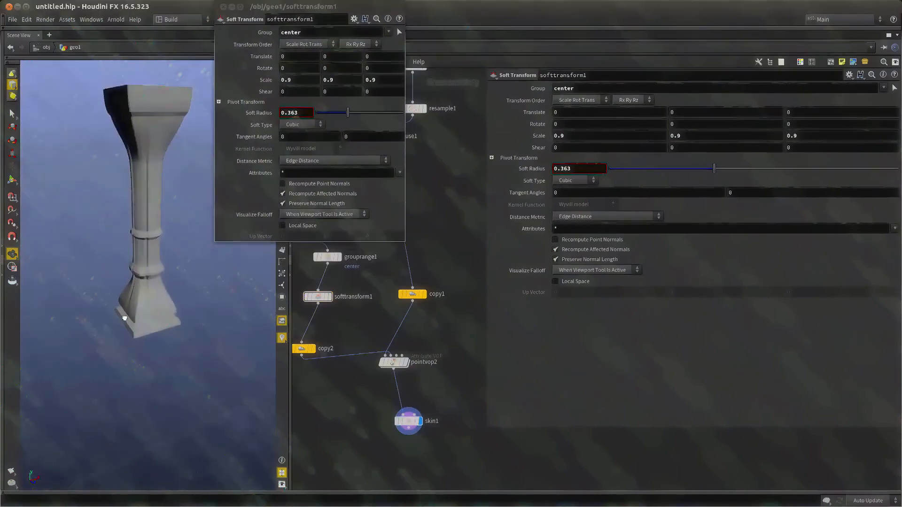
pyautogui.moveTo(122, 318); pyautogui.dragTo(152, 323, button='right')
pyautogui.moveTo(173, 273); pyautogui.dragTo(151, 325, button='middle')
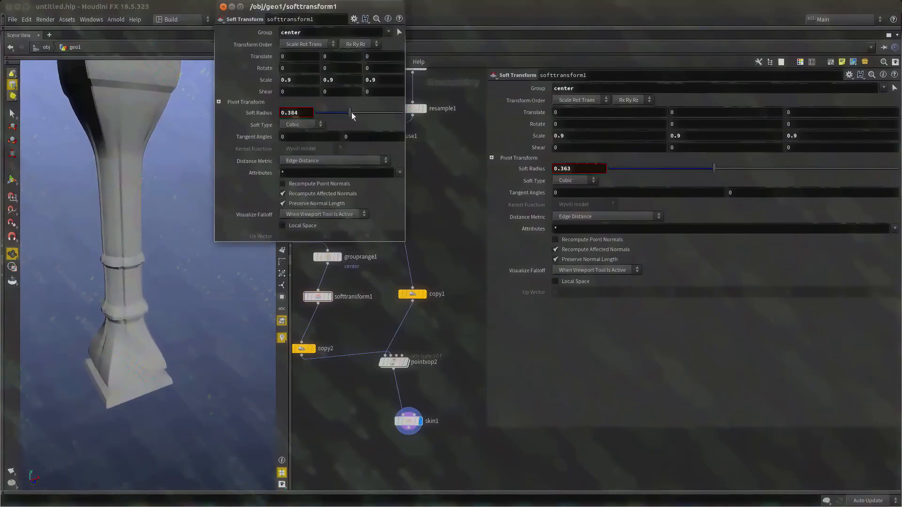
# Set softtransform1's soft radius to 0.173 and check the narrower flutes around the shaft and base.
pyautogui.moveTo(352, 112); pyautogui.dragTo(332, 108)
pyautogui.moveTo(118, 219); pyautogui.dragTo(90, 231)
pyautogui.moveTo(90, 231); pyautogui.dragTo(126, 260, button='right')
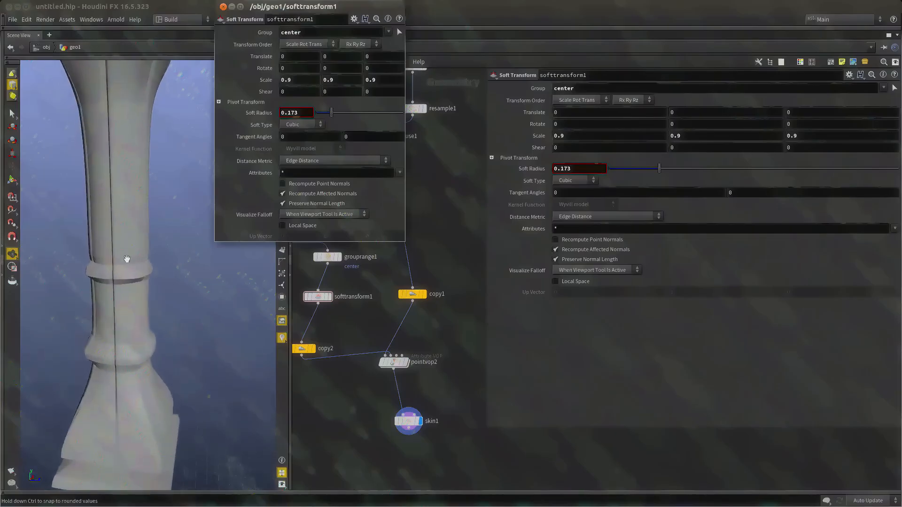
pyautogui.moveTo(127, 260); pyautogui.dragTo(105, 246)
pyautogui.moveTo(104, 247); pyautogui.dragTo(123, 227, button='middle')
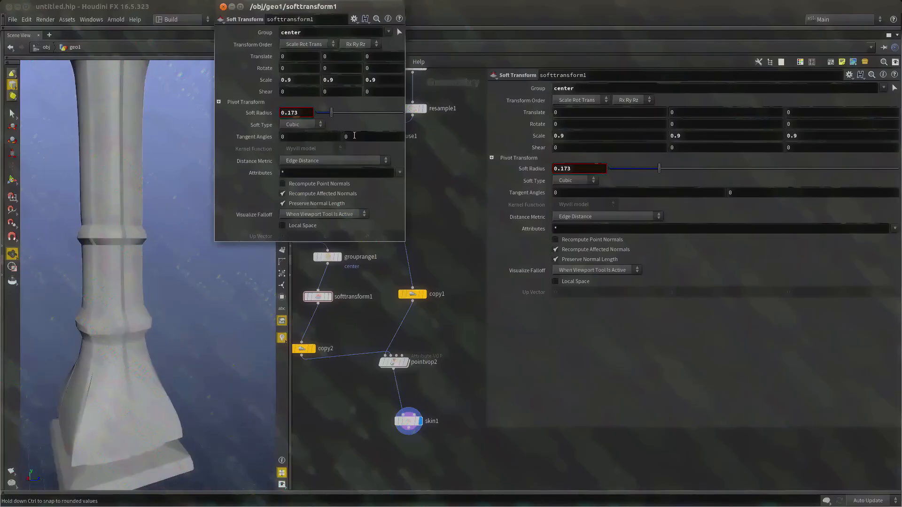
# Try different tangent angles on softtransform1, including -3.9 for the second one, and undo the change.
pyautogui.moveTo(354, 135); pyautogui.dragTo(382, 136, button='middle')
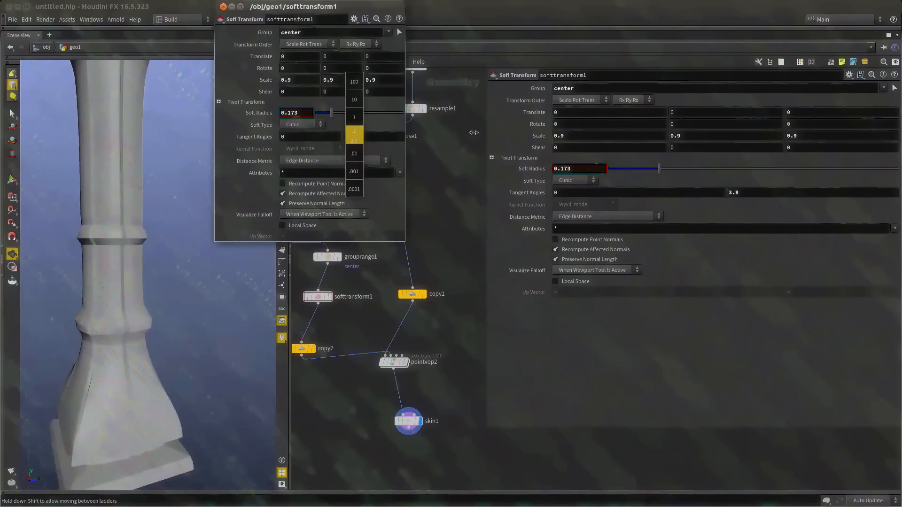
pyautogui.moveTo(191, 151); pyautogui.dragTo(220, 139, button='middle')
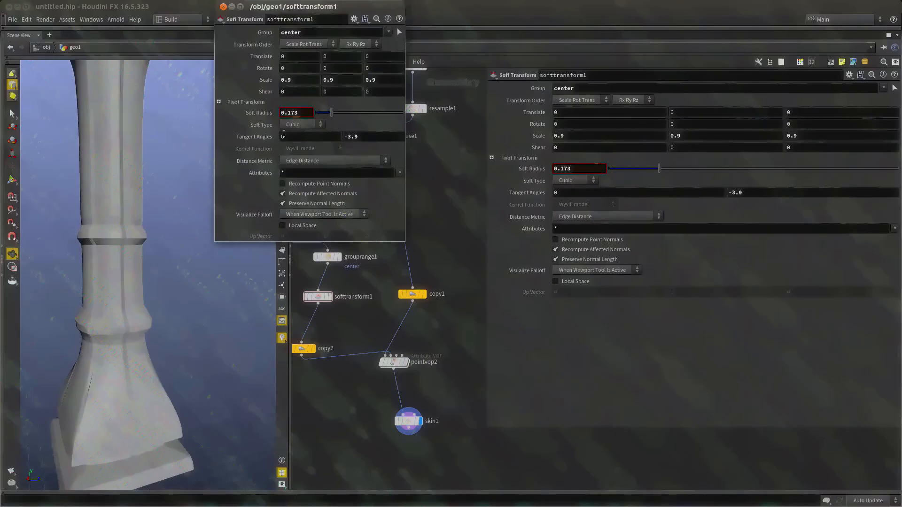
pyautogui.hotkey('ctrl', 'z')
pyautogui.moveTo(292, 137); pyautogui.dragTo(309, 121, button='middle')
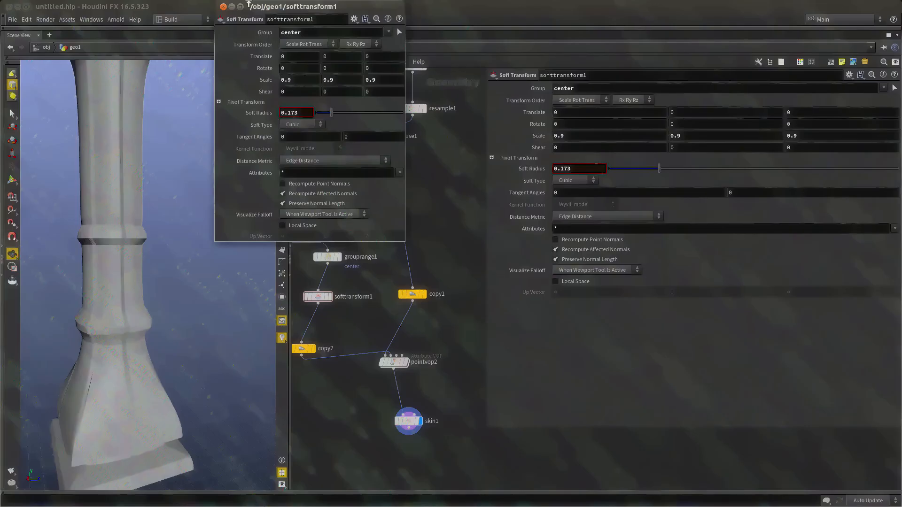
# Close softtransform1's floating parameter window and examine the flutes and rings on the lower shaft from several angles.
pyautogui.click(224, 7)
pyautogui.moveTo(97, 233); pyautogui.dragTo(109, 283)
pyautogui.moveTo(108, 284); pyautogui.dragTo(168, 256, button='right')
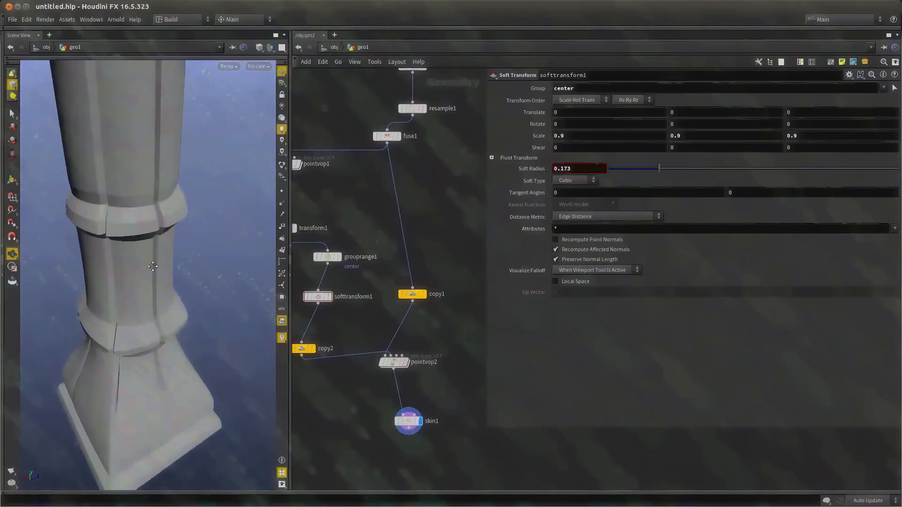
pyautogui.moveTo(167, 256); pyautogui.dragTo(188, 321, button='middle')
pyautogui.press('w')
pyautogui.press('w')
pyautogui.moveTo(137, 294); pyautogui.dragTo(144, 289)
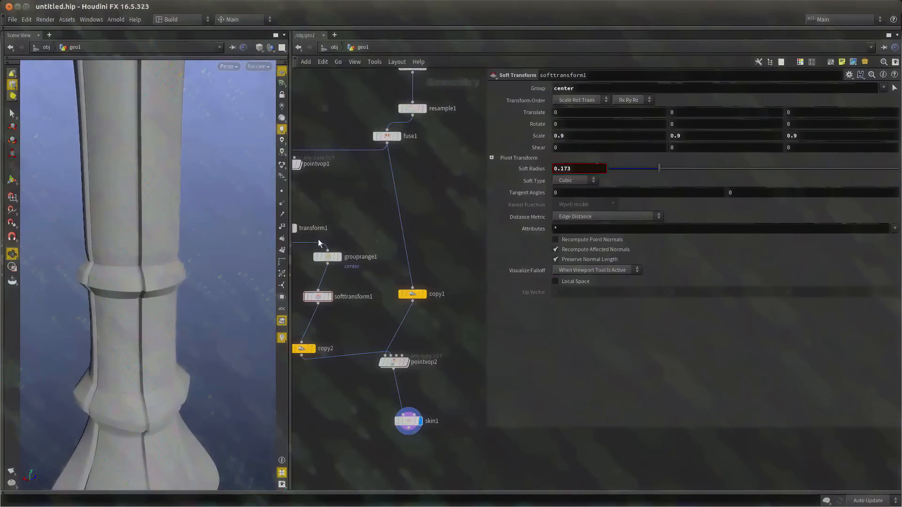
pyautogui.scroll(3, 375, 251)
# Try adjusting the interval of grouprange1's range filter and view the whole column.
pyautogui.click(367, 258)
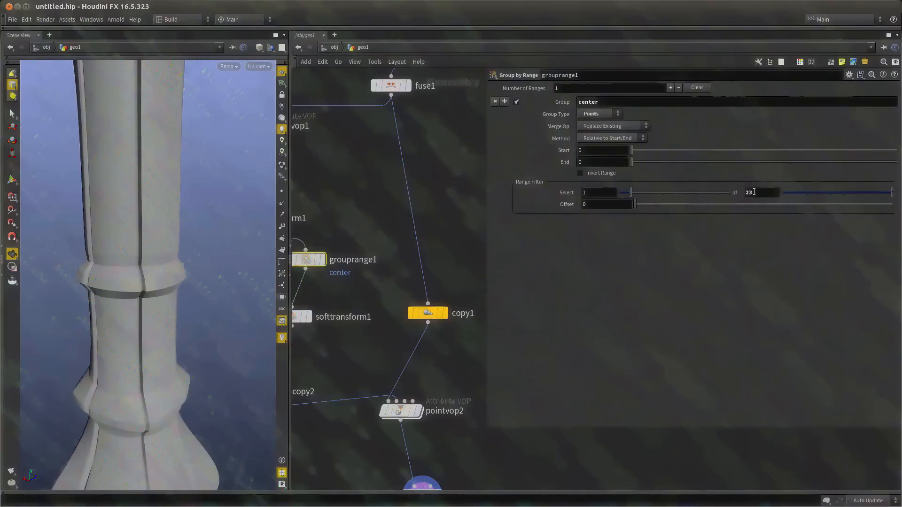
pyautogui.moveTo(754, 192)
pyautogui.mouseDown(button='middle')
pyautogui.moveTo(759, 173)
pyautogui.moveTo(755, 185)
pyautogui.moveTo(735, 179)
pyautogui.moveTo(753, 176)
pyautogui.mouseUp(button='middle')
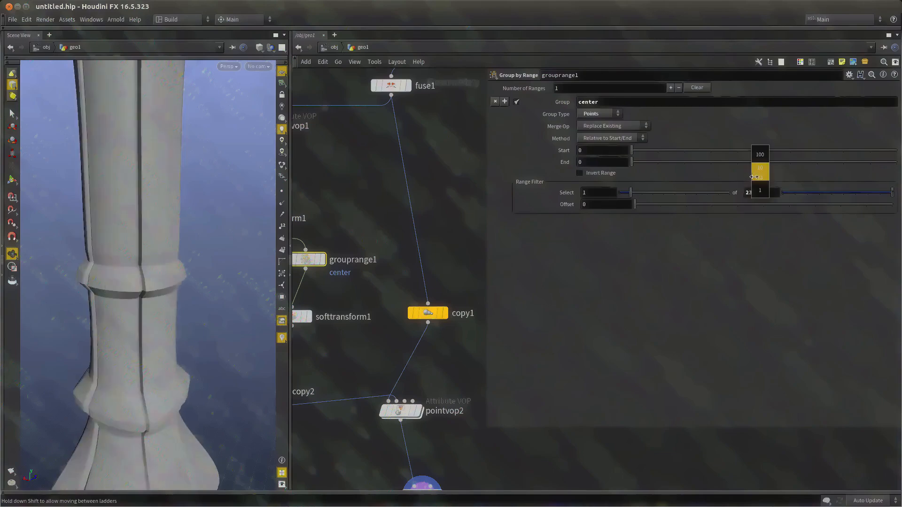
pyautogui.moveTo(148, 297); pyautogui.dragTo(162, 309)
pyautogui.moveTo(162, 309); pyautogui.dragTo(176, 342, button='right')
pyautogui.scroll(-3, 382, 362)
pyautogui.moveTo(387, 376); pyautogui.dragTo(379, 285, button='middle')
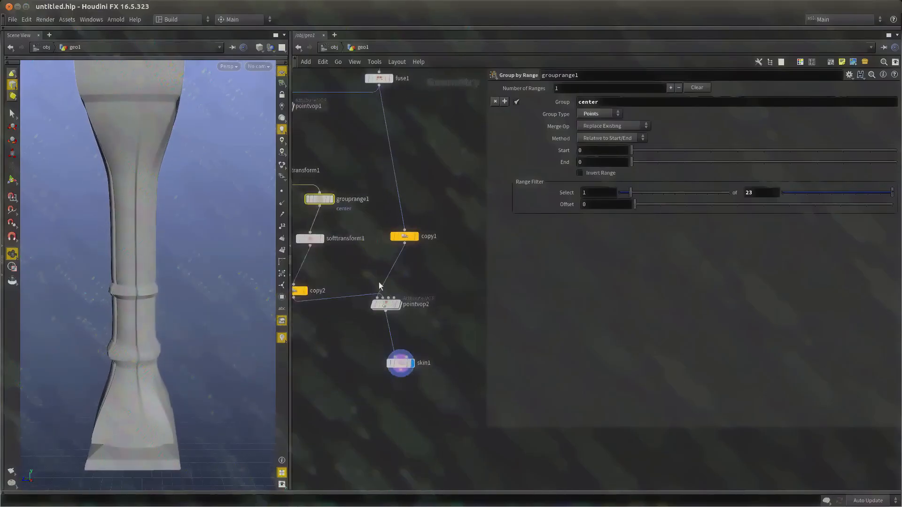
# Set softtransform1's scale to 0.966 on all three axes to make the flutes shallower.
pyautogui.scroll(3, 384, 285)
pyautogui.moveTo(446, 286); pyautogui.dragTo(319, 397)
pyautogui.moveTo(172, 341)
pyautogui.mouseDown()
pyautogui.moveTo(155, 332)
pyautogui.moveTo(172, 331)
pyautogui.mouseUp()
pyautogui.moveTo(281, 221); pyautogui.dragTo(343, 266, button='middle')
pyautogui.click(343, 264)
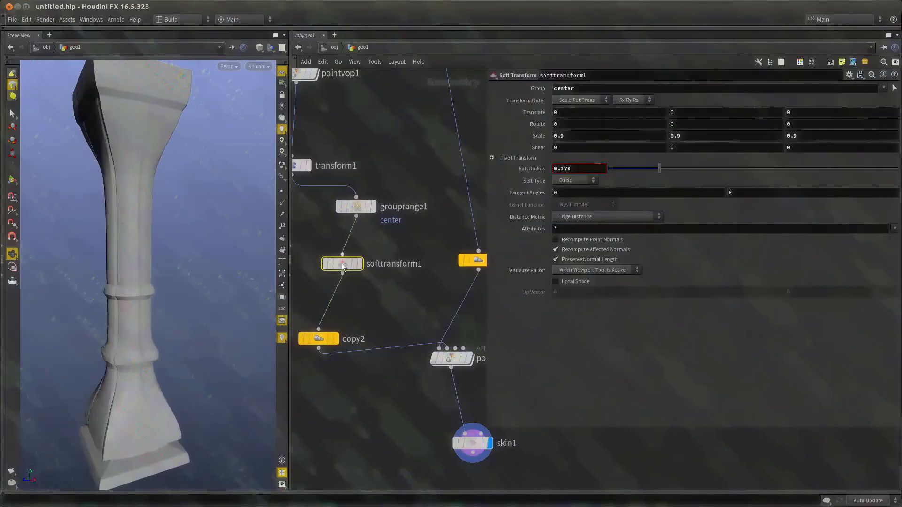
pyautogui.moveTo(554, 137); pyautogui.dragTo(537, 150, button='middle')
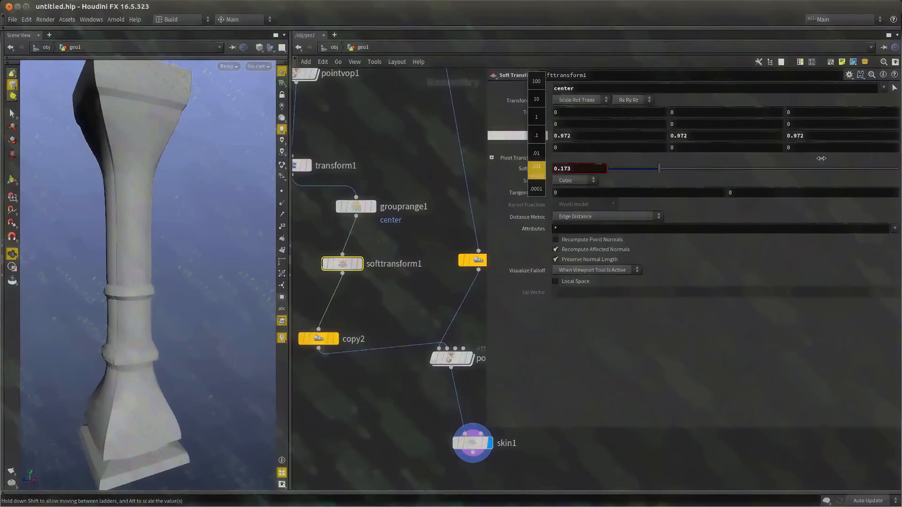
pyautogui.moveTo(808, 159); pyautogui.dragTo(807, 160, button='middle')
pyautogui.moveTo(108, 332); pyautogui.dragTo(147, 342)
pyautogui.moveTo(147, 342); pyautogui.dragTo(155, 272, button='middle')
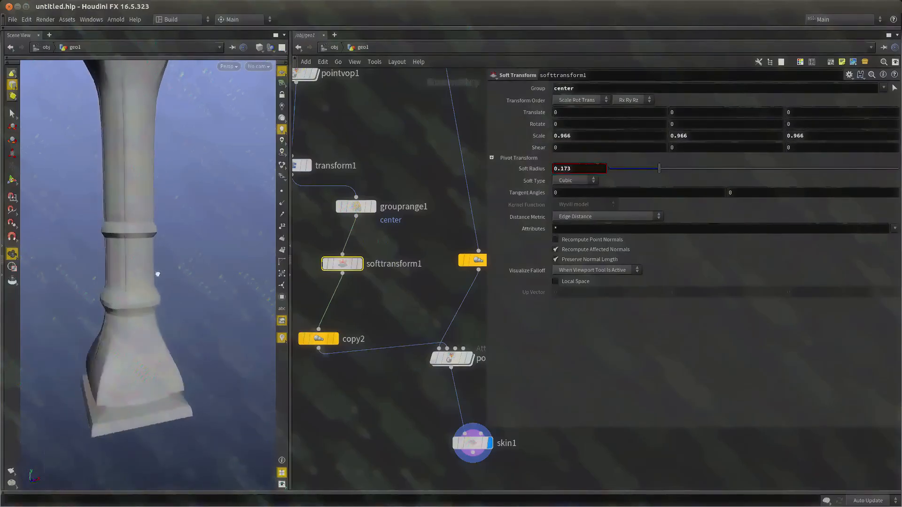
pyautogui.moveTo(155, 272); pyautogui.dragTo(197, 263)
# Set grouprange1's range filter to select 1 of 10 points and check the denser flutes on the column.
pyautogui.moveTo(396, 227); pyautogui.dragTo(398, 256, button='middle')
pyautogui.click(363, 235)
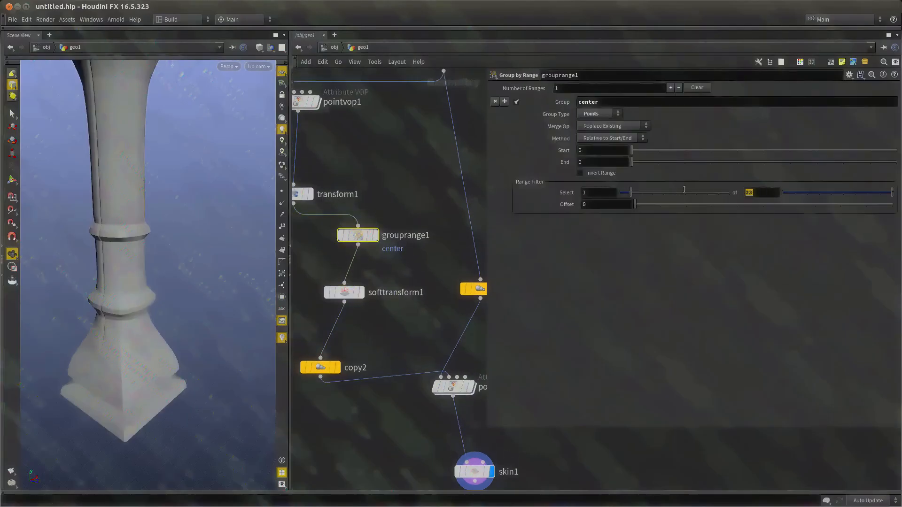
pyautogui.write('10')
pyautogui.press('Return')
pyautogui.moveTo(150, 245); pyautogui.dragTo(263, 339)
pyautogui.moveTo(396, 417); pyautogui.dragTo(310, 272, button='middle')
pyautogui.scroll(-4, 310, 272)
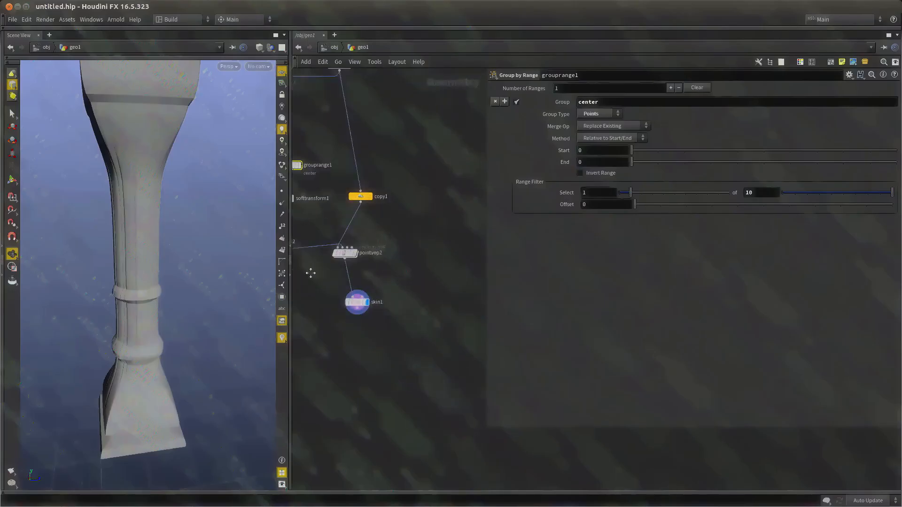
pyautogui.scroll(3, 338, 279)
pyautogui.moveTo(367, 311); pyautogui.dragTo(346, 340)
pyautogui.moveTo(355, 381); pyautogui.dragTo(360, 341, button='middle')
pyautogui.moveTo(221, 322); pyautogui.dragTo(217, 326, button='right')
pyautogui.moveTo(217, 326)
pyautogui.mouseDown()
pyautogui.moveTo(172, 339)
pyautogui.moveTo(228, 328)
pyautogui.mouseUp()
# Add a Twist node below skin1, connect skin1's output to it and display its result.
pyautogui.scroll(2, 292, 370)
pyautogui.press('Tab')
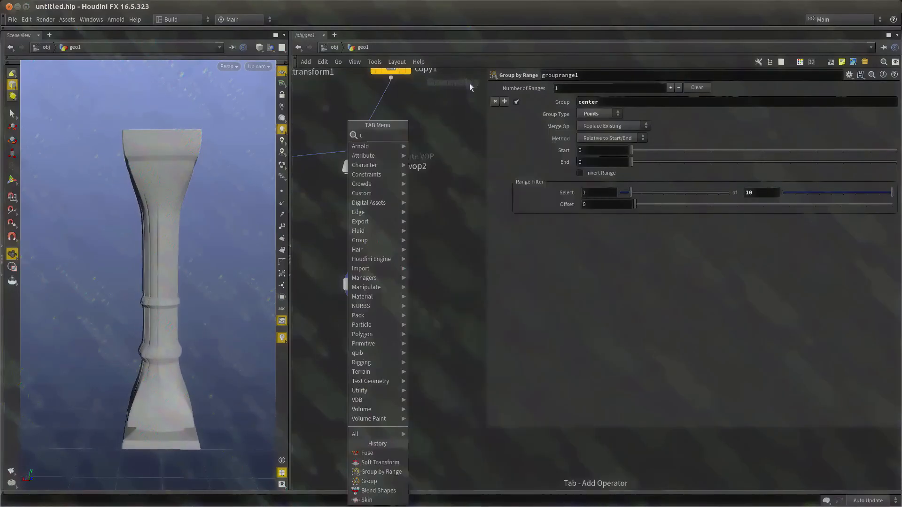
pyautogui.press('Escape')
pyautogui.press('Tab')
pyautogui.write('tw')
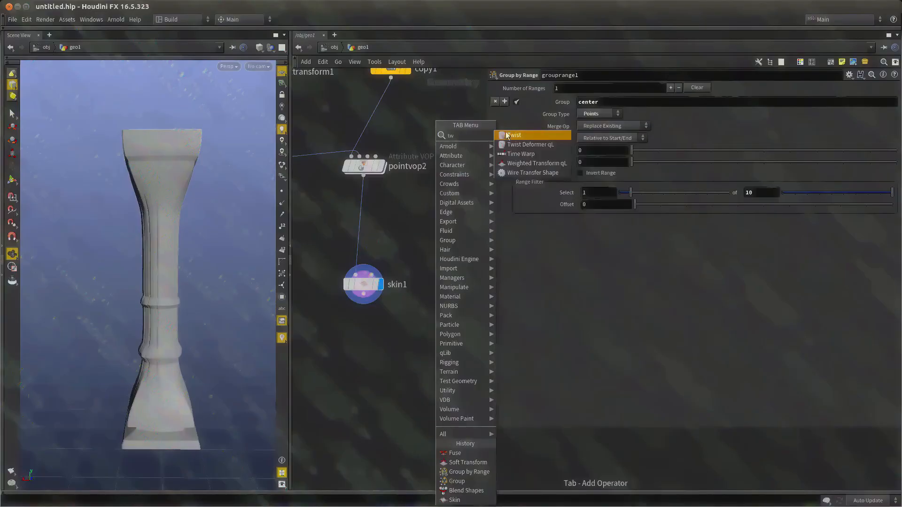
pyautogui.press('Return')
pyautogui.click(335, 373)
pyautogui.moveTo(363, 294); pyautogui.dragTo(383, 350)
pyautogui.click(399, 351)
pyautogui.moveTo(340, 399); pyautogui.dragTo(335, 381, button='middle')
pyautogui.moveTo(381, 341); pyautogui.dragTo(361, 353)
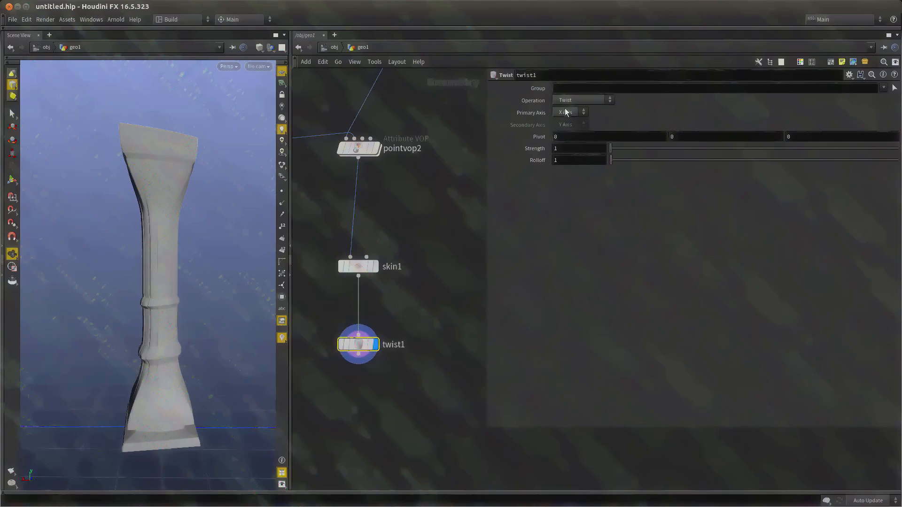
# Set twist1's primary axis to Y and its strength to 10.7, and examine the twisted column in an enlarged viewport.
pyautogui.click(563, 131)
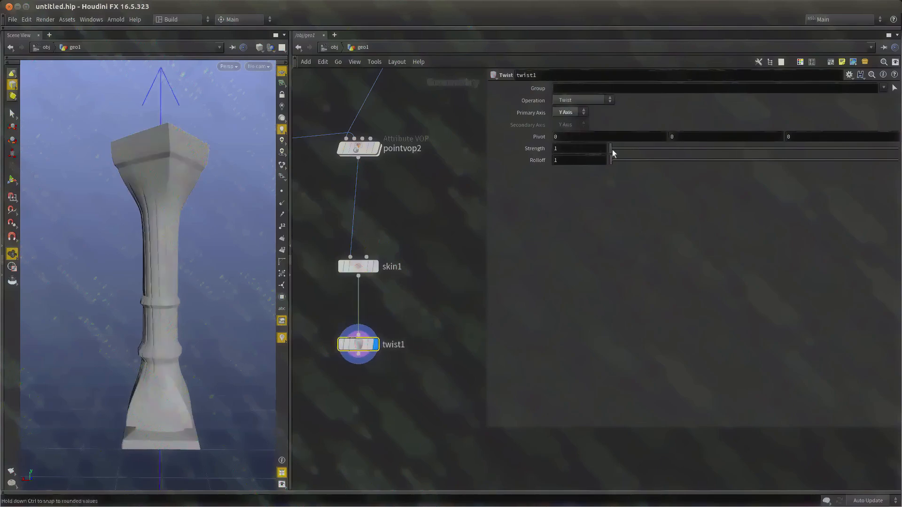
pyautogui.moveTo(580, 149); pyautogui.dragTo(901, 167, button='middle')
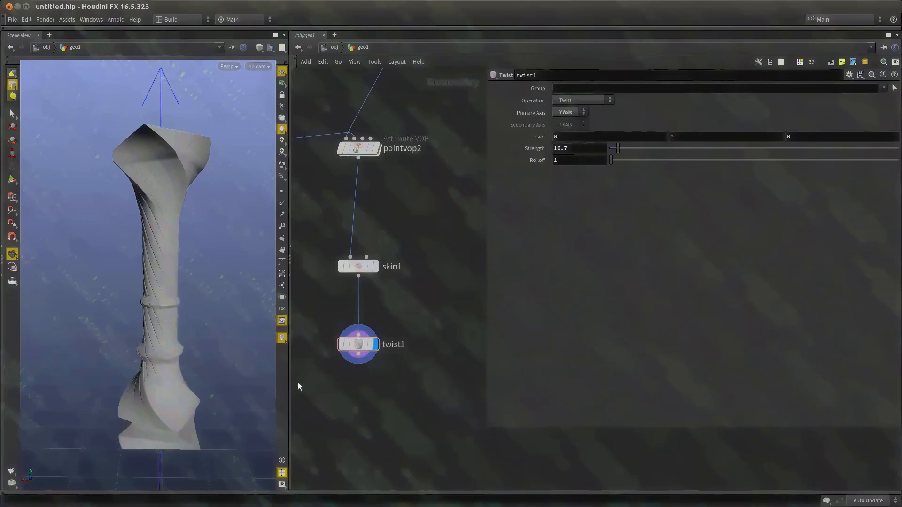
pyautogui.moveTo(290, 382); pyautogui.dragTo(339, 383)
pyautogui.moveTo(254, 357); pyautogui.dragTo(226, 309)
pyautogui.moveTo(130, 188); pyautogui.dragTo(233, 193)
pyautogui.moveTo(131, 166); pyautogui.dragTo(138, 167)
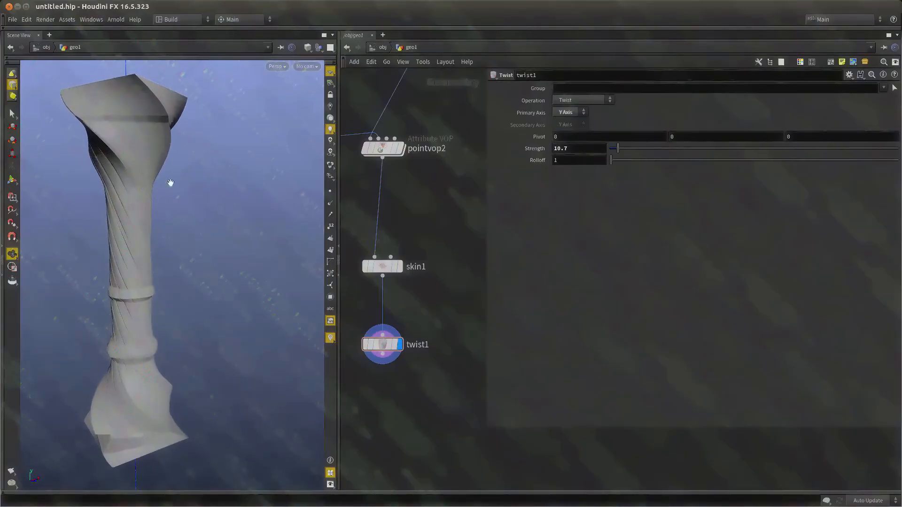
pyautogui.moveTo(145, 249)
pyautogui.mouseDown()
pyautogui.moveTo(92, 236)
pyautogui.moveTo(121, 268)
pyautogui.moveTo(140, 267)
pyautogui.mouseUp()
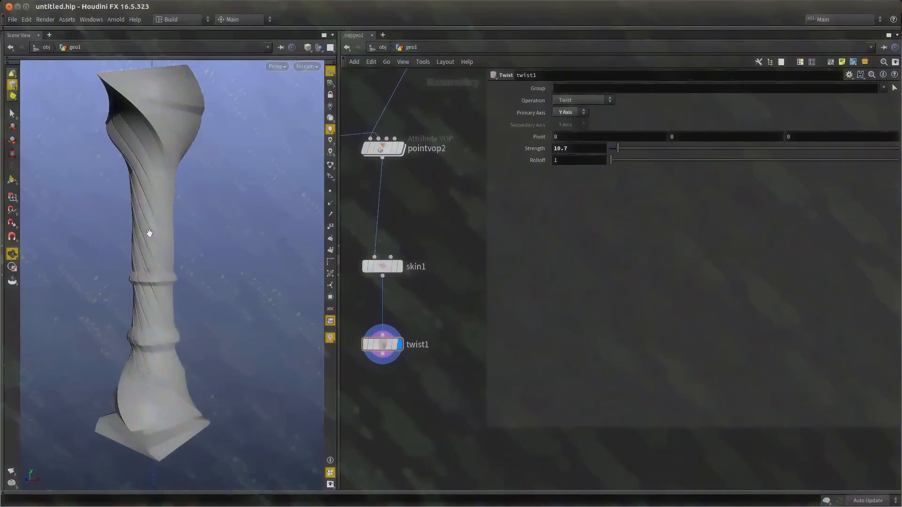
# Widen the network pane and move twist1 farther below skin1 to make room between them.
pyautogui.scroll(-2, 362, 391)
pyautogui.moveTo(338, 394); pyautogui.dragTo(210, 383)
pyautogui.scroll(2, 280, 374)
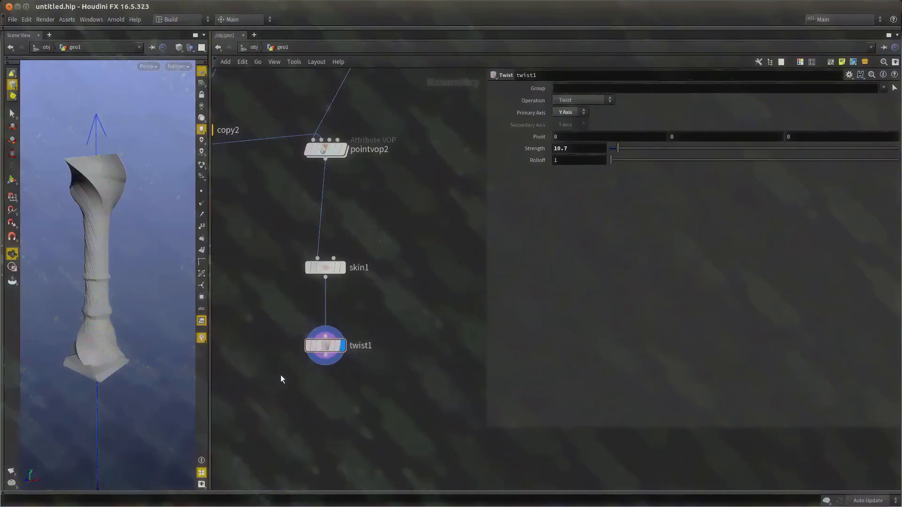
pyautogui.moveTo(325, 349); pyautogui.dragTo(318, 367)
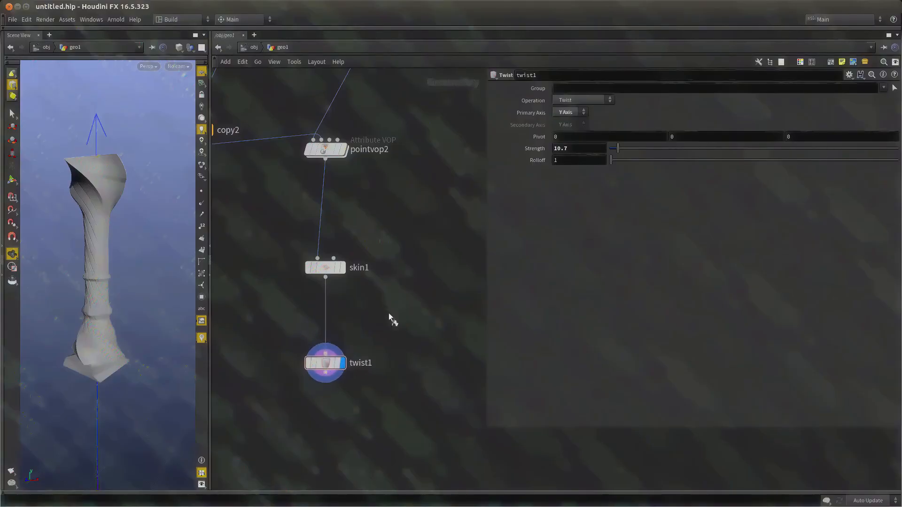
# Inspect the geometry information of skin1 and twist1, displaying each in turn and returning to skin1's untwisted column.
pyautogui.click(329, 266)
pyautogui.scroll(2, 328, 256)
pyautogui.moveTo(404, 298); pyautogui.dragTo(404, 280, button='middle')
pyautogui.click(324, 253)
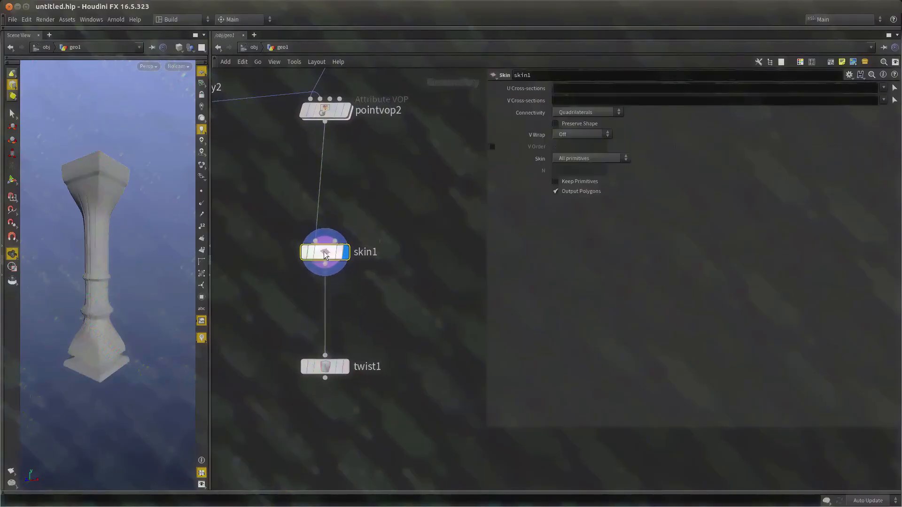
pyautogui.middleClick(325, 254)
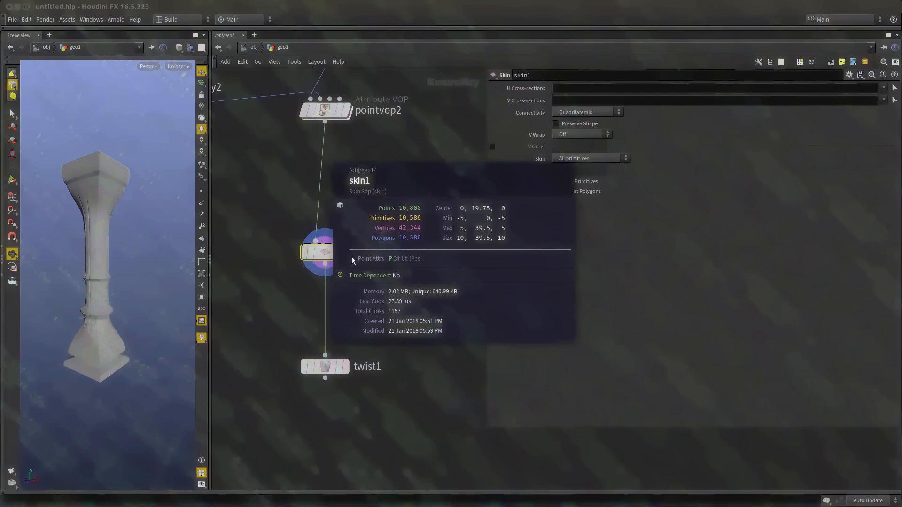
pyautogui.moveTo(382, 312); pyautogui.dragTo(383, 298, button='middle')
pyautogui.click(346, 353)
pyautogui.click(337, 358)
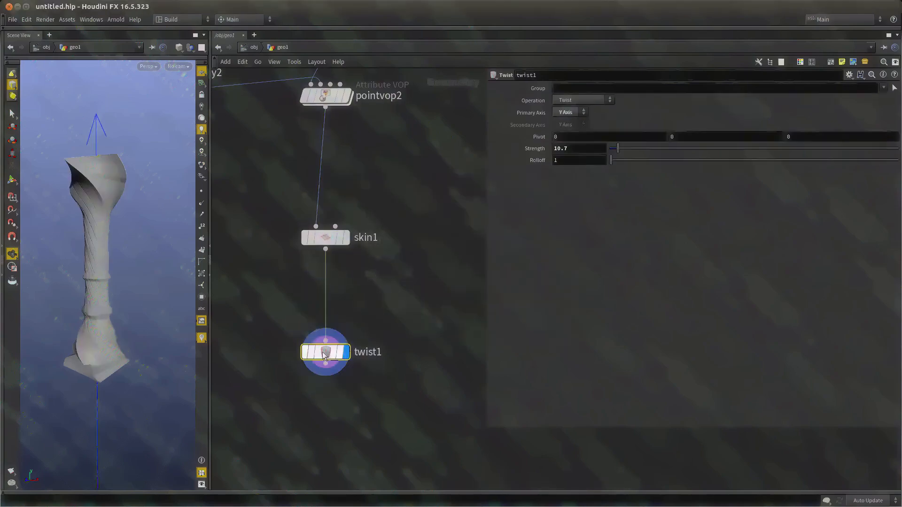
pyautogui.middleClick(336, 356)
pyautogui.press('r')
pyautogui.moveTo(380, 298); pyautogui.dragTo(239, 233)
pyautogui.click(365, 297)
# Insert an Attribute Wrangle between skin1 and twist1 and remove it again.
pyautogui.press('Tab')
pyautogui.write('wr')
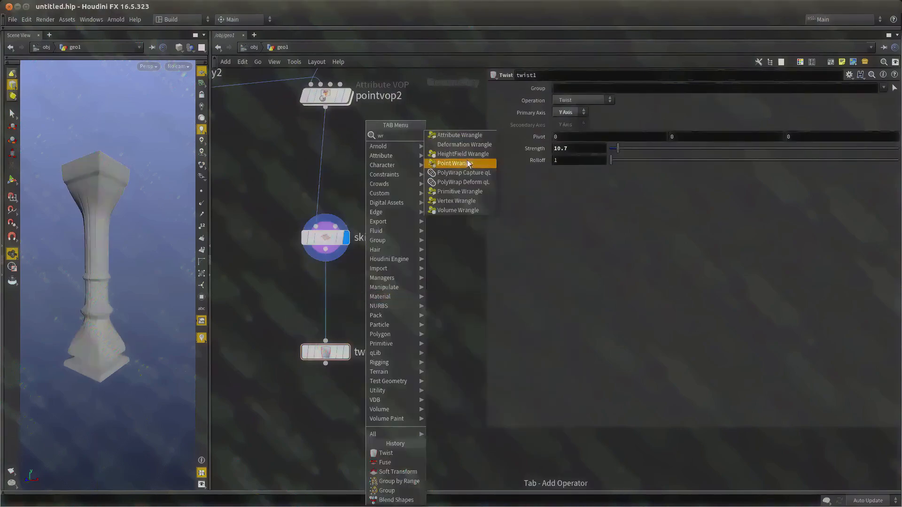
pyautogui.click(460, 136)
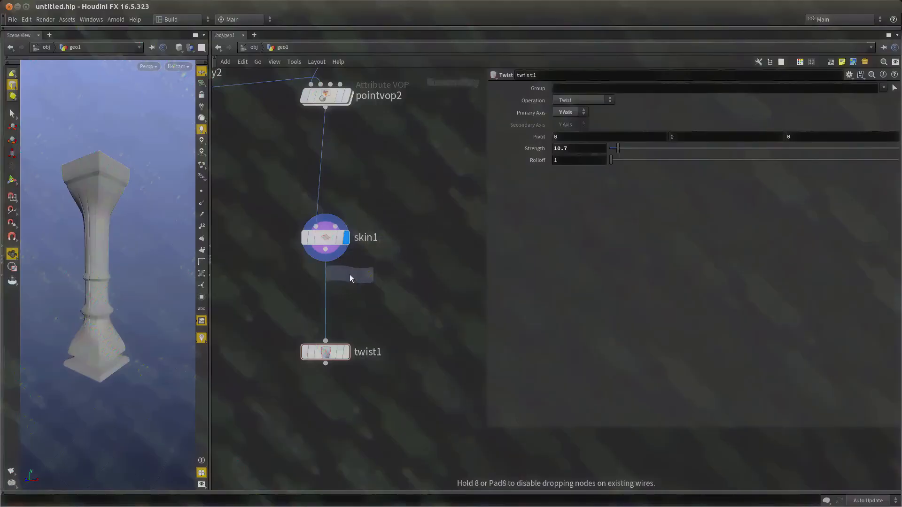
pyautogui.click(330, 289)
pyautogui.hotkey('ctrl', 'x')
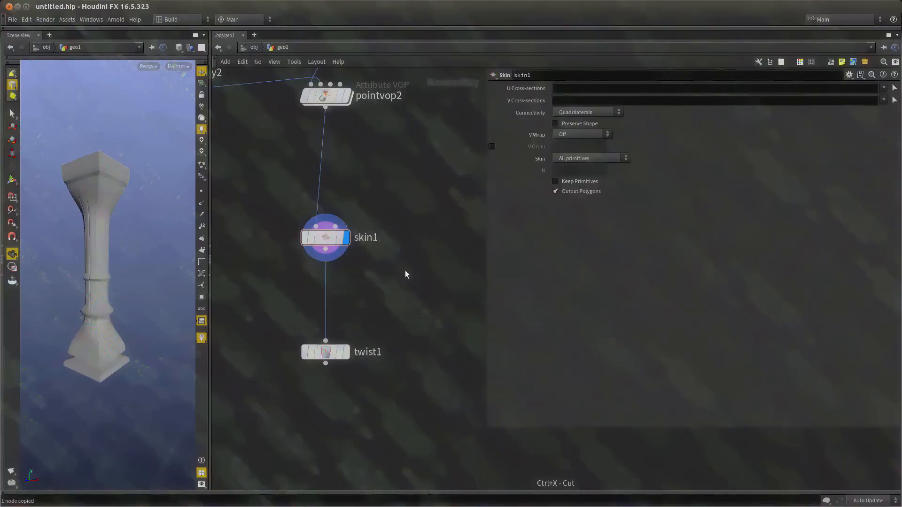
# Insert a Rest Position node between skin1 and twist1.
pyautogui.moveTo(405, 270); pyautogui.dragTo(404, 247, button='middle')
pyautogui.middleClick(328, 215)
pyautogui.press('Tab')
pyautogui.write('rest')
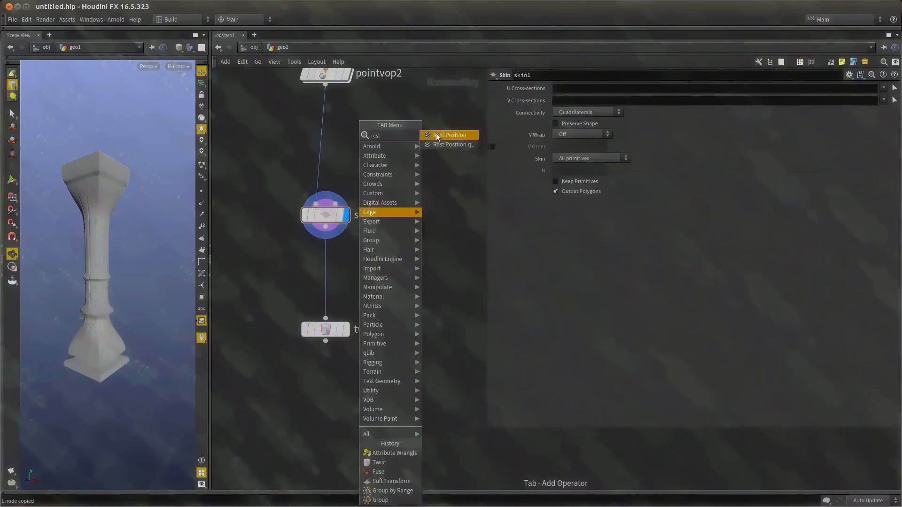
pyautogui.press('Return')
pyautogui.click(331, 276)
# Inspect rest1's node information and compare its P and rest attributes in the geometry spreadsheet.
pyautogui.middleClick(327, 274)
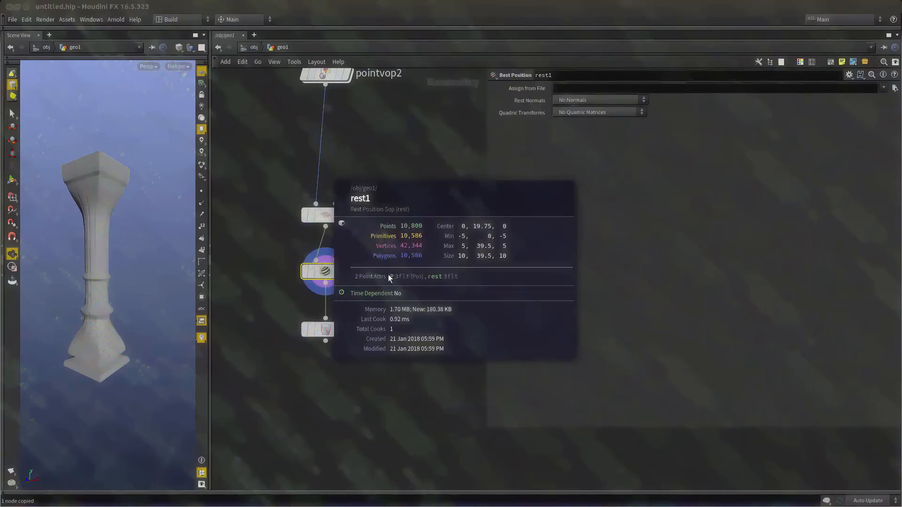
pyautogui.rightClick(318, 272)
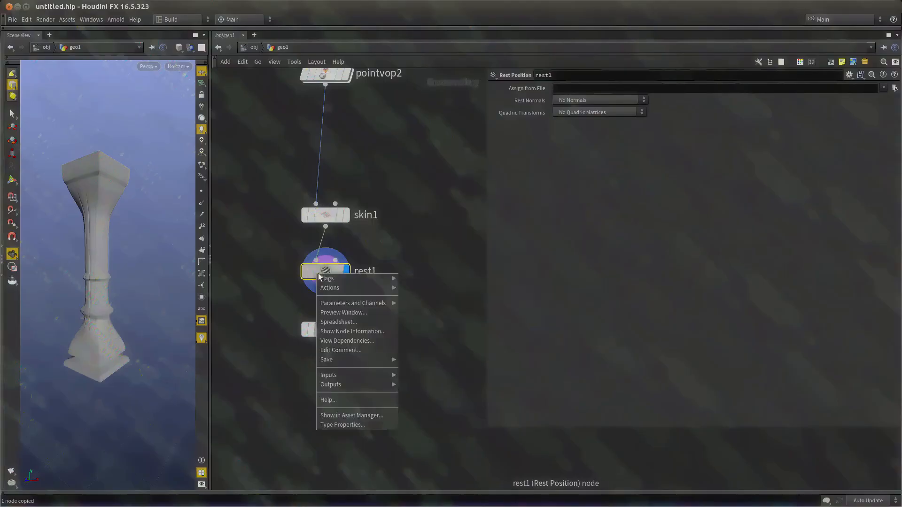
pyautogui.click(361, 315)
pyautogui.moveTo(627, 349); pyautogui.dragTo(766, 430)
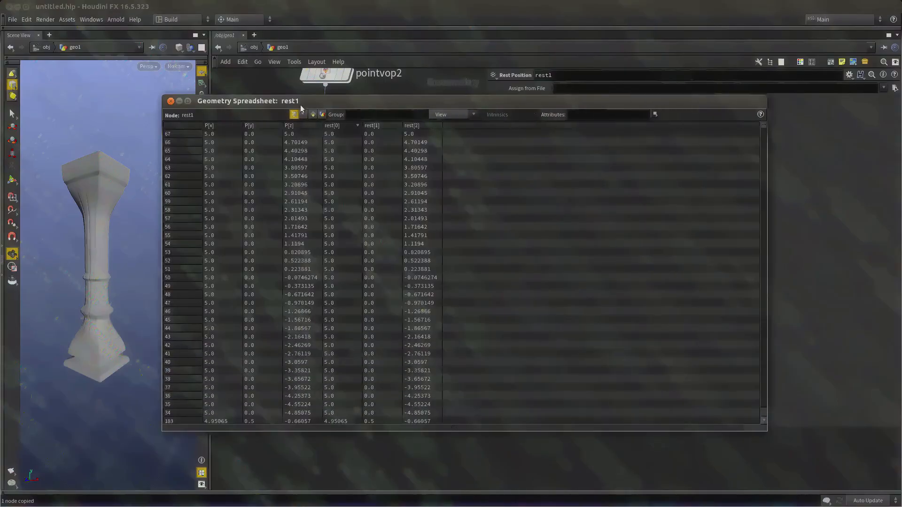
pyautogui.click(170, 101)
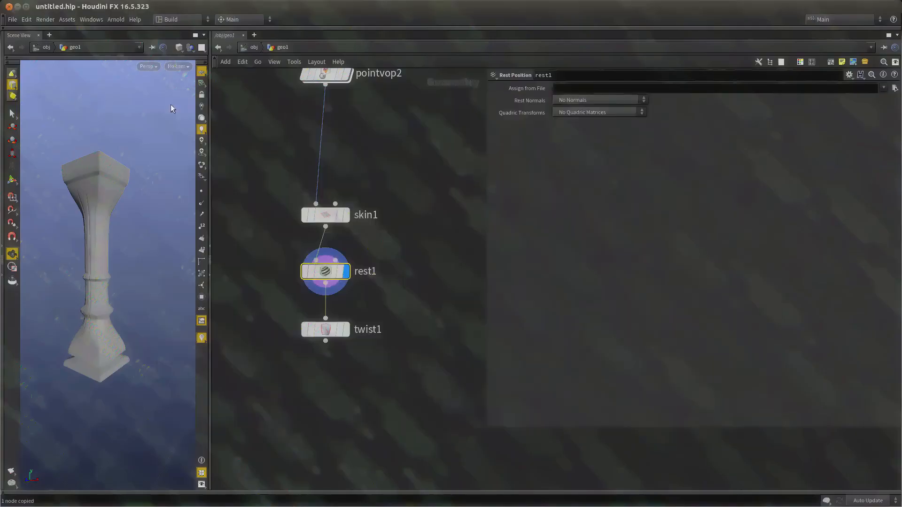
# Display twist1, move it farther below rest1, and connect a new Point VOP to its output.
pyautogui.click(262, 270)
pyautogui.moveTo(338, 267); pyautogui.dragTo(343, 301)
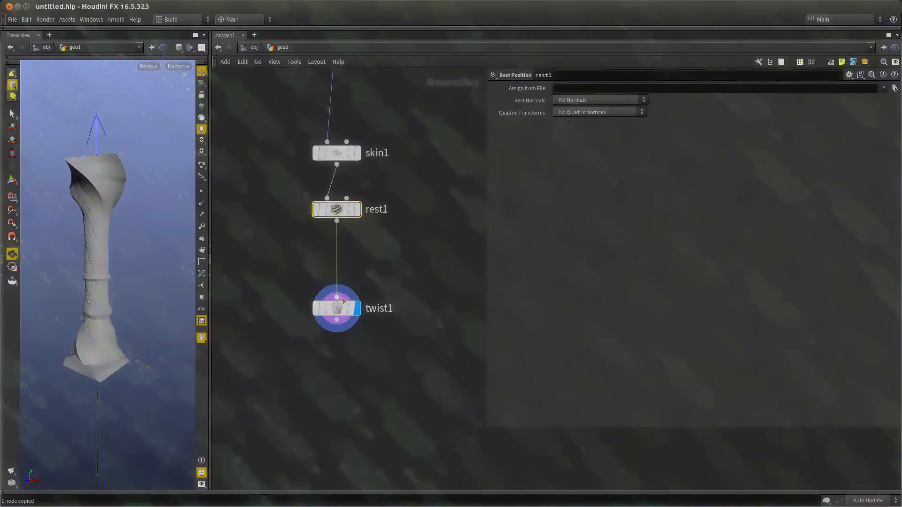
pyautogui.press('Tab')
pyautogui.write('p')
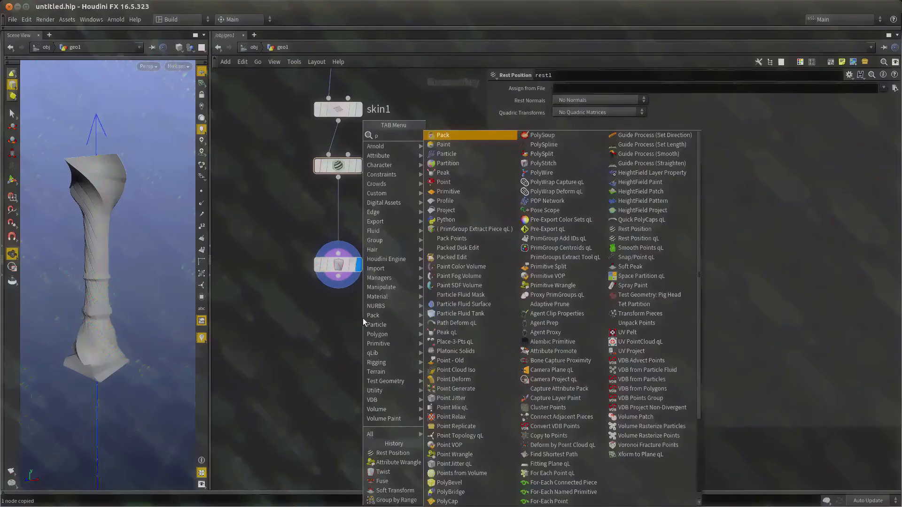
pyautogui.write('ointvop')
pyautogui.press('Return')
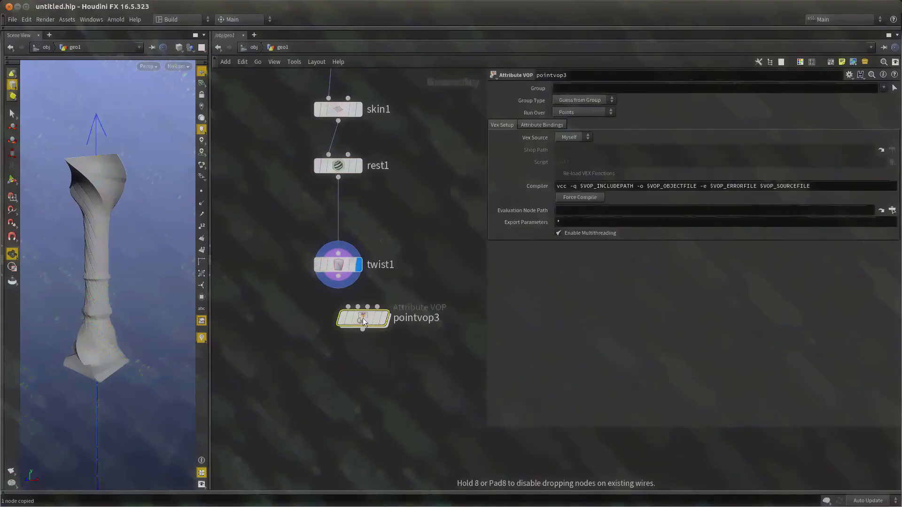
pyautogui.click(359, 347)
pyautogui.moveTo(339, 276); pyautogui.dragTo(337, 301)
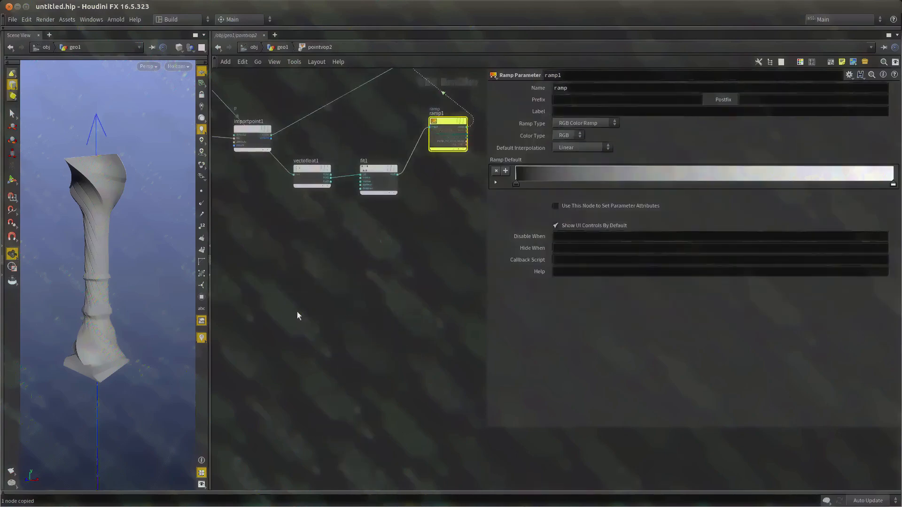
# Copy the Vector to Float, Fit Range, Ramp Parameter and Mix nodes inside pointvop2 and return to geo1.
pyautogui.moveTo(429, 234); pyautogui.dragTo(444, 317, button='middle')
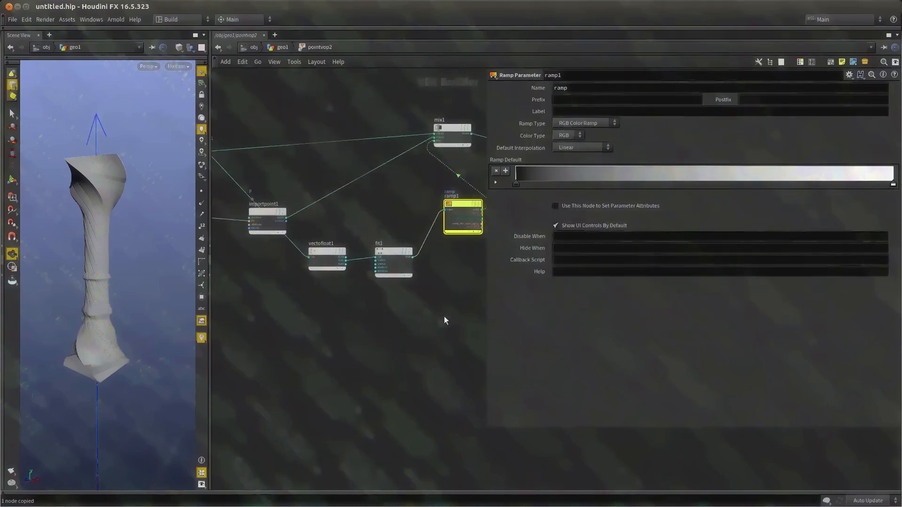
pyautogui.moveTo(456, 295); pyautogui.dragTo(318, 213)
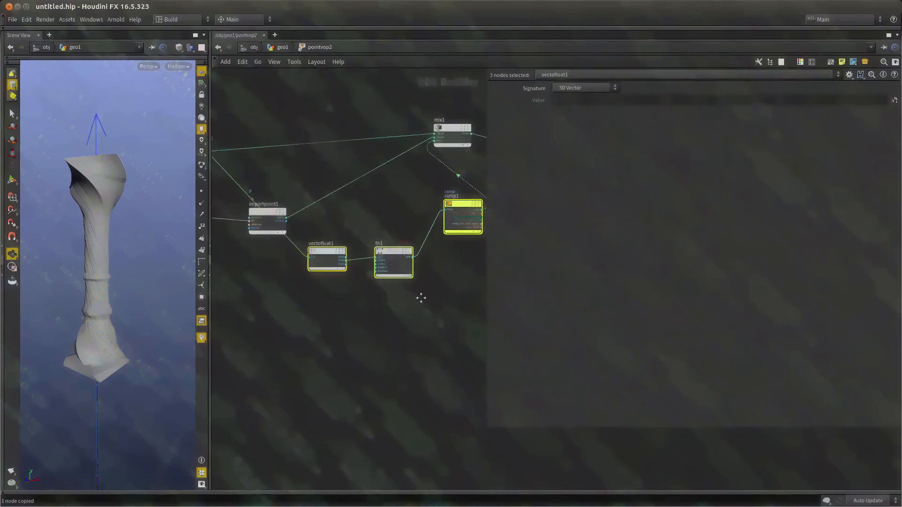
pyautogui.moveTo(421, 298); pyautogui.dragTo(260, 397, button='middle')
pyautogui.keyDown('shift'); pyautogui.moveTo(308, 200); pyautogui.dragTo(276, 245); pyautogui.keyUp('shift')
pyautogui.hotkey('ctrl', 'c')
pyautogui.moveTo(322, 275); pyautogui.dragTo(370, 219, button='middle')
pyautogui.press('u')
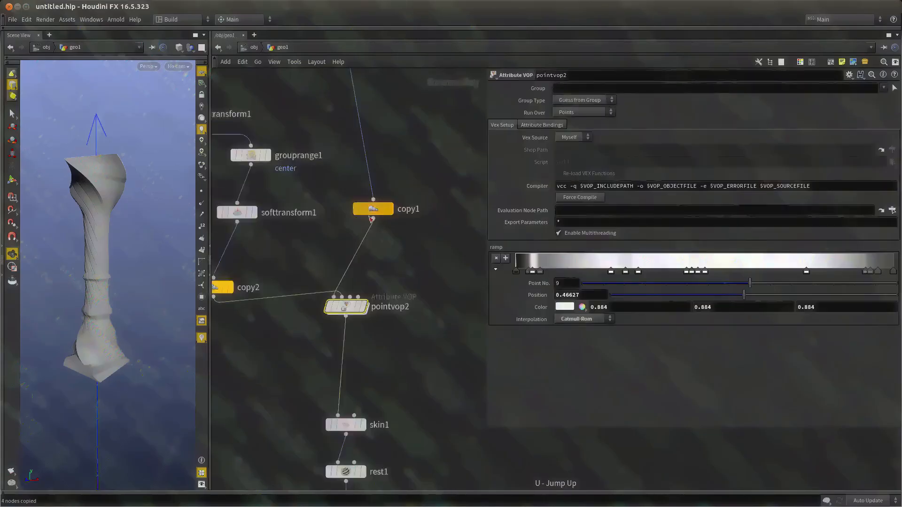
# Display pointvop3, open its VOP network and hide the parameter display.
pyautogui.scroll(-3, 371, 219)
pyautogui.moveTo(396, 443); pyautogui.dragTo(376, 321, button='middle')
pyautogui.scroll(2, 377, 322)
pyautogui.click(349, 348)
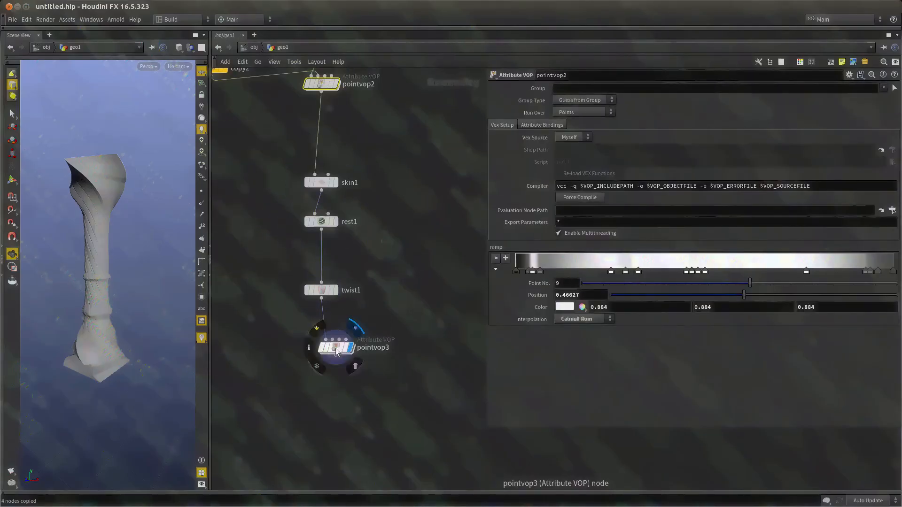
pyautogui.doubleClick(336, 348)
pyautogui.press('p')
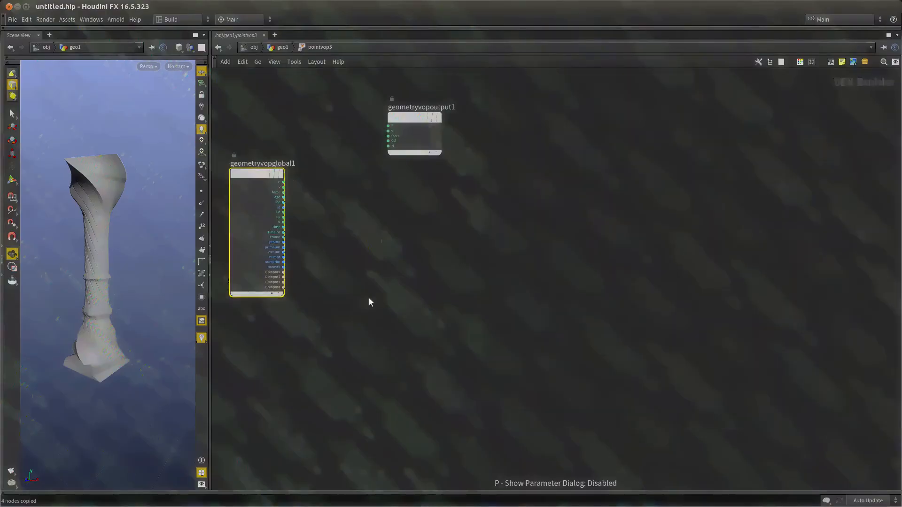
# Add a Bind node, name its parameter rest and set its type to 3 Floats (vector).
pyautogui.press('Tab')
pyautogui.write('bind')
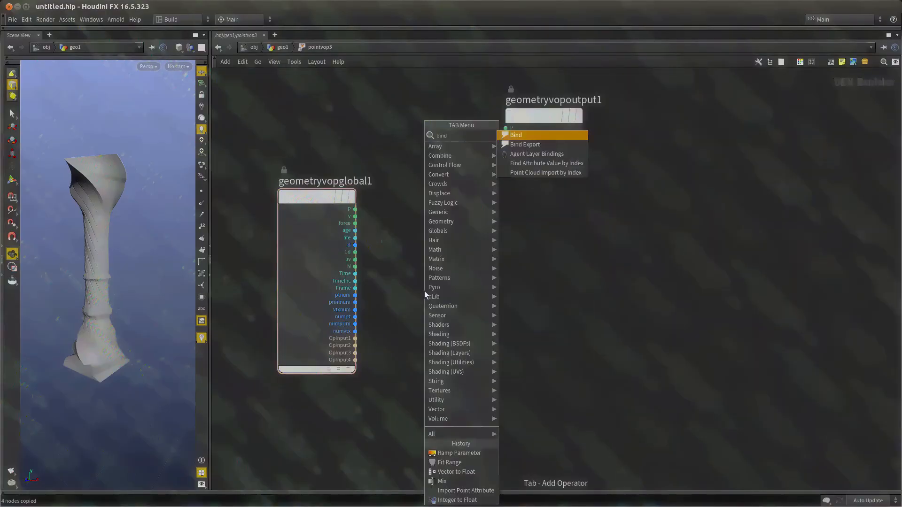
pyautogui.press('Return')
pyautogui.click(424, 292)
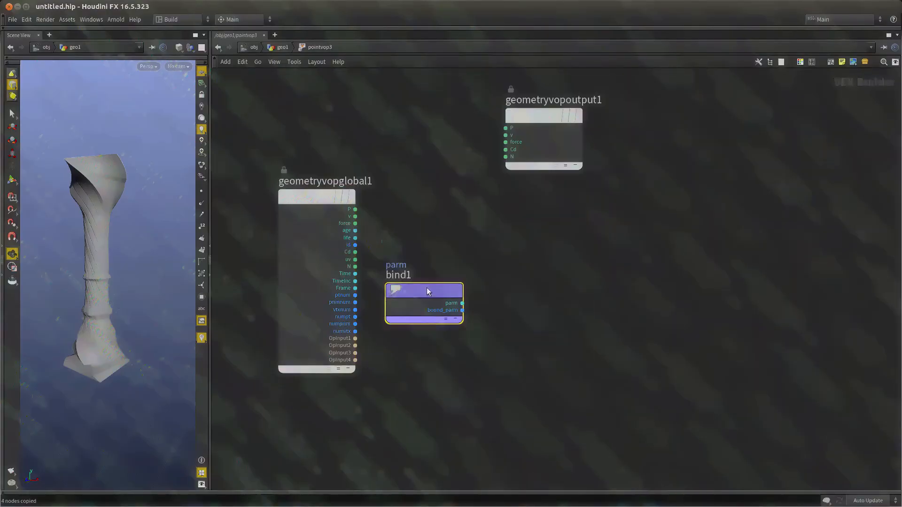
pyautogui.press('p')
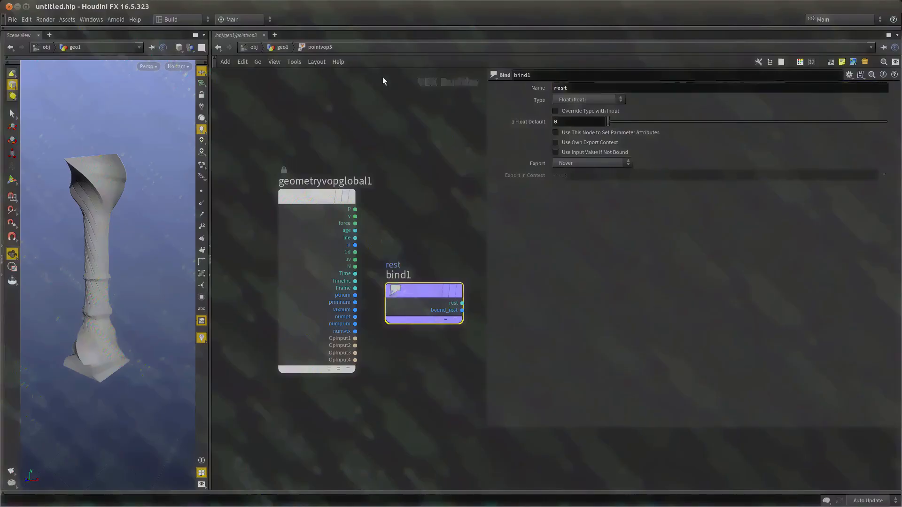
pyautogui.click(559, 99)
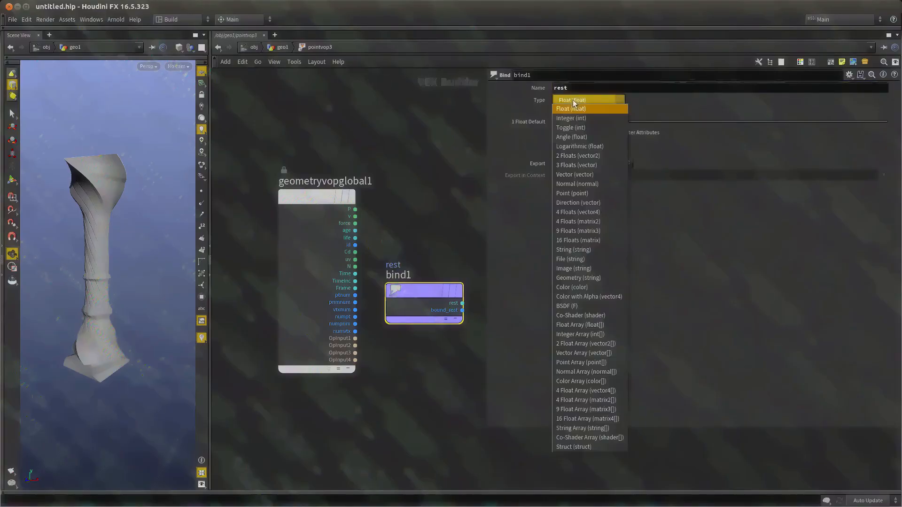
pyautogui.click(576, 166)
pyautogui.press('h')
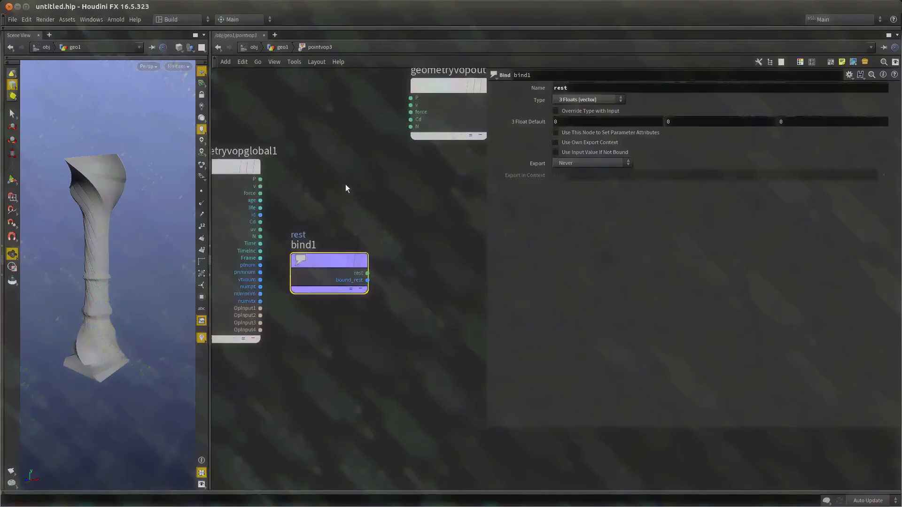
pyautogui.moveTo(336, 272); pyautogui.dragTo(338, 286)
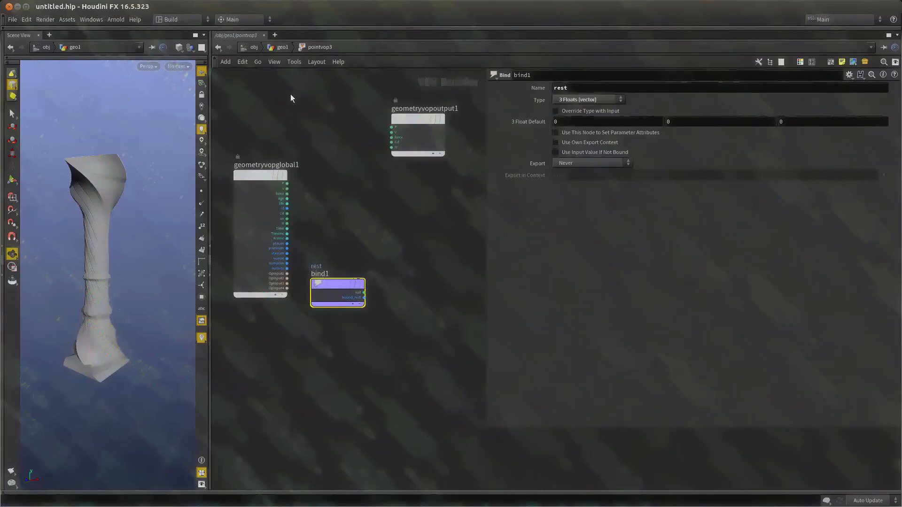
# Wire bind1's rest output into P of geometryvopoutput1 and move the output node lower.
pyautogui.scroll(3, 280, 176)
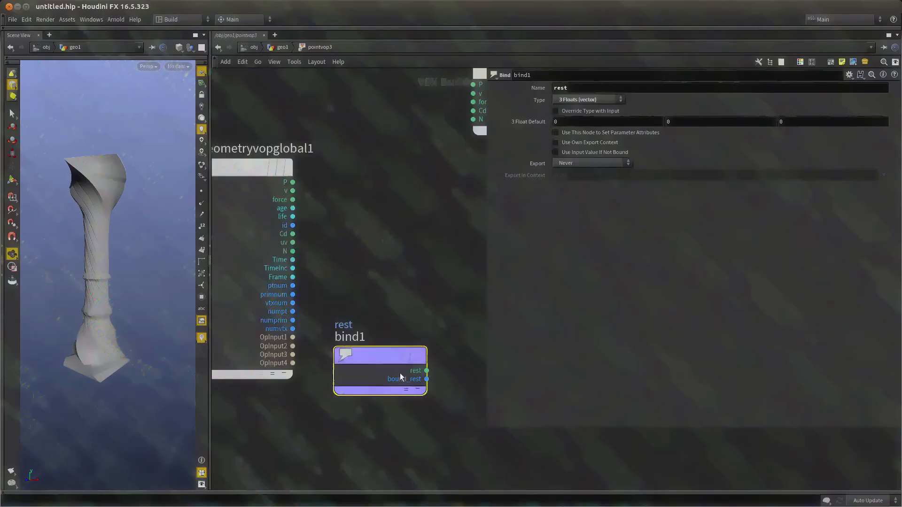
pyautogui.scroll(-3, 370, 293)
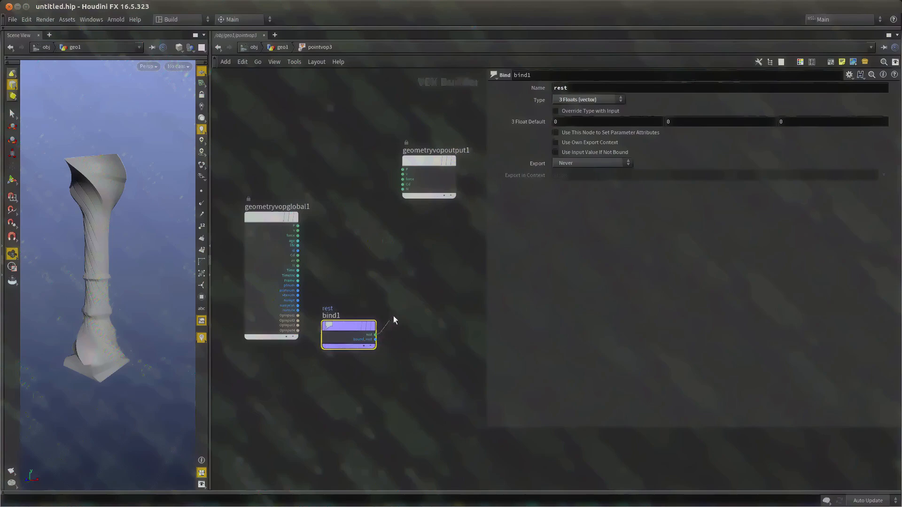
pyautogui.click(403, 170)
pyautogui.moveTo(425, 161); pyautogui.dragTo(452, 221)
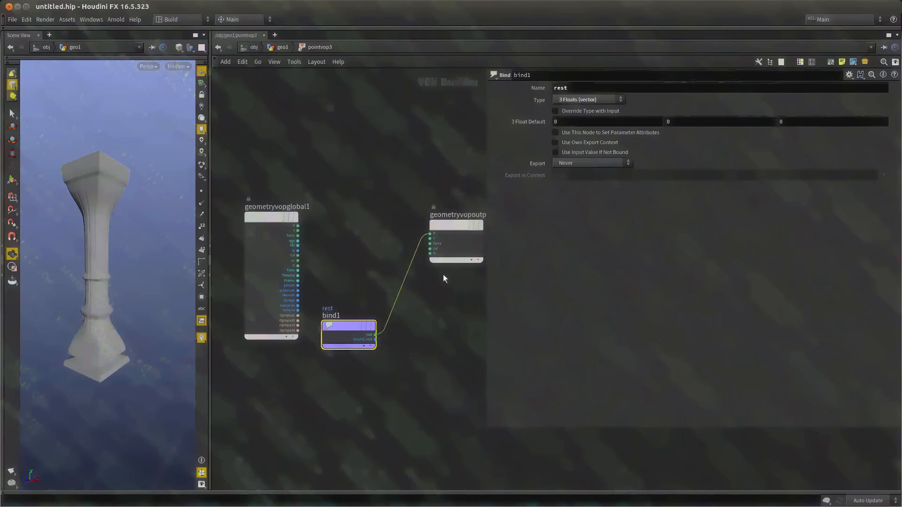
# Examine the column driven by the rest position from several angles.
pyautogui.scroll(2, 444, 274)
pyautogui.moveTo(79, 257); pyautogui.dragTo(97, 239)
pyautogui.moveTo(97, 239); pyautogui.dragTo(108, 223, button='middle')
pyautogui.scroll(-3, 310, 280)
pyautogui.scroll(3, 353, 312)
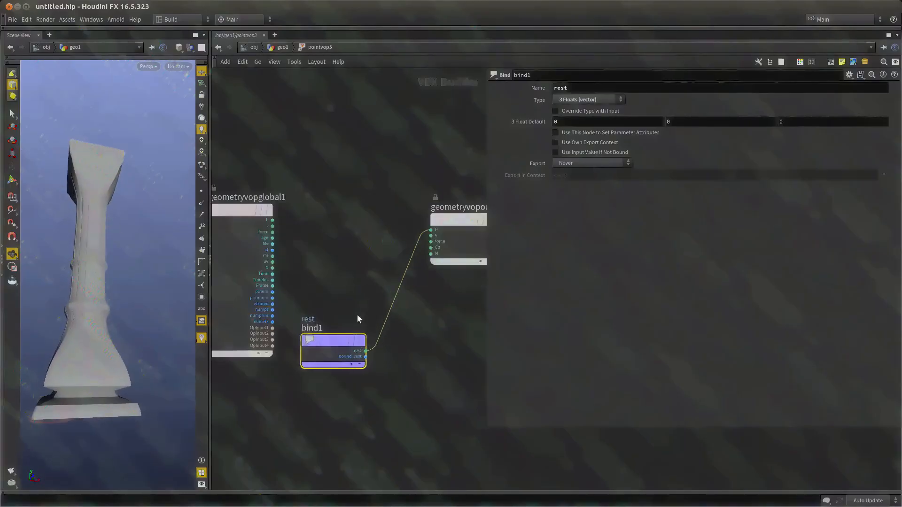
pyautogui.moveTo(357, 315); pyautogui.dragTo(368, 343, button='middle')
pyautogui.scroll(-5, 370, 346)
pyautogui.moveTo(89, 283); pyautogui.dragTo(103, 306)
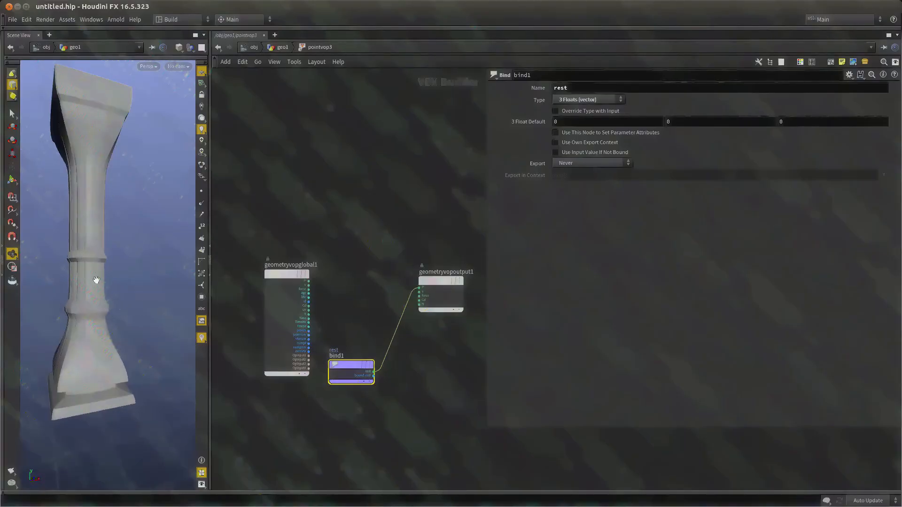
pyautogui.scroll(-3, 375, 388)
pyautogui.moveTo(388, 395); pyautogui.dragTo(376, 377, button='middle')
pyautogui.scroll(2, 375, 377)
pyautogui.scroll(3, 307, 236)
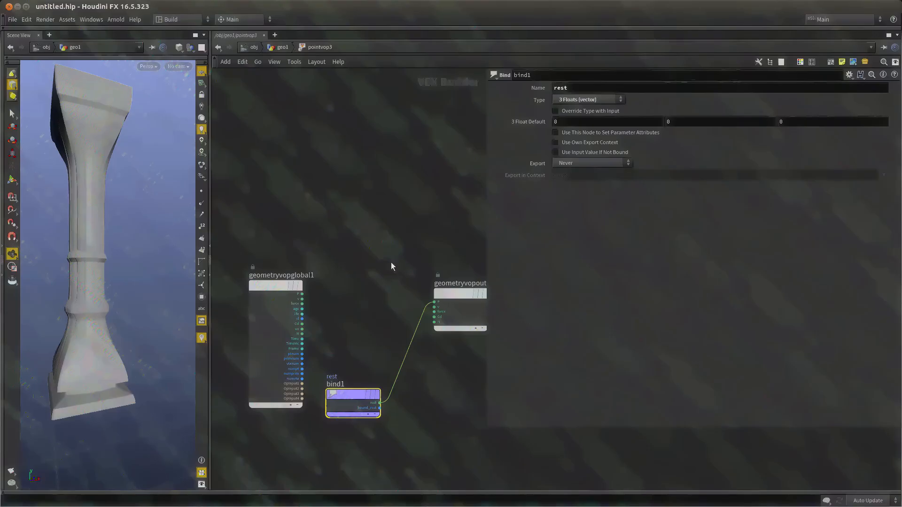
# Insert a Mix node before the output's P, blending the global P as input1 with bind1's rest as input2.
pyautogui.moveTo(392, 263); pyautogui.dragTo(376, 202, button='middle')
pyautogui.press('Tab')
pyautogui.write('mix')
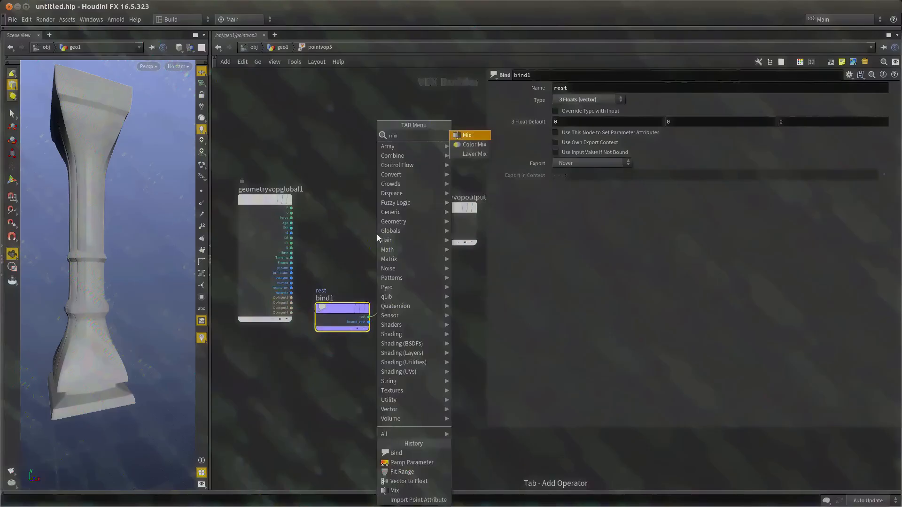
pyautogui.press('Return')
pyautogui.click(376, 238)
pyautogui.scroll(2, 362, 247)
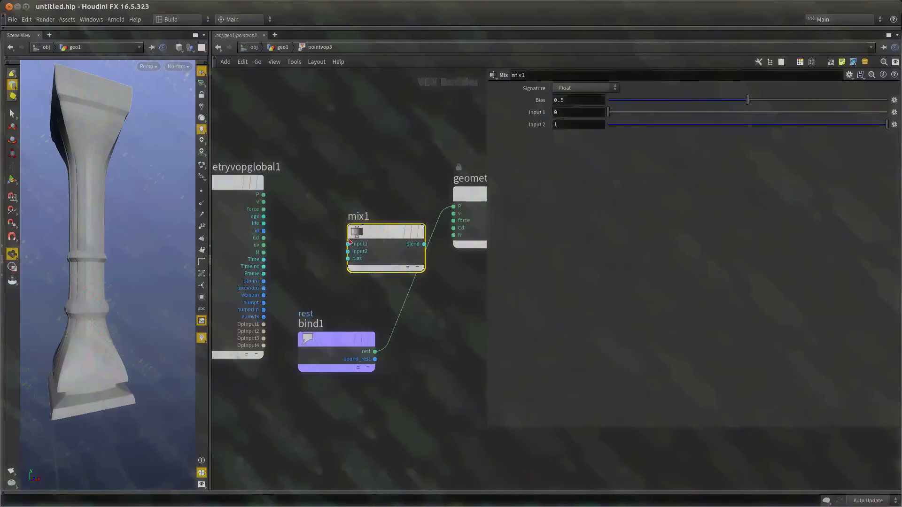
pyautogui.click(274, 196)
pyautogui.click(375, 350)
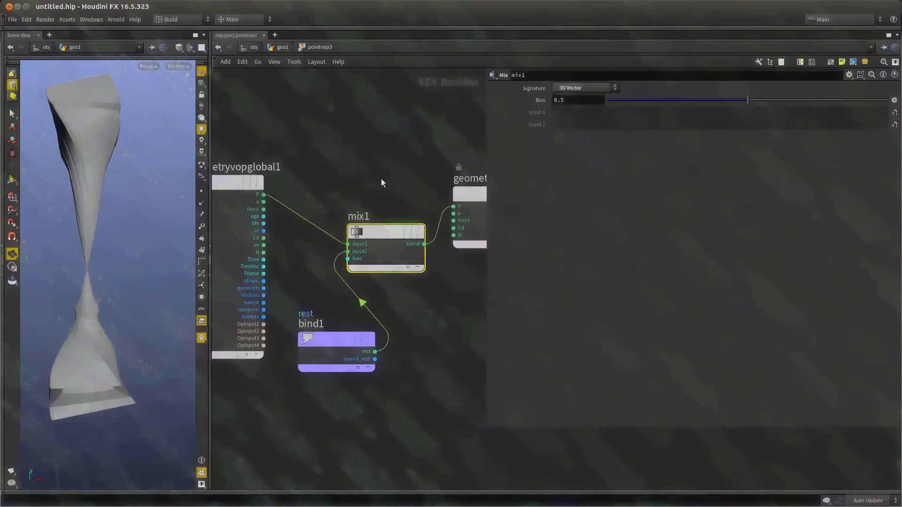
# Set mix1's bias to 1.
pyautogui.moveTo(646, 100); pyautogui.dragTo(887, 143)
pyautogui.scroll(-1, 687, 451)
pyautogui.scroll(-2, 322, 332)
pyautogui.scroll(2, 372, 325)
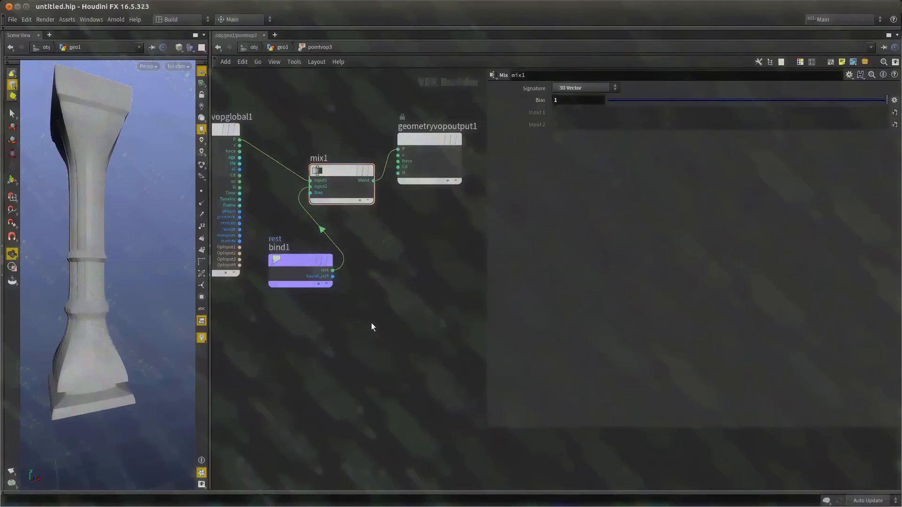
# Paste the copied ramp nodes into pointvop3 and move mix1 and geometryvopoutput1 above them.
pyautogui.scroll(-2, 387, 359)
pyautogui.hotkey('ctrl', 'v')
pyautogui.scroll(1, 397, 347)
pyautogui.moveTo(397, 348); pyautogui.dragTo(304, 363, button='middle')
pyautogui.click(305, 357)
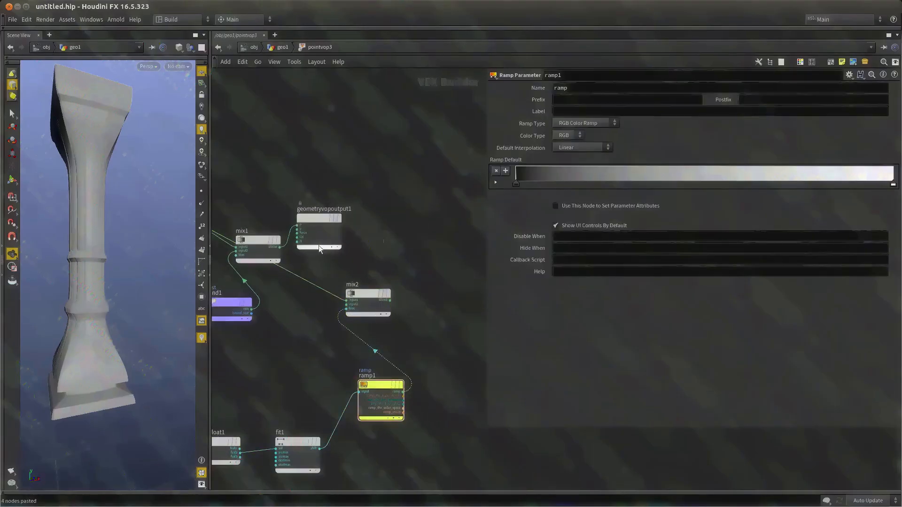
pyautogui.moveTo(382, 185); pyautogui.dragTo(364, 171)
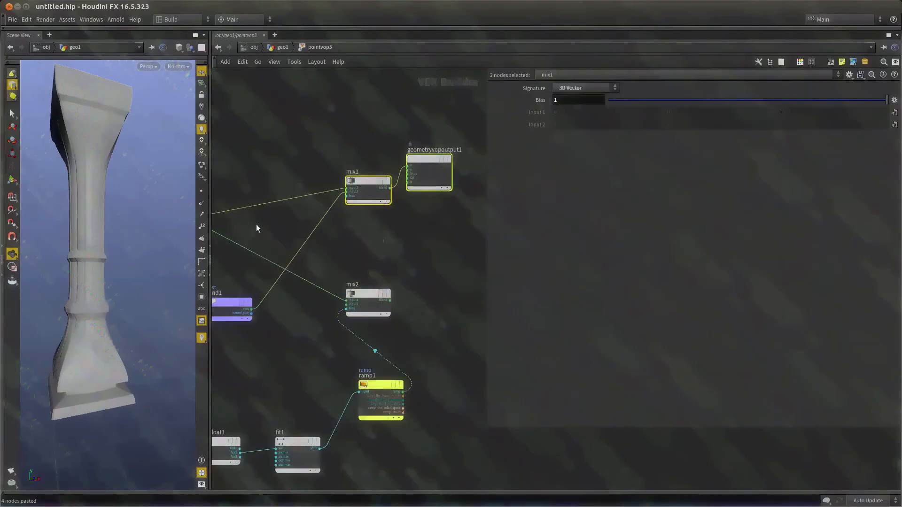
pyautogui.scroll(-2, 301, 277)
pyautogui.scroll(2, 338, 256)
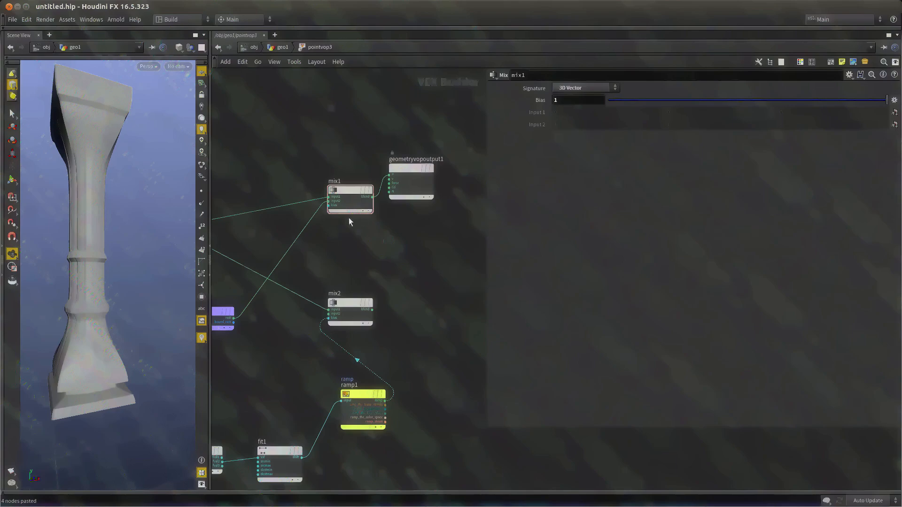
# Wire ramp1's output into mix1's bias and delete the pasted mix2 node.
pyautogui.click(385, 402)
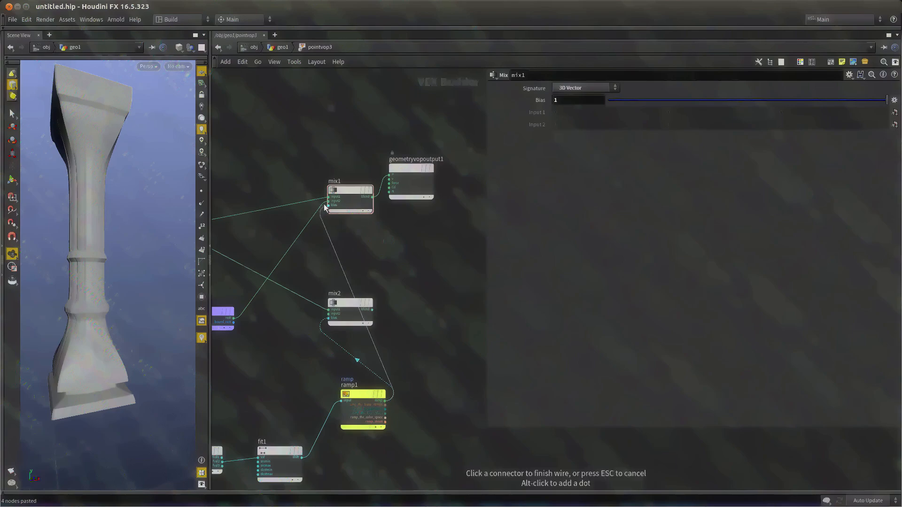
pyautogui.click(324, 205)
pyautogui.moveTo(403, 290); pyautogui.dragTo(400, 247, button='middle')
pyautogui.scroll(1, 399, 242)
pyautogui.click(343, 270)
pyautogui.hotkey('ctrl', 'x')
pyautogui.scroll(-3, 384, 256)
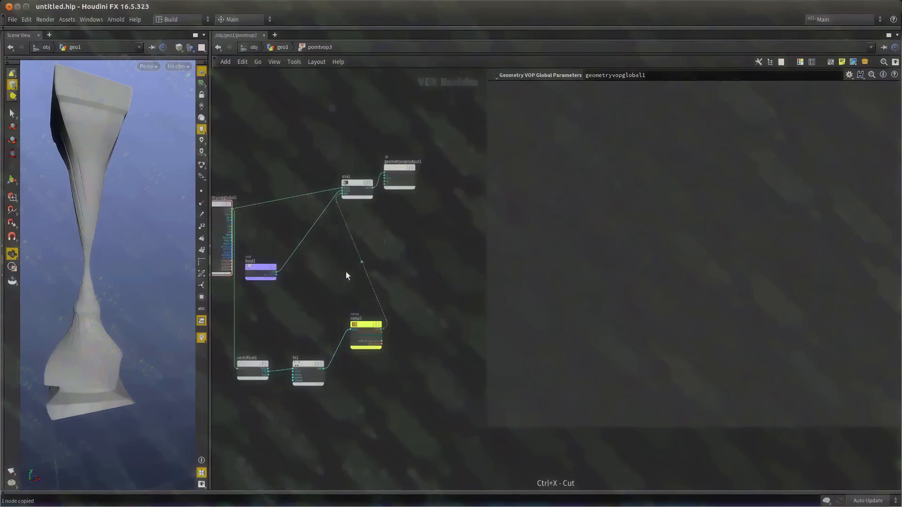
# Return to the geo1 network and set twist1's rolloff to 0 and its strength to about 84.3.
pyautogui.scroll(2, 384, 253)
pyautogui.moveTo(346, 272); pyautogui.dragTo(412, 265, button='middle')
pyautogui.click(269, 252)
pyautogui.moveTo(75, 255); pyautogui.dragTo(145, 255)
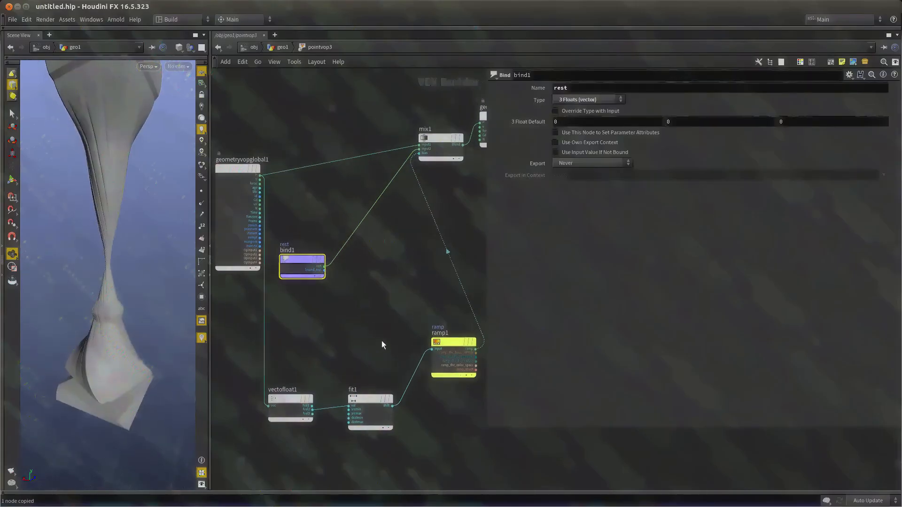
pyautogui.press('u')
pyautogui.moveTo(374, 341); pyautogui.dragTo(277, 301)
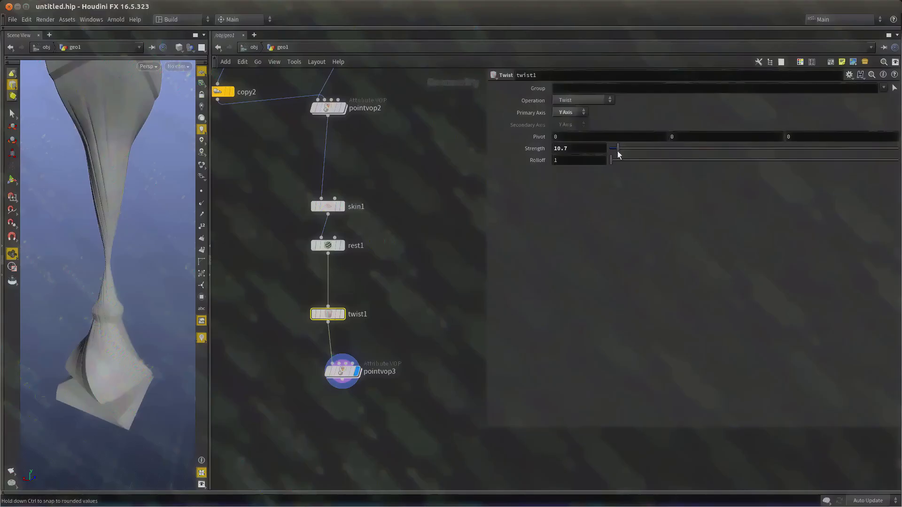
pyautogui.moveTo(617, 151)
pyautogui.mouseDown()
pyautogui.moveTo(652, 153)
pyautogui.moveTo(609, 160)
pyautogui.mouseUp()
pyautogui.click(578, 100)
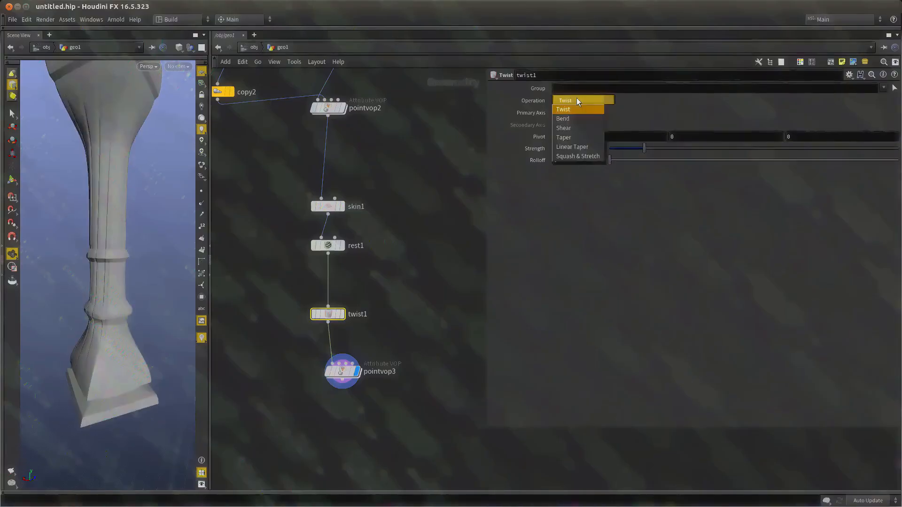
pyautogui.click(577, 96)
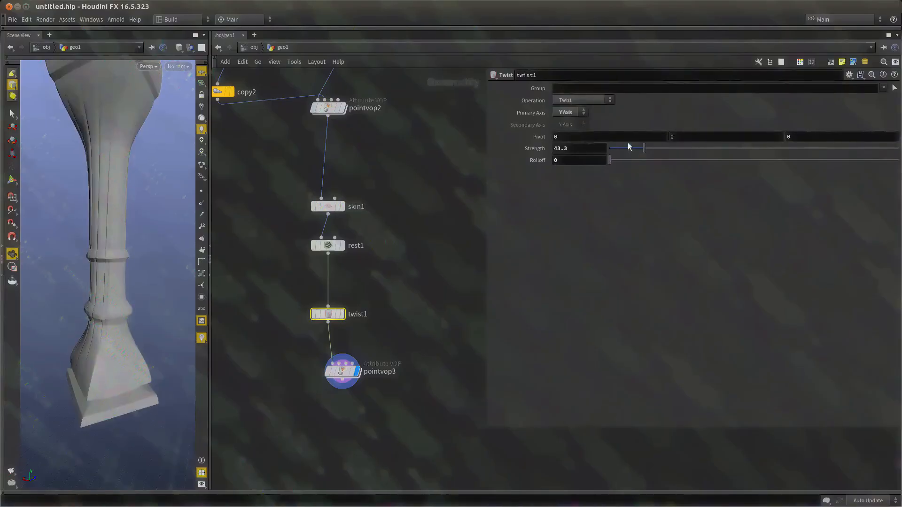
pyautogui.moveTo(628, 147); pyautogui.dragTo(676, 153)
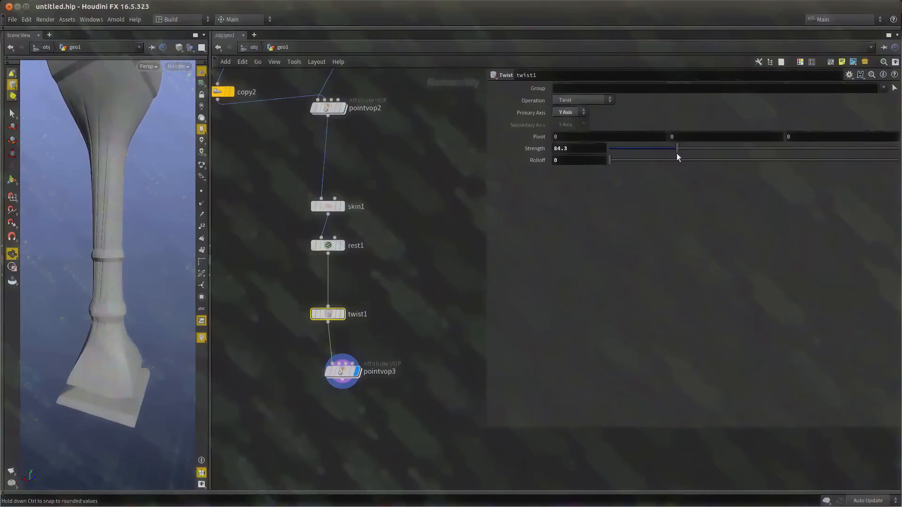
# Reshape pointvop3's ramp into a white peak between two black points, adding an end black point at about 0.776.
pyautogui.scroll(2, 395, 373)
pyautogui.click(329, 317)
pyautogui.scroll(2, 325, 313)
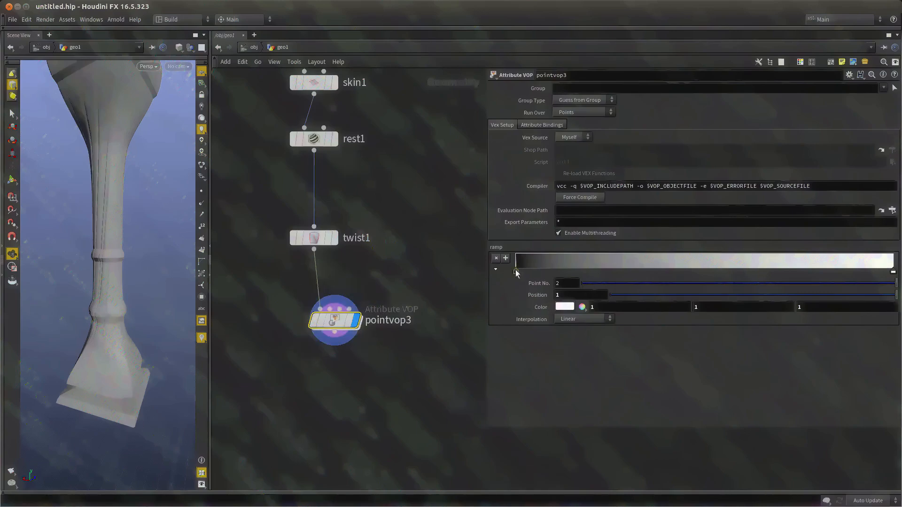
pyautogui.moveTo(516, 272); pyautogui.dragTo(642, 272)
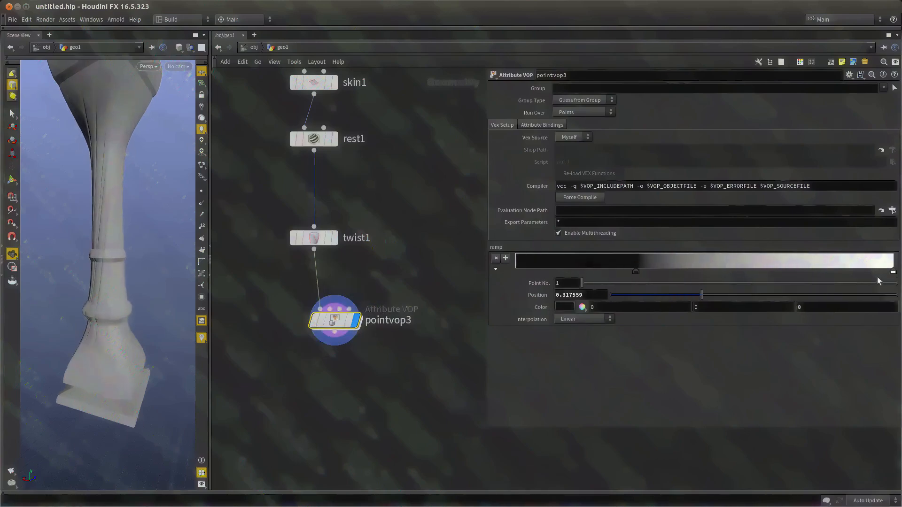
pyautogui.moveTo(893, 272); pyautogui.dragTo(663, 271)
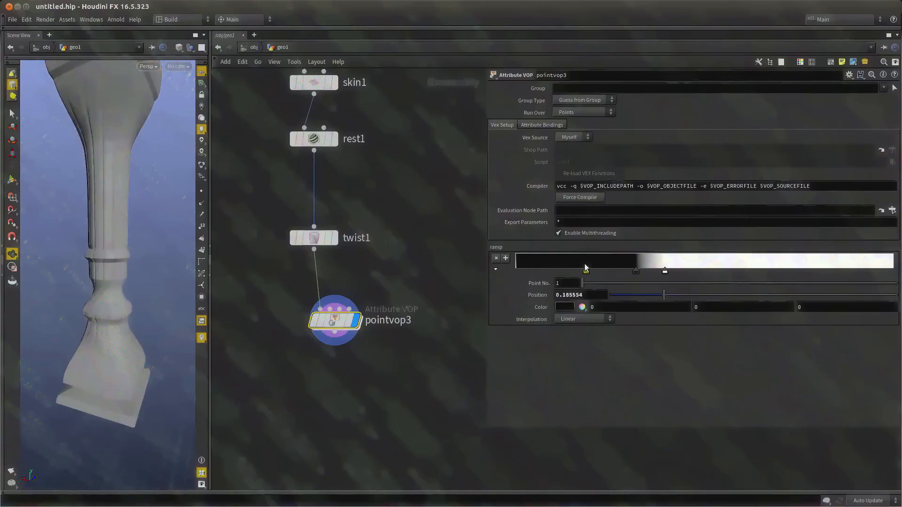
pyautogui.moveTo(585, 269); pyautogui.dragTo(721, 272)
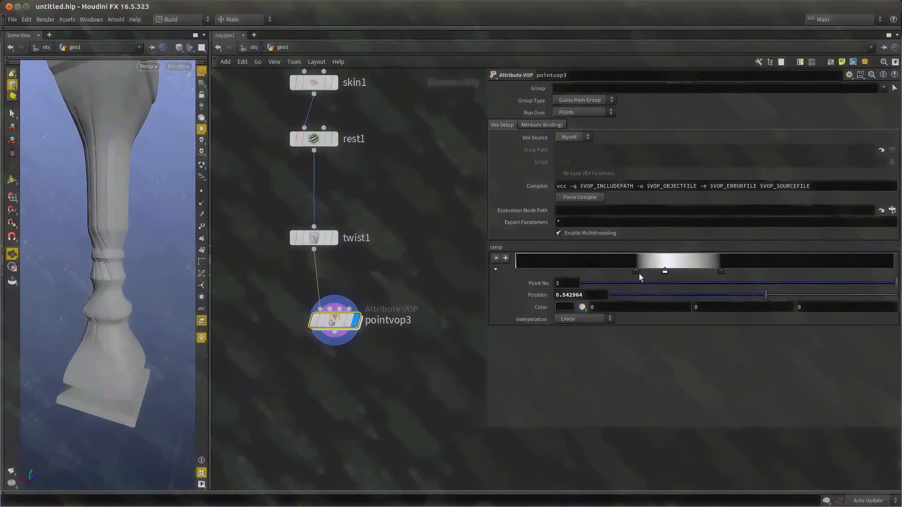
pyautogui.moveTo(637, 272); pyautogui.dragTo(545, 271)
pyautogui.moveTo(722, 272); pyautogui.dragTo(807, 279)
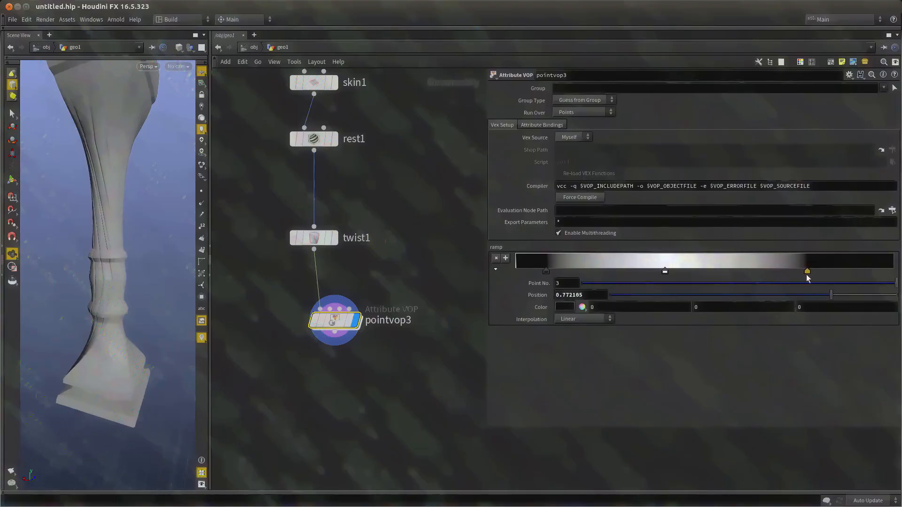
# Set twist1's strength to about 87.8 and reselect pointvop3.
pyautogui.click(314, 238)
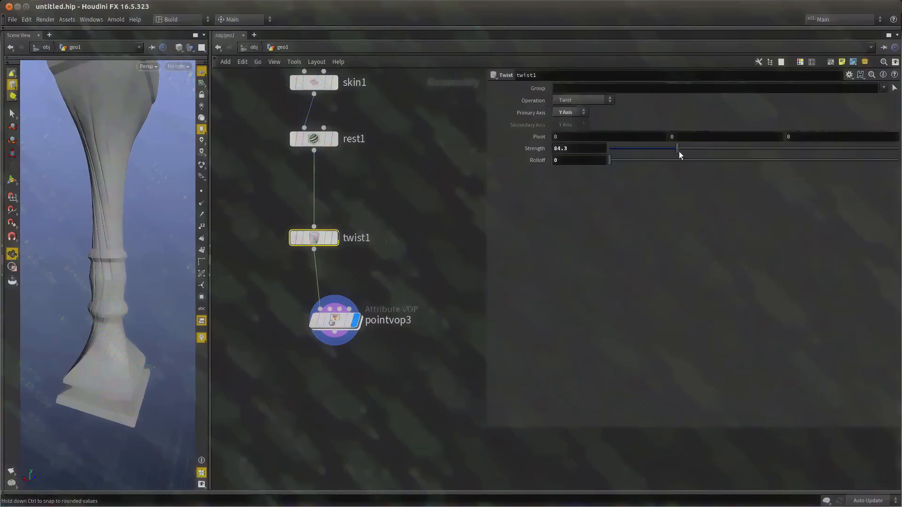
pyautogui.moveTo(678, 151); pyautogui.dragTo(701, 151)
pyautogui.click(335, 321)
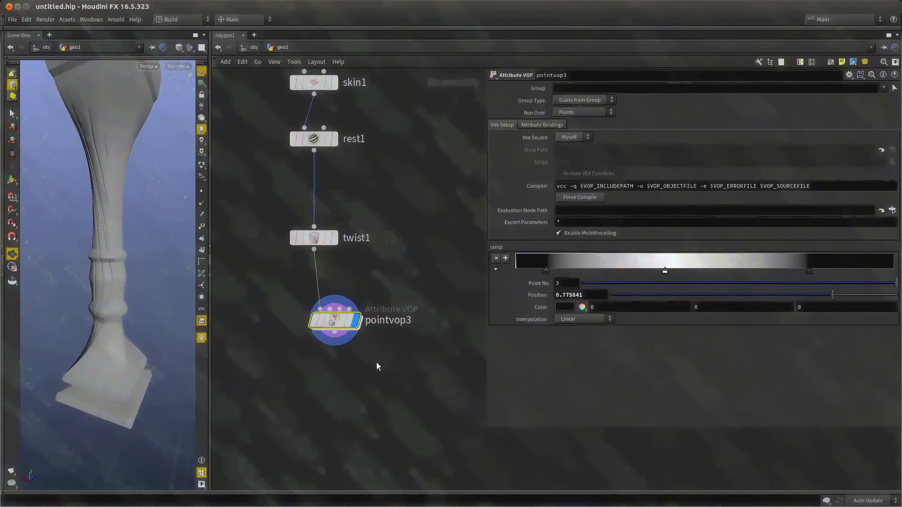
# Try swapping mix1's inputs inside pointvop3, with bind1's rest as input1 and the global P as input2.
pyautogui.doubleClick(342, 322)
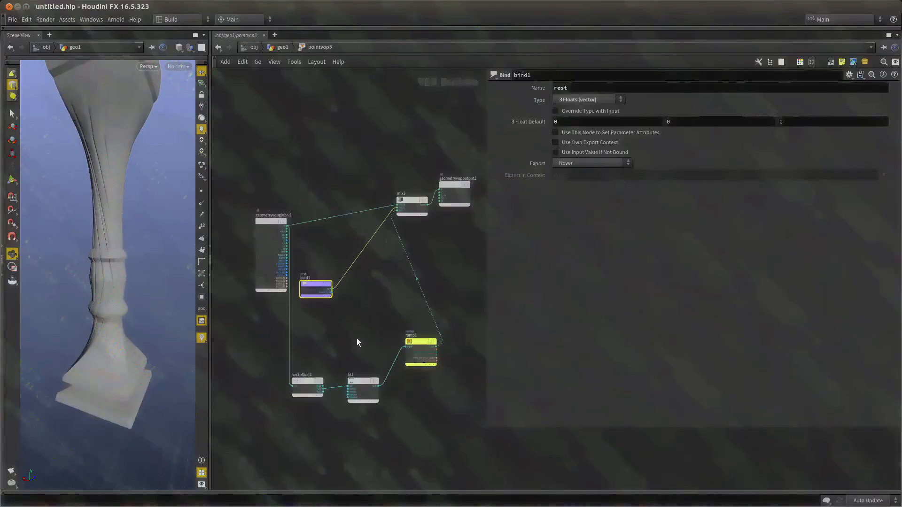
pyautogui.scroll(5, 421, 186)
pyautogui.click(386, 223)
pyautogui.moveTo(244, 251); pyautogui.dragTo(422, 225, button='middle')
pyautogui.scroll(-2, 270, 252)
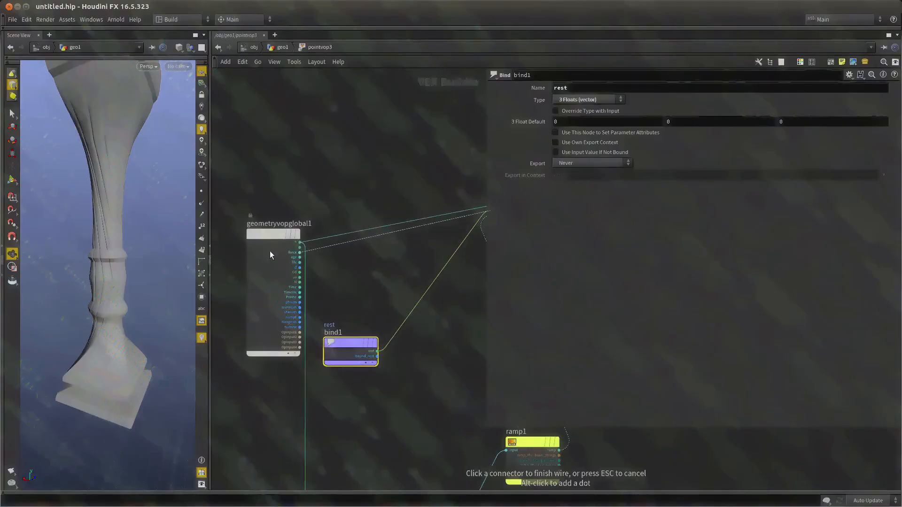
pyautogui.click(299, 243)
pyautogui.moveTo(330, 288); pyautogui.dragTo(248, 335, button='middle')
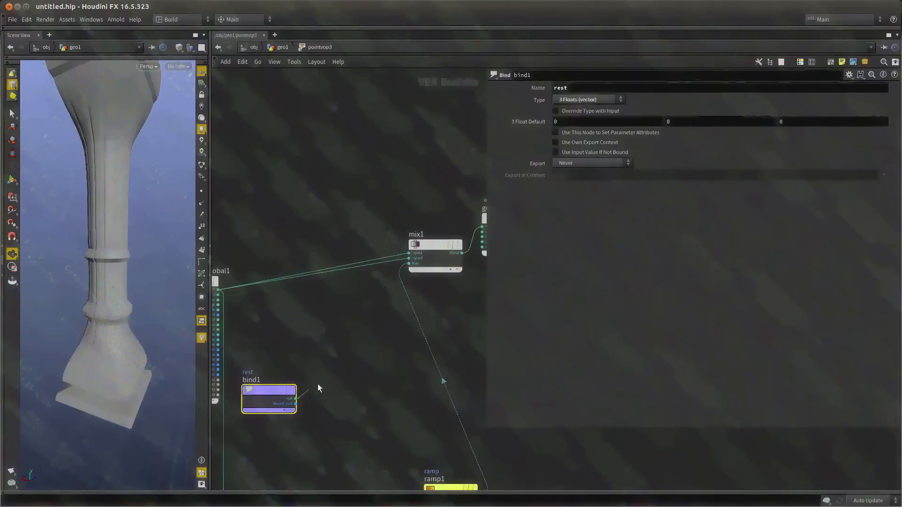
pyautogui.click(408, 253)
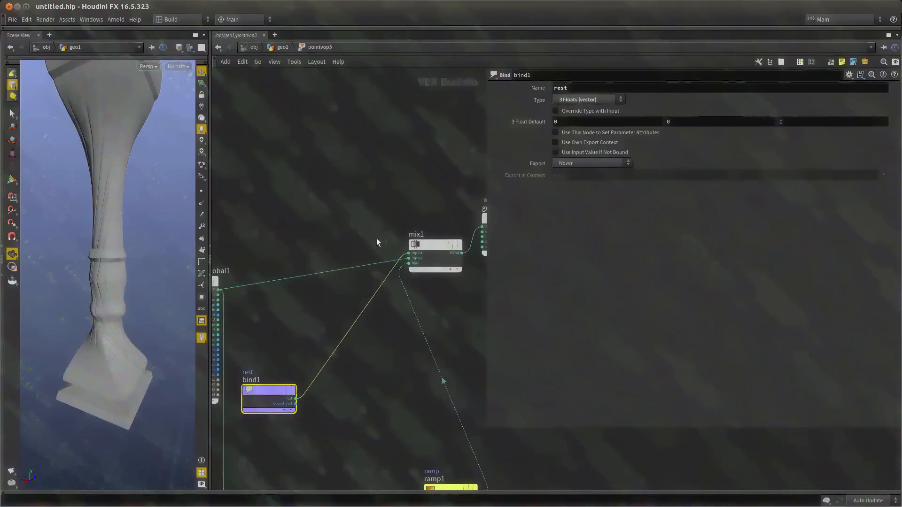
# Undo the swapped wiring so that mix1 takes the global P as input1 and bind1's rest as input2.
pyautogui.moveTo(379, 243); pyautogui.dragTo(377, 257, button='middle')
pyautogui.hotkey('ctrl', 'z')
pyautogui.hotkey('ctrl', 'z')
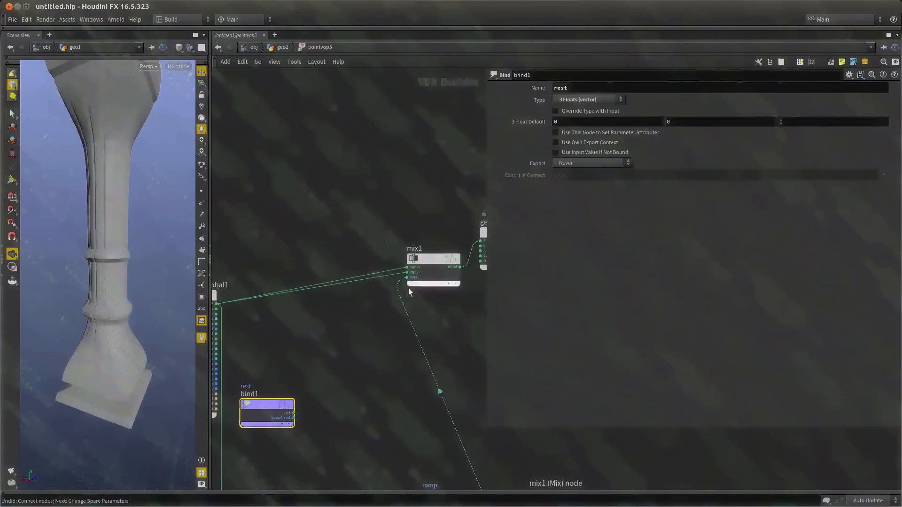
pyautogui.moveTo(357, 312); pyautogui.dragTo(380, 299, button='middle')
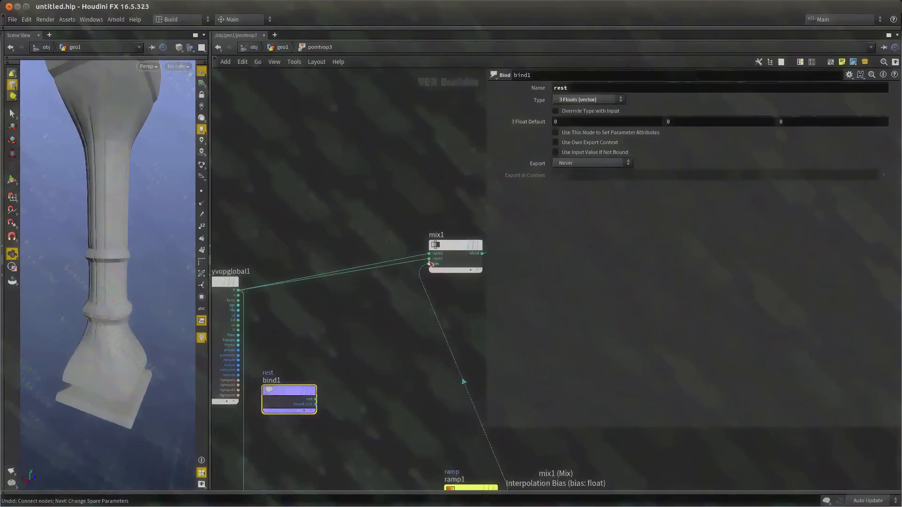
pyautogui.click(317, 380)
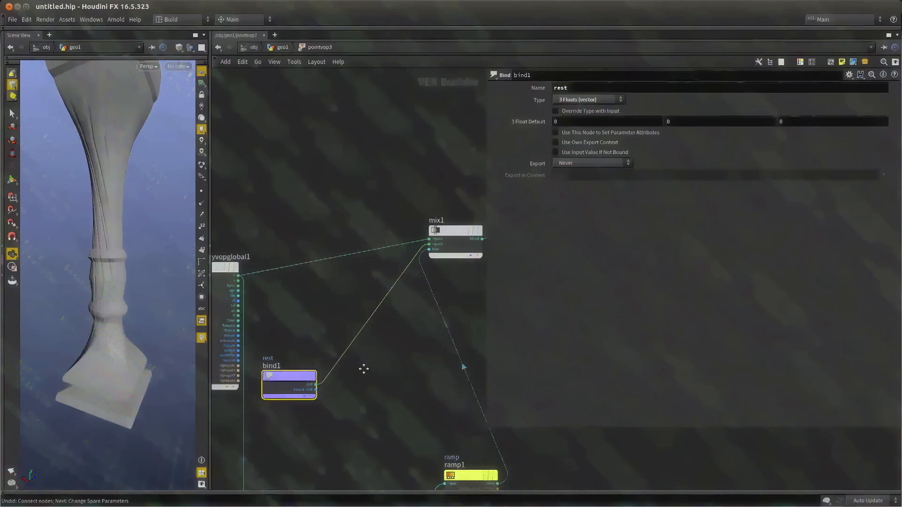
# Narrow pointvop3's ramp by moving the end black point to about 0.731, the start one inward, and the white point to about 0.466.
pyautogui.press('u')
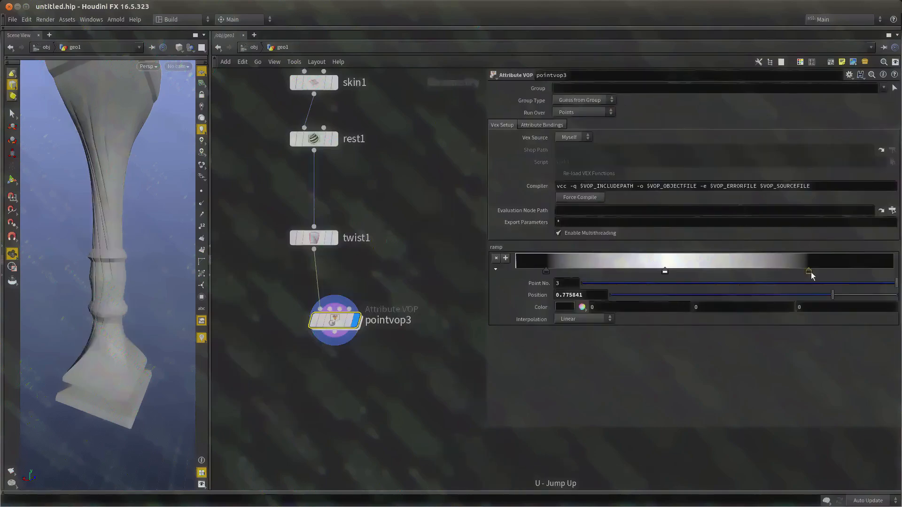
pyautogui.moveTo(809, 272)
pyautogui.mouseDown()
pyautogui.moveTo(755, 275)
pyautogui.moveTo(792, 272)
pyautogui.mouseUp()
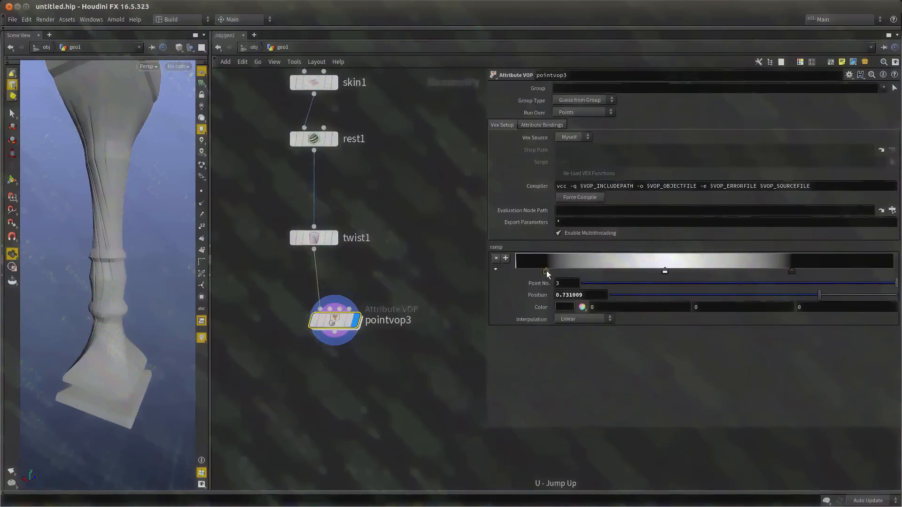
pyautogui.moveTo(546, 271); pyautogui.dragTo(579, 271)
pyautogui.moveTo(663, 272); pyautogui.dragTo(689, 277)
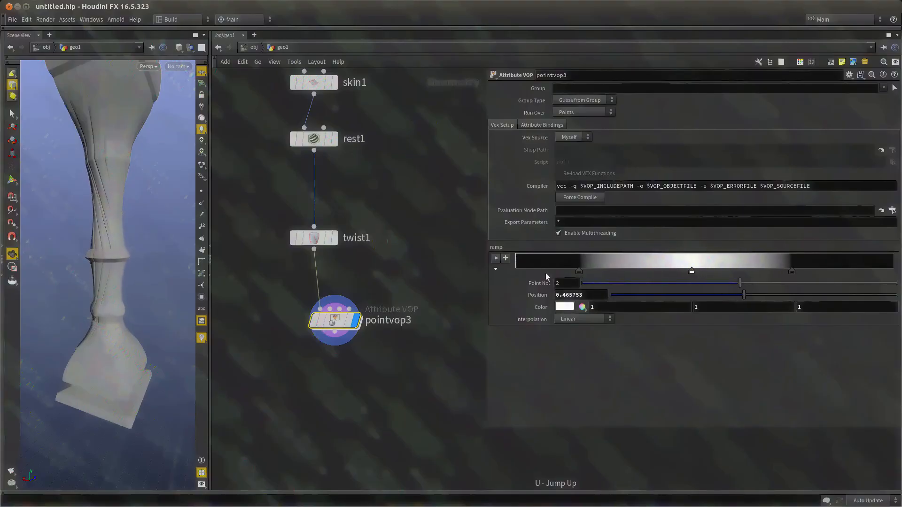
# Raise twist1's strength to about 131.1.
pyautogui.moveTo(258, 219); pyautogui.dragTo(388, 271)
pyautogui.press('Escape')
pyautogui.click(329, 238)
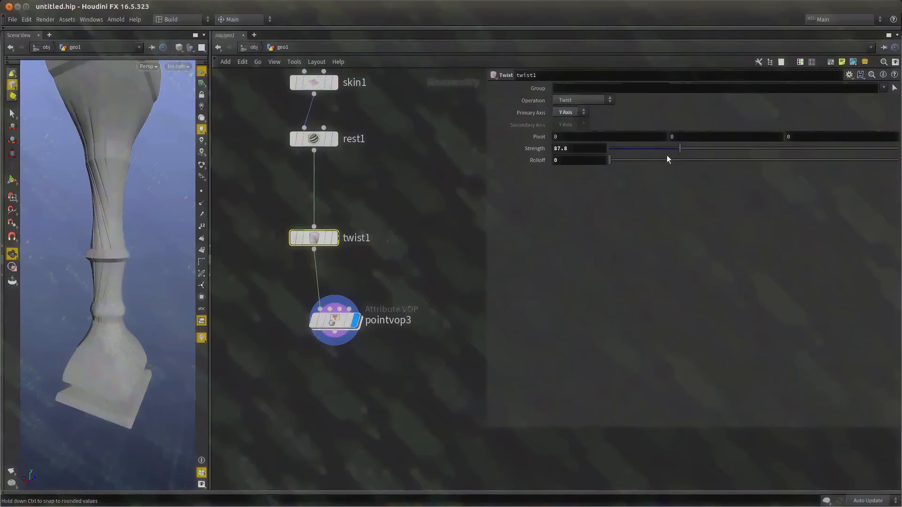
pyautogui.moveTo(668, 159); pyautogui.dragTo(714, 155)
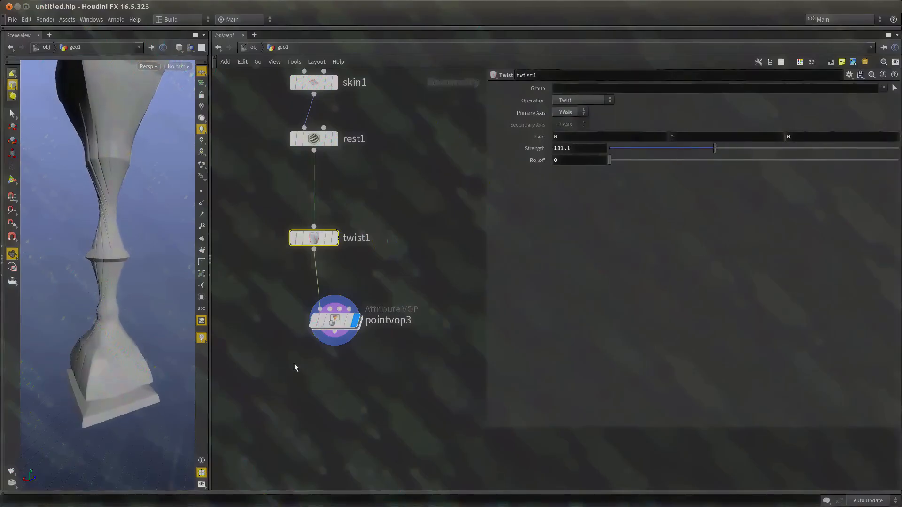
# Try wiring the global P into mix1's input2 inside pointvop3 in place of bind1's rest.
pyautogui.doubleClick(334, 316)
pyautogui.moveTo(362, 317); pyautogui.dragTo(372, 333, button='middle')
pyautogui.scroll(1, 408, 257)
pyautogui.click(445, 241)
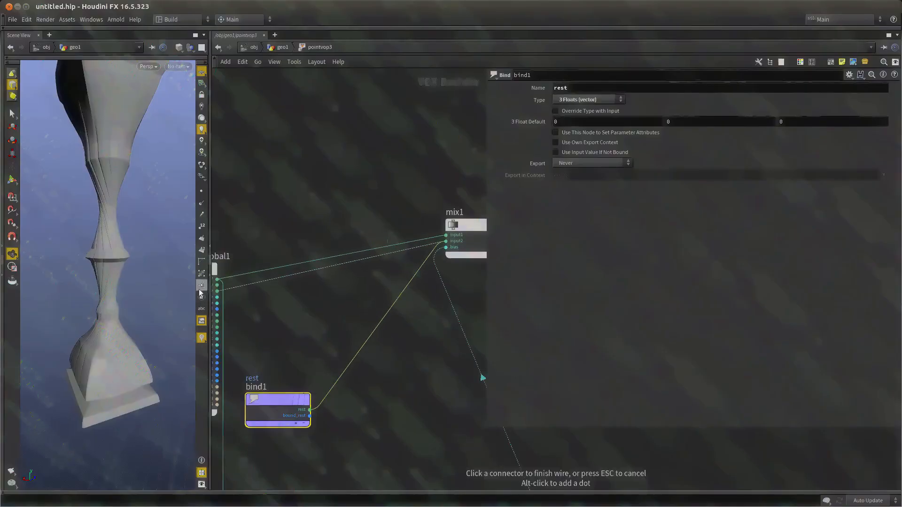
pyautogui.click(217, 279)
pyautogui.click(309, 410)
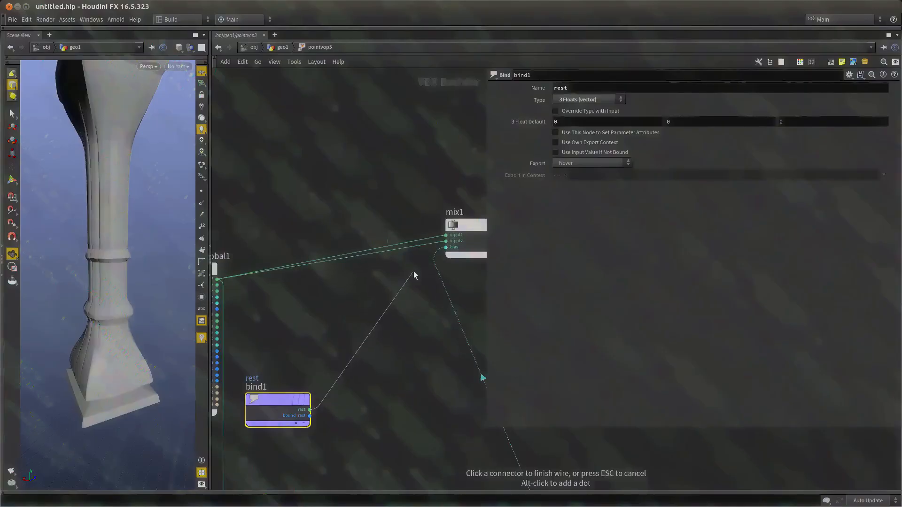
# Reconnect bind1's rest to mix1's input2.
pyautogui.press('Escape')
pyautogui.hotkey('ctrl', 'z')
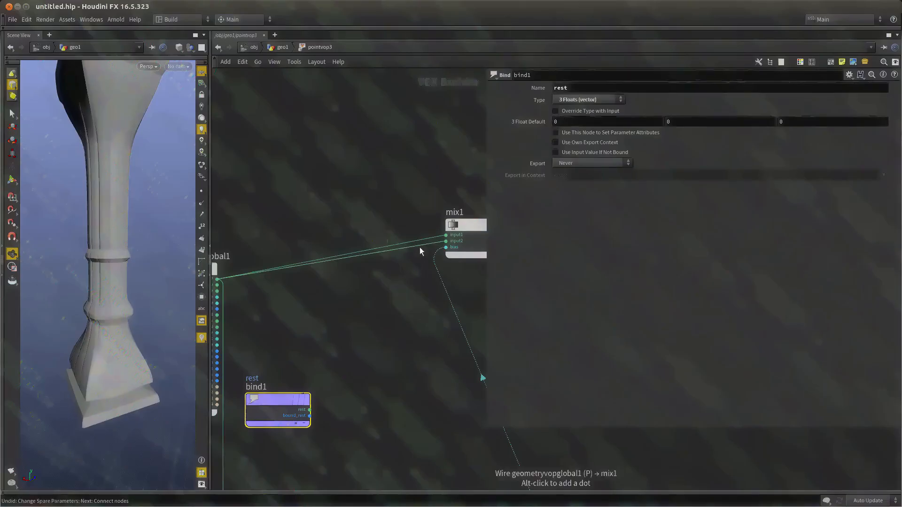
pyautogui.click(445, 241)
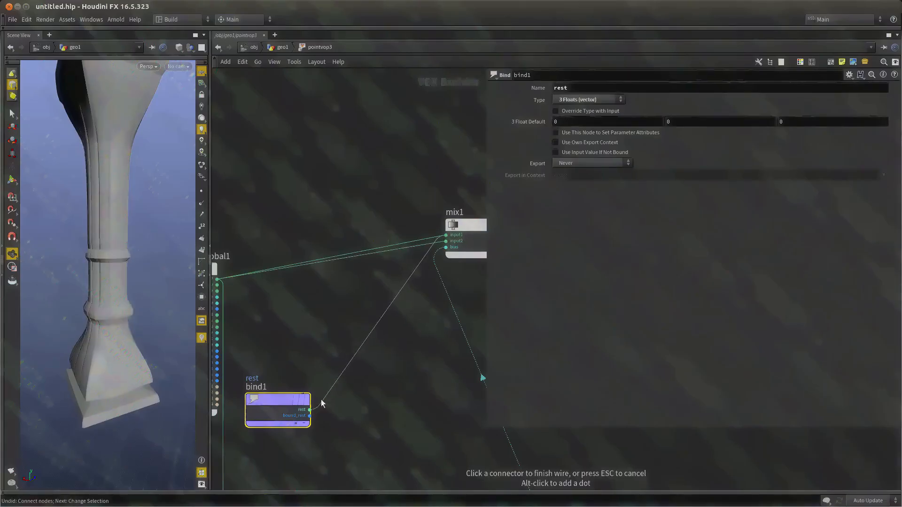
pyautogui.click(310, 409)
# Lower twist1's strength and move the white point of pointvop3's ramp to about 0.284.
pyautogui.press('u')
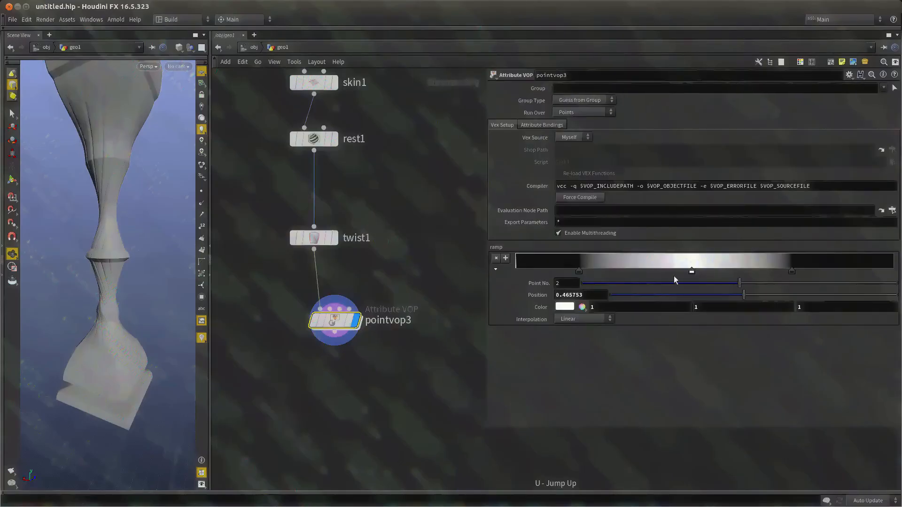
pyautogui.press('Up')
pyautogui.moveTo(715, 154); pyautogui.dragTo(652, 162)
pyautogui.press('Down')
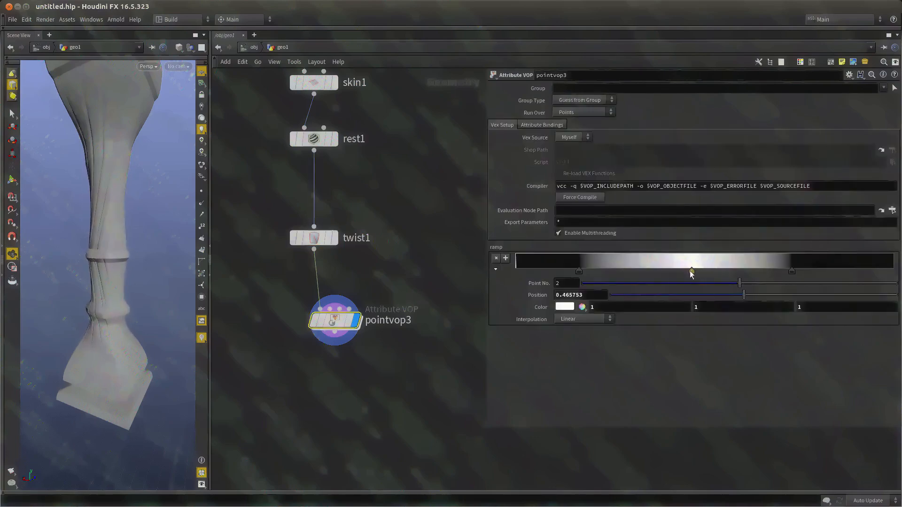
pyautogui.moveTo(691, 274); pyautogui.dragTo(623, 270)
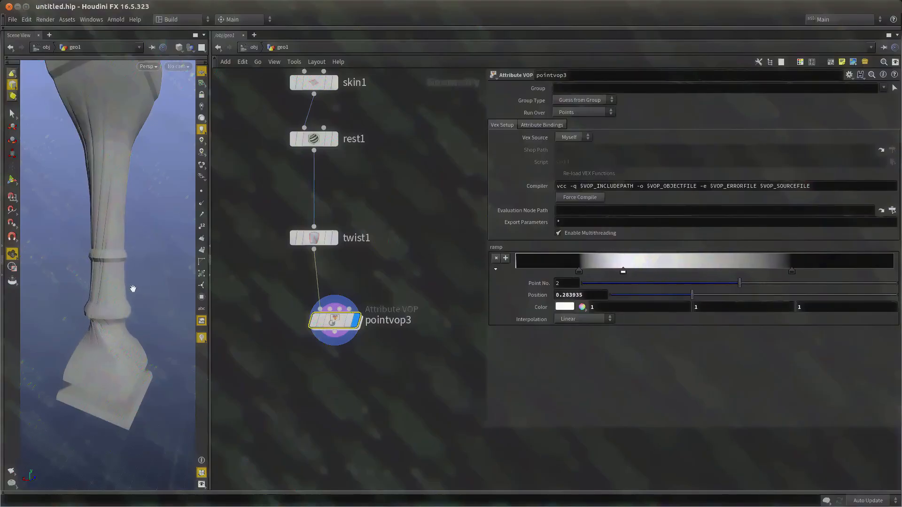
# Enlarge the viewport and examine the twisted column's base, shaft and capital, along with its node chain.
pyautogui.moveTo(133, 288); pyautogui.dragTo(177, 310)
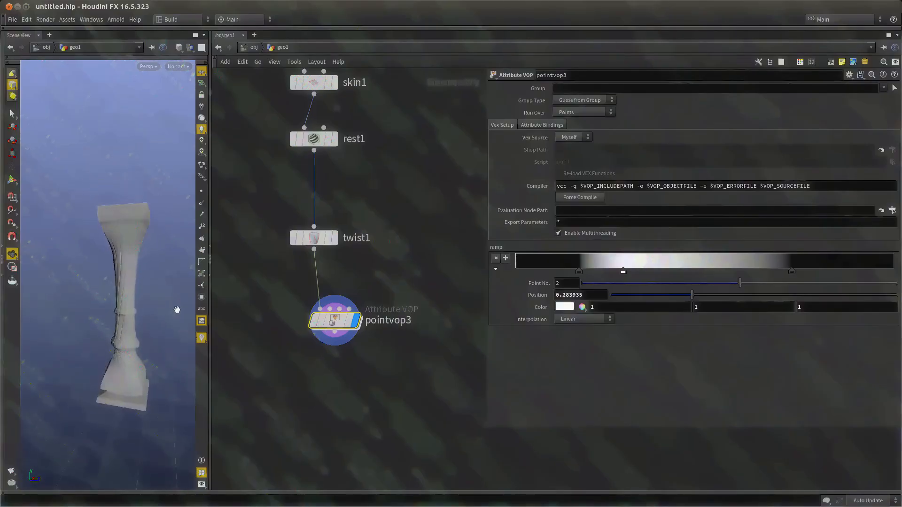
pyautogui.moveTo(210, 367); pyautogui.dragTo(431, 368)
pyautogui.moveTo(261, 352); pyautogui.dragTo(232, 245, button='middle')
pyautogui.moveTo(231, 246); pyautogui.dragTo(272, 276)
pyautogui.moveTo(272, 276); pyautogui.dragTo(266, 230, button='middle')
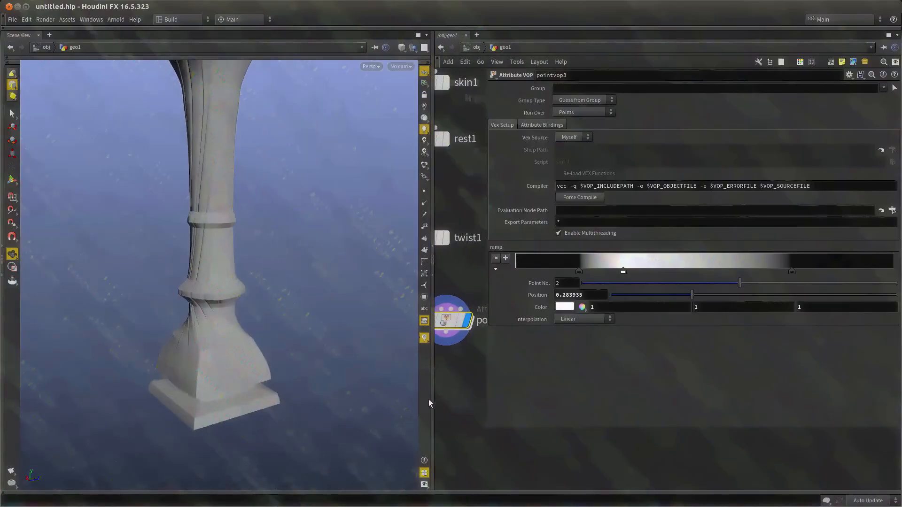
pyautogui.moveTo(435, 393); pyautogui.dragTo(358, 399)
pyautogui.moveTo(218, 374); pyautogui.dragTo(197, 207)
pyautogui.moveTo(193, 256); pyautogui.dragTo(193, 408, button='right')
pyautogui.moveTo(193, 409); pyautogui.dragTo(194, 354, button='middle')
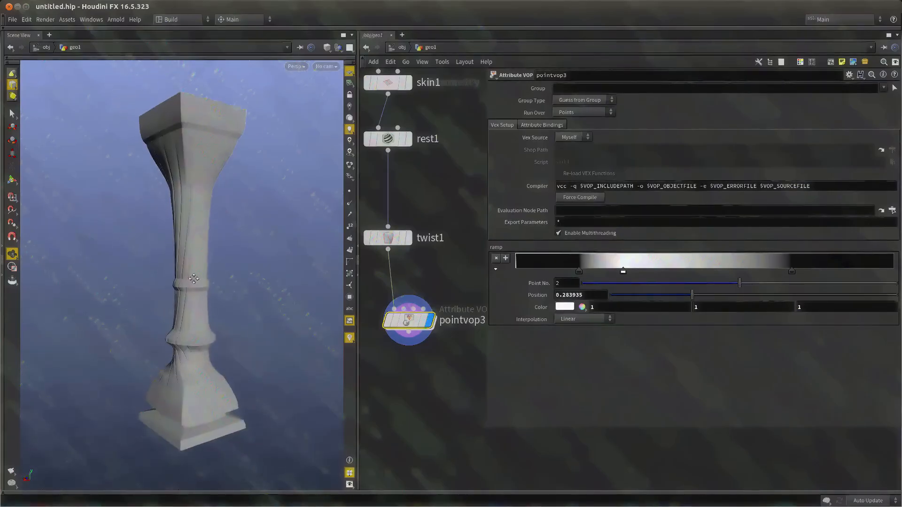
pyautogui.moveTo(212, 187); pyautogui.dragTo(214, 219, button='middle')
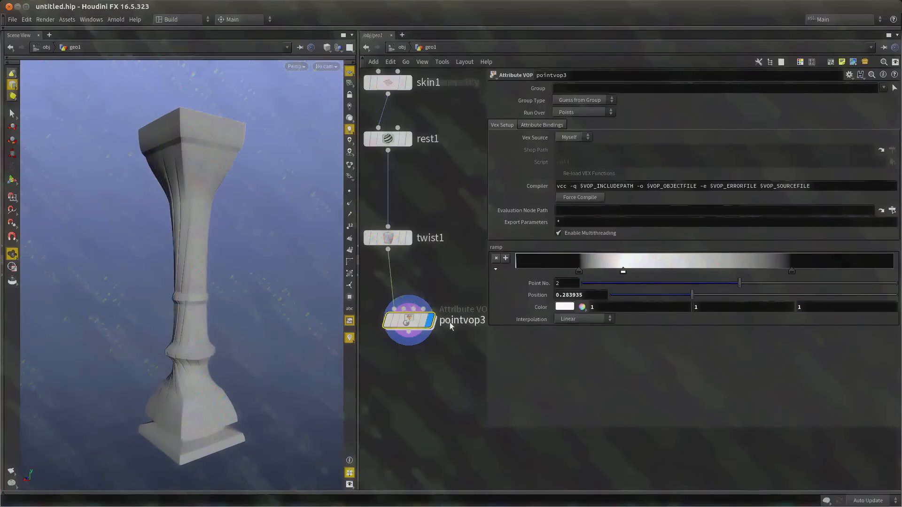
pyautogui.scroll(-3, 416, 236)
pyautogui.moveTo(416, 236); pyautogui.dragTo(426, 298, button='middle')
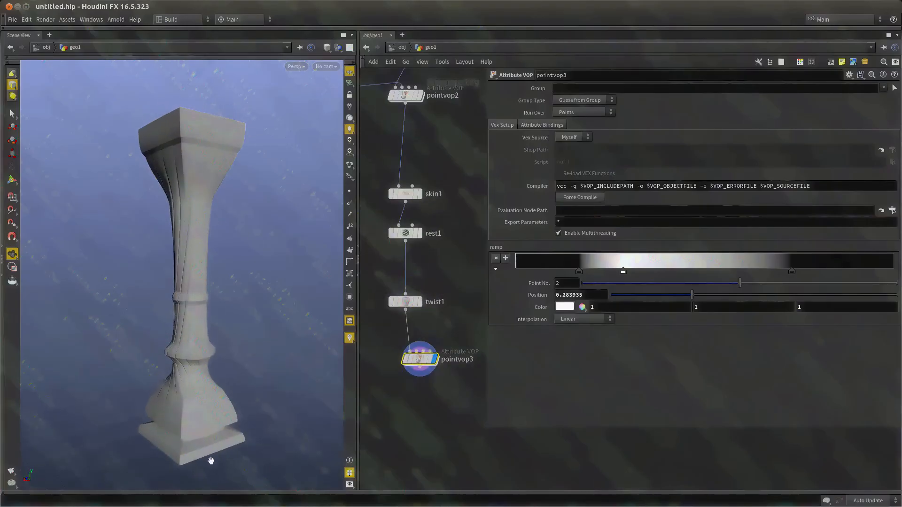